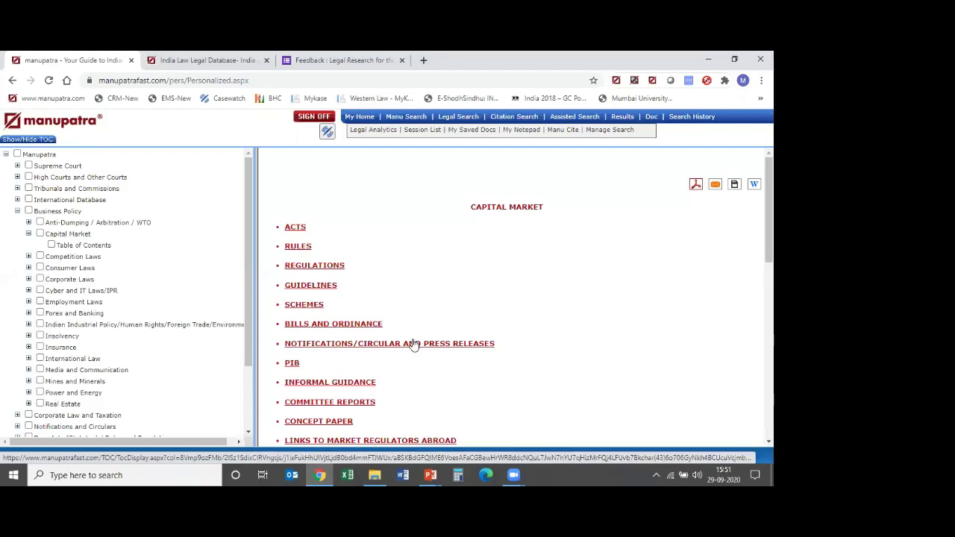
Open the Notifications/Circular and Press Releases page of Capital Market and return to the Capital Market contents
{"action": "left_click", "coordinate": [414, 343]}
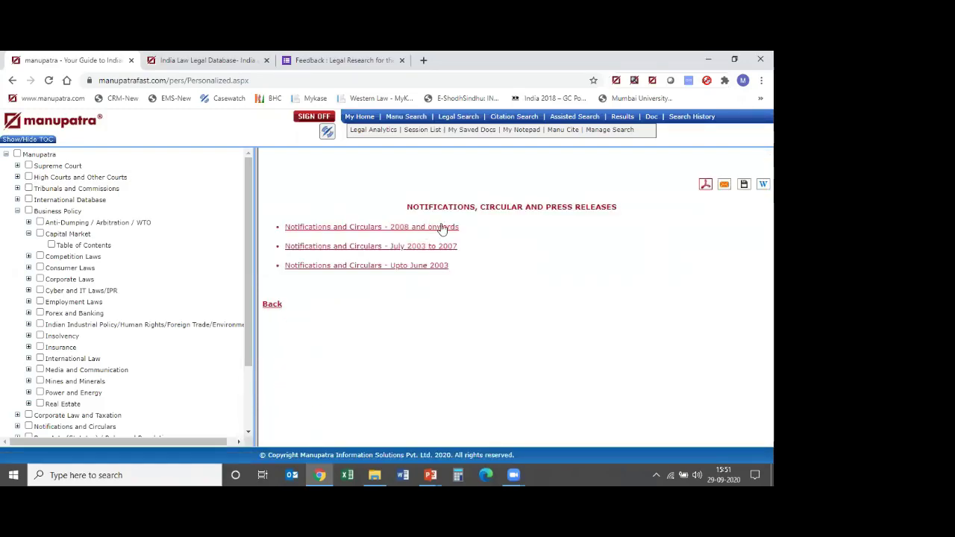
{"action": "left_click", "coordinate": [11, 81]}
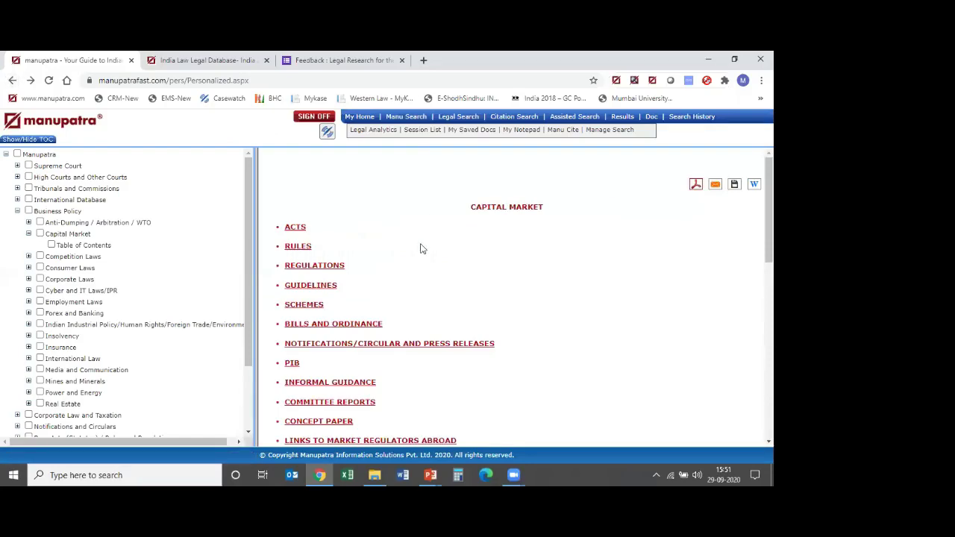
Look through the Capital Market contents list for the topics it covers, from informal guidance and listing agreements to mutual funds and corporate governance
{"action": "scroll", "coordinate": [420, 249], "scroll_direction": "down", "scroll_amount": 3}
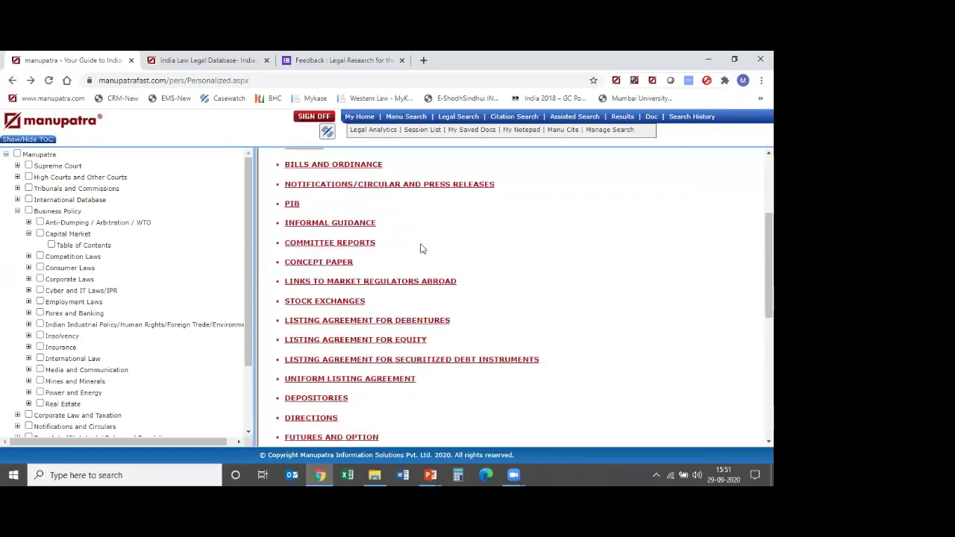
{"action": "scroll", "coordinate": [420, 249], "scroll_direction": "down", "scroll_amount": 2}
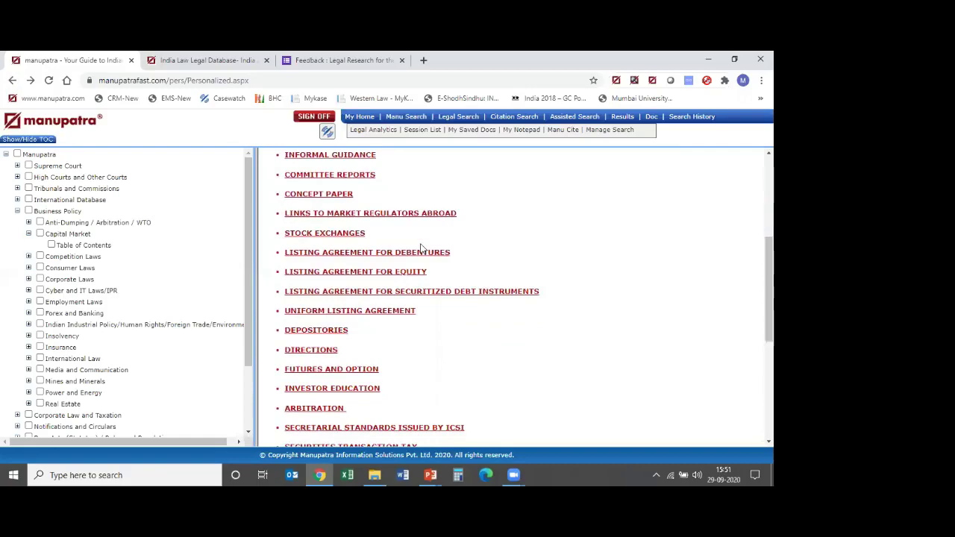
{"action": "scroll", "coordinate": [420, 248], "scroll_direction": "down", "scroll_amount": 1}
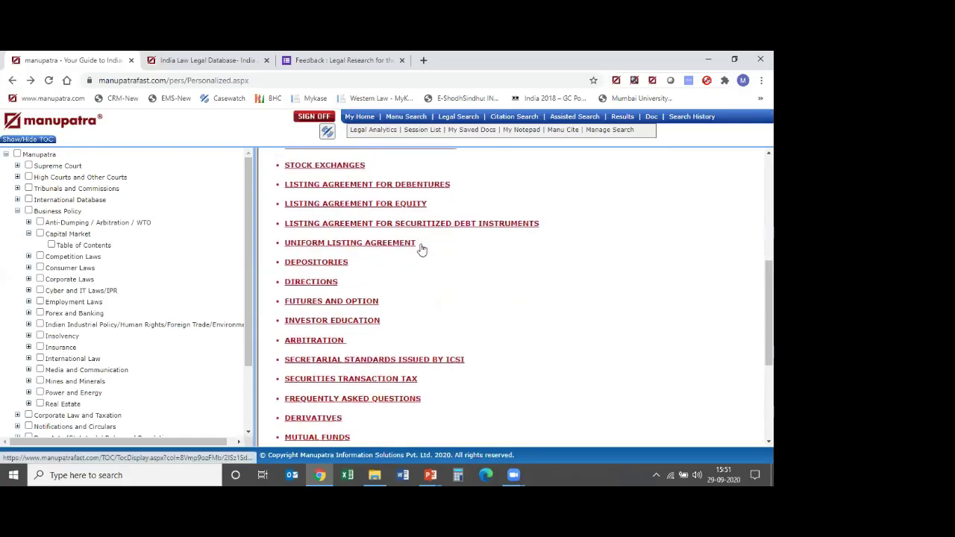
{"action": "scroll", "coordinate": [422, 249], "scroll_direction": "down", "scroll_amount": 1}
{"action": "scroll", "coordinate": [422, 248], "scroll_direction": "down", "scroll_amount": 1}
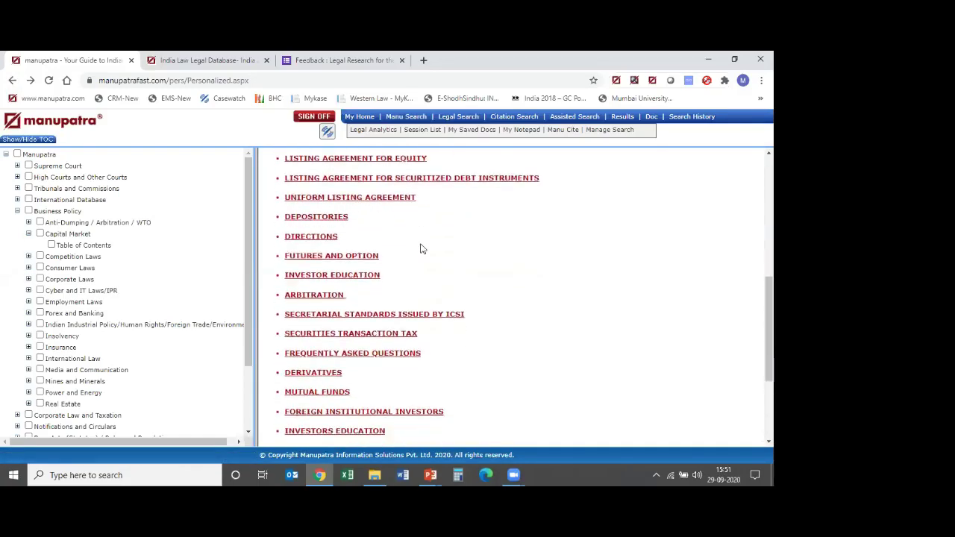
{"action": "scroll", "coordinate": [422, 248], "scroll_direction": "down", "scroll_amount": 2}
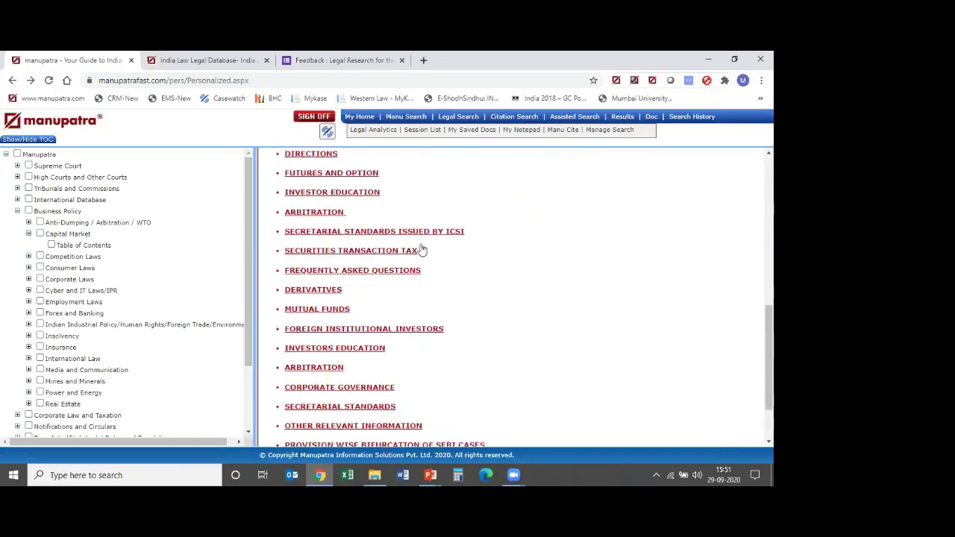
{"action": "scroll", "coordinate": [420, 249], "scroll_direction": "down", "scroll_amount": 1}
{"action": "scroll", "coordinate": [420, 249], "scroll_direction": "up", "scroll_amount": 2}
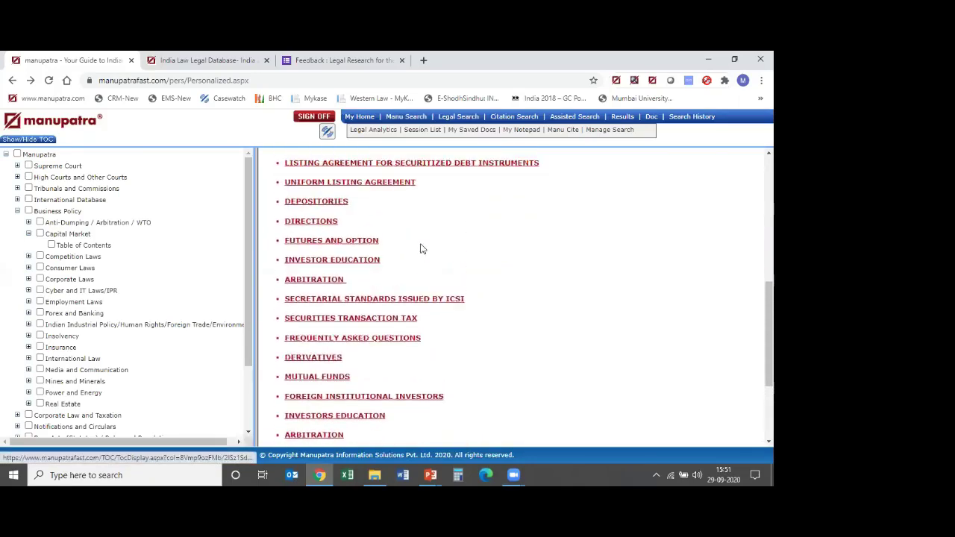
{"action": "scroll", "coordinate": [420, 248], "scroll_direction": "up", "scroll_amount": 1}
{"action": "scroll", "coordinate": [421, 248], "scroll_direction": "up", "scroll_amount": 1}
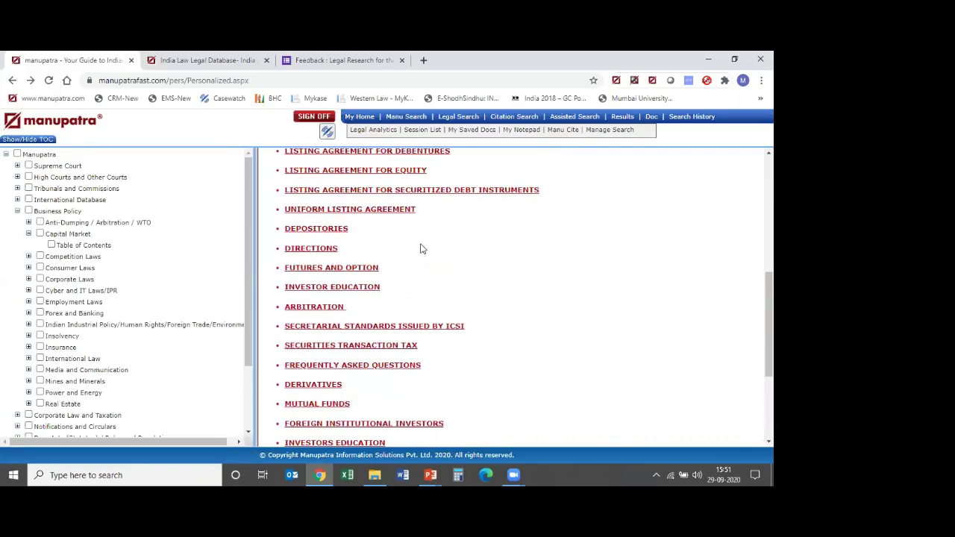
{"action": "scroll", "coordinate": [420, 249], "scroll_direction": "up", "scroll_amount": 1}
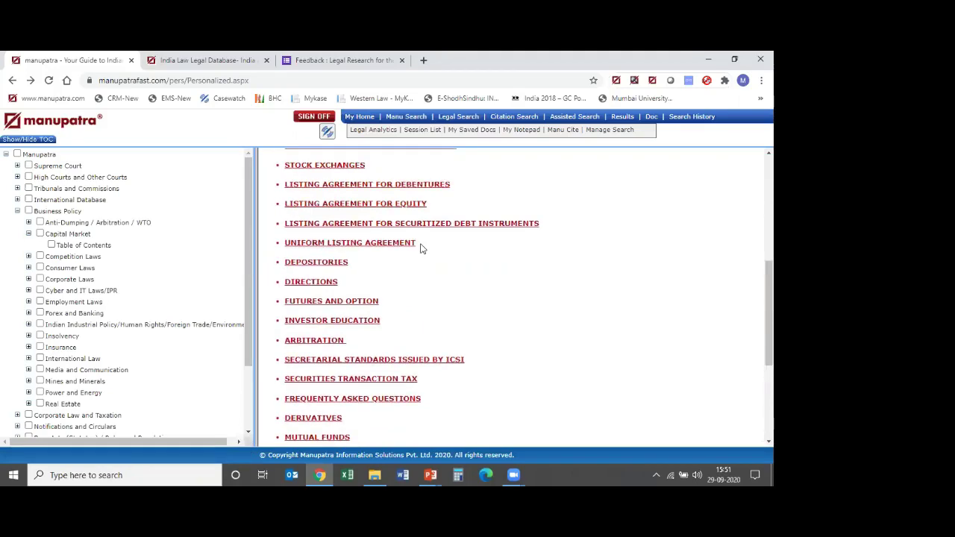
Collapse Capital Market and open the Intellectual Property Rights table of contents under Cyber and IT Laws/IPR
{"action": "left_click", "coordinate": [28, 235]}
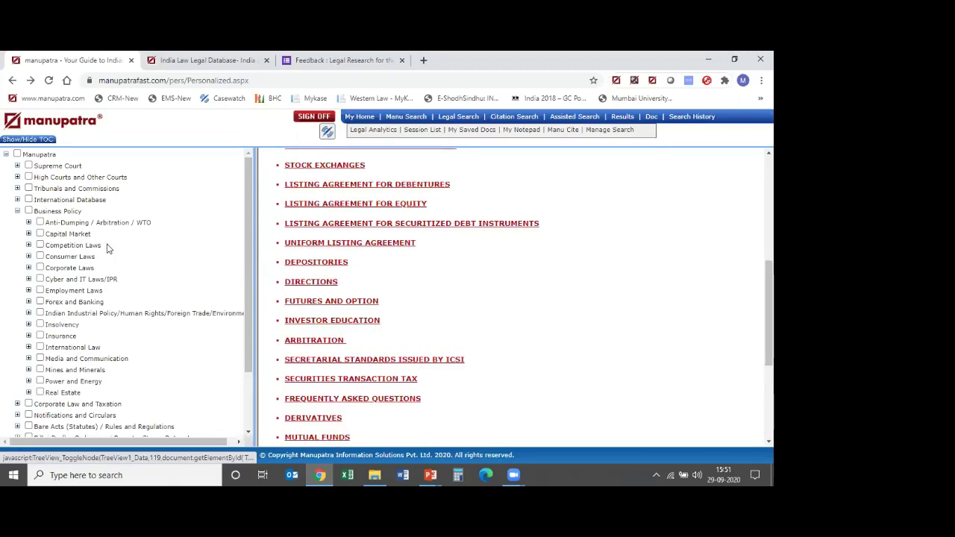
{"action": "left_click", "coordinate": [28, 279]}
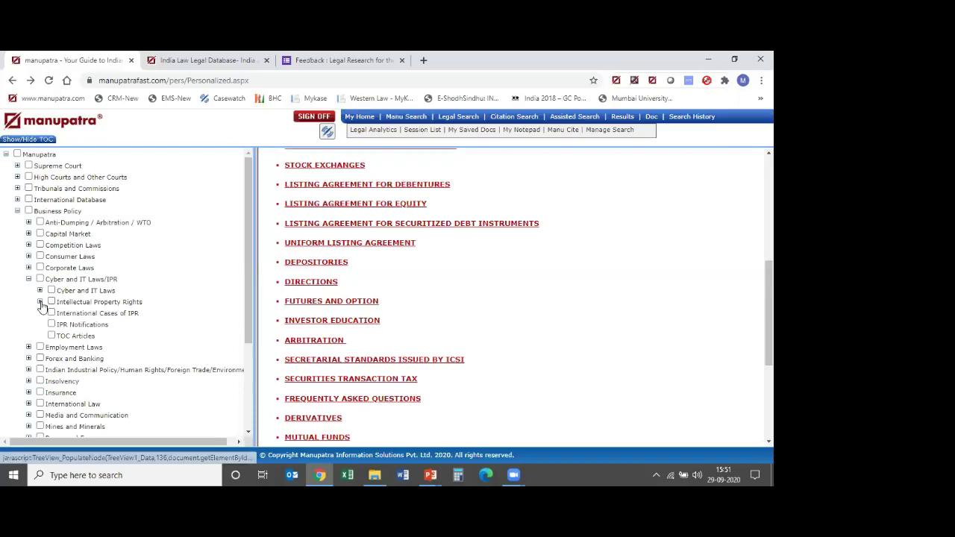
{"action": "left_click", "coordinate": [40, 302]}
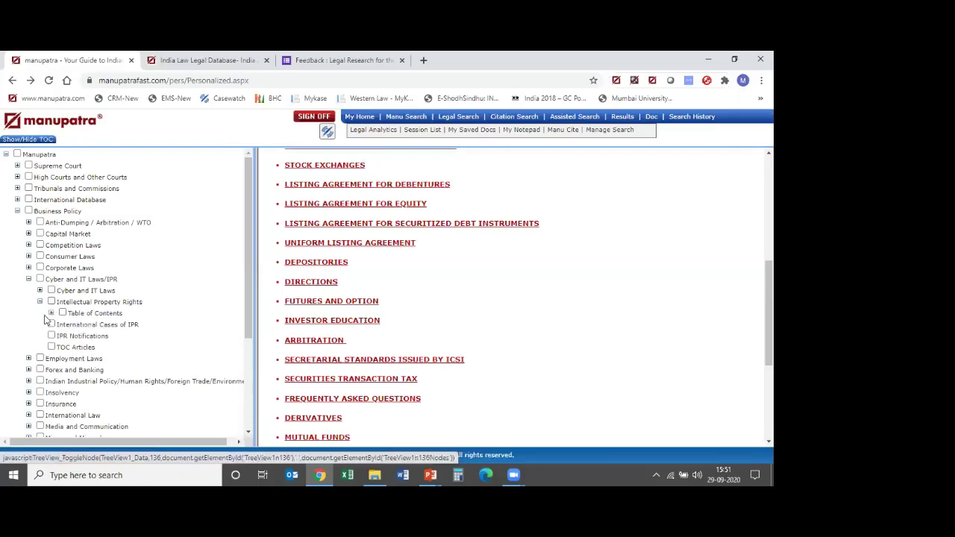
{"action": "left_click", "coordinate": [51, 314]}
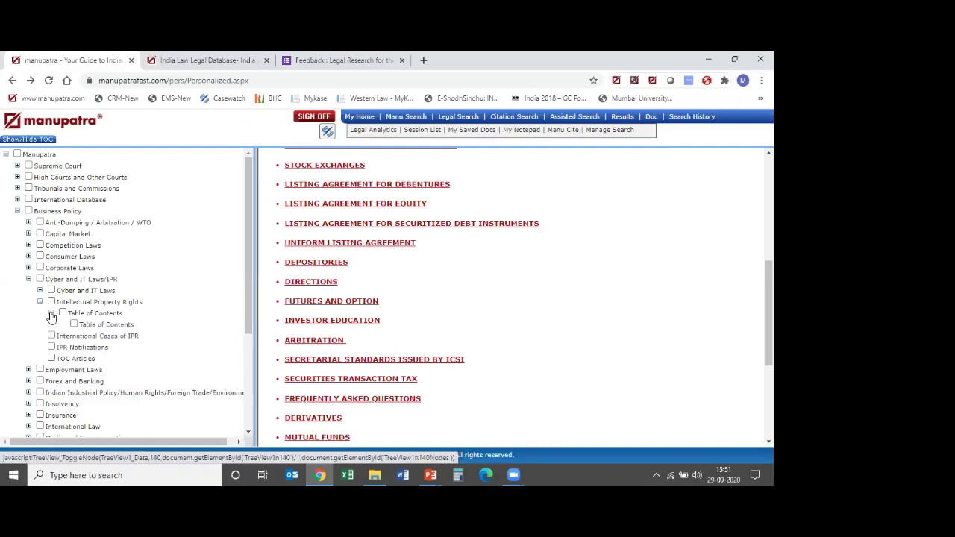
{"action": "left_click", "coordinate": [107, 327]}
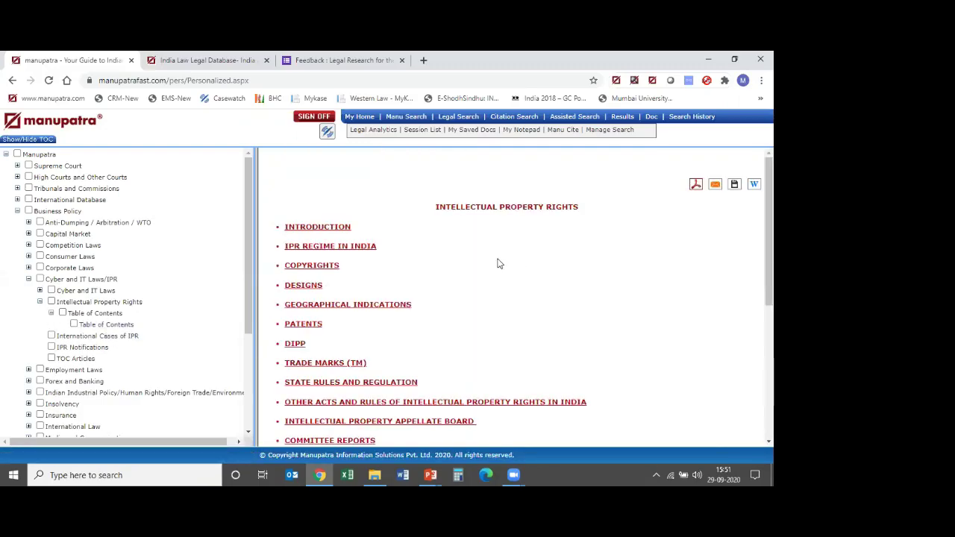
View the Convention/Treaty section of the Copyrights page and return to the Intellectual Property Rights contents
{"action": "scroll", "coordinate": [500, 263], "scroll_direction": "down", "scroll_amount": 1}
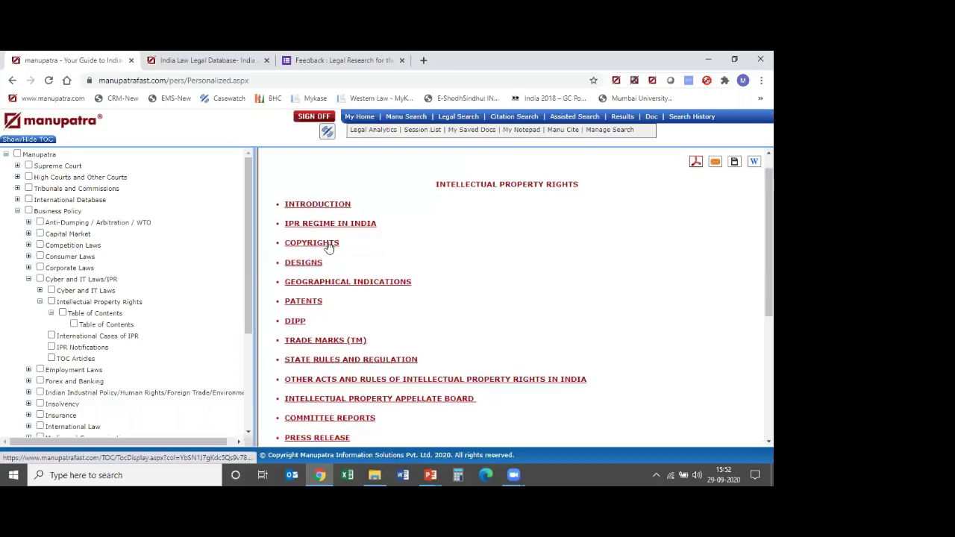
{"action": "left_click", "coordinate": [488, 253]}
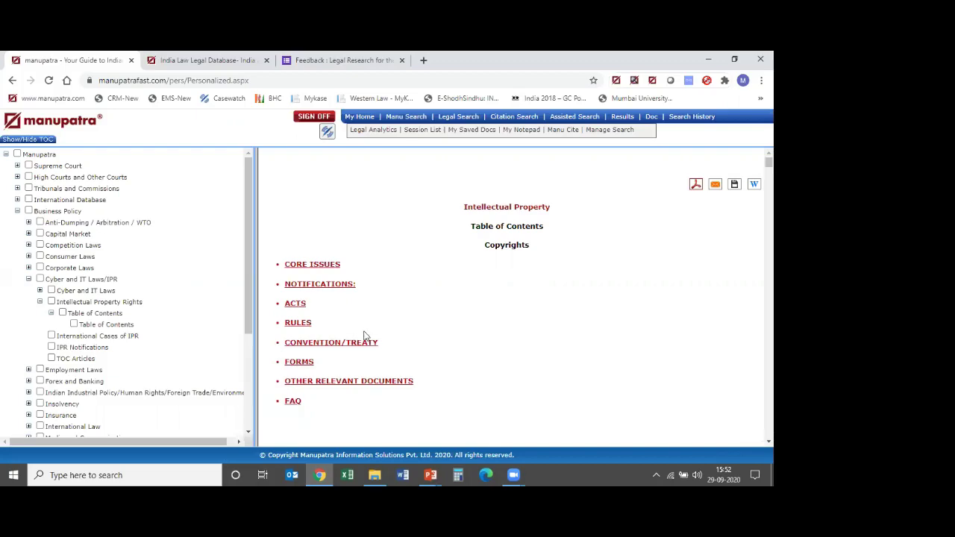
{"action": "left_click", "coordinate": [344, 346]}
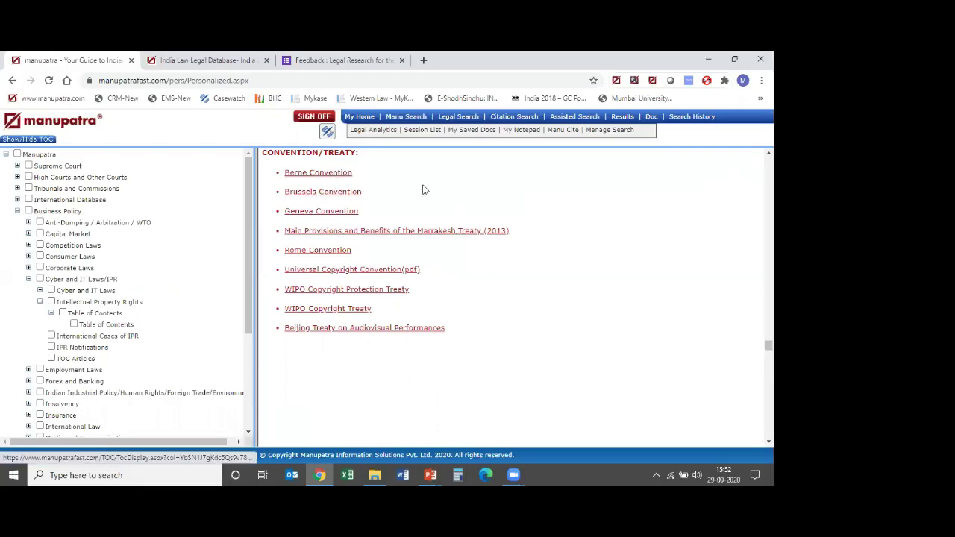
{"action": "key", "text": "alt+Left"}
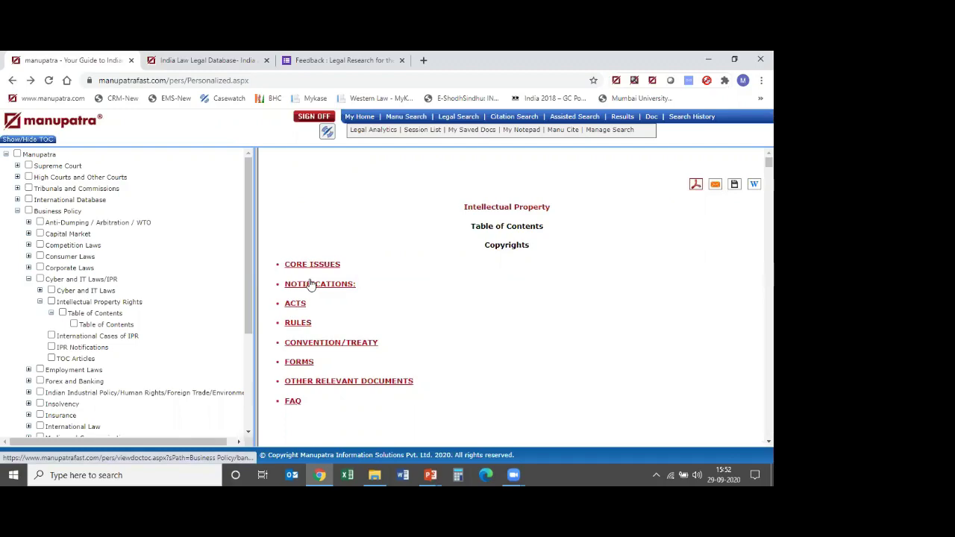
{"action": "left_click", "coordinate": [11, 80]}
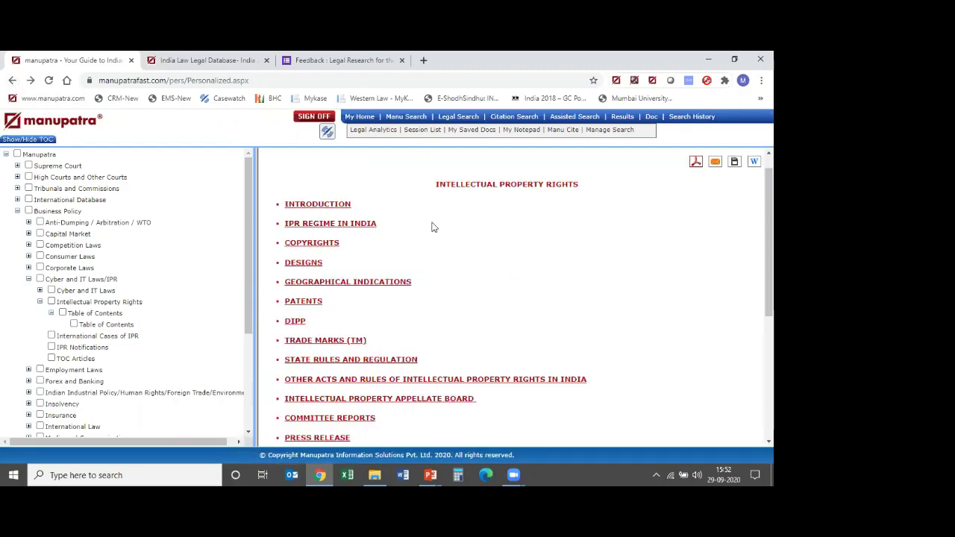
View the Acts/Bills list of the Patents page and return to the Intellectual Property Rights contents
{"action": "left_click", "coordinate": [310, 302]}
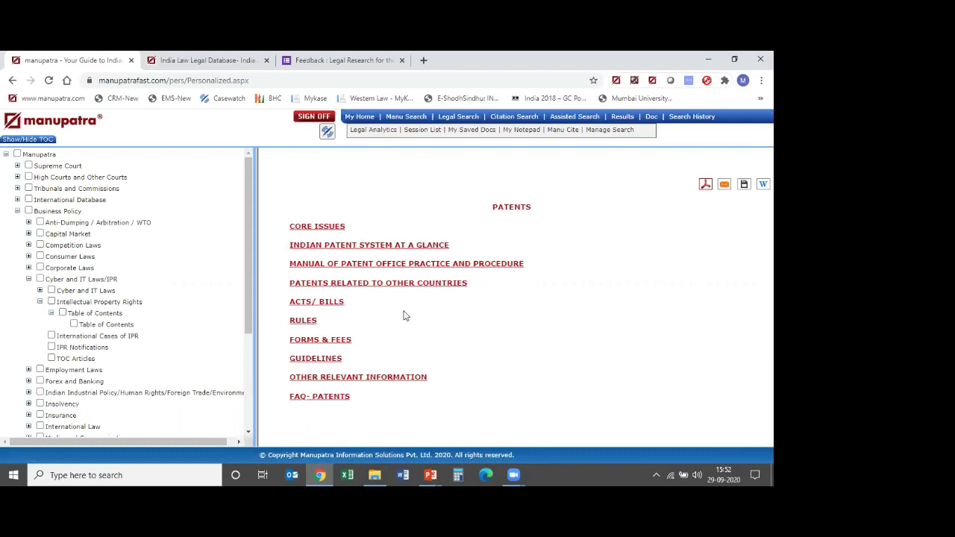
{"action": "left_click", "coordinate": [330, 303]}
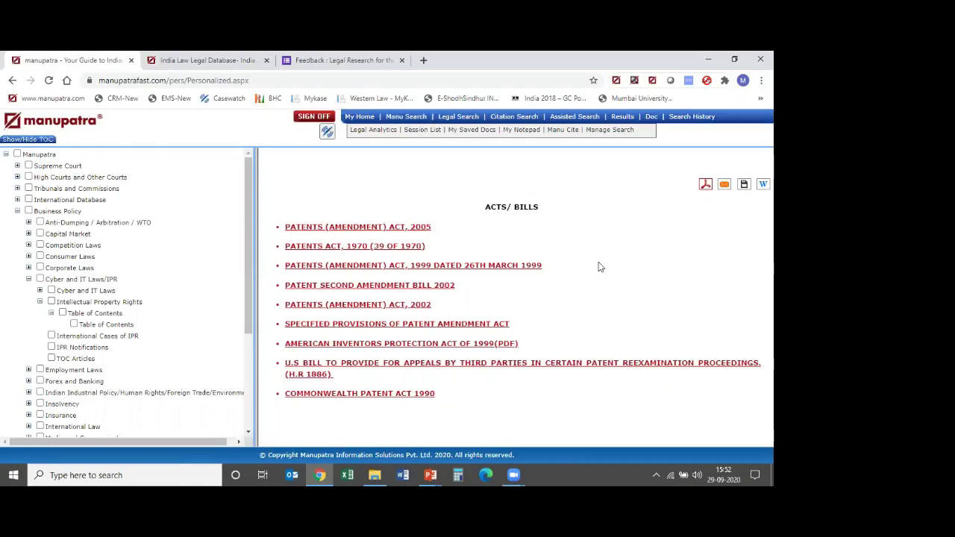
{"action": "left_click", "coordinate": [12, 81]}
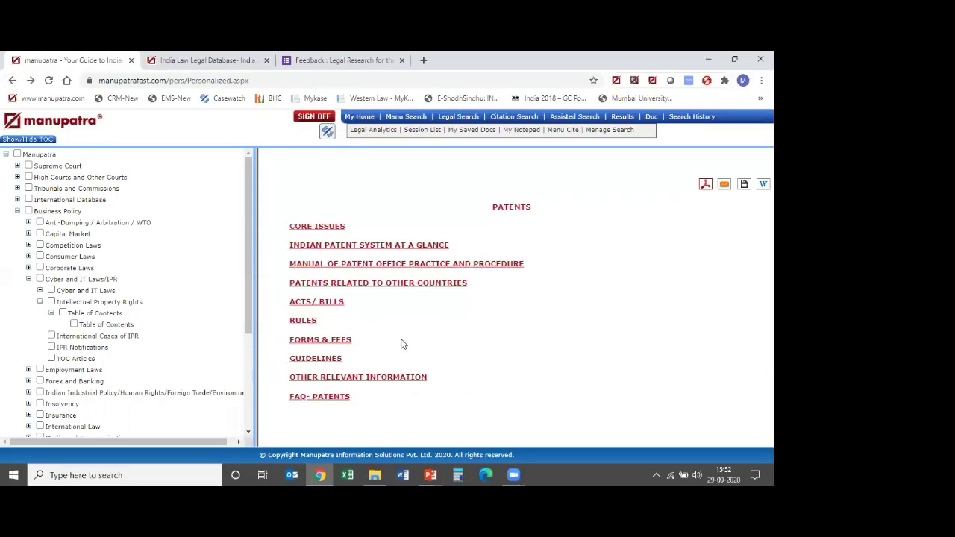
{"action": "left_click", "coordinate": [17, 83]}
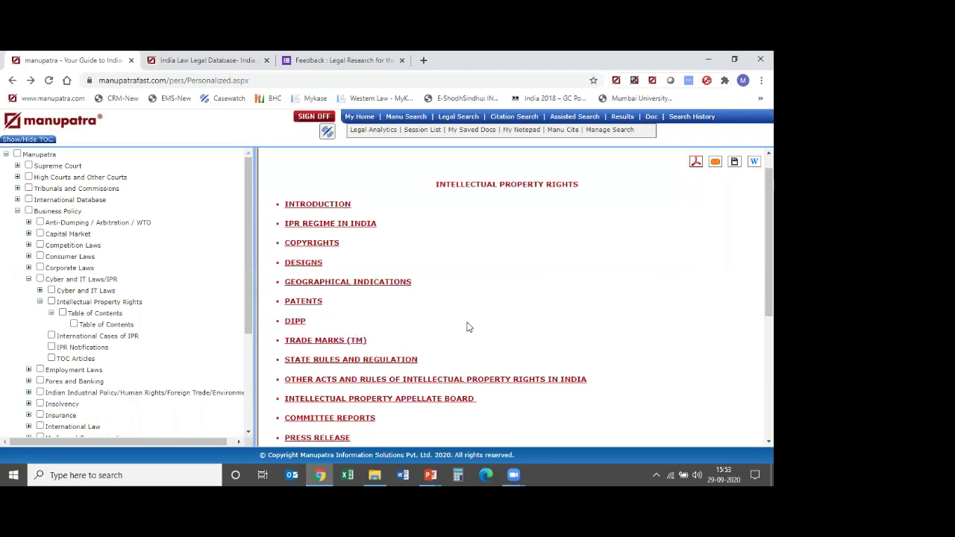
Open the International Agreements/Conventions and Treaties page from the Intellectual Property Rights contents
{"action": "scroll", "coordinate": [468, 327], "scroll_direction": "down", "scroll_amount": 1}
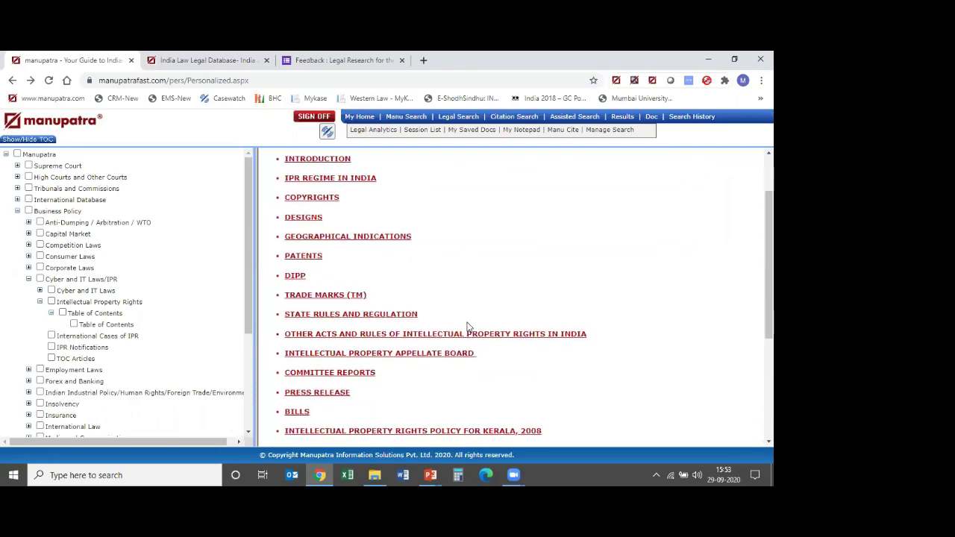
{"action": "scroll", "coordinate": [467, 327], "scroll_direction": "down", "scroll_amount": 3}
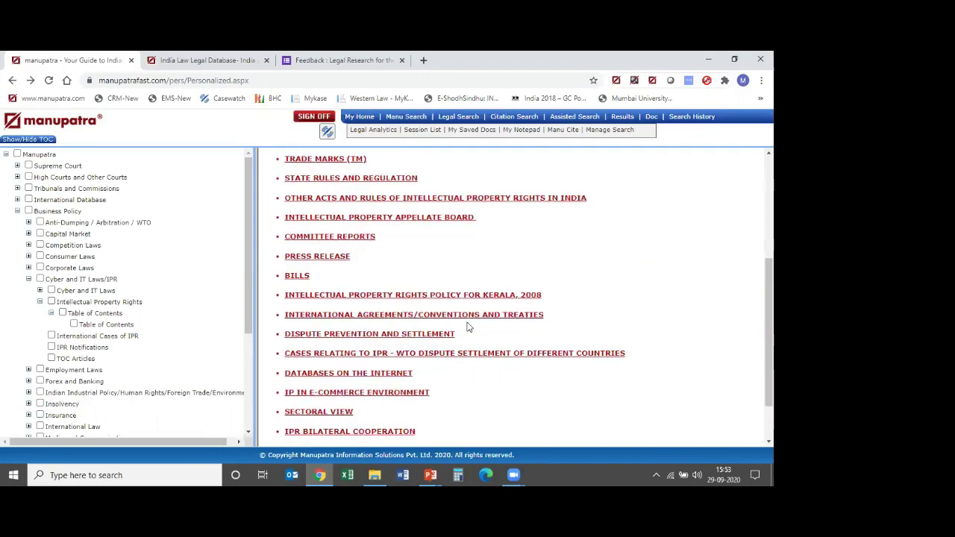
{"action": "scroll", "coordinate": [468, 327], "scroll_direction": "down", "scroll_amount": 1}
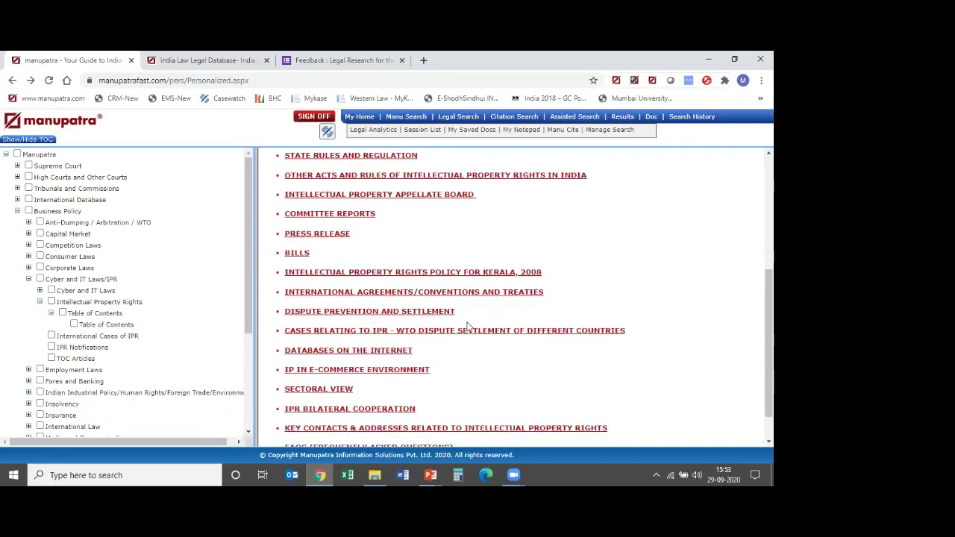
{"action": "left_click", "coordinate": [429, 294]}
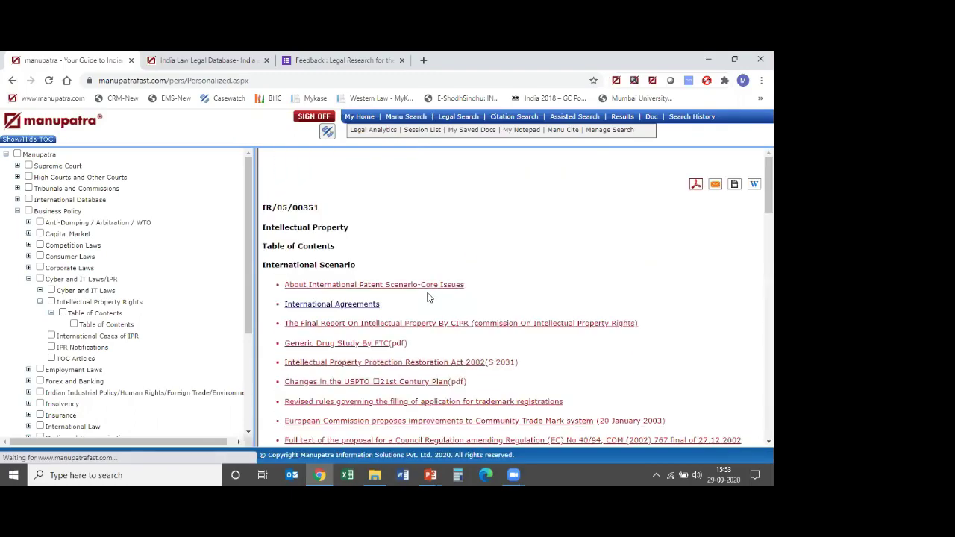
Review the international scenario documents and Patent Cooperation Treaty links, and return to the Intellectual Property Rights contents
{"action": "scroll", "coordinate": [548, 248], "scroll_direction": "down", "scroll_amount": 3}
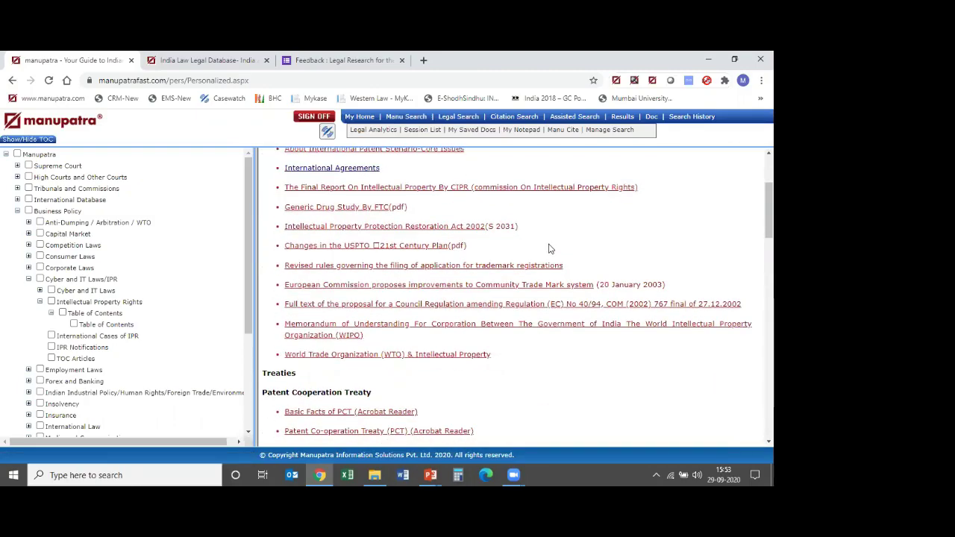
{"action": "scroll", "coordinate": [548, 249], "scroll_direction": "down", "scroll_amount": 3}
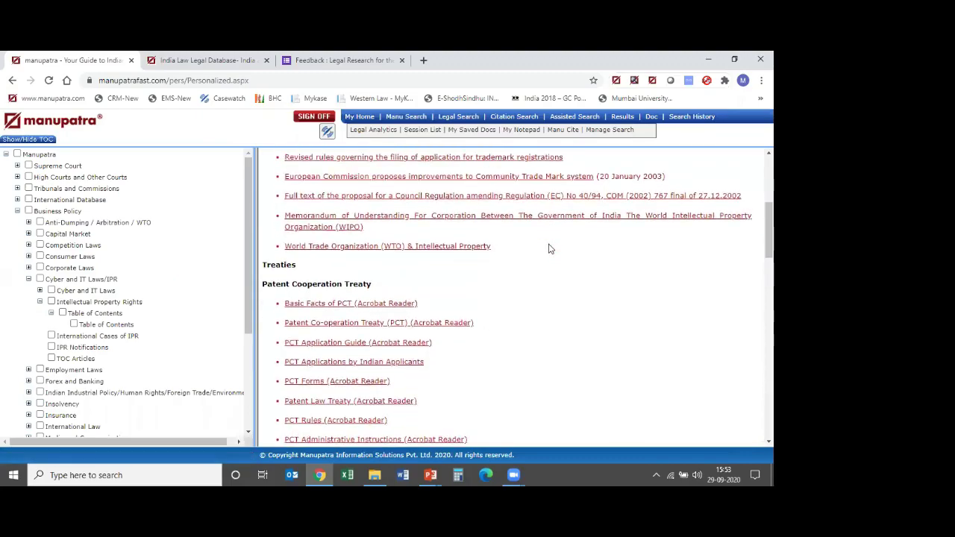
{"action": "scroll", "coordinate": [548, 248], "scroll_direction": "down", "scroll_amount": 1}
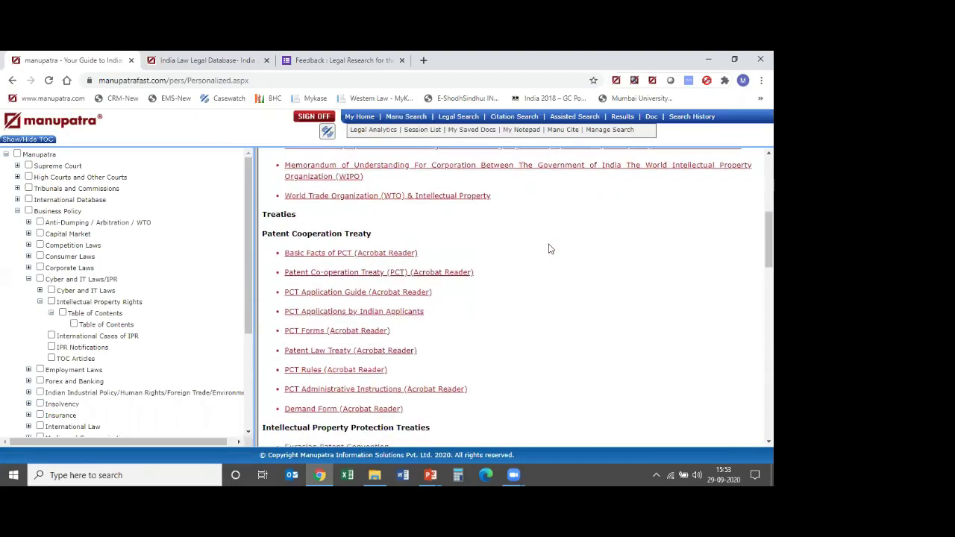
{"action": "scroll", "coordinate": [549, 249], "scroll_direction": "down", "scroll_amount": 1}
{"action": "scroll", "coordinate": [549, 249], "scroll_direction": "up", "scroll_amount": 2}
{"action": "scroll", "coordinate": [548, 249], "scroll_direction": "up", "scroll_amount": 1}
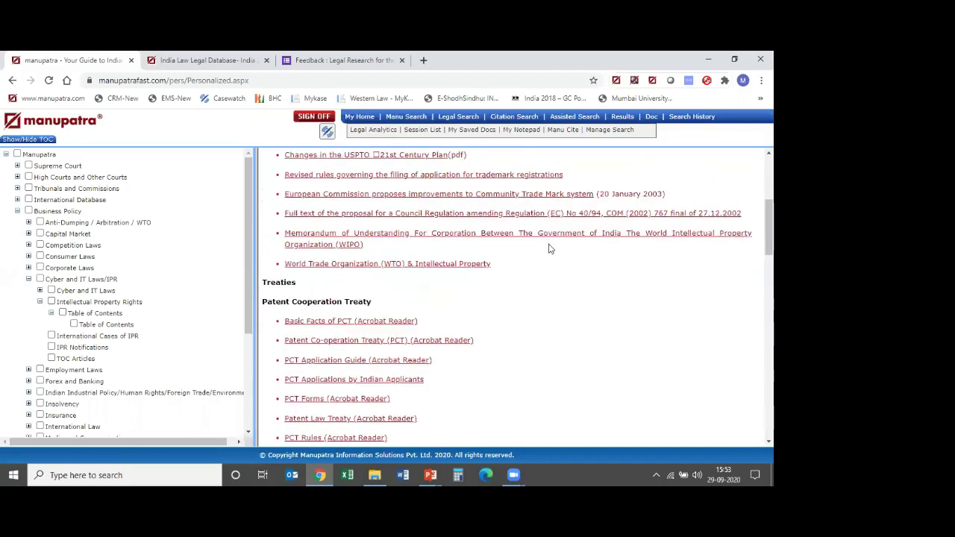
{"action": "left_click", "coordinate": [11, 81]}
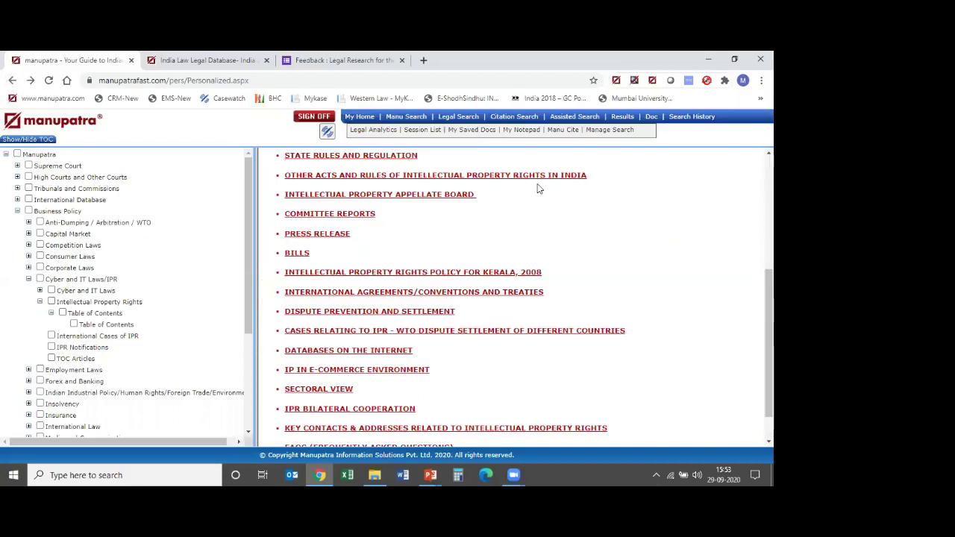
Check the end of the Intellectual Property Rights contents and collapse the Cyber and IT Laws/IPR category
{"action": "scroll", "coordinate": [539, 189], "scroll_direction": "down", "scroll_amount": 1}
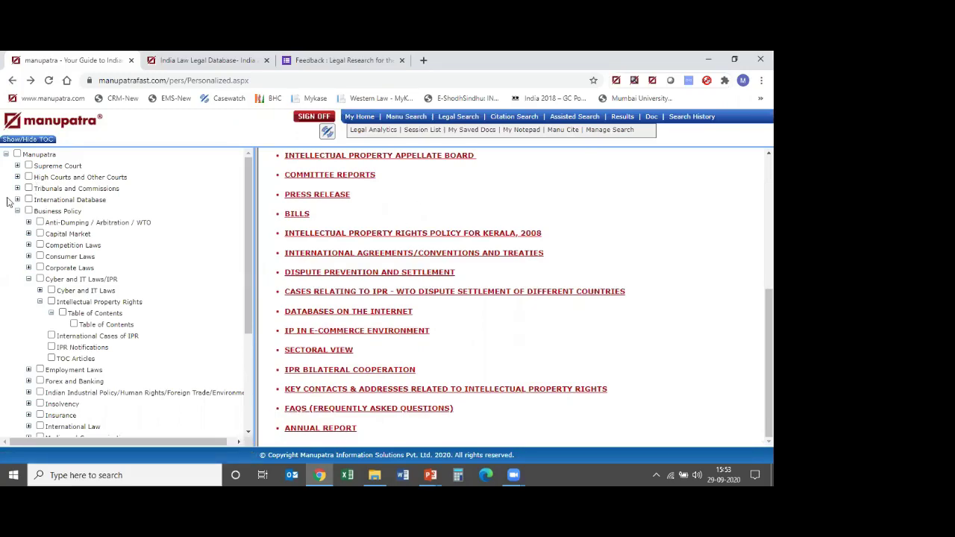
{"action": "left_click", "coordinate": [28, 279]}
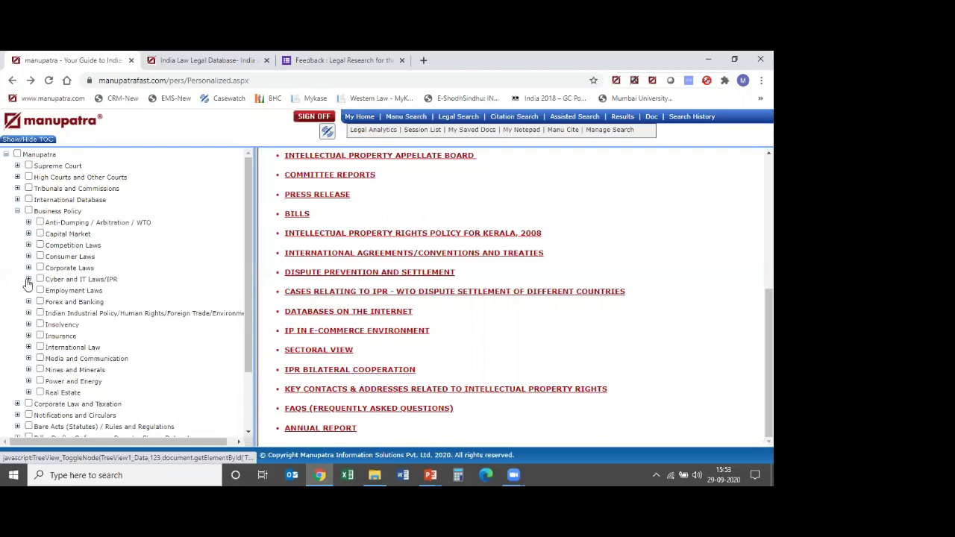
Open the Consumer Laws table of contents under Business Policy and review its topics through to Miscellaneous
{"action": "left_click", "coordinate": [29, 256]}
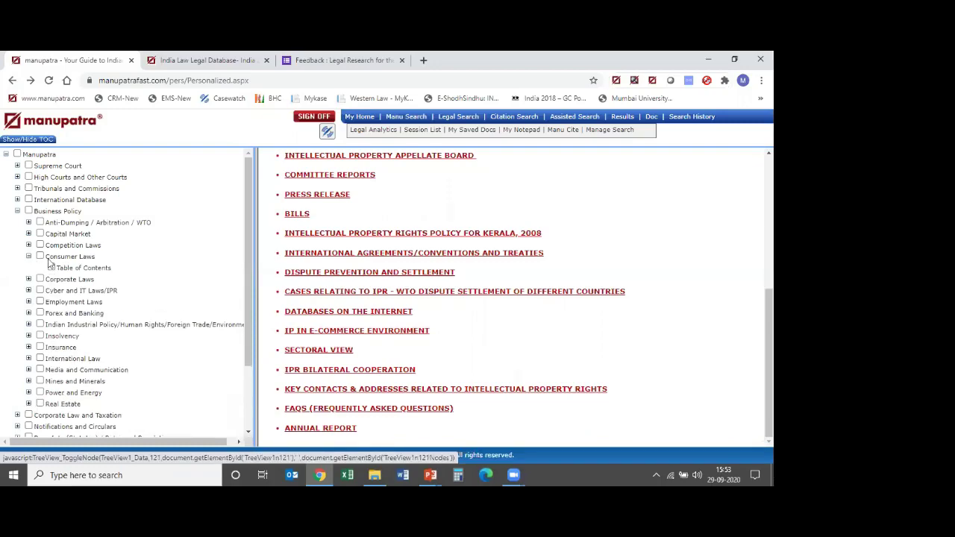
{"action": "left_click", "coordinate": [102, 270]}
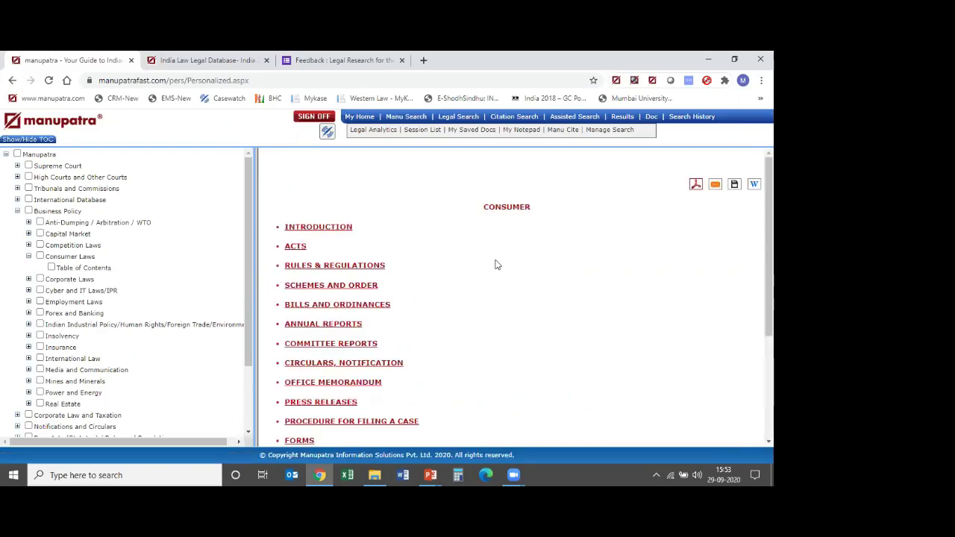
{"action": "scroll", "coordinate": [497, 264], "scroll_direction": "down", "scroll_amount": 2}
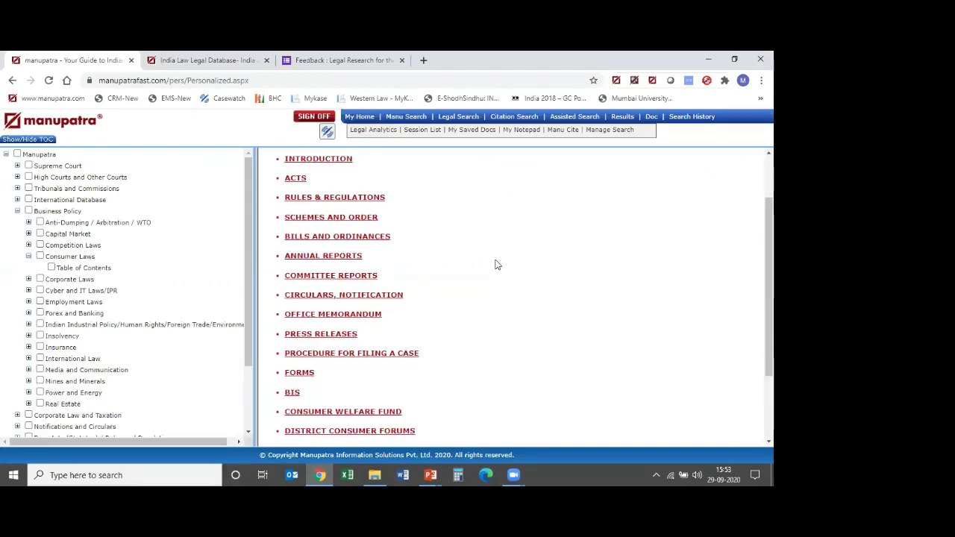
{"action": "scroll", "coordinate": [496, 264], "scroll_direction": "down", "scroll_amount": 3}
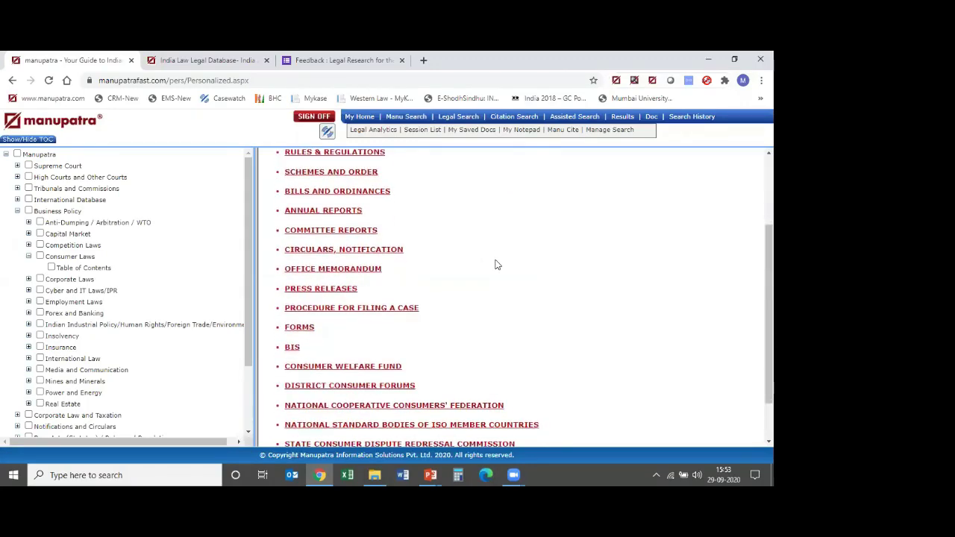
{"action": "scroll", "coordinate": [496, 264], "scroll_direction": "down", "scroll_amount": 1}
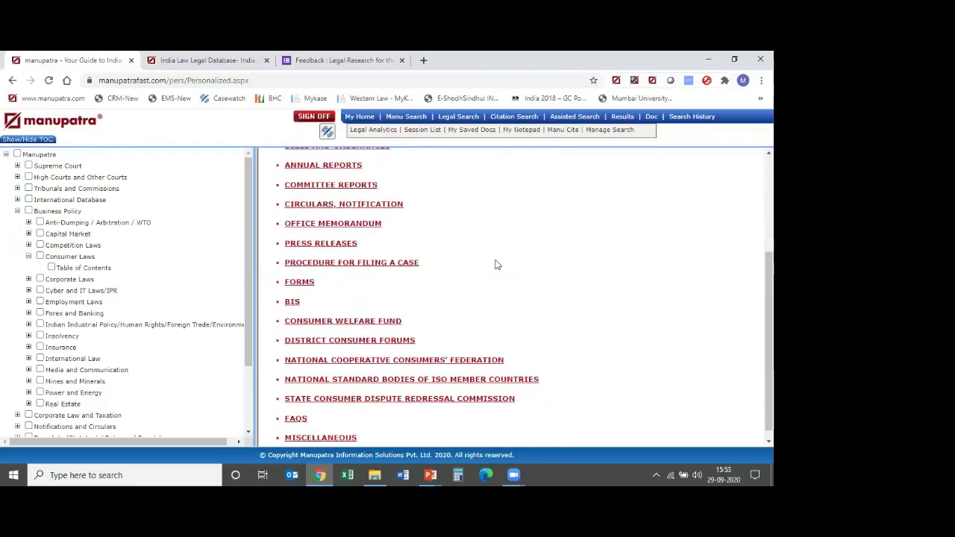
{"action": "scroll", "coordinate": [496, 264], "scroll_direction": "down", "scroll_amount": 1}
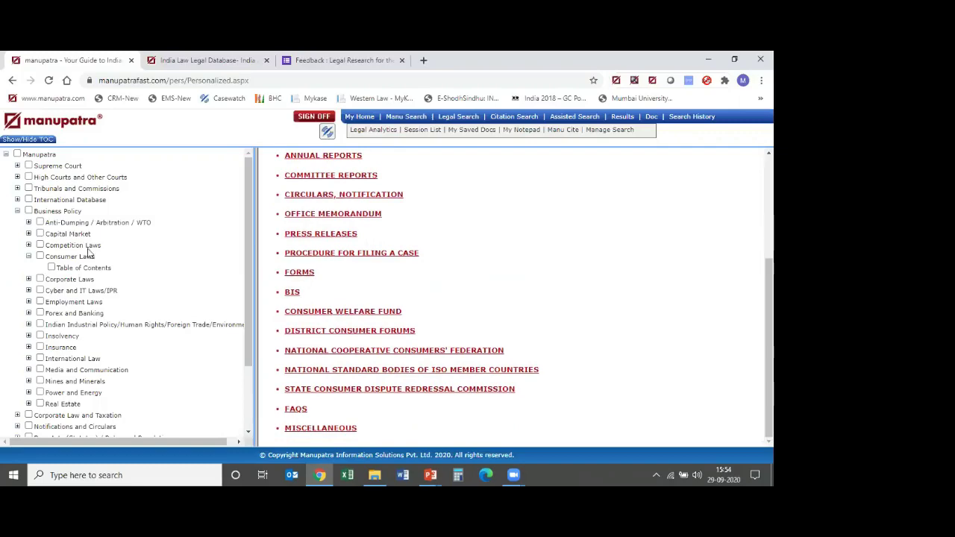
Open the Mines and Minerals table of contents under Business Policy and look through its listed topics
{"action": "left_click", "coordinate": [26, 348]}
{"action": "left_click", "coordinate": [28, 382]}
{"action": "left_click", "coordinate": [81, 395]}
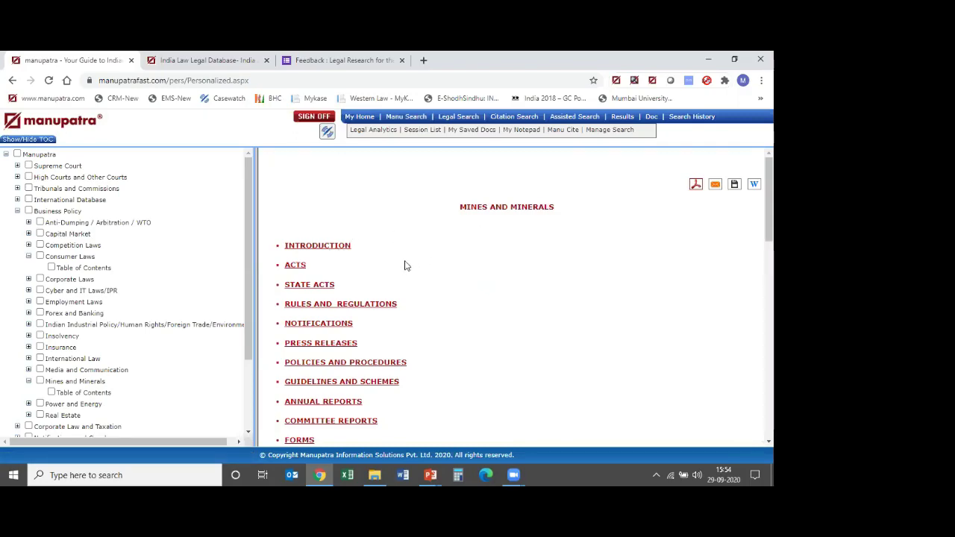
{"action": "scroll", "coordinate": [482, 242], "scroll_direction": "down", "scroll_amount": 2}
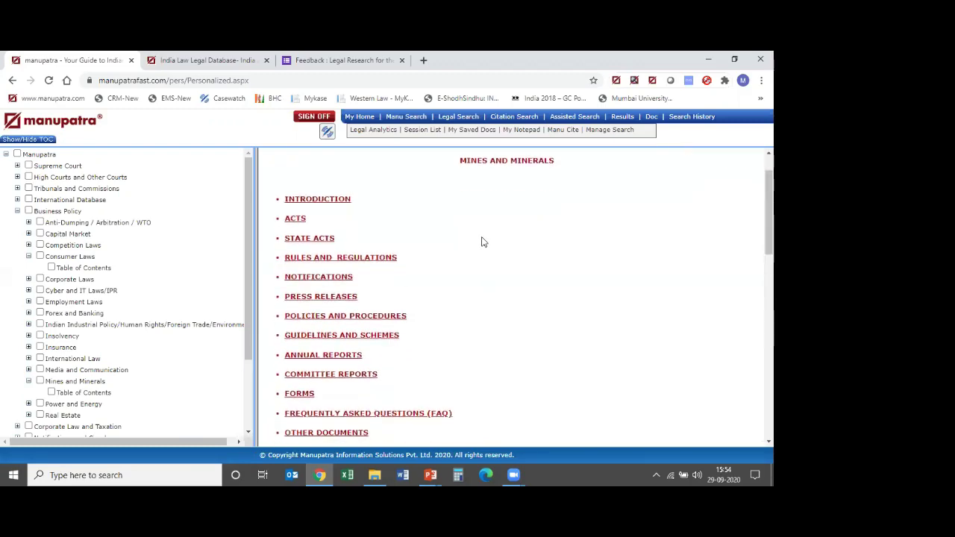
{"action": "scroll", "coordinate": [482, 242], "scroll_direction": "down", "scroll_amount": 2}
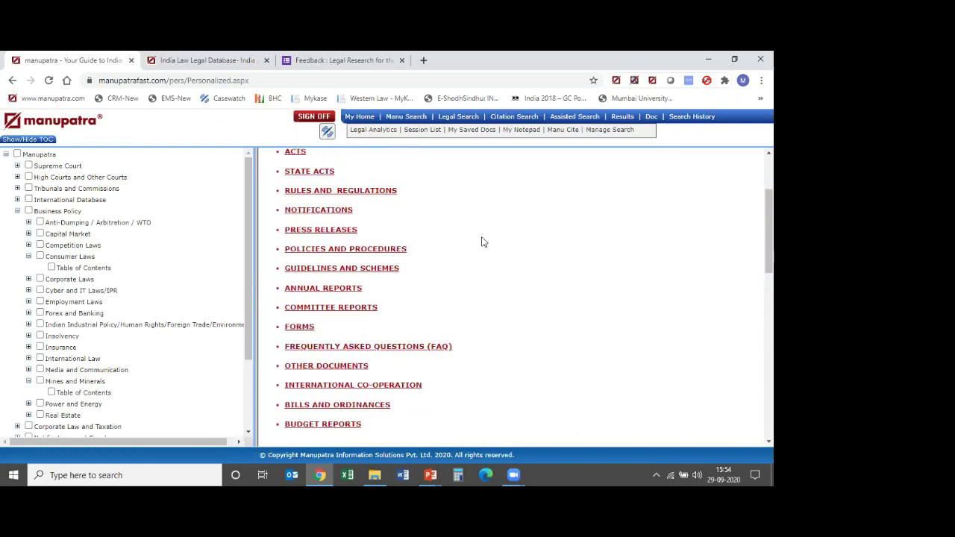
{"action": "scroll", "coordinate": [482, 242], "scroll_direction": "up", "scroll_amount": 2}
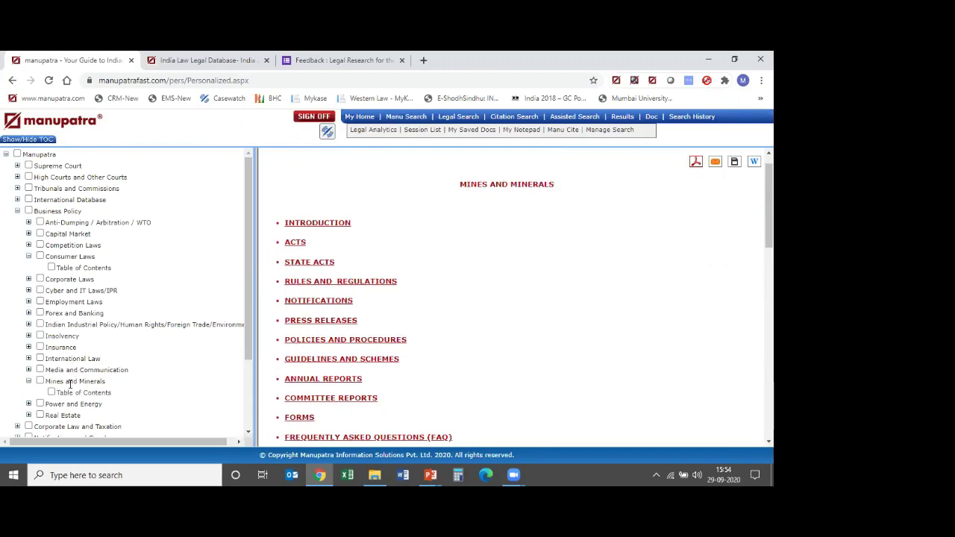
Open the Power and Energy table of contents and review its topics through to Frequently Asked Questions
{"action": "left_click", "coordinate": [29, 403]}
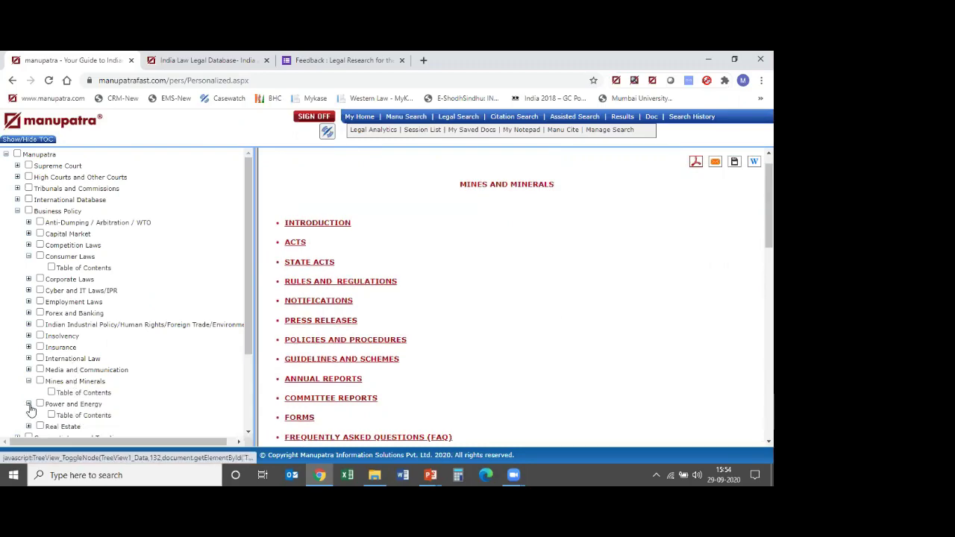
{"action": "left_click_drag", "start_coordinate": [250, 327], "coordinate": [250, 357]}
{"action": "left_click", "coordinate": [84, 371]}
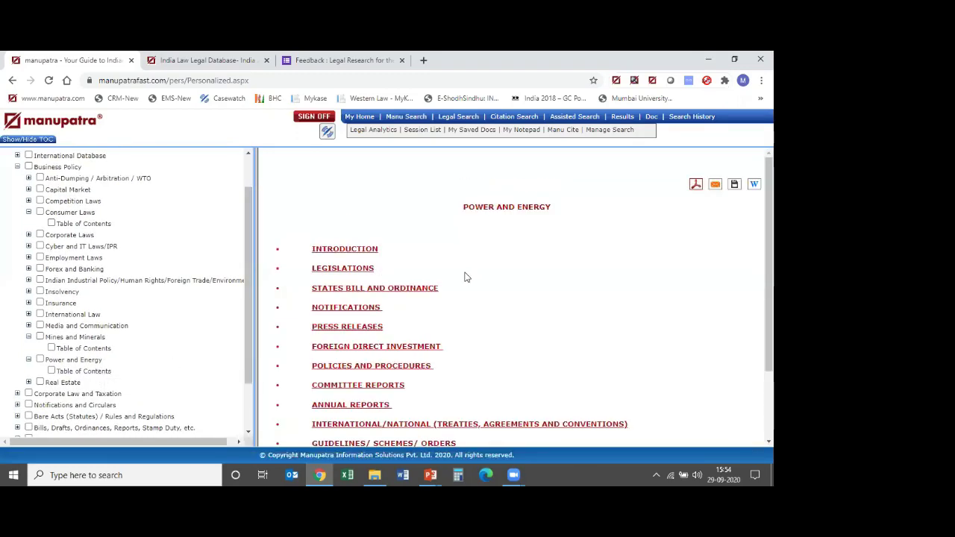
{"action": "scroll", "coordinate": [464, 277], "scroll_direction": "down", "scroll_amount": 3}
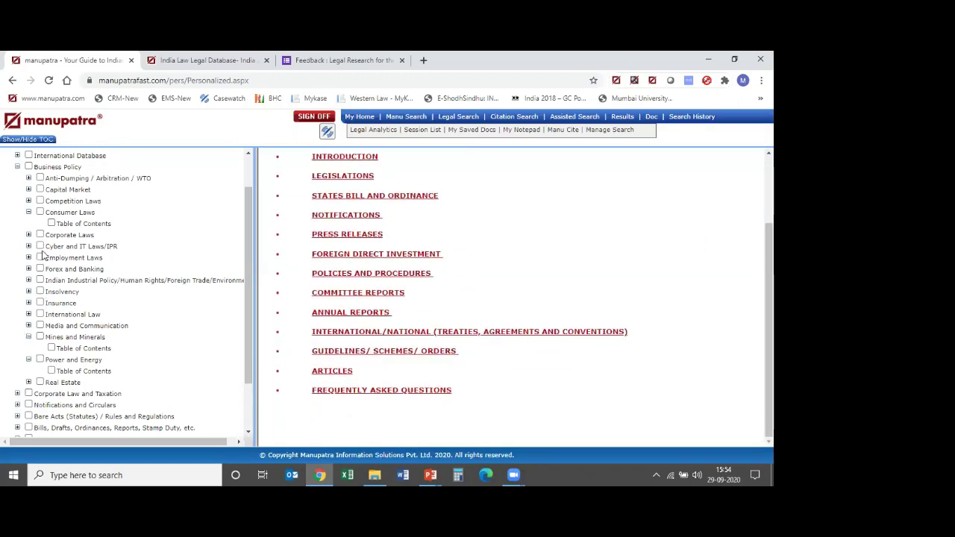
Open the Real Estate table of contents and review its topics from Acts through to Miscellaneous
{"action": "left_click", "coordinate": [28, 382]}
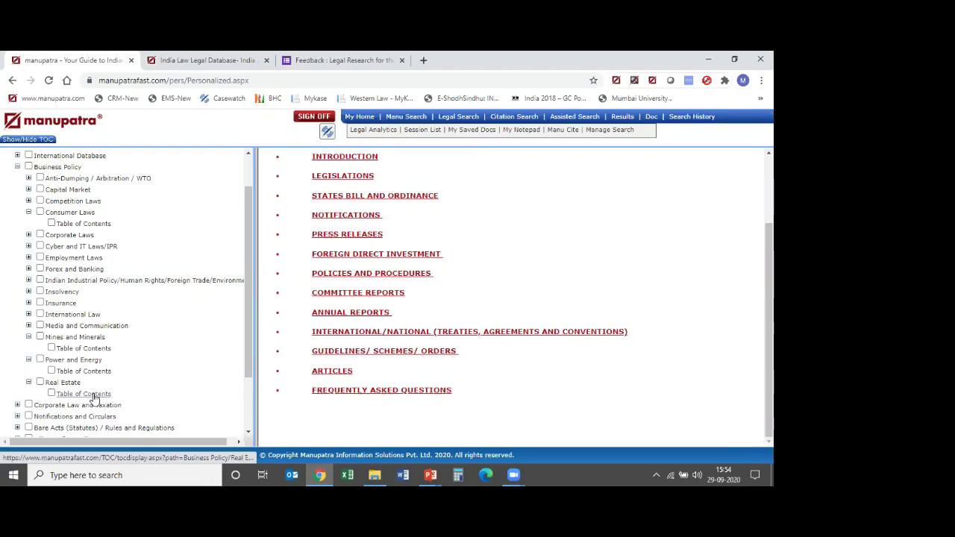
{"action": "left_click", "coordinate": [88, 394]}
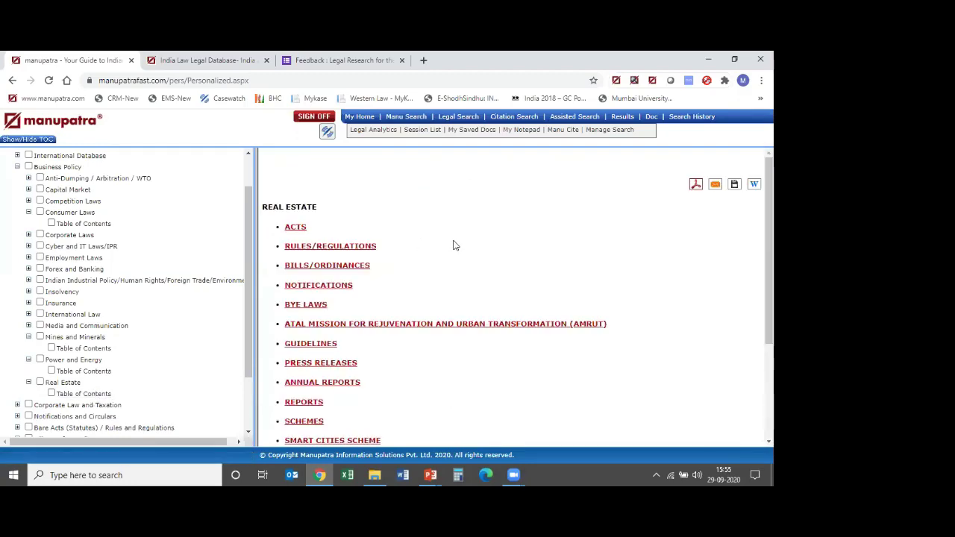
{"action": "scroll", "coordinate": [455, 246], "scroll_direction": "down", "scroll_amount": 2}
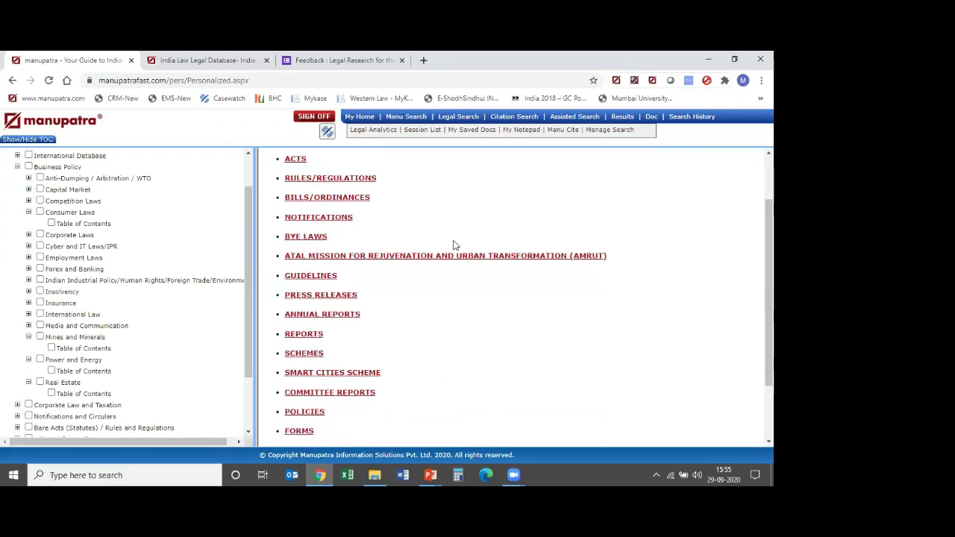
{"action": "scroll", "coordinate": [454, 245], "scroll_direction": "down", "scroll_amount": 1}
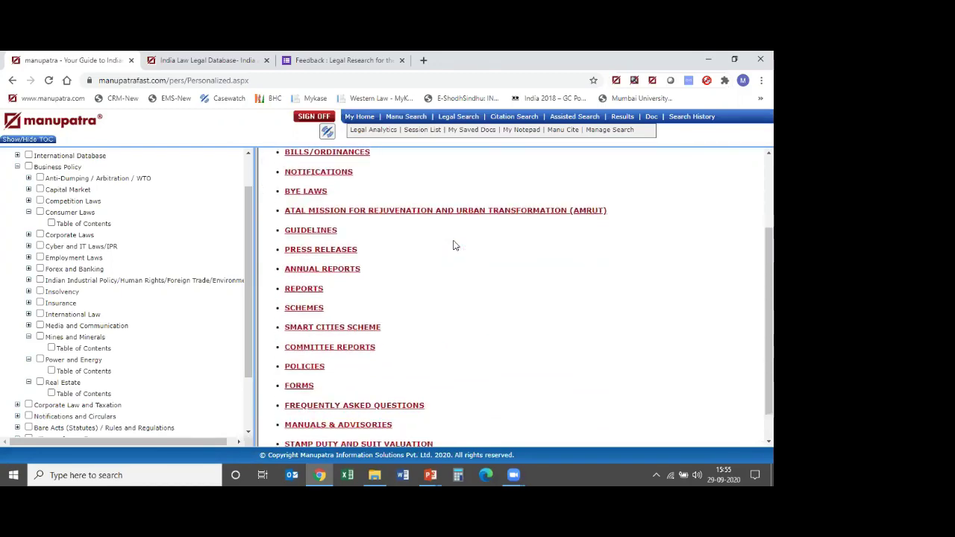
{"action": "scroll", "coordinate": [455, 246], "scroll_direction": "down", "scroll_amount": 1}
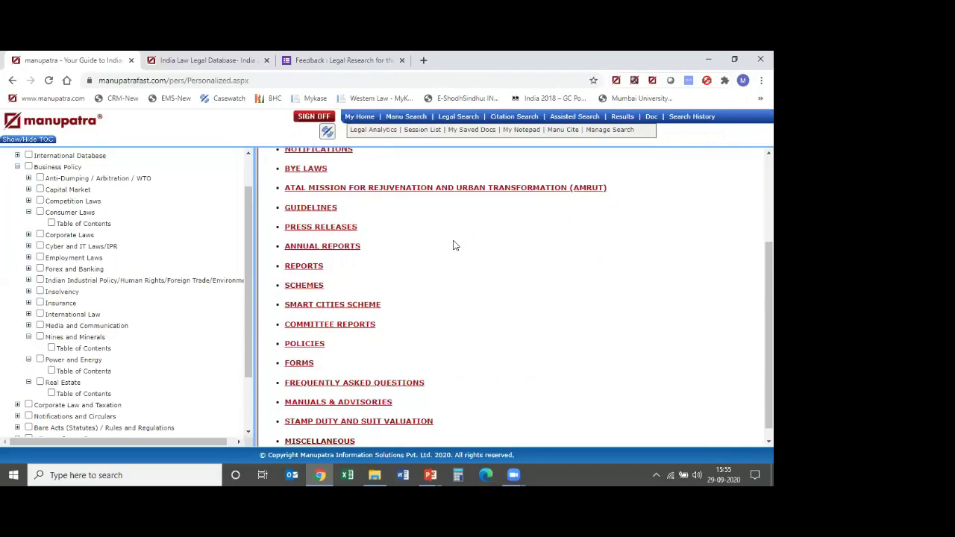
{"action": "scroll", "coordinate": [454, 245], "scroll_direction": "down", "scroll_amount": 1}
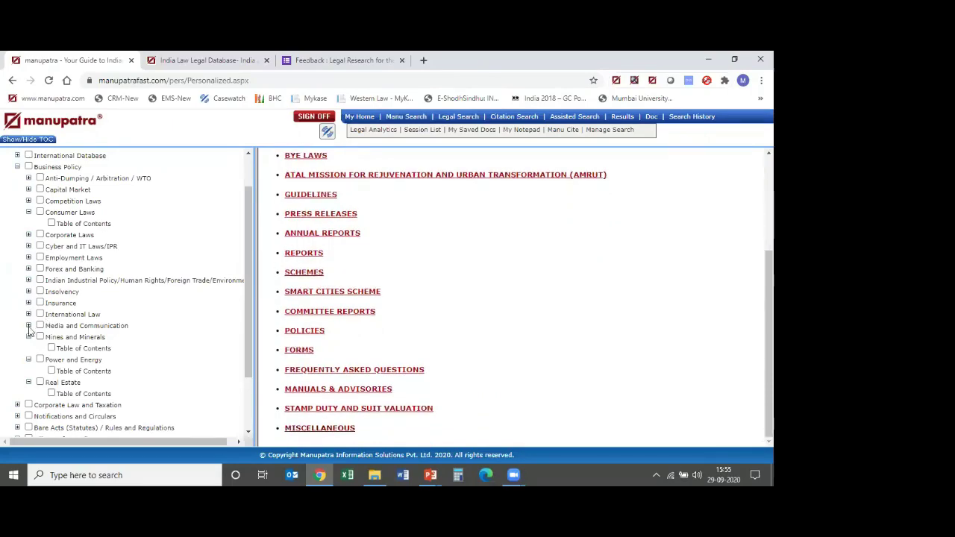
Collapse the Consumer Laws, Mines and Minerals, Power and Energy, and Real Estate categories under Business Policy
{"action": "left_click", "coordinate": [29, 213]}
{"action": "left_click", "coordinate": [28, 326]}
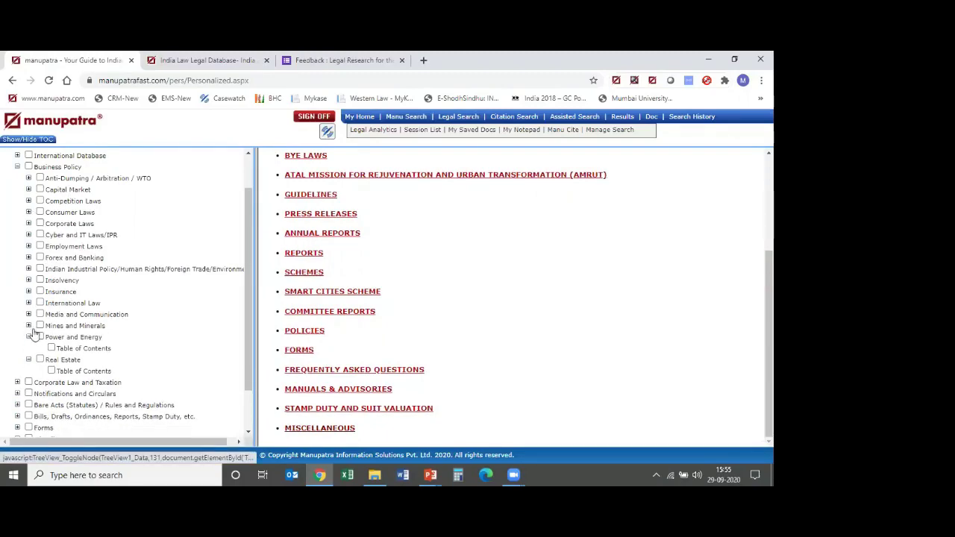
{"action": "left_click", "coordinate": [28, 337]}
{"action": "left_click", "coordinate": [29, 349]}
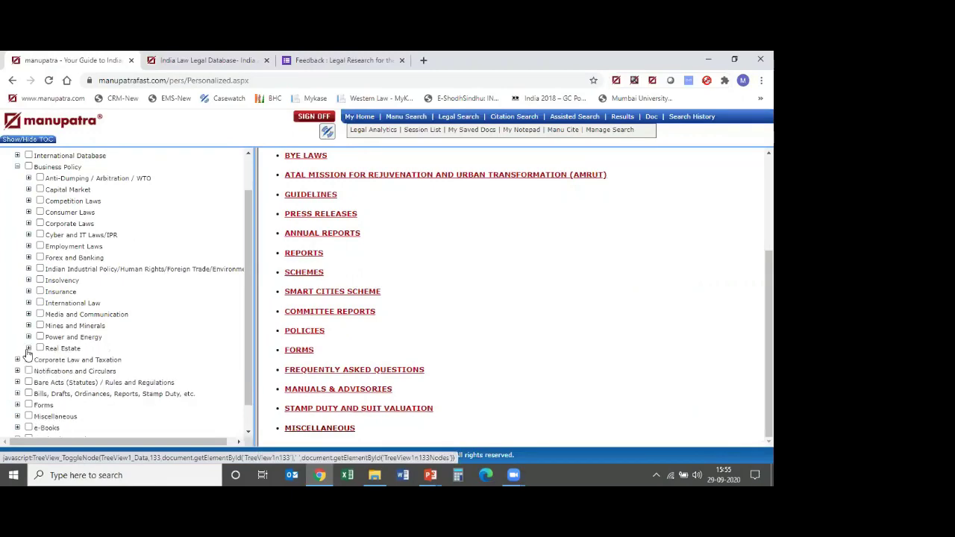
Expand the Corporate Law and Taxation category, then open the Corporate Laws contents under Business Policy and review its topics
{"action": "left_click_drag", "start_coordinate": [250, 239], "coordinate": [252, 226]}
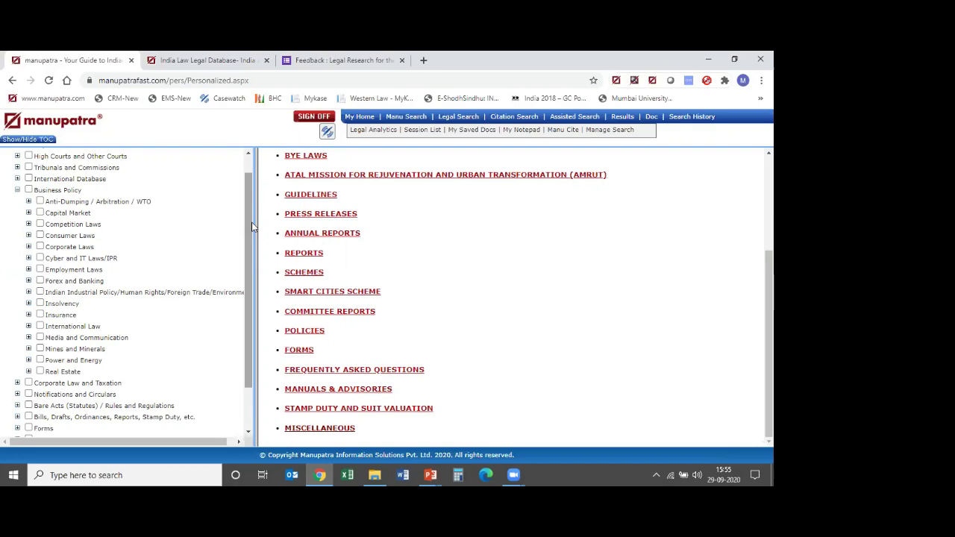
{"action": "left_click", "coordinate": [17, 383]}
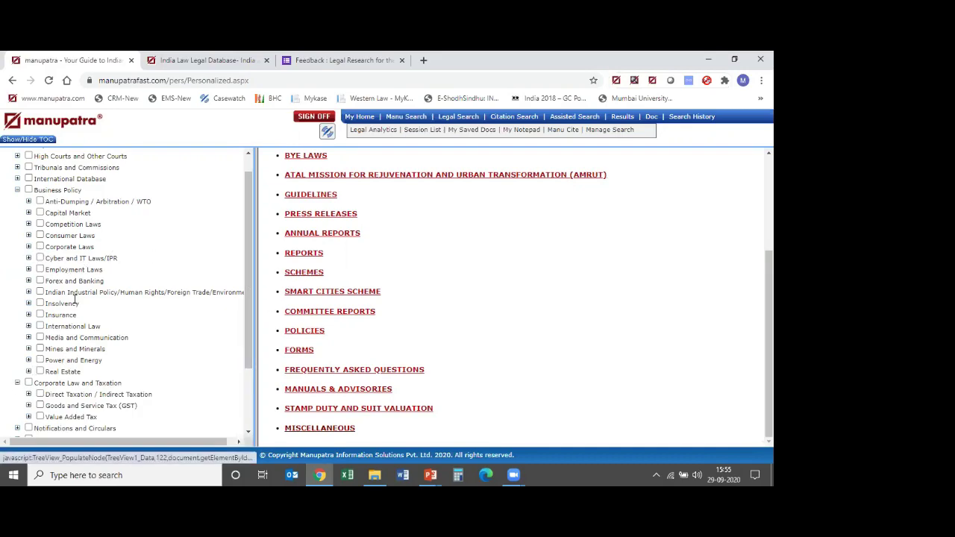
{"action": "left_click", "coordinate": [28, 247]}
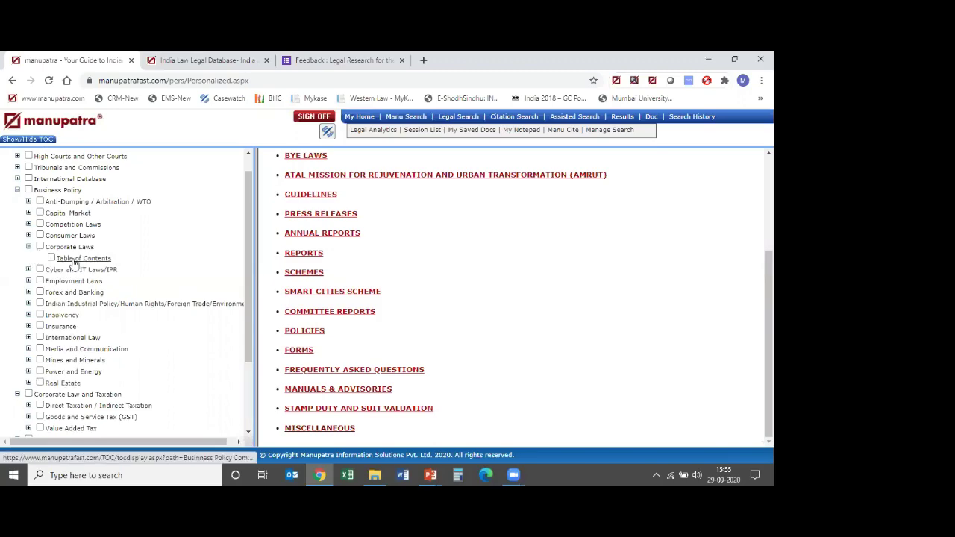
{"action": "left_click", "coordinate": [75, 259]}
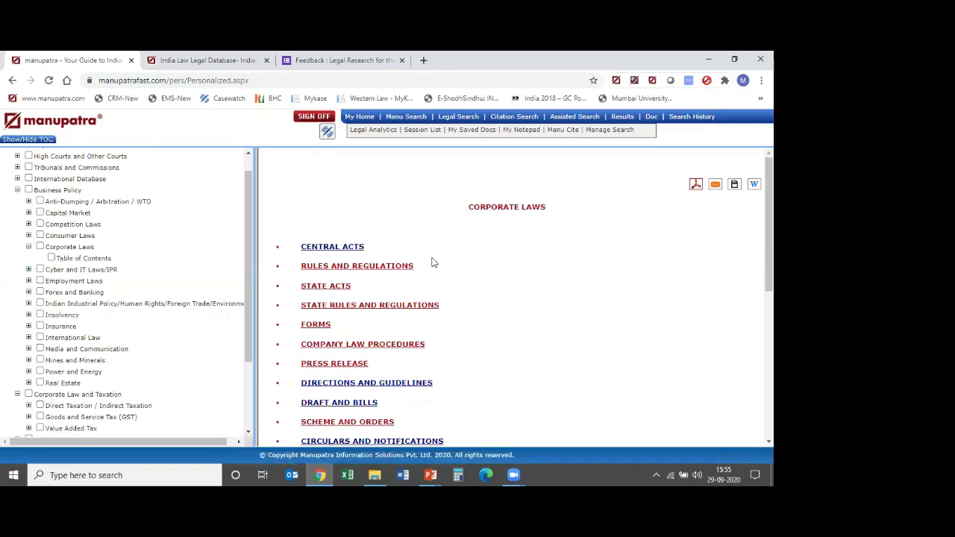
{"action": "scroll", "coordinate": [433, 263], "scroll_direction": "down", "scroll_amount": 1}
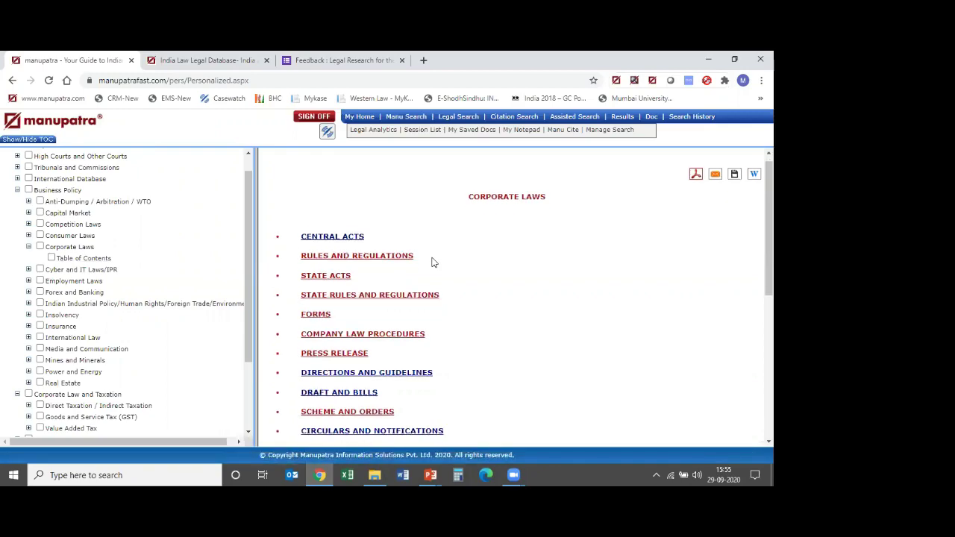
{"action": "scroll", "coordinate": [348, 203], "scroll_direction": "down", "scroll_amount": 1}
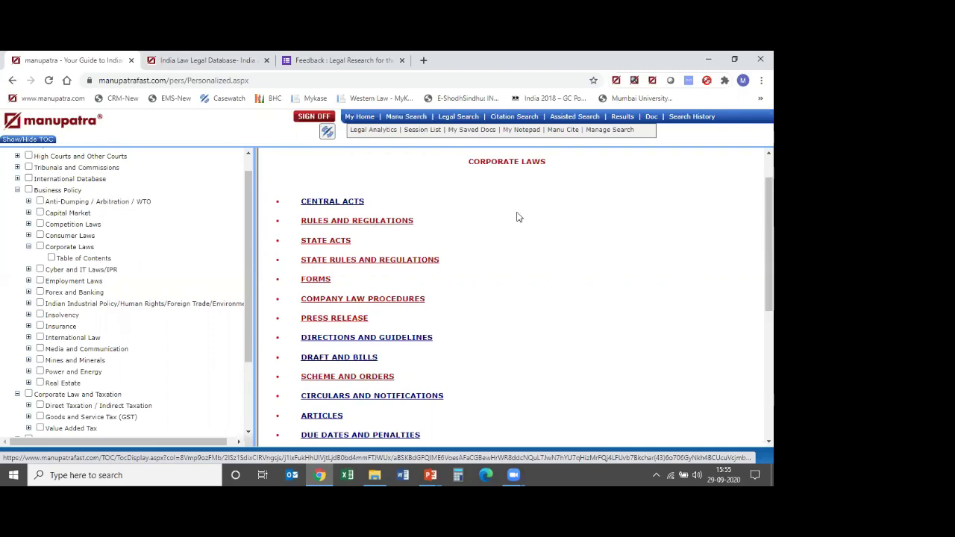
{"action": "scroll", "coordinate": [518, 217], "scroll_direction": "down", "scroll_amount": 1}
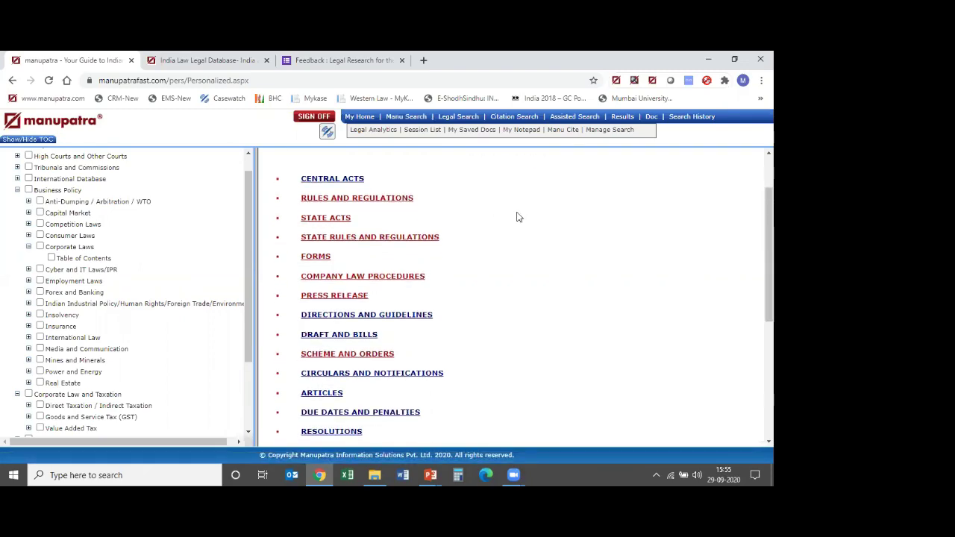
{"action": "scroll", "coordinate": [518, 217], "scroll_direction": "down", "scroll_amount": 1}
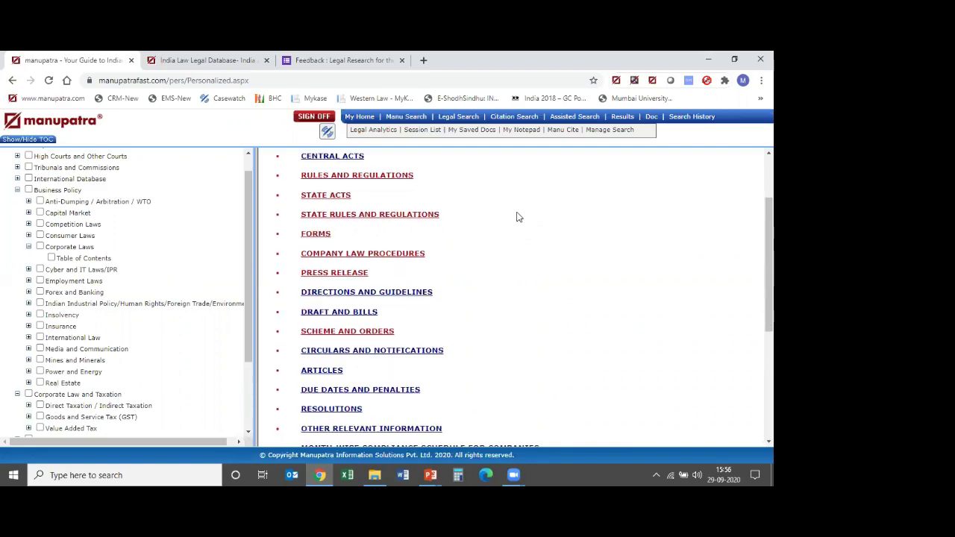
{"action": "scroll", "coordinate": [518, 216], "scroll_direction": "down", "scroll_amount": 3}
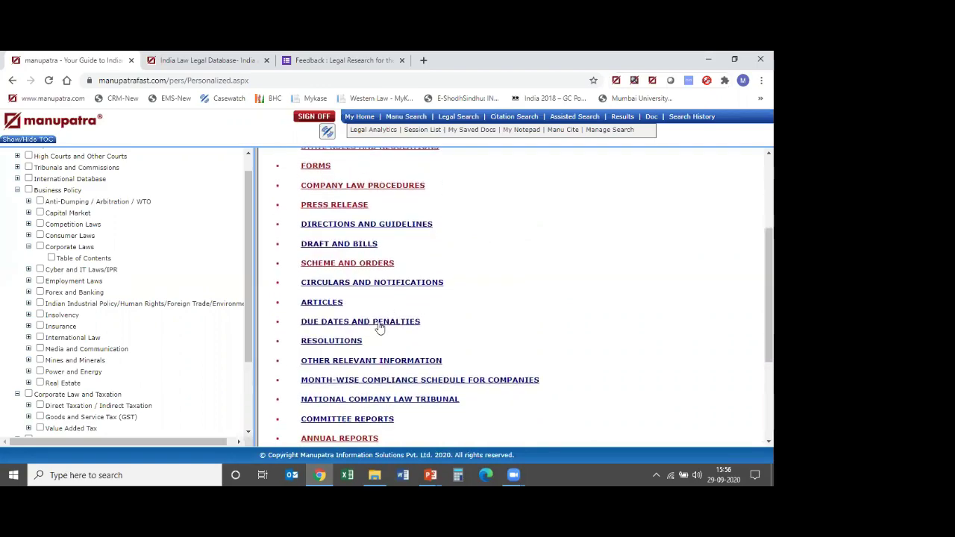
Open the Companies Act, 2013 entry under Due Dates and Penalties and examine its table of offences and punishments
{"action": "left_click", "coordinate": [379, 323]}
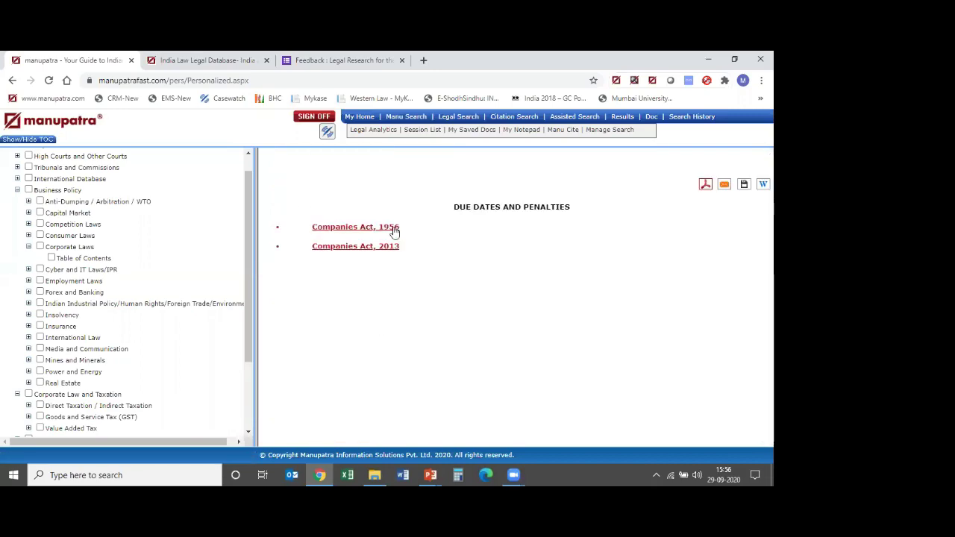
{"action": "left_click", "coordinate": [381, 250]}
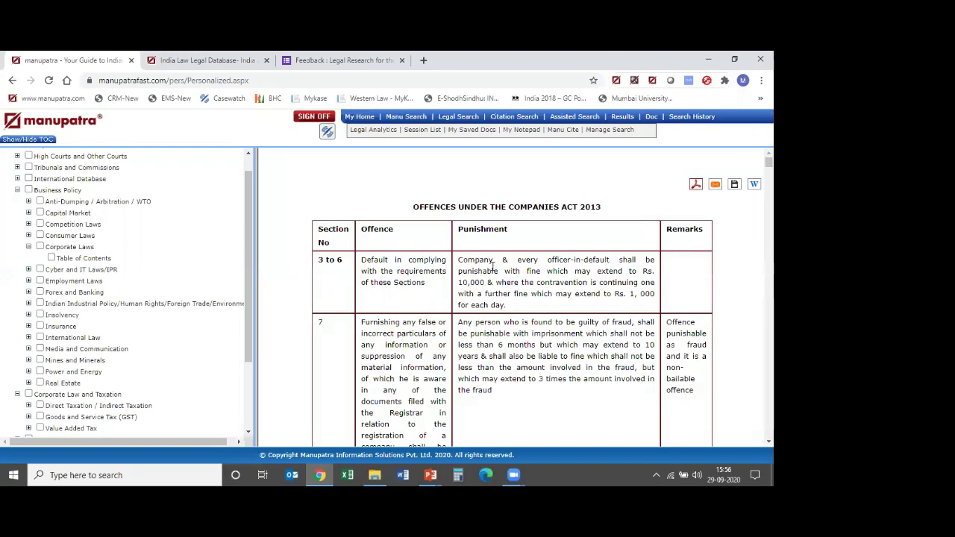
{"action": "scroll", "coordinate": [492, 269], "scroll_direction": "down", "scroll_amount": 2}
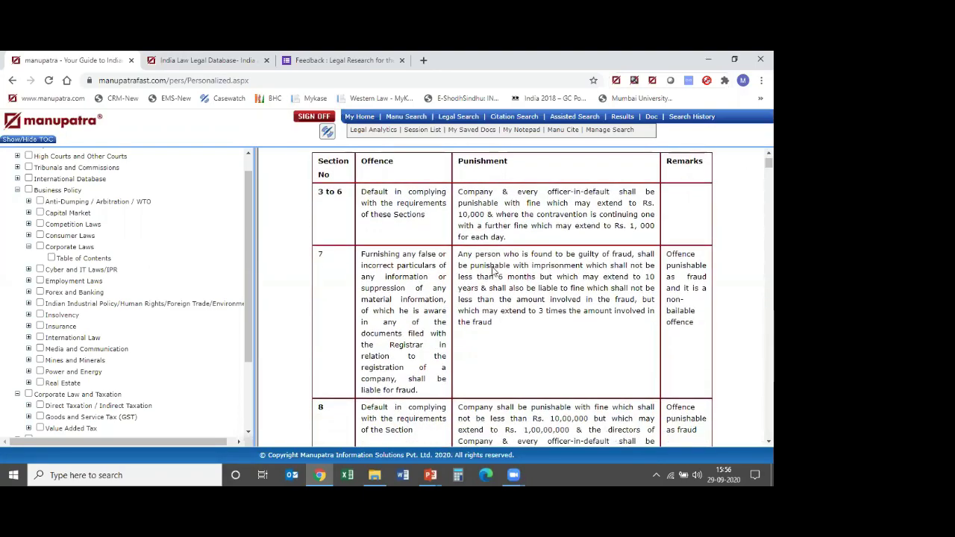
{"action": "scroll", "coordinate": [492, 267], "scroll_direction": "down", "scroll_amount": 2}
{"action": "scroll", "coordinate": [492, 268], "scroll_direction": "up", "scroll_amount": 3}
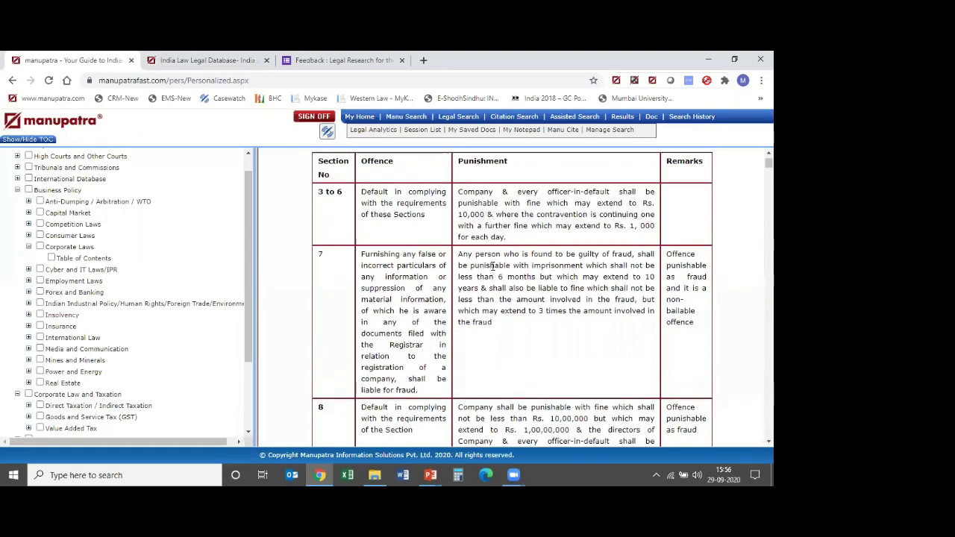
{"action": "scroll", "coordinate": [492, 269], "scroll_direction": "down", "scroll_amount": 5}
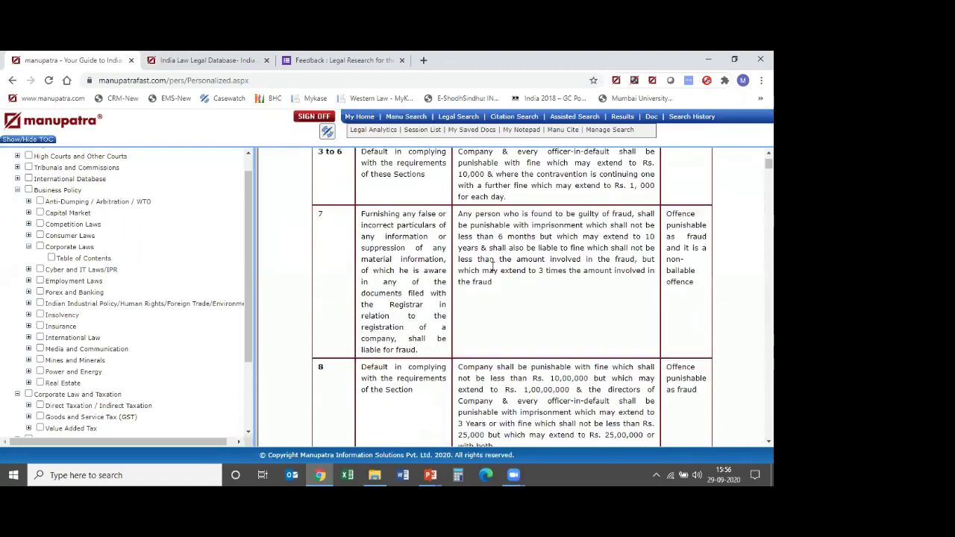
Read the Companies Act, 2013 penalties around sections 7 to 10, and return to the Corporate Laws contents
{"action": "scroll", "coordinate": [493, 266], "scroll_direction": "down", "scroll_amount": 1}
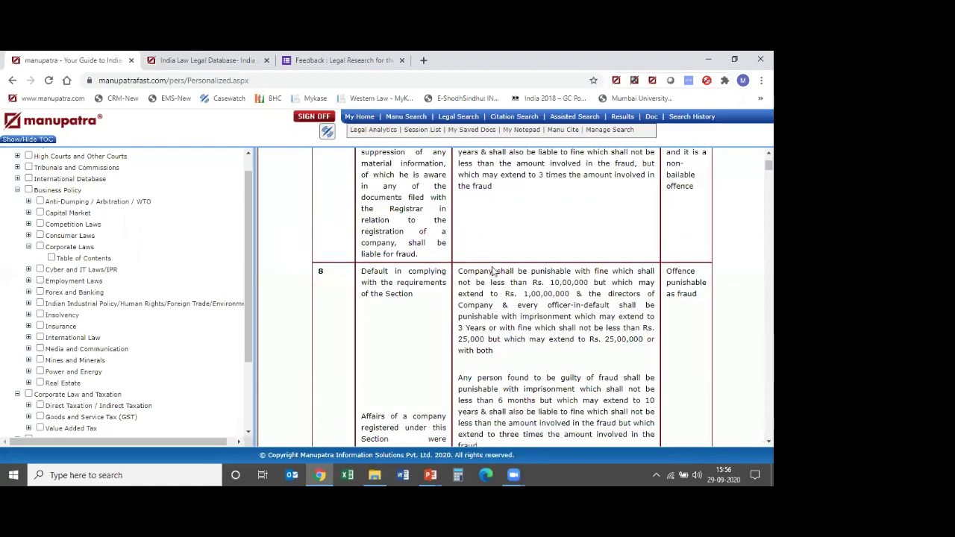
{"action": "scroll", "coordinate": [493, 269], "scroll_direction": "down", "scroll_amount": 1}
{"action": "scroll", "coordinate": [492, 268], "scroll_direction": "down", "scroll_amount": 2}
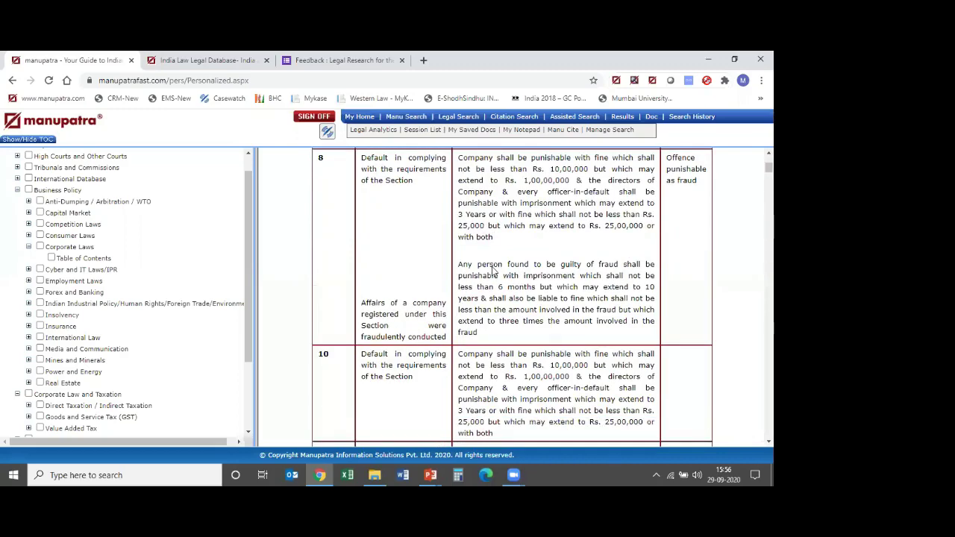
{"action": "left_click", "coordinate": [13, 80]}
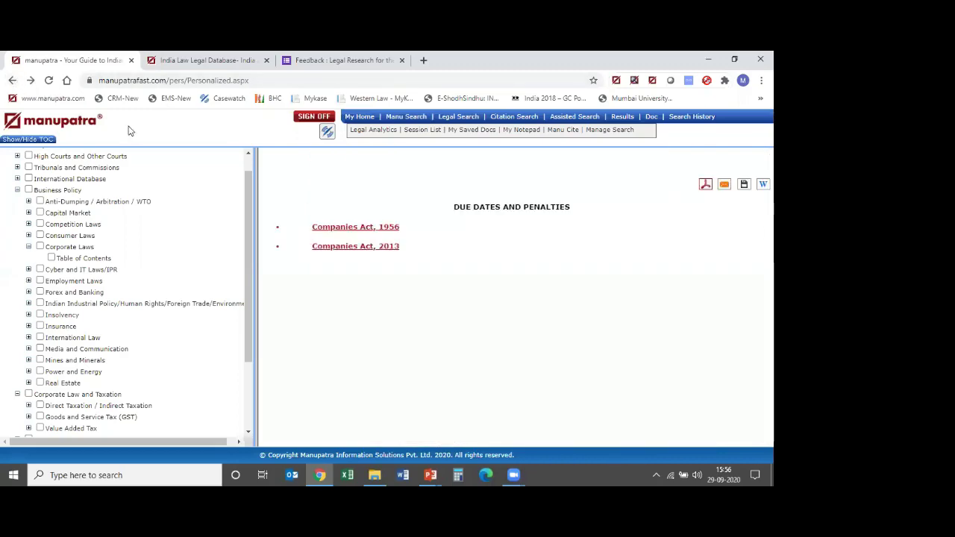
{"action": "left_click", "coordinate": [12, 80]}
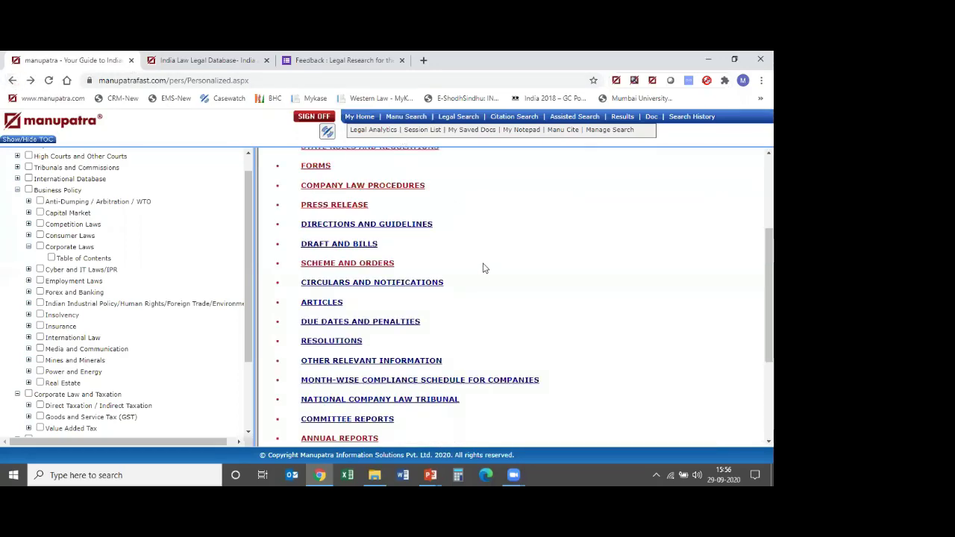
Open the Companies Act, 2013 list under Resolutions and review its categories through Altering Articles of Association
{"action": "left_click", "coordinate": [332, 342]}
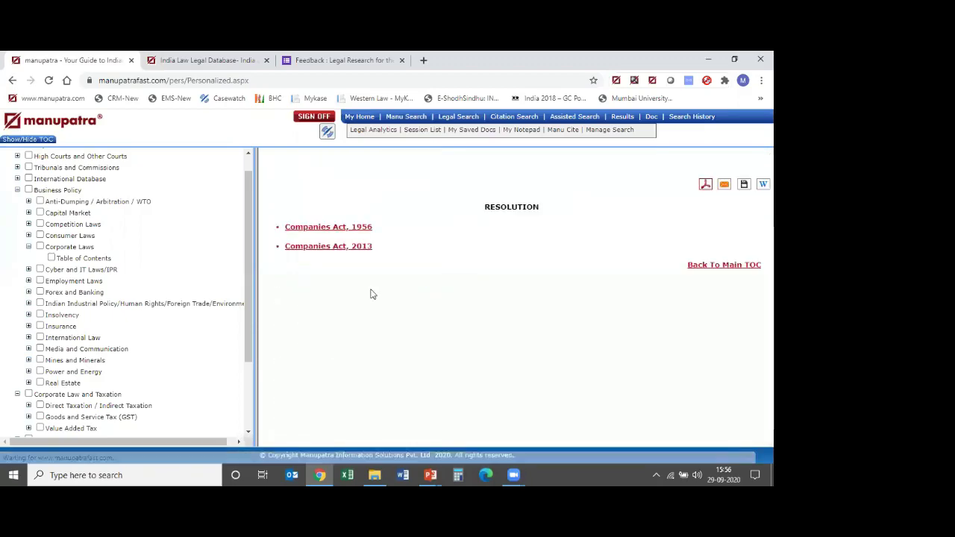
{"action": "left_click", "coordinate": [357, 248]}
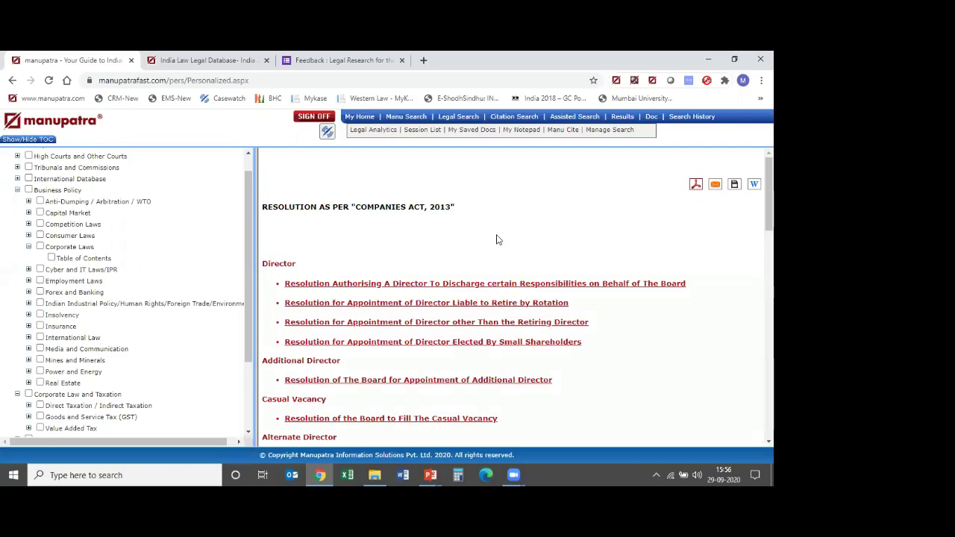
{"action": "scroll", "coordinate": [498, 240], "scroll_direction": "down", "scroll_amount": 1}
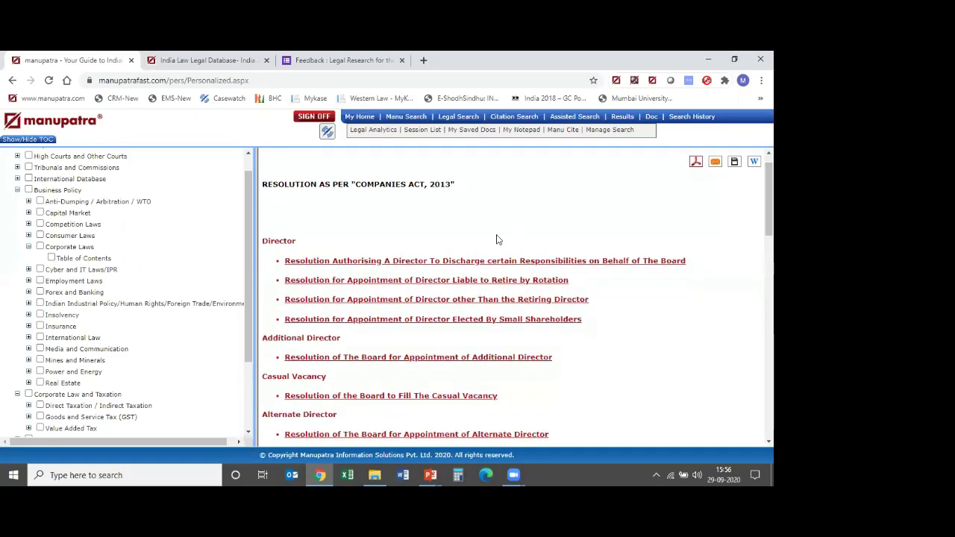
{"action": "scroll", "coordinate": [498, 240], "scroll_direction": "down", "scroll_amount": 2}
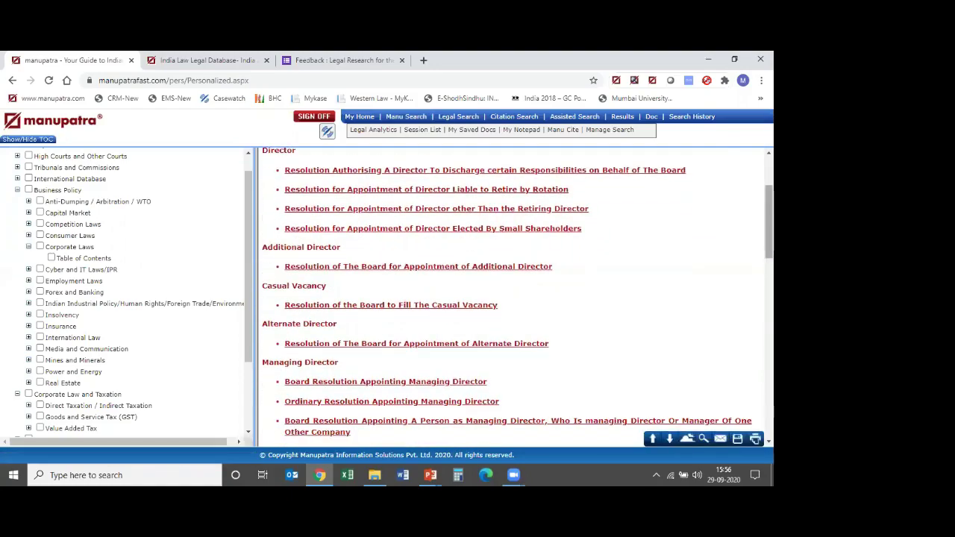
{"action": "left_click_drag", "start_coordinate": [769, 222], "coordinate": [769, 350]}
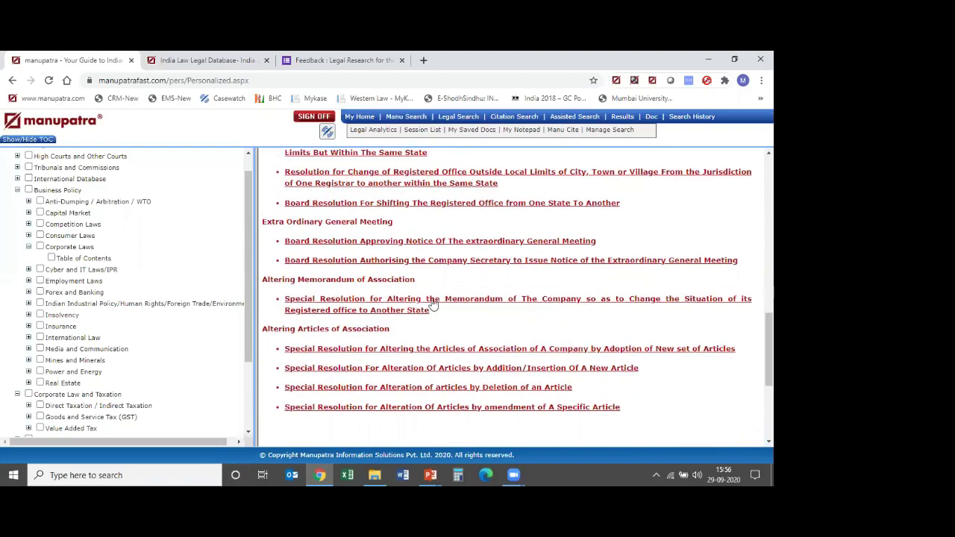
Open and read the special resolution for altering the memorandum to change the registered office to another state
{"action": "left_click", "coordinate": [432, 299]}
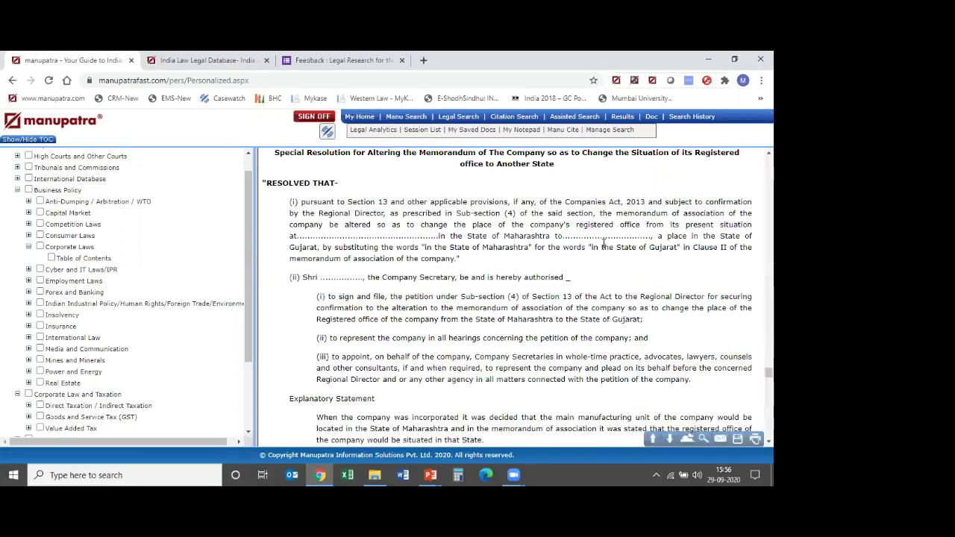
{"action": "scroll", "coordinate": [605, 243], "scroll_direction": "down", "scroll_amount": 1}
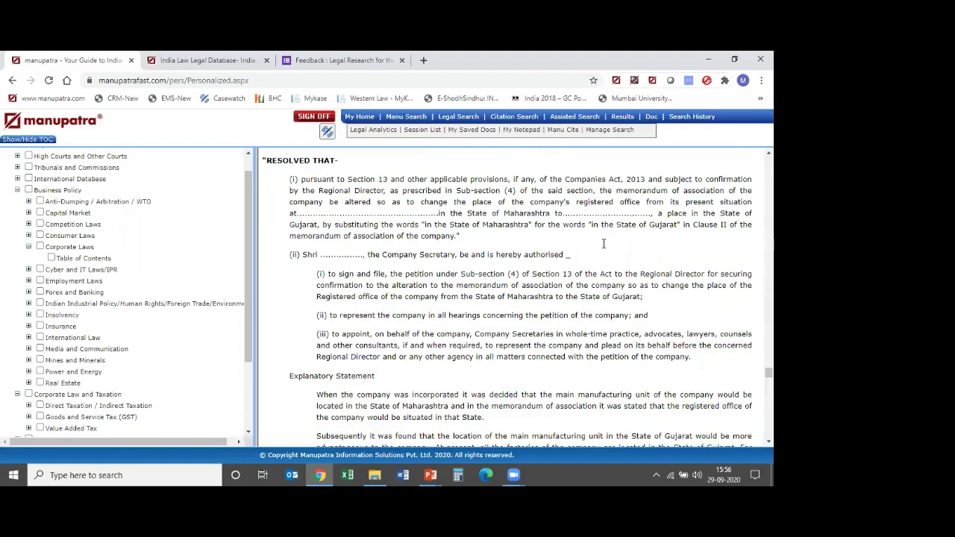
{"action": "scroll", "coordinate": [605, 244], "scroll_direction": "down", "scroll_amount": 2}
{"action": "scroll", "coordinate": [604, 243], "scroll_direction": "up", "scroll_amount": 3}
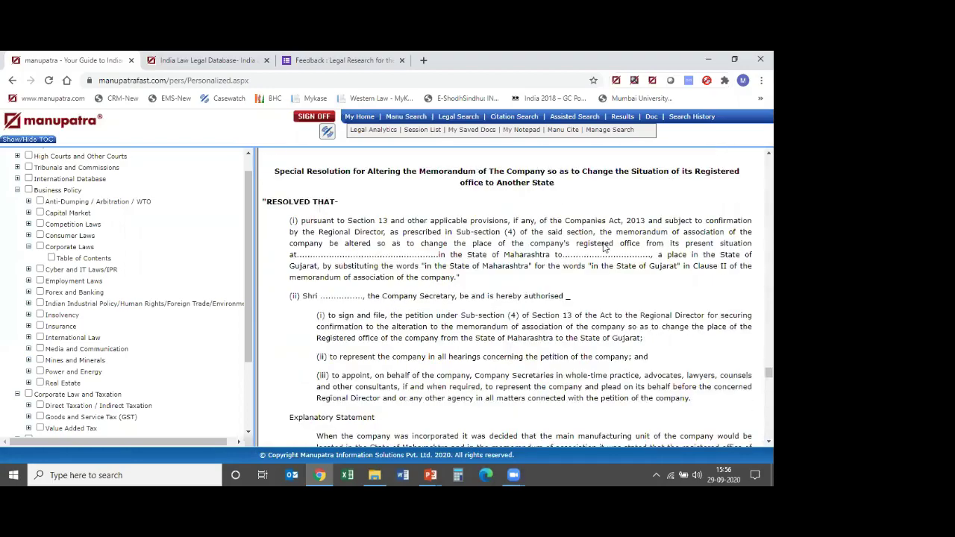
{"action": "scroll", "coordinate": [604, 243], "scroll_direction": "down", "scroll_amount": 2}
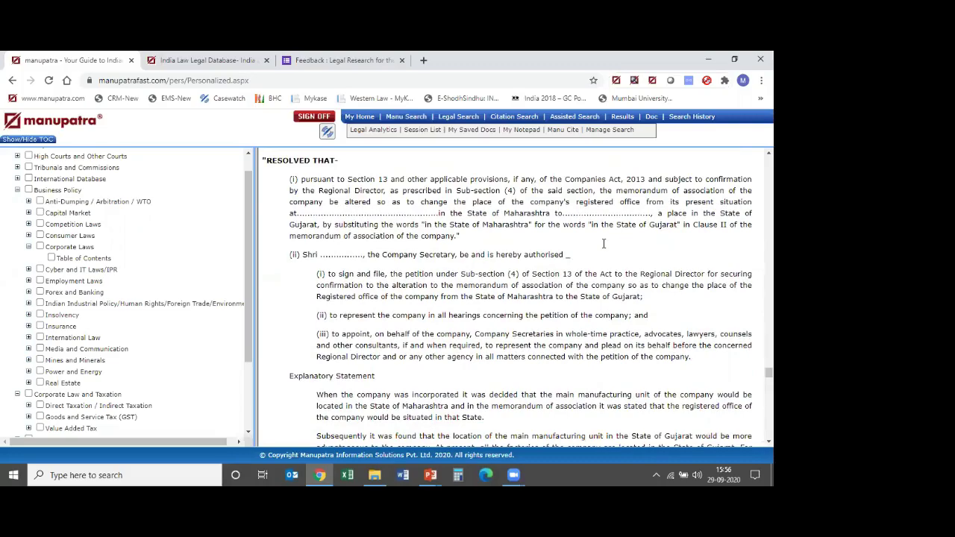
Return to the list of Companies Act, 2013 resolutions and go back to its Director section
{"action": "left_click", "coordinate": [12, 81]}
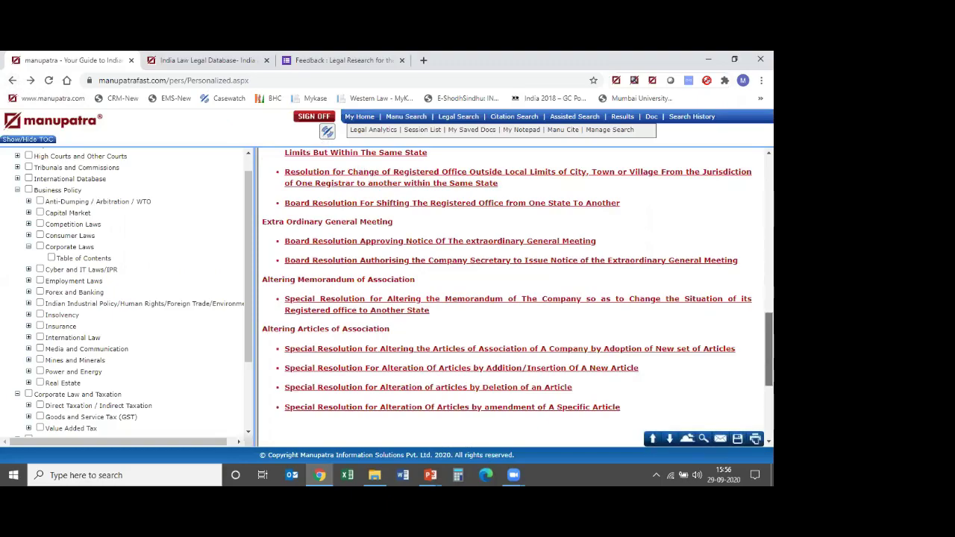
{"action": "scroll", "coordinate": [515, 299], "scroll_direction": "up", "scroll_amount": 10}
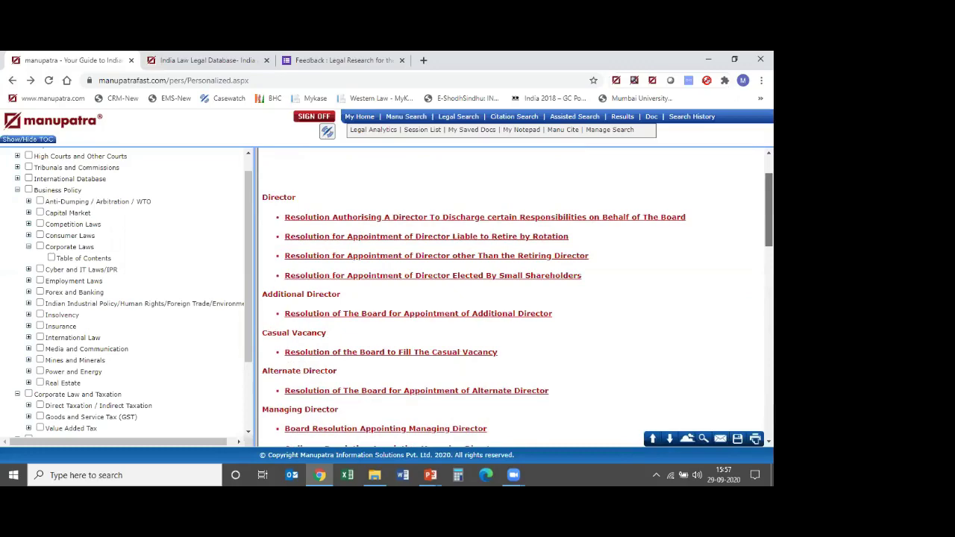
{"action": "scroll", "coordinate": [514, 299], "scroll_direction": "up", "scroll_amount": 1}
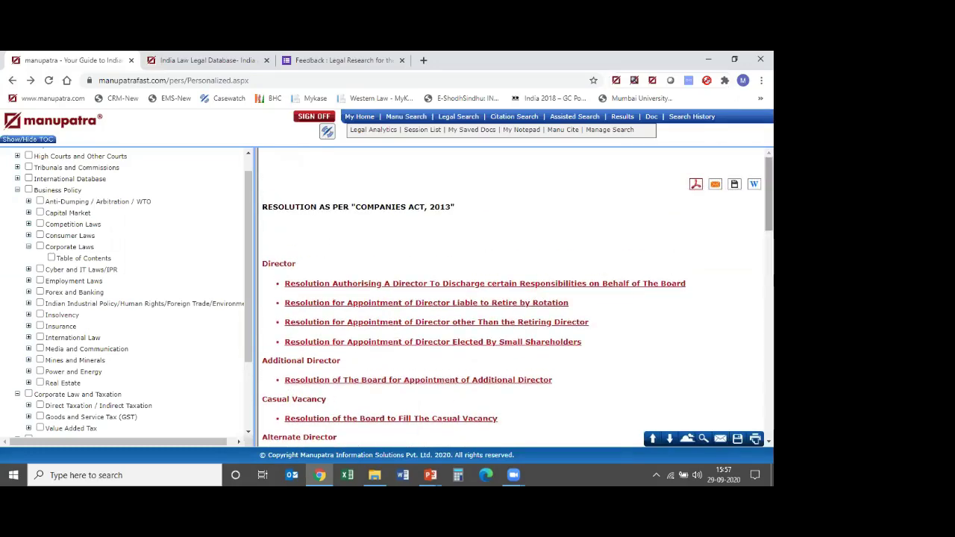
Open the Labour and Industrial table of contents under Employment Laws and review its topics
{"action": "left_click", "coordinate": [28, 282]}
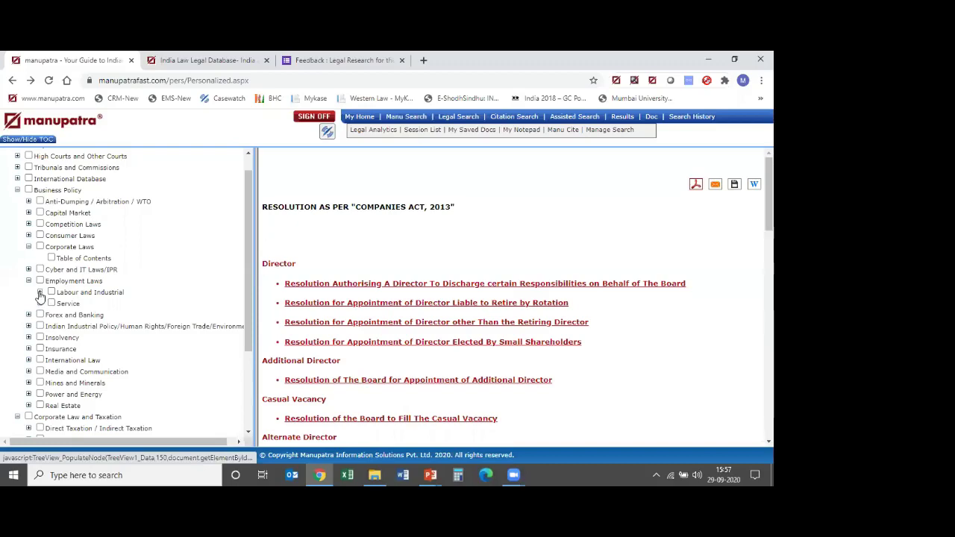
{"action": "left_click", "coordinate": [39, 291]}
{"action": "left_click", "coordinate": [77, 303]}
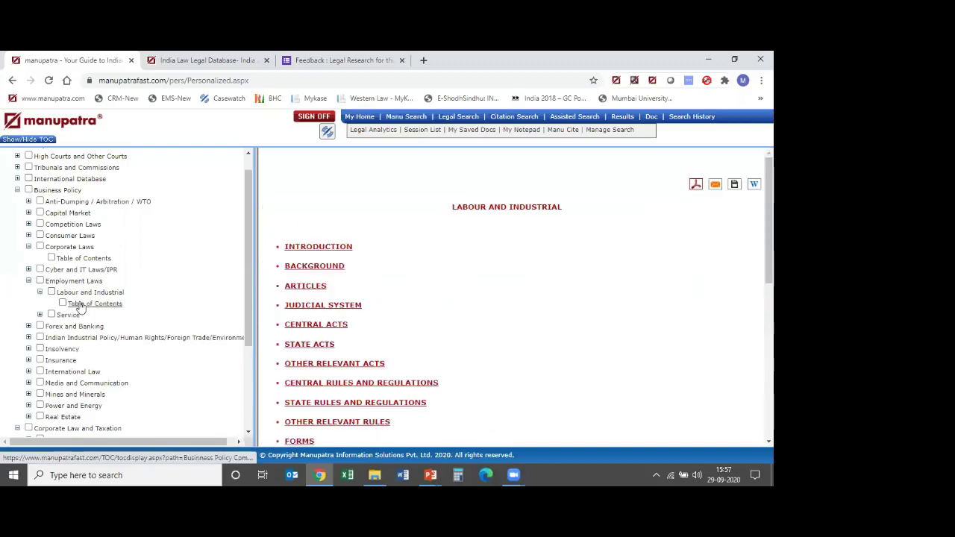
{"action": "scroll", "coordinate": [463, 263], "scroll_direction": "down", "scroll_amount": 3}
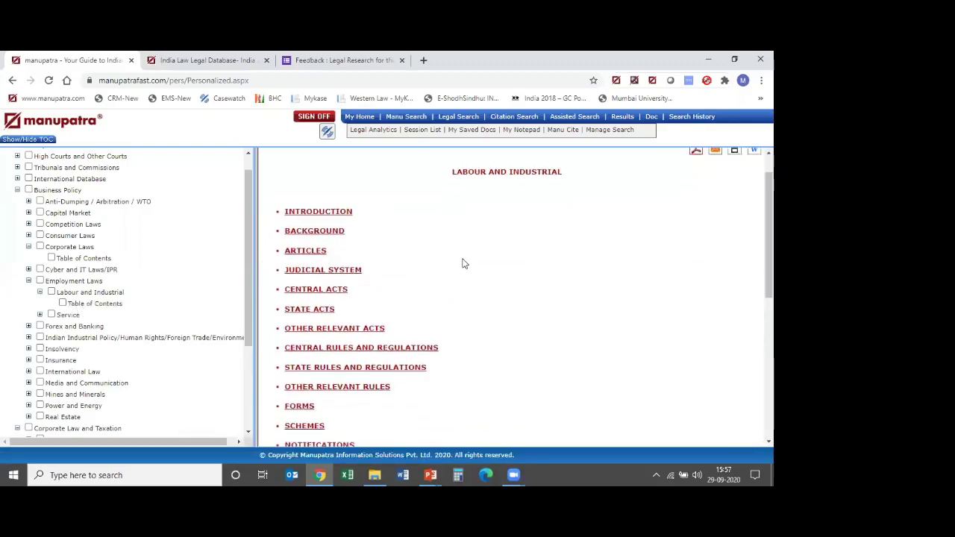
{"action": "scroll", "coordinate": [463, 263], "scroll_direction": "down", "scroll_amount": 1}
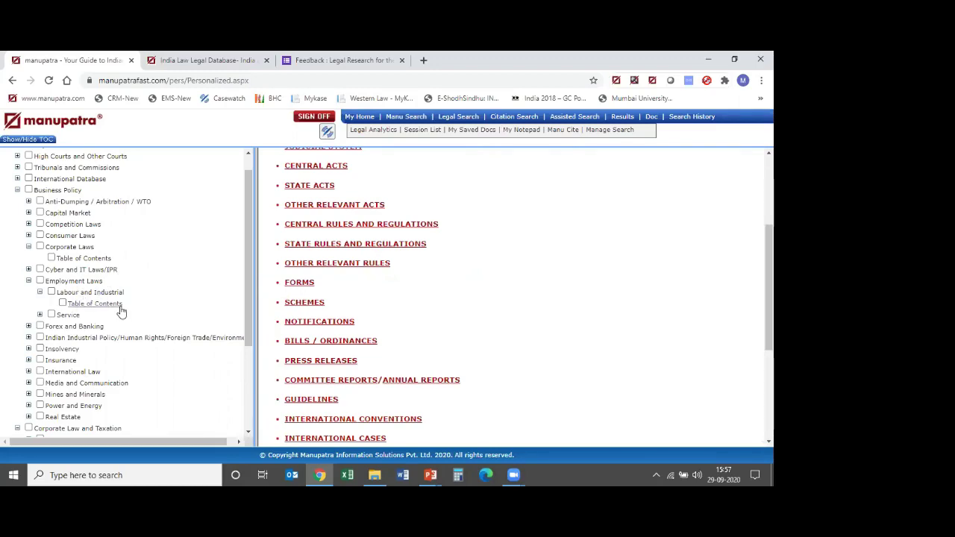
Collapse the Labour and Industrial, Employment Laws and Corporate Laws categories under Business Policy
{"action": "left_click", "coordinate": [41, 293]}
{"action": "left_click", "coordinate": [28, 282]}
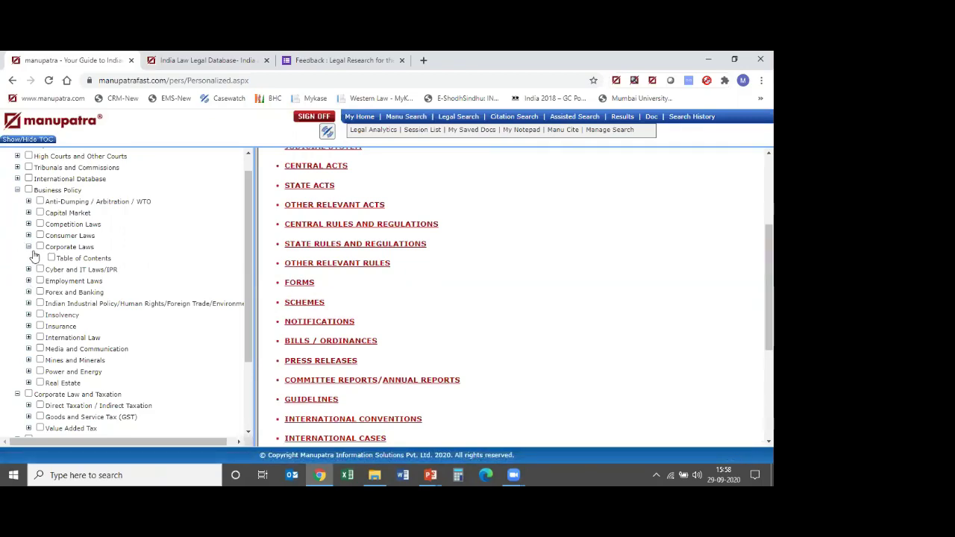
{"action": "left_click", "coordinate": [29, 247]}
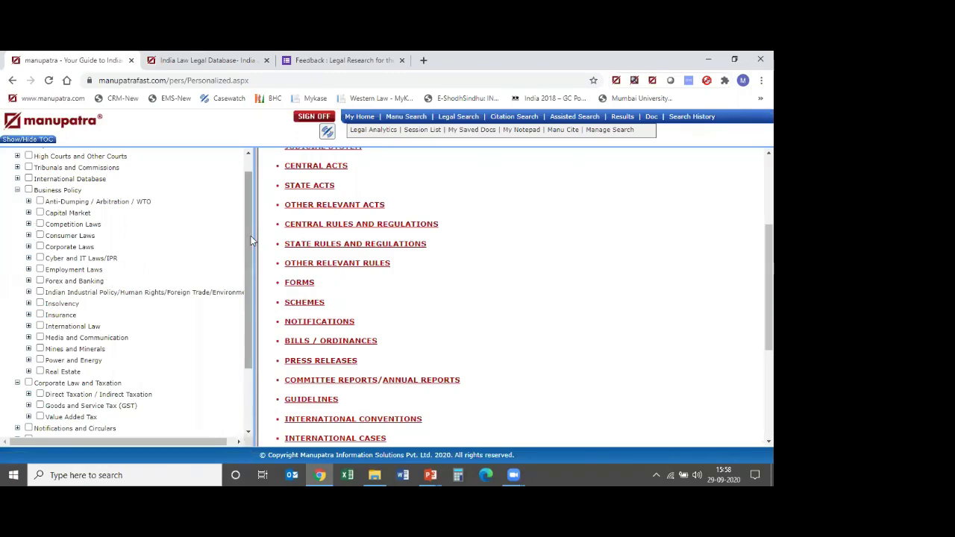
Expand Direct Taxation / Indirect Taxation under Corporate Law and Taxation and open the Direct Taxation table of contents
{"action": "left_click_drag", "start_coordinate": [250, 236], "coordinate": [251, 280]}
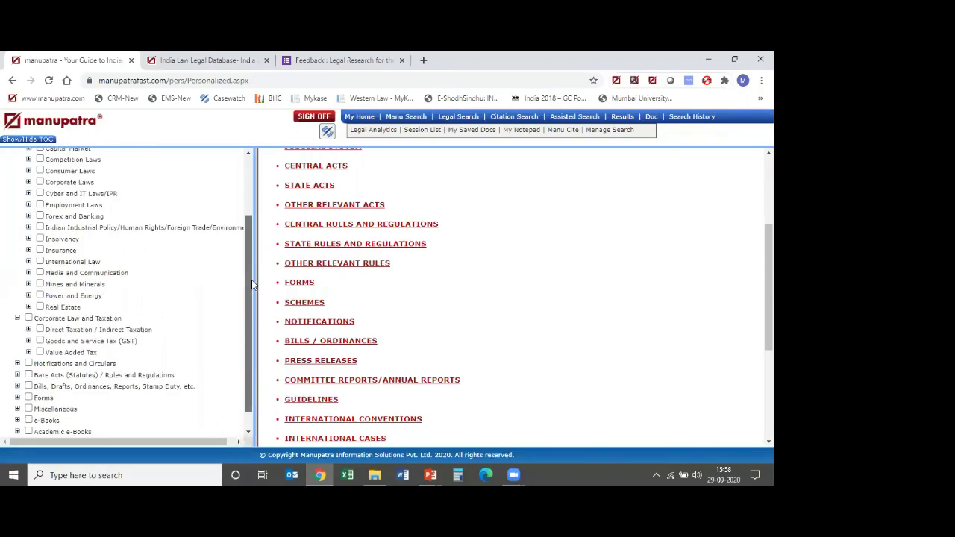
{"action": "left_click", "coordinate": [29, 329]}
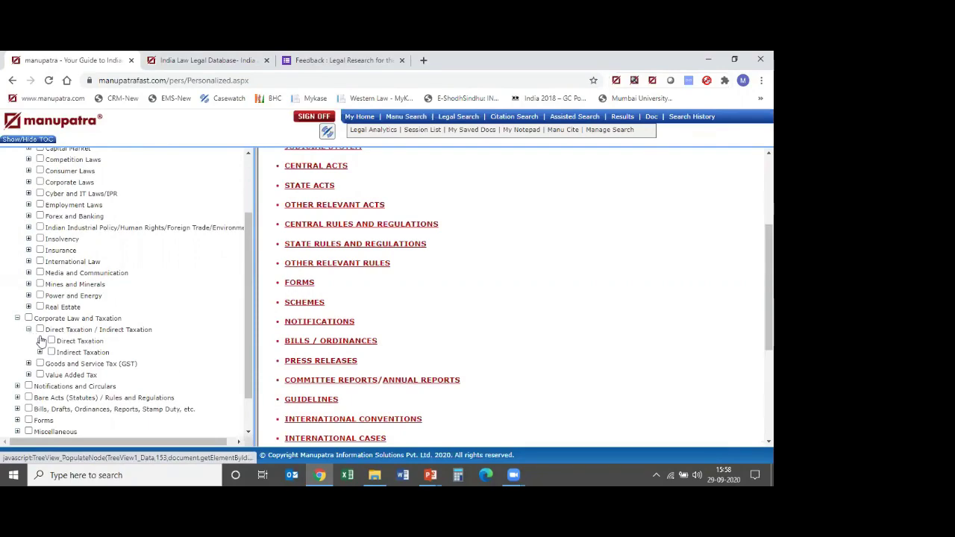
{"action": "left_click", "coordinate": [41, 341]}
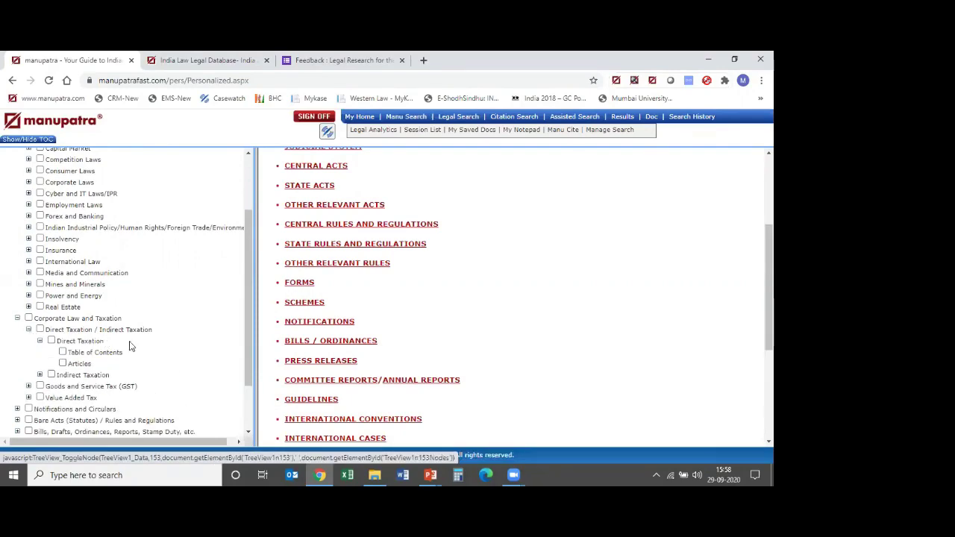
{"action": "left_click", "coordinate": [98, 352]}
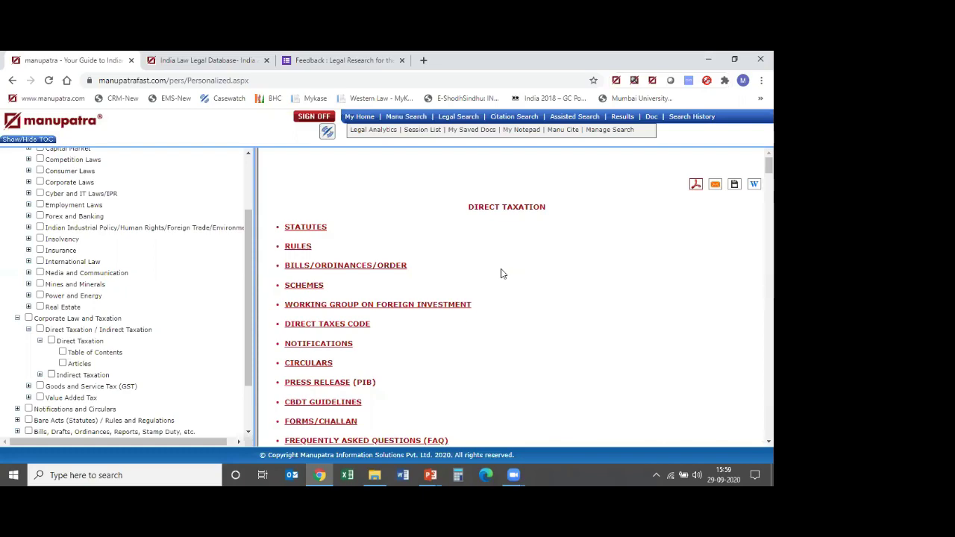
Review the Direct Taxation topics, then open Double Taxation Avoidance Agreements under International Taxation and browse its country list
{"action": "scroll", "coordinate": [501, 274], "scroll_direction": "down", "scroll_amount": 1}
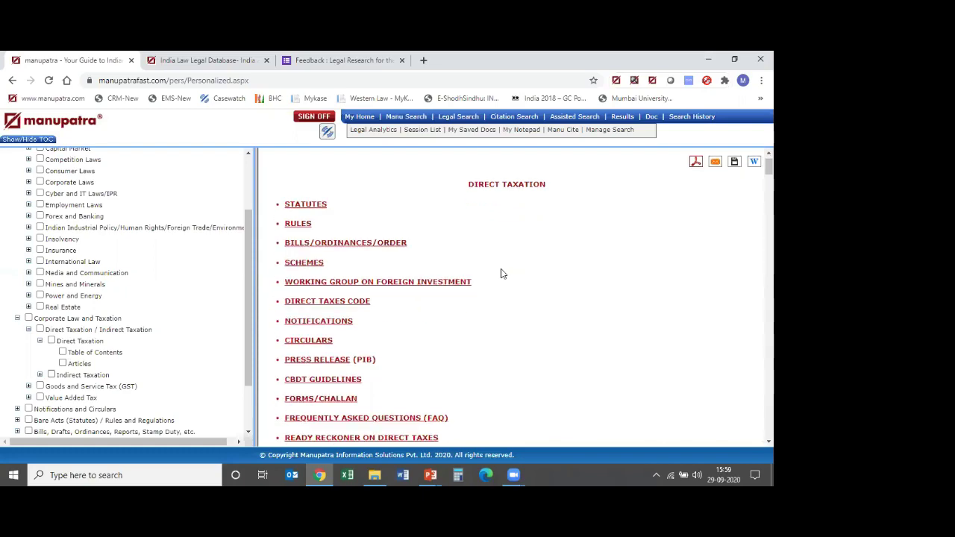
{"action": "scroll", "coordinate": [502, 273], "scroll_direction": "down", "scroll_amount": 1}
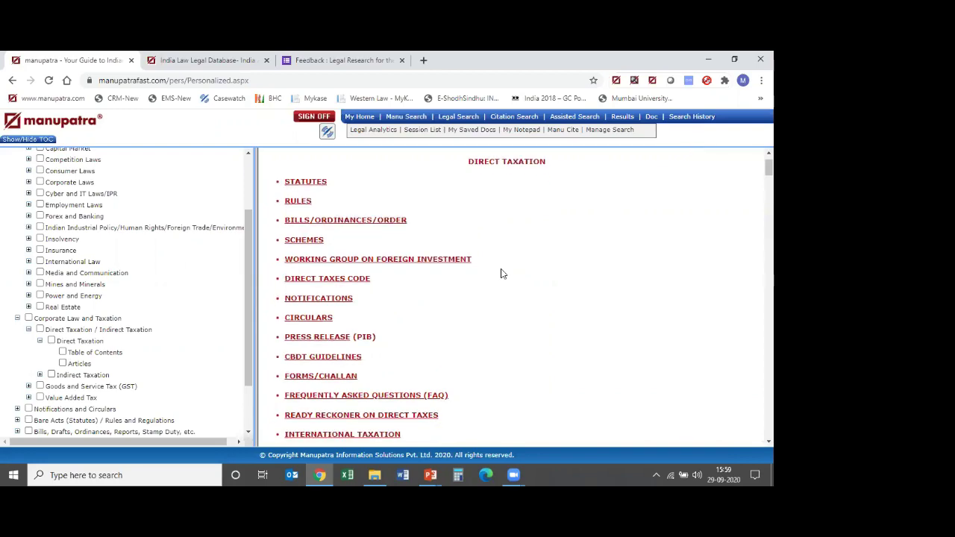
{"action": "scroll", "coordinate": [501, 274], "scroll_direction": "down", "scroll_amount": 1}
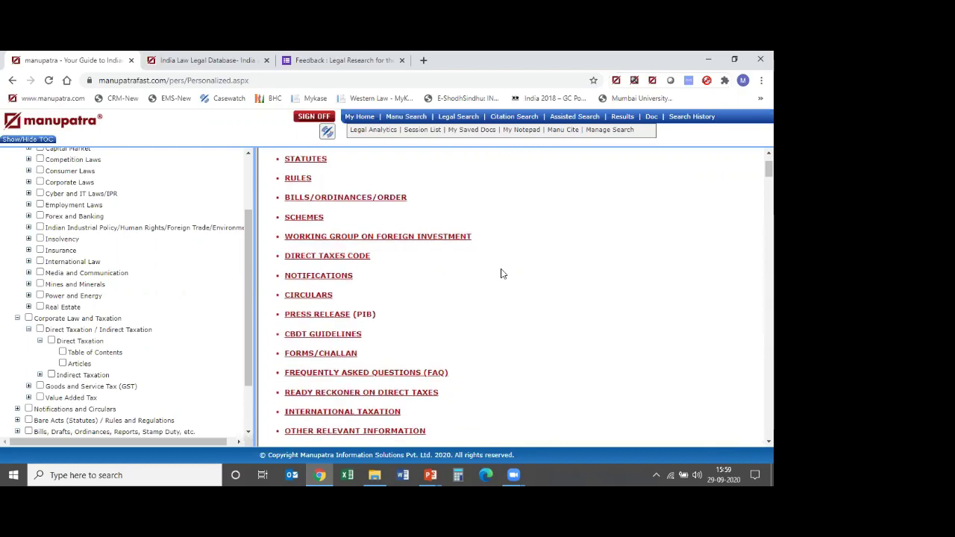
{"action": "scroll", "coordinate": [502, 274], "scroll_direction": "up", "scroll_amount": 2}
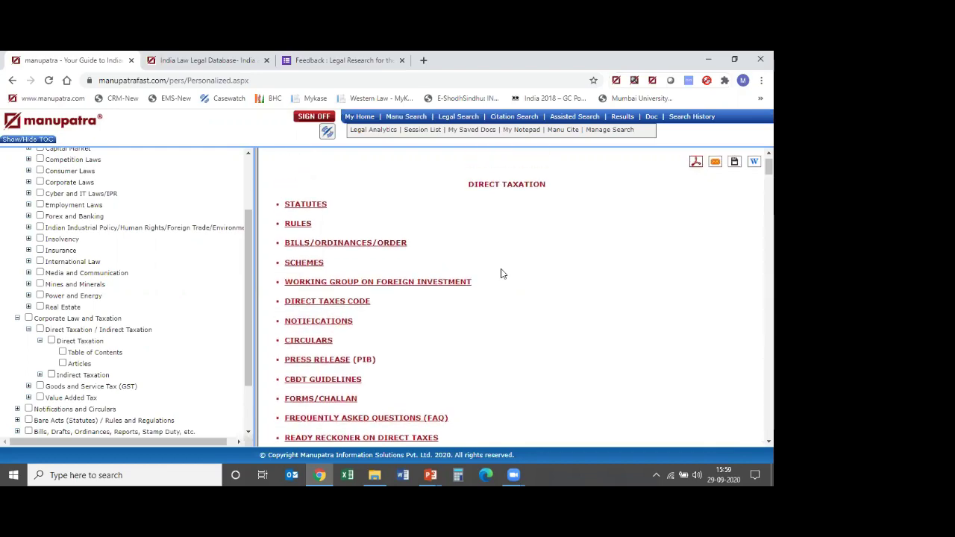
{"action": "scroll", "coordinate": [501, 274], "scroll_direction": "down", "scroll_amount": 3}
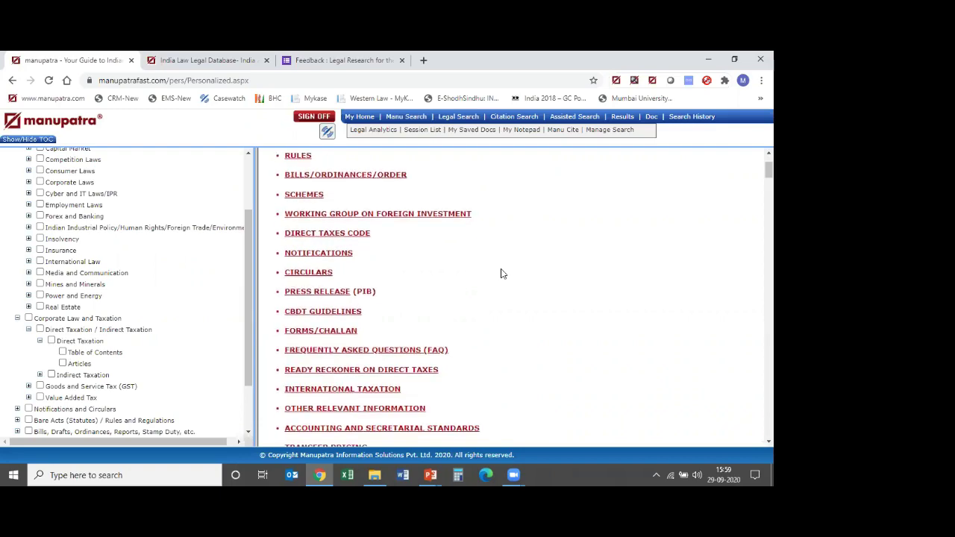
{"action": "scroll", "coordinate": [502, 274], "scroll_direction": "down", "scroll_amount": 2}
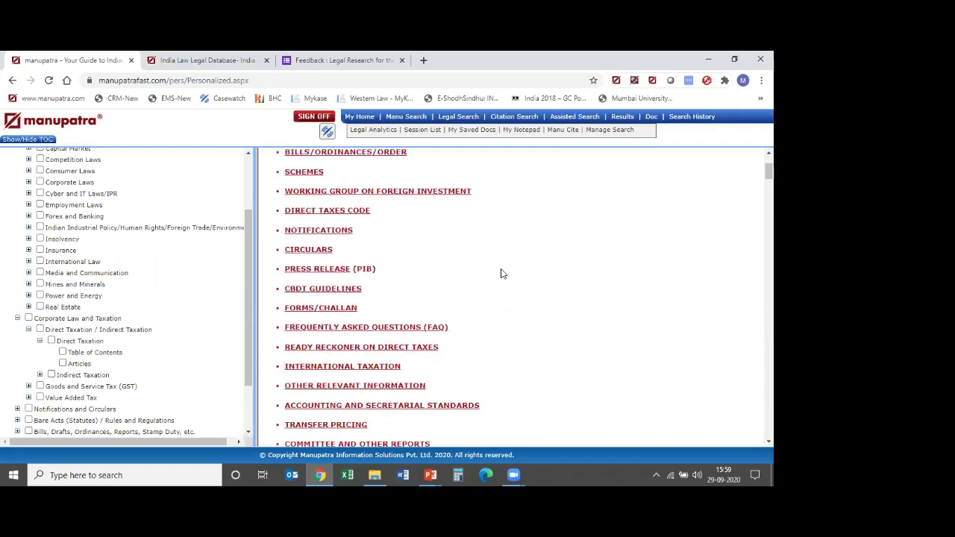
{"action": "left_click", "coordinate": [366, 345]}
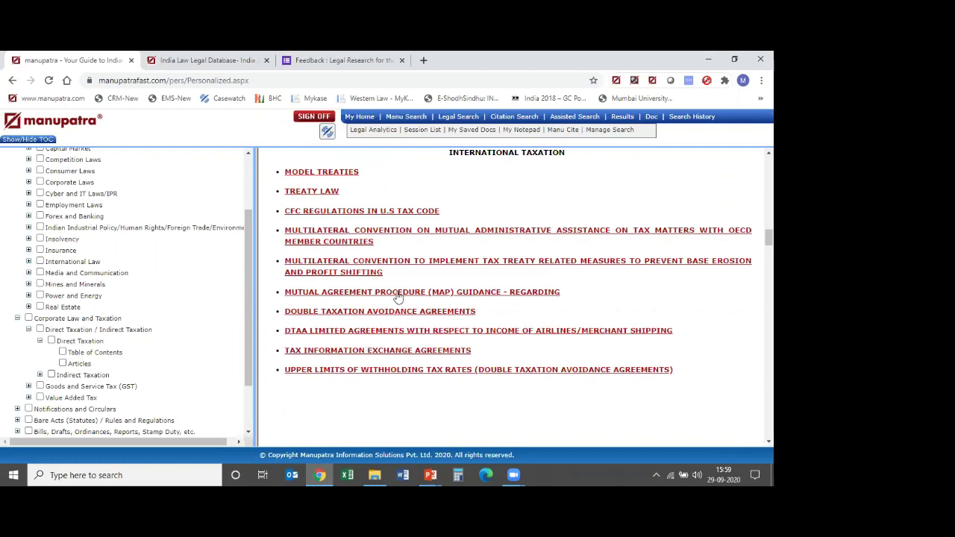
{"action": "left_click", "coordinate": [385, 316]}
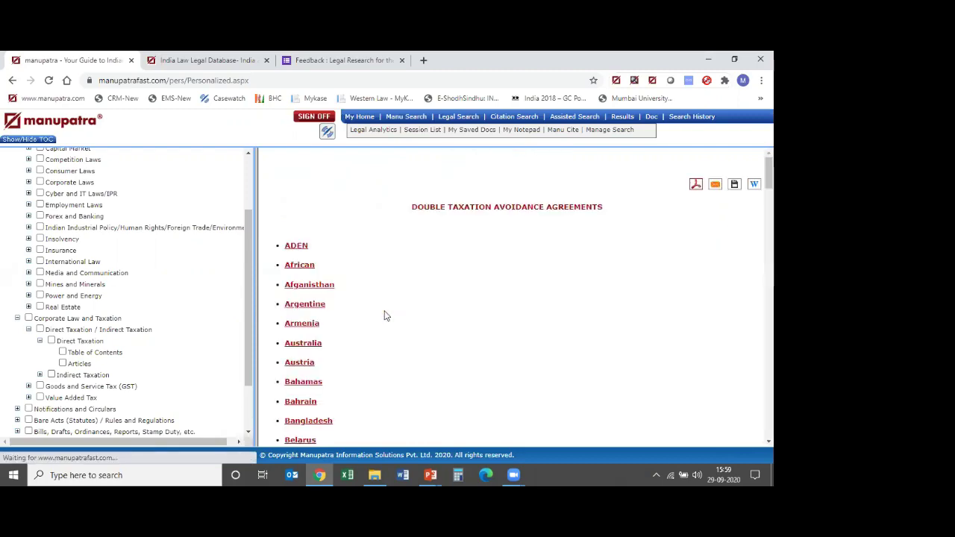
{"action": "scroll", "coordinate": [504, 285], "scroll_direction": "down", "scroll_amount": 6}
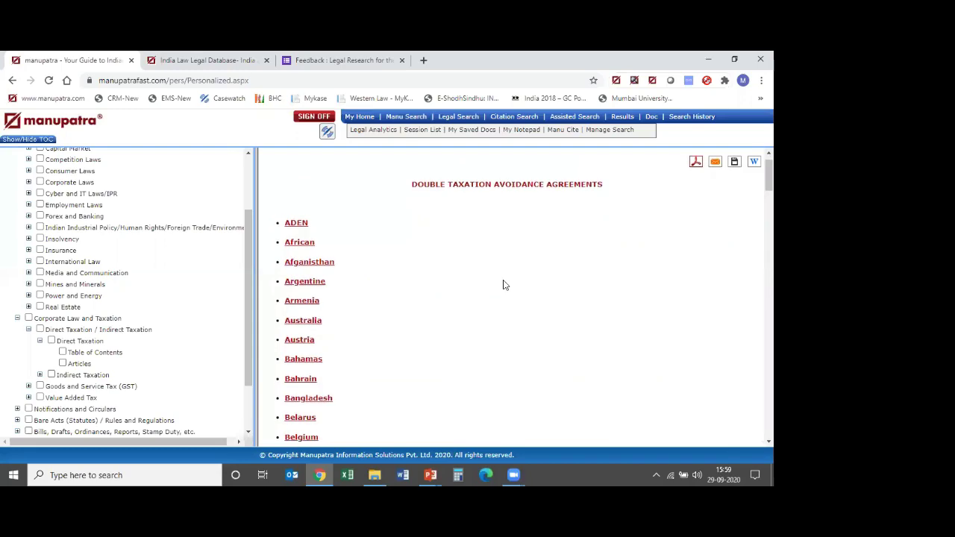
Browse the Double Taxation Avoidance Agreements country list and open the agreement with Italy
{"action": "scroll", "coordinate": [503, 285], "scroll_direction": "down", "scroll_amount": 5}
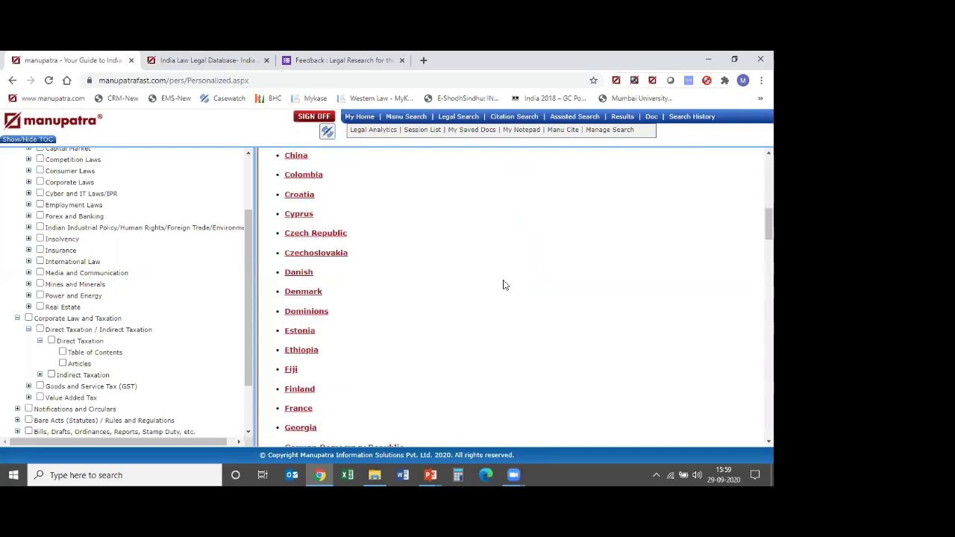
{"action": "scroll", "coordinate": [503, 285], "scroll_direction": "down", "scroll_amount": 3}
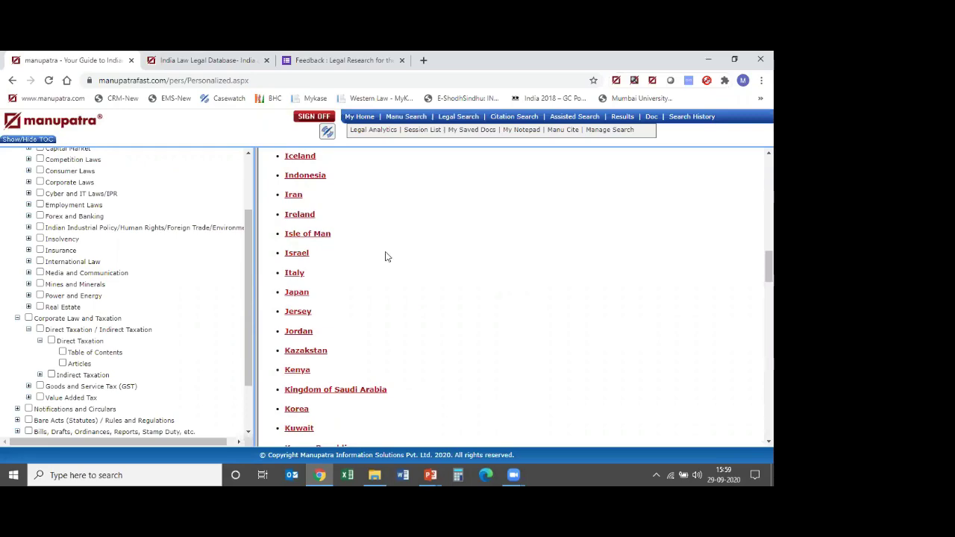
{"action": "left_click", "coordinate": [295, 274]}
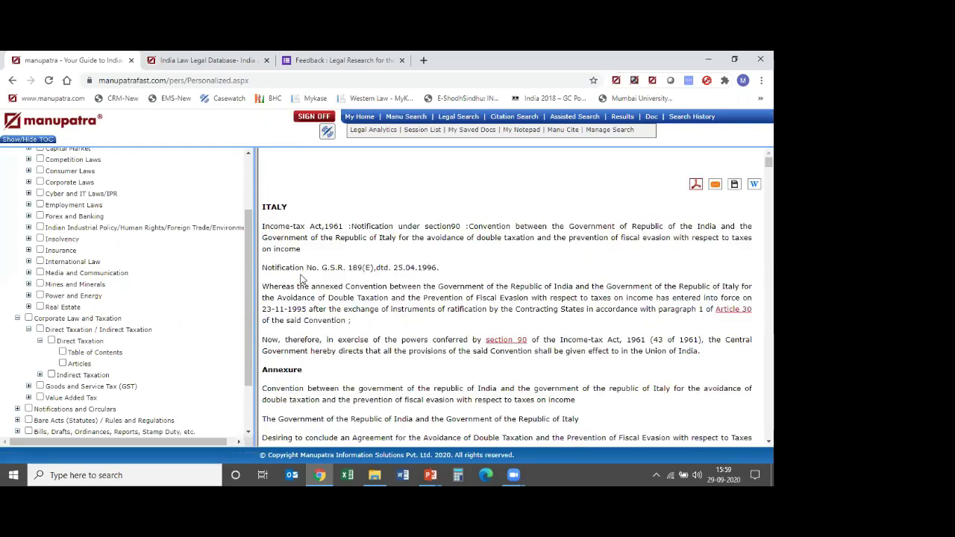
Go back from the Italy agreement through International Taxation to the Direct Taxation topics and review them
{"action": "left_click", "coordinate": [12, 82]}
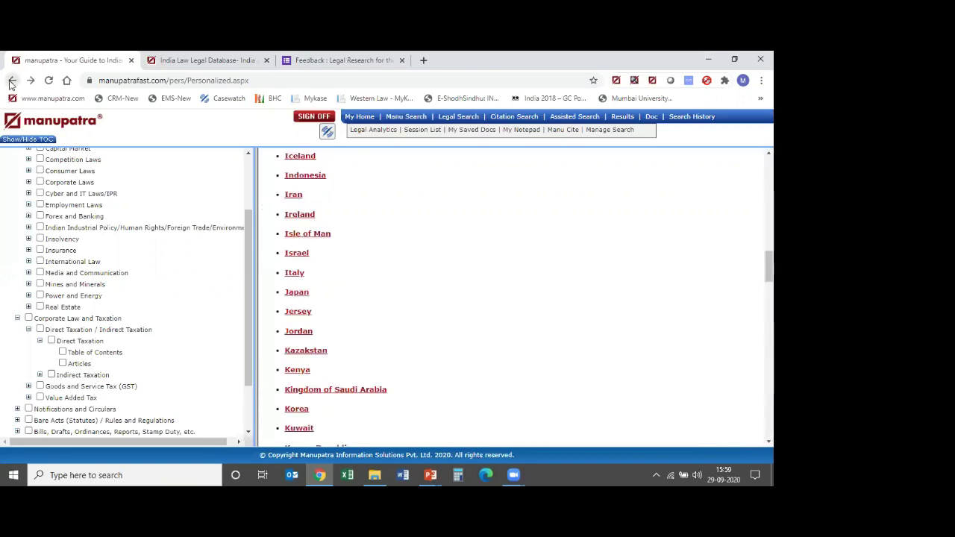
{"action": "left_click", "coordinate": [11, 81]}
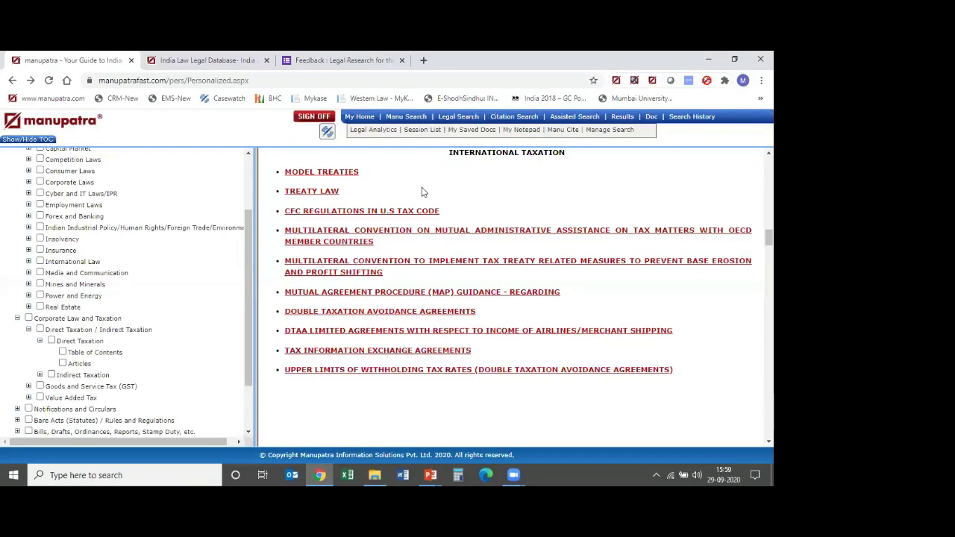
{"action": "left_click", "coordinate": [13, 81]}
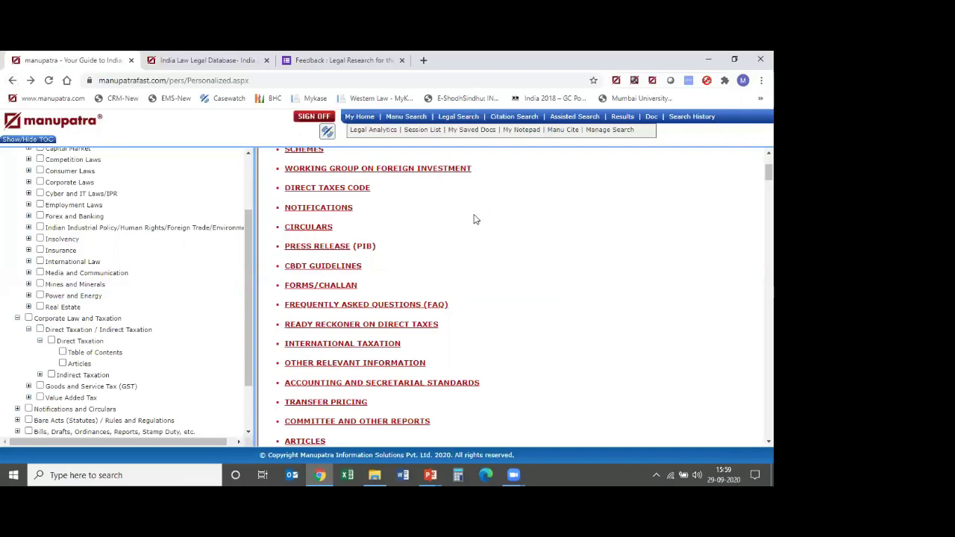
{"action": "scroll", "coordinate": [473, 220], "scroll_direction": "down", "scroll_amount": 1}
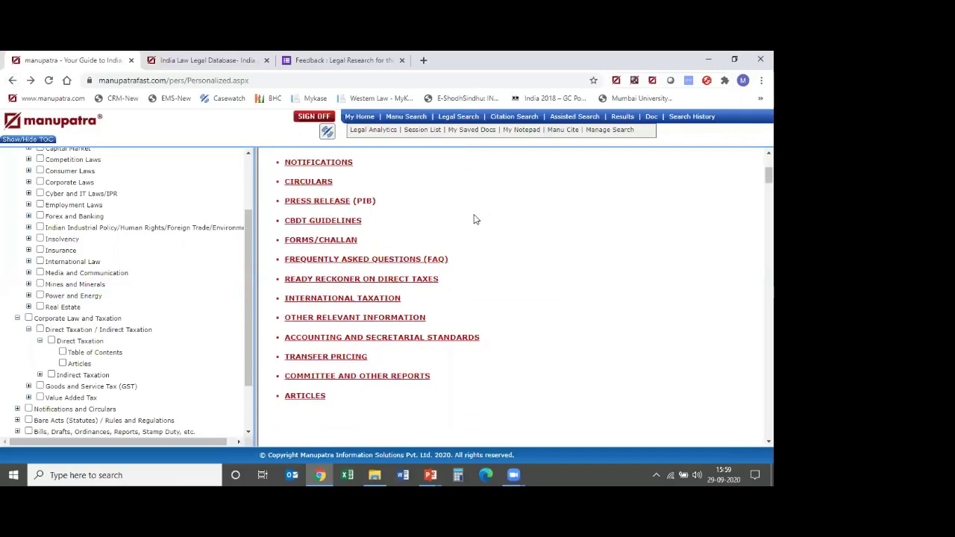
{"action": "scroll", "coordinate": [473, 219], "scroll_direction": "up", "scroll_amount": 2}
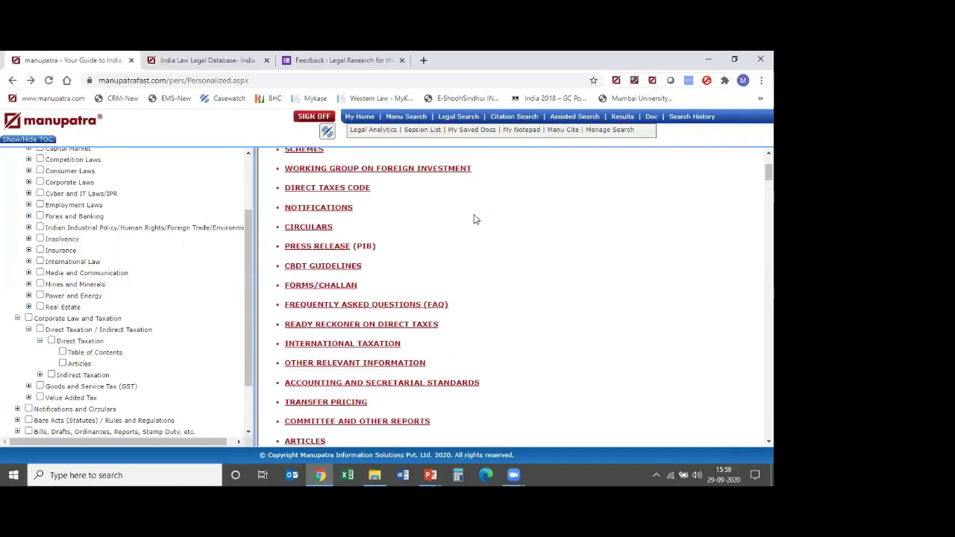
Expand Indirect Taxation, open its table of contents and view the Goods & Service Tax topics
{"action": "left_click", "coordinate": [39, 374]}
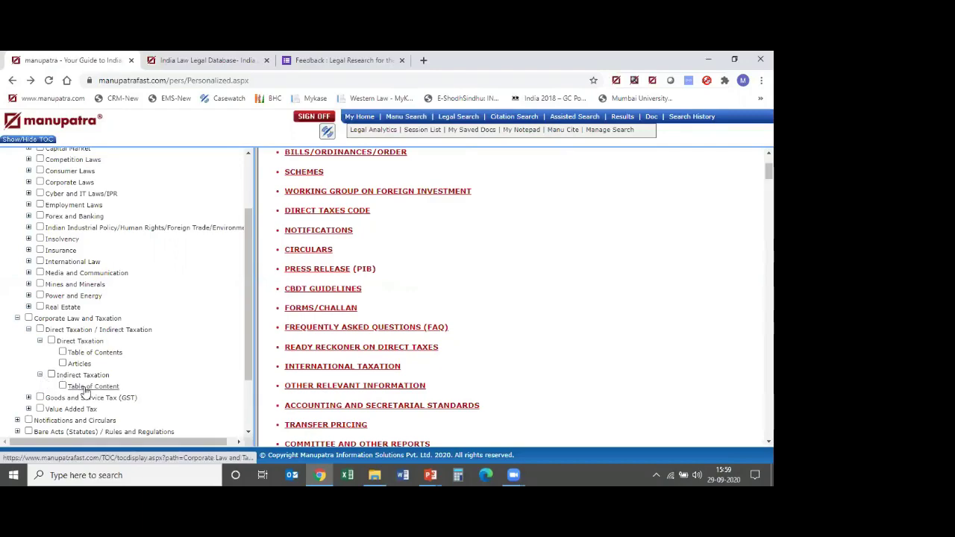
{"action": "left_click", "coordinate": [85, 389]}
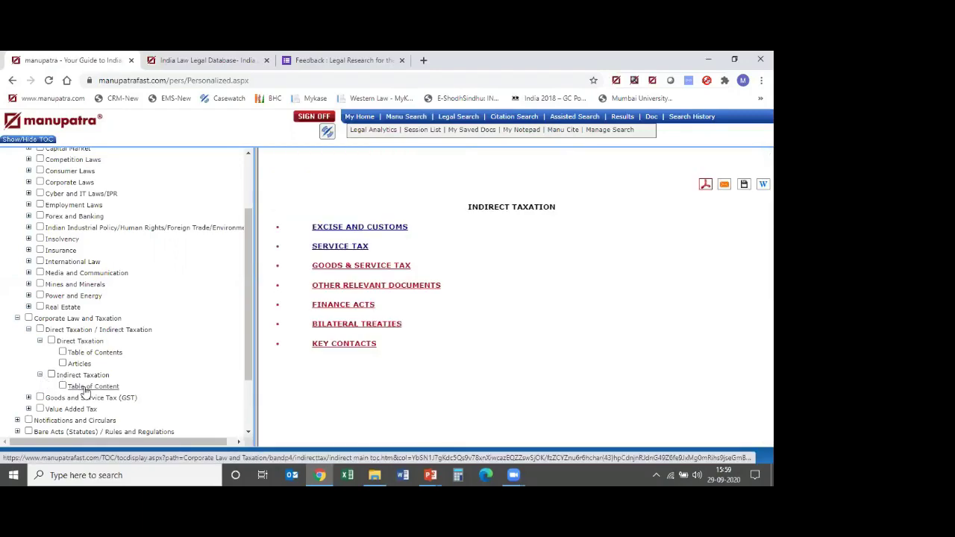
{"action": "left_click", "coordinate": [371, 266]}
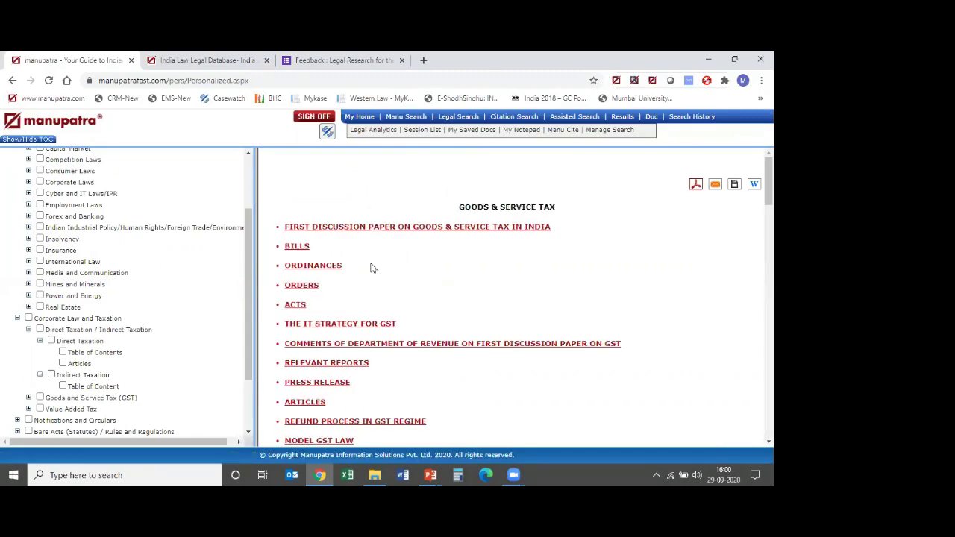
Open the Goods and Service Tax (GST) table of contents, view the GST important dates, and return to the contents page
{"action": "left_click", "coordinate": [29, 399]}
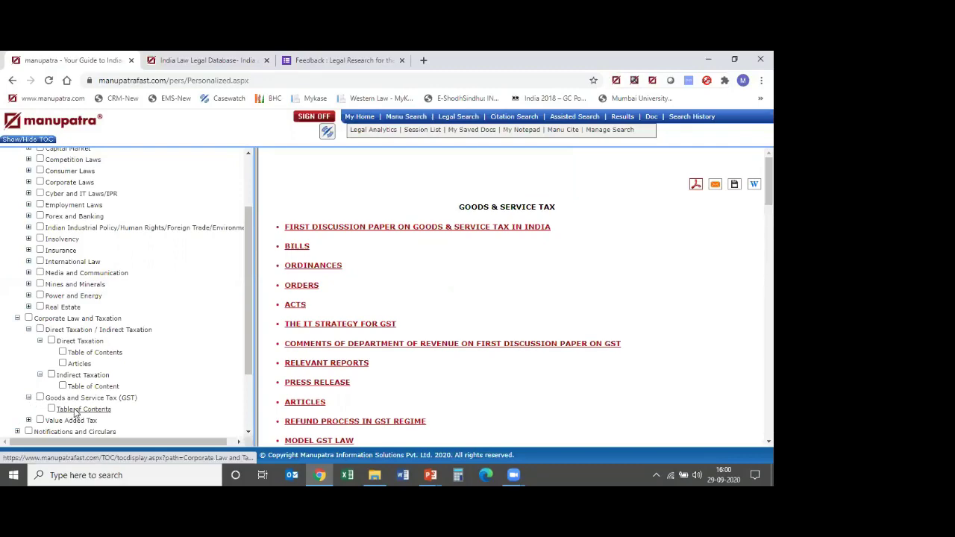
{"action": "left_click", "coordinate": [75, 410]}
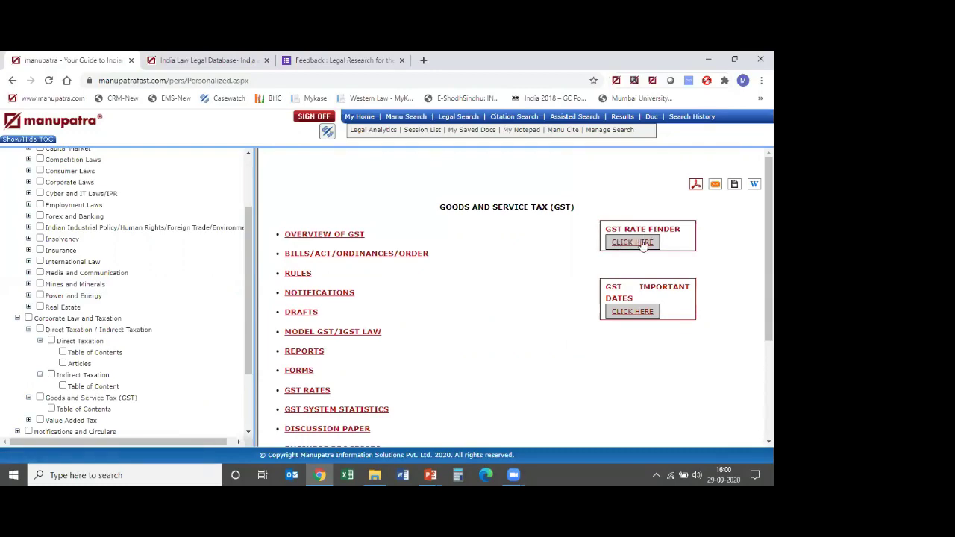
{"action": "left_click", "coordinate": [631, 313]}
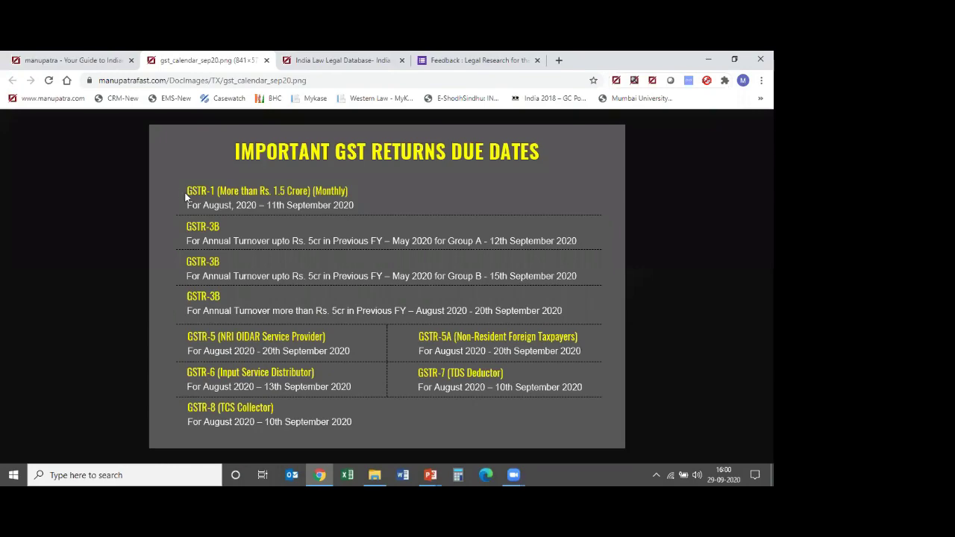
{"action": "left_click", "coordinate": [74, 59]}
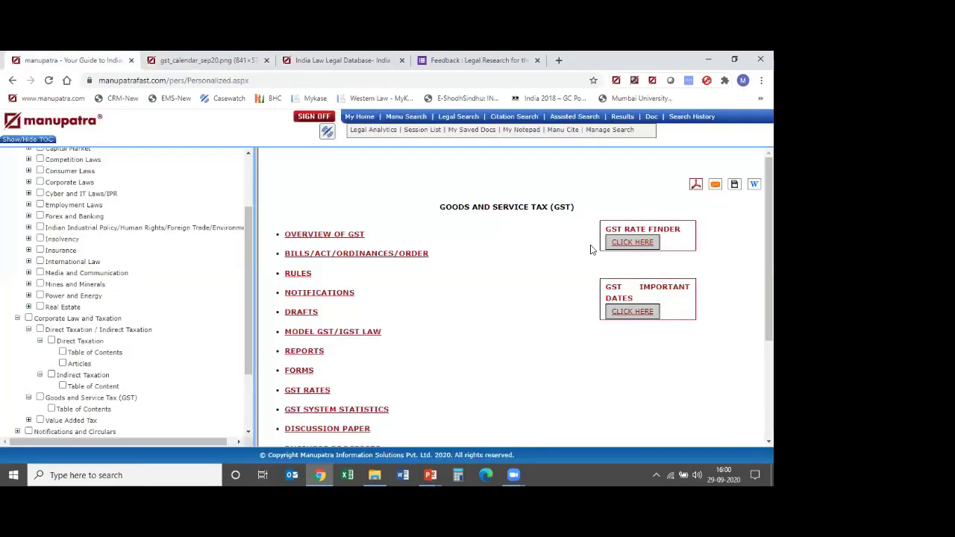
Open the GST Rate Finder and search Services for rates using the description "hotels"
{"action": "left_click", "coordinate": [643, 243]}
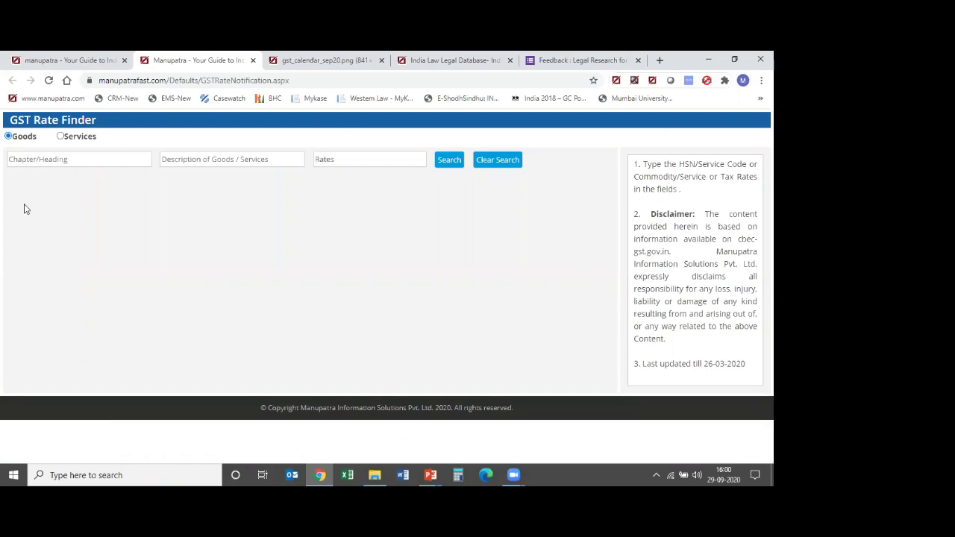
{"action": "left_click", "coordinate": [82, 140]}
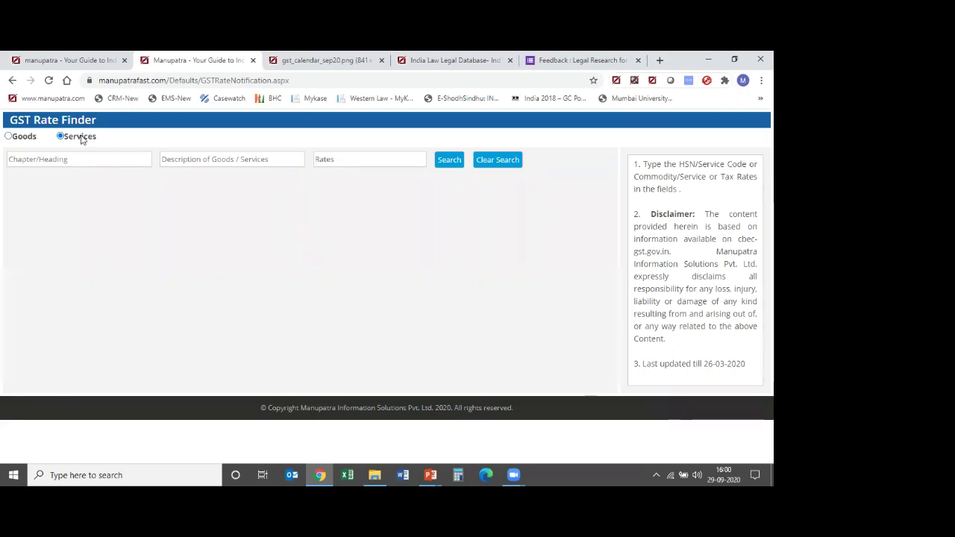
{"action": "left_click", "coordinate": [208, 164]}
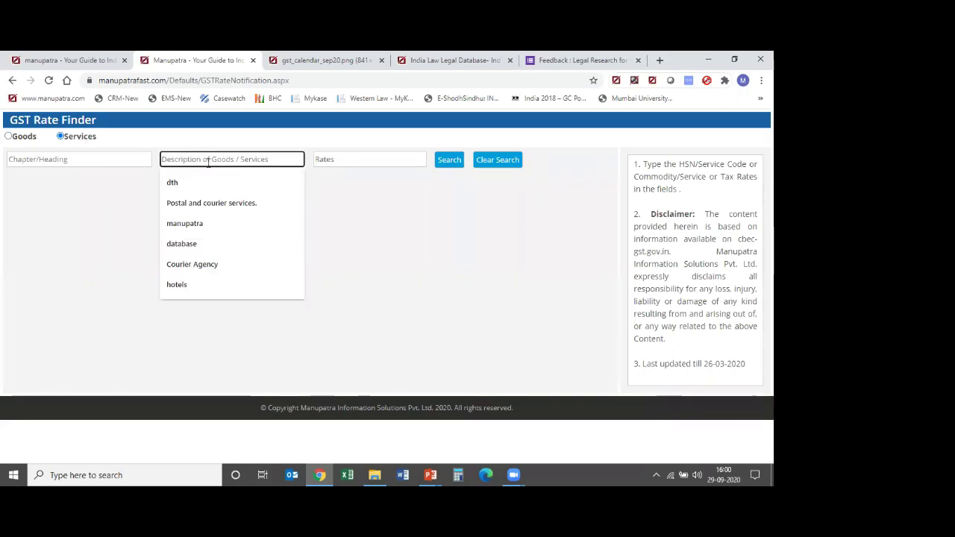
{"action": "type", "text": "hotels"}
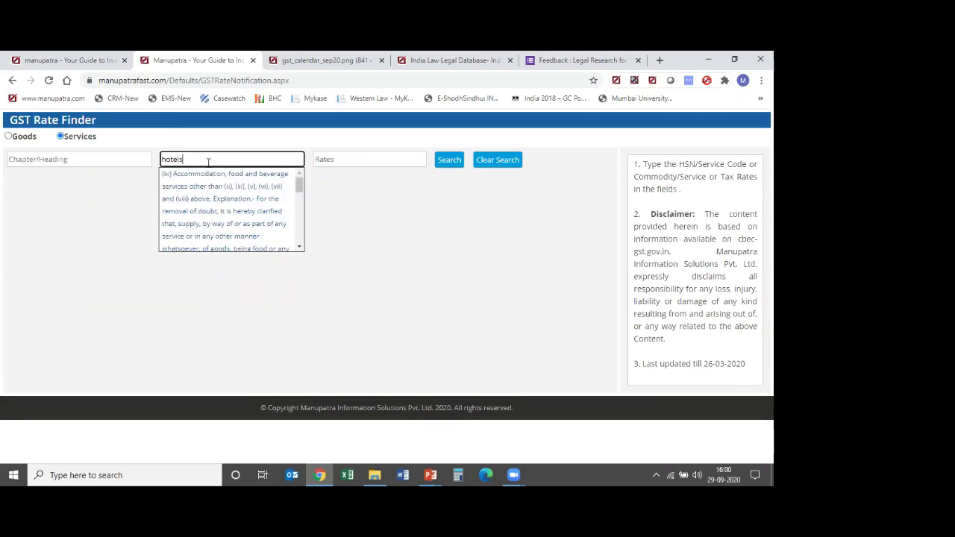
{"action": "left_click", "coordinate": [442, 161]}
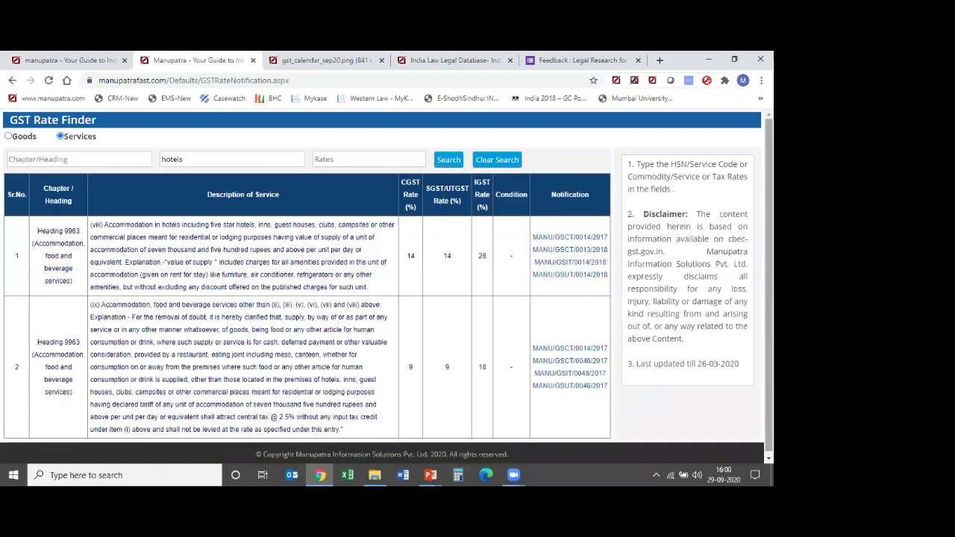
{"action": "scroll", "coordinate": [382, 276], "scroll_direction": "down", "scroll_amount": 1}
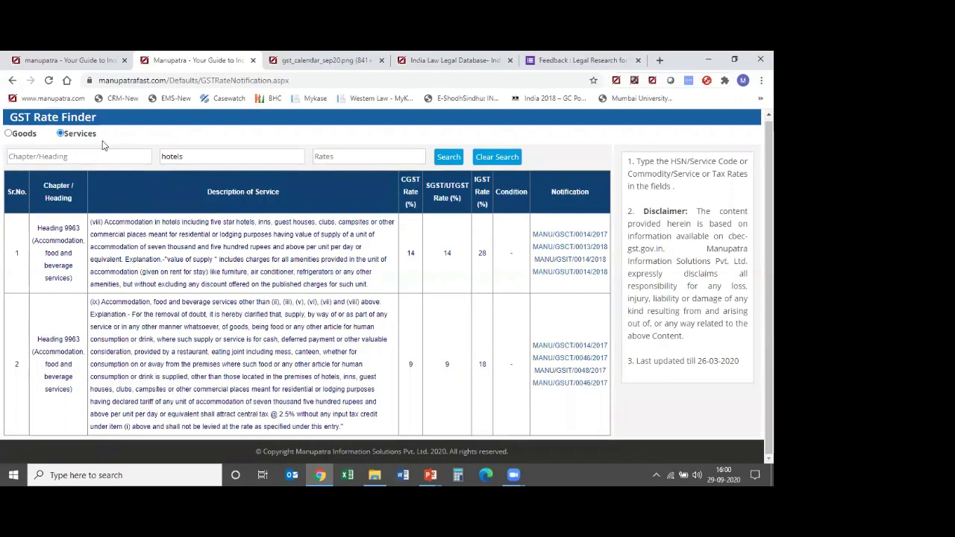
Switch the rate finder to Goods and search with "electronics" as the chapter/heading
{"action": "left_click", "coordinate": [14, 137]}
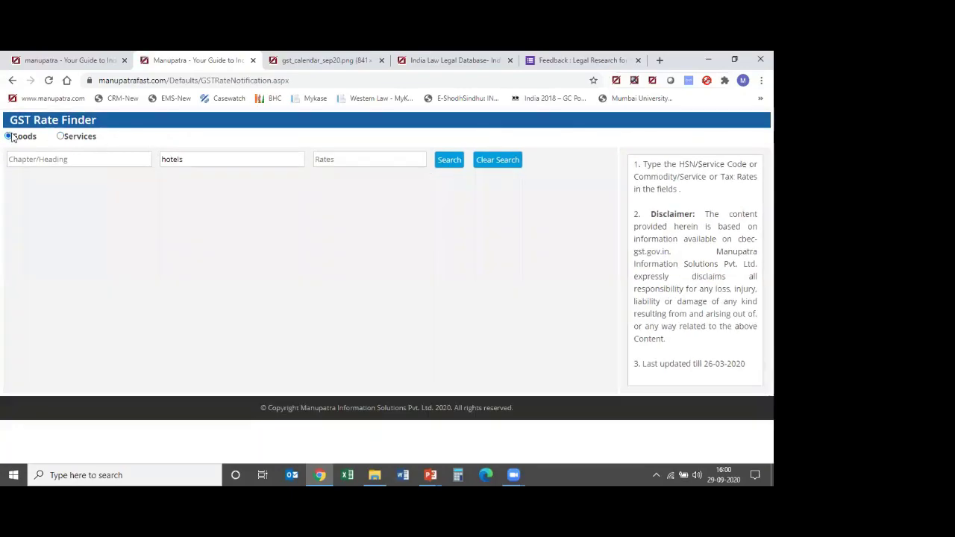
{"action": "left_click", "coordinate": [42, 160]}
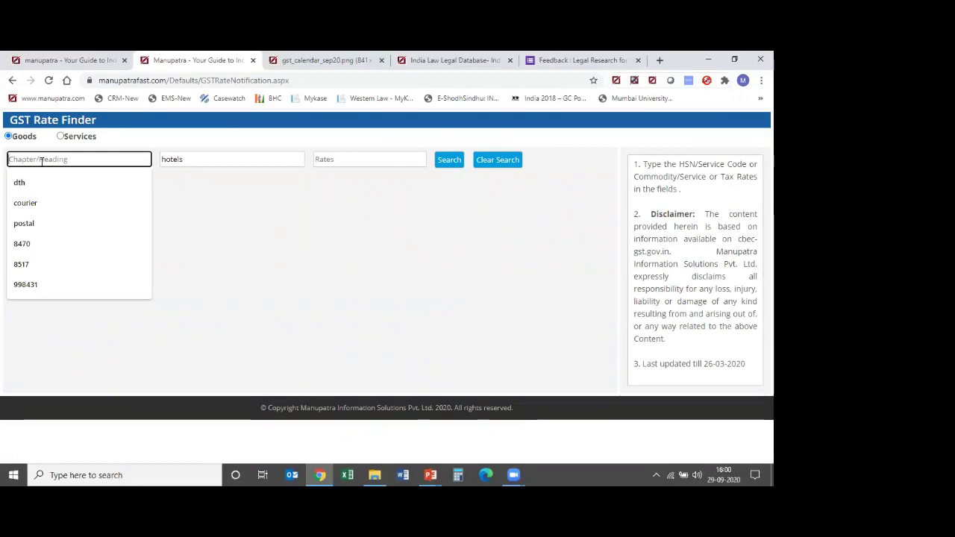
{"action": "type", "text": "e"}
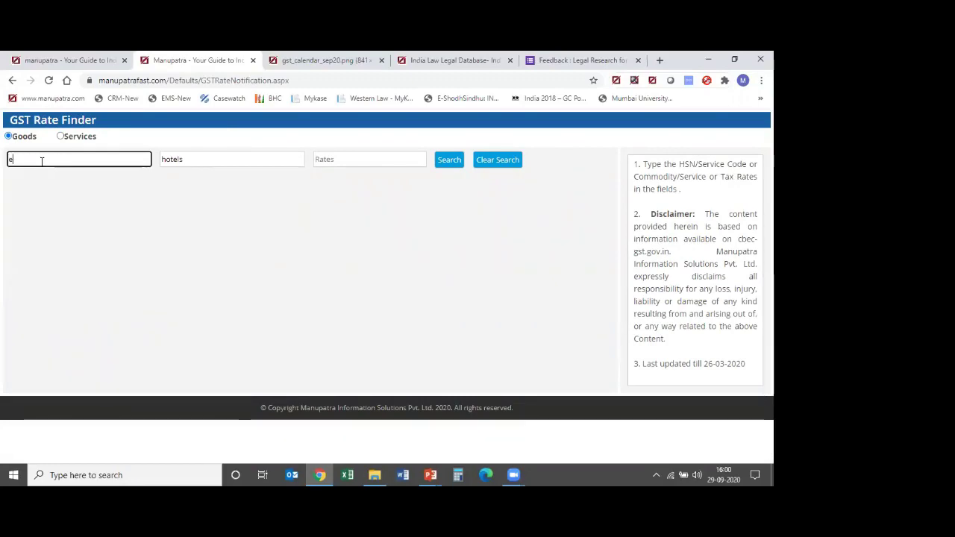
{"action": "type", "text": "lectronics"}
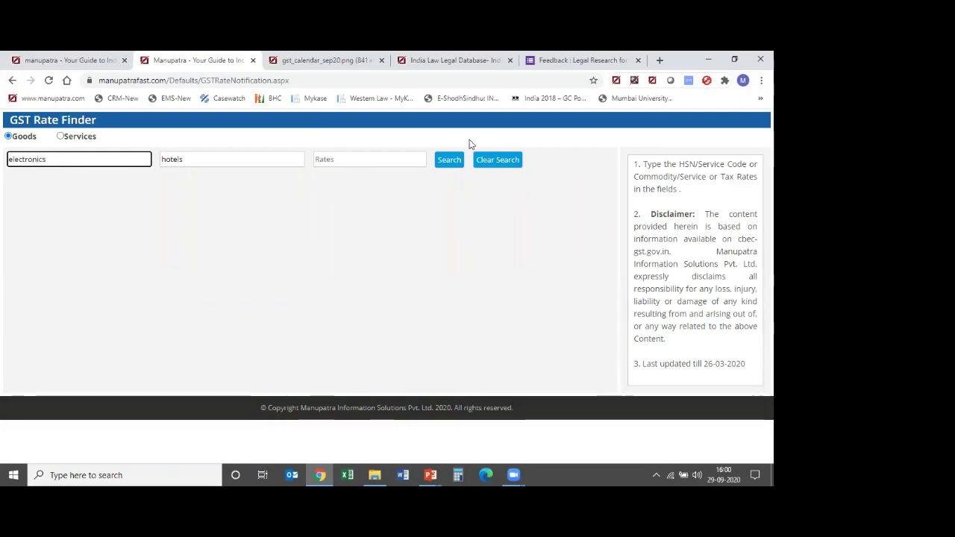
{"action": "left_click", "coordinate": [454, 163]}
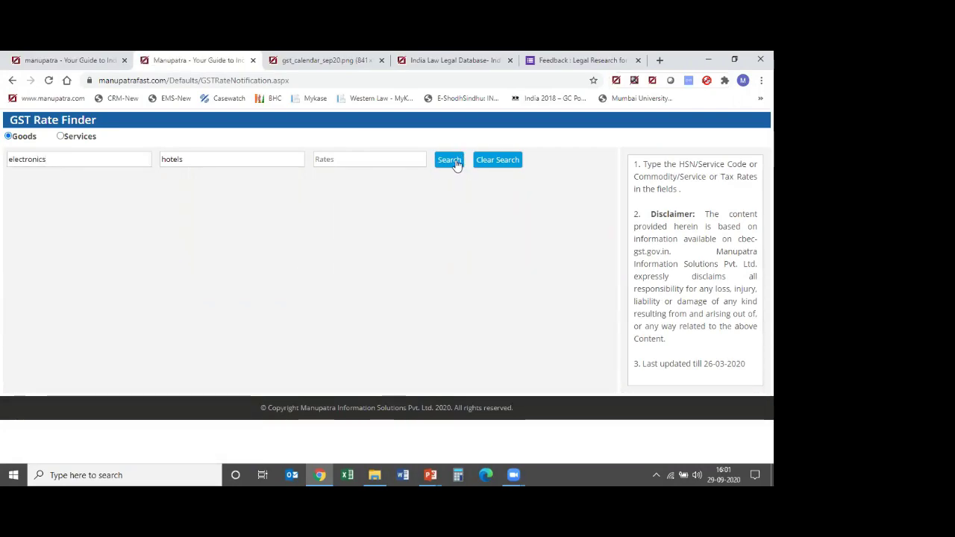
Remove "hotels" from the description and rerun the Goods search for "electronics"
{"action": "left_click", "coordinate": [206, 158]}
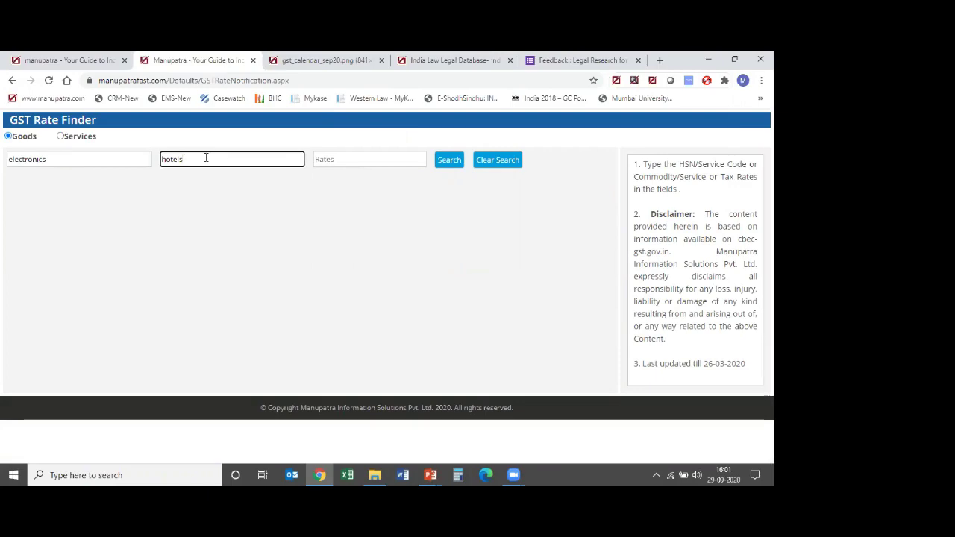
{"action": "key", "text": "BackSpace"}
{"action": "key", "text": "BackSpace"}
{"action": "key", "text": "BackSpace"}
{"action": "key", "text": "BackSpace"}
{"action": "key", "text": "BackSpace"}
{"action": "key", "text": "BackSpace"}
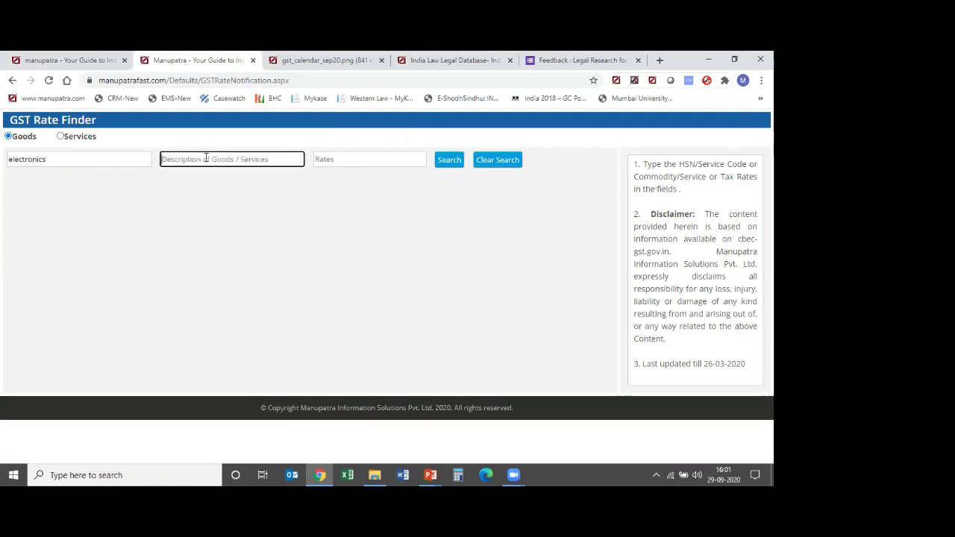
{"action": "left_click", "coordinate": [442, 162]}
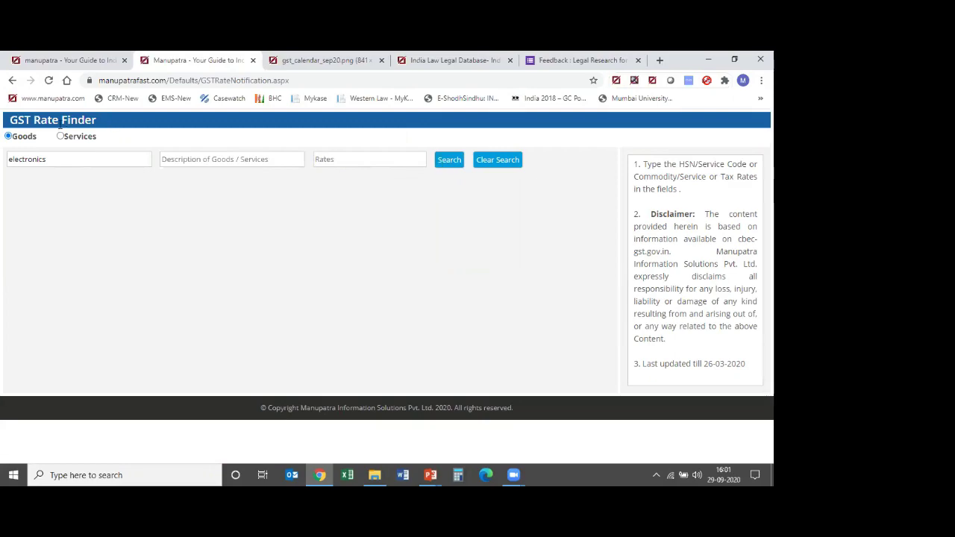
Clear the search criteria, re-enter "electronics" as the chapter/heading and search Goods again
{"action": "left_click", "coordinate": [54, 159]}
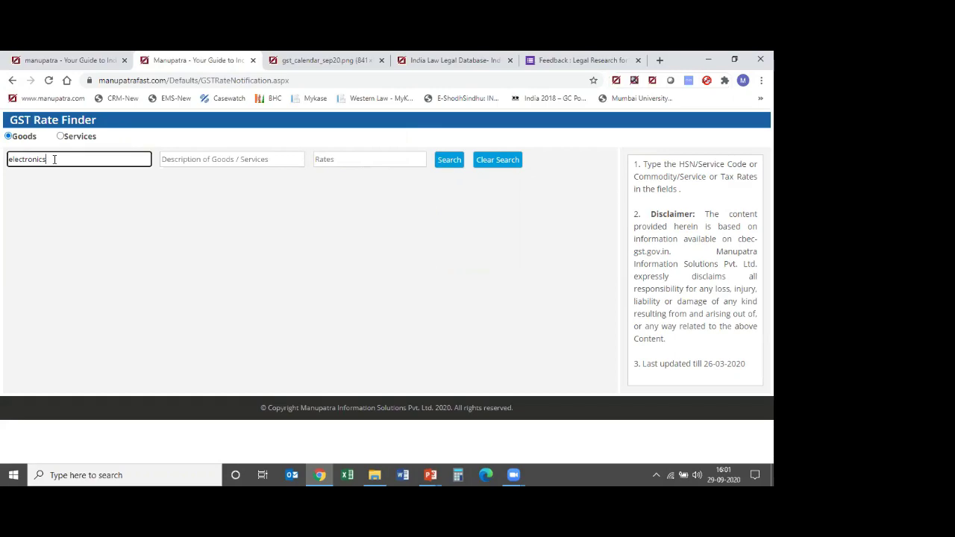
{"action": "left_click", "coordinate": [493, 166]}
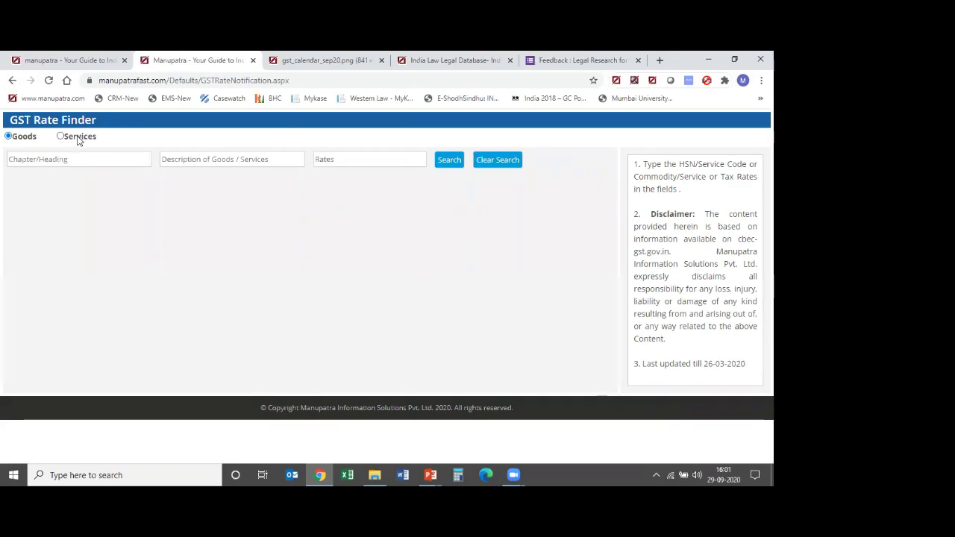
{"action": "left_click", "coordinate": [38, 158]}
{"action": "type", "text": "electronics"}
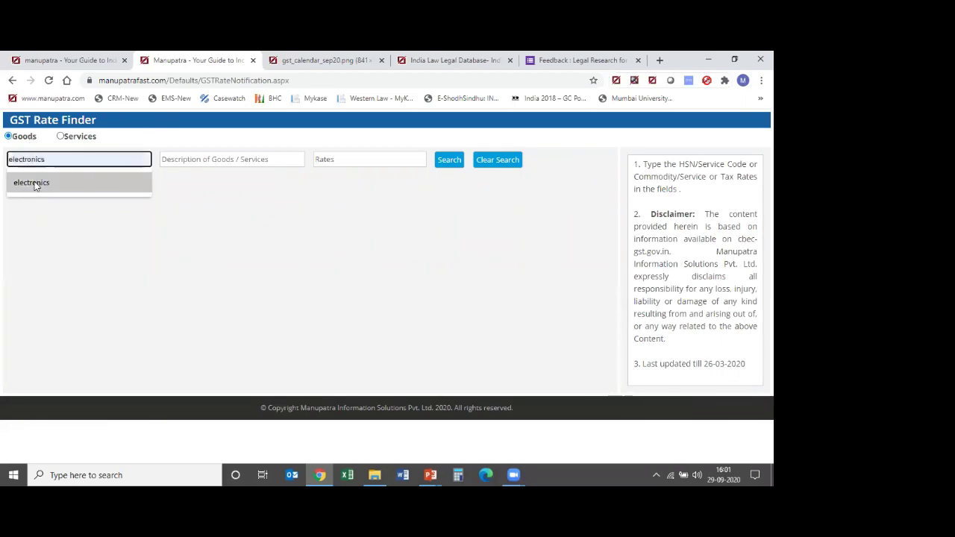
{"action": "left_click", "coordinate": [34, 185]}
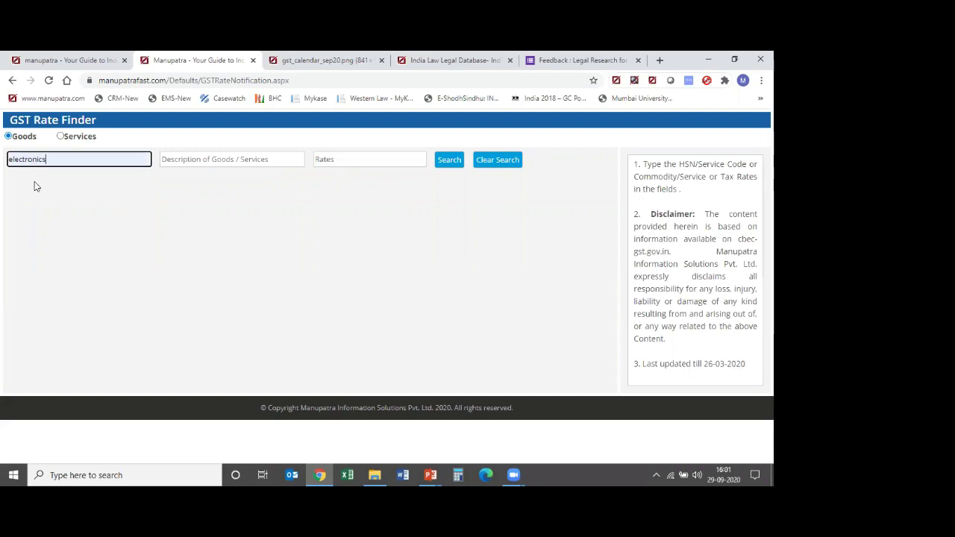
{"action": "left_click", "coordinate": [451, 162]}
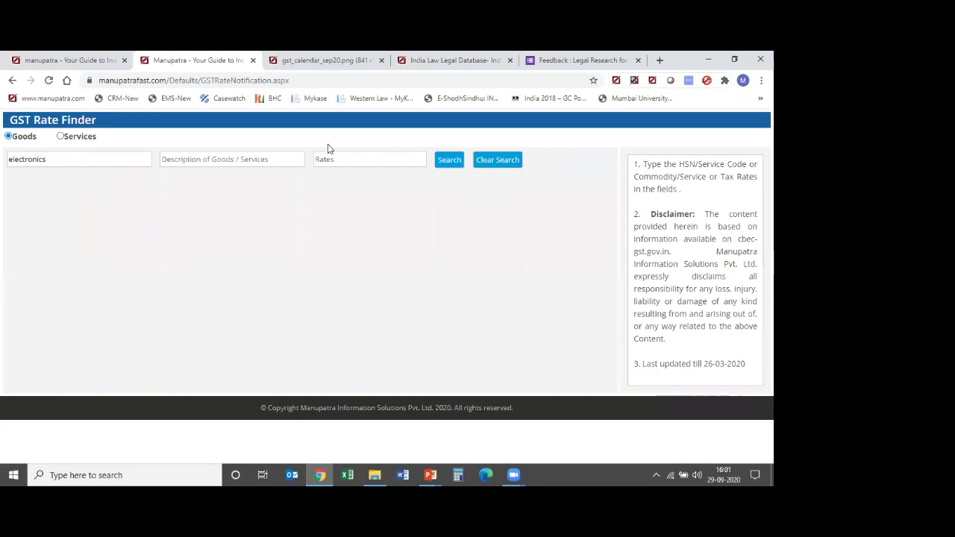
Add "mobile" as the goods description alongside "electronics" and search for its GST rate
{"action": "left_click", "coordinate": [224, 161]}
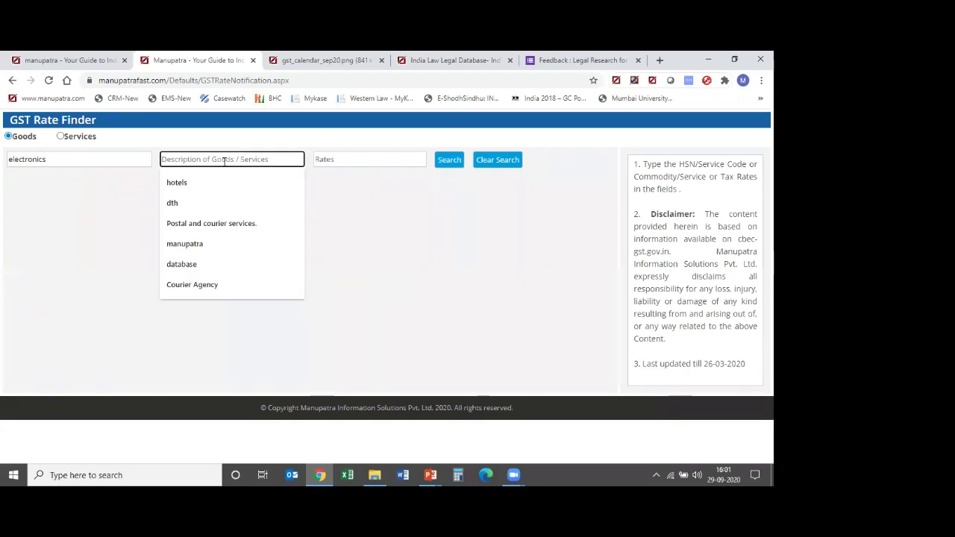
{"action": "type", "text": "mobile"}
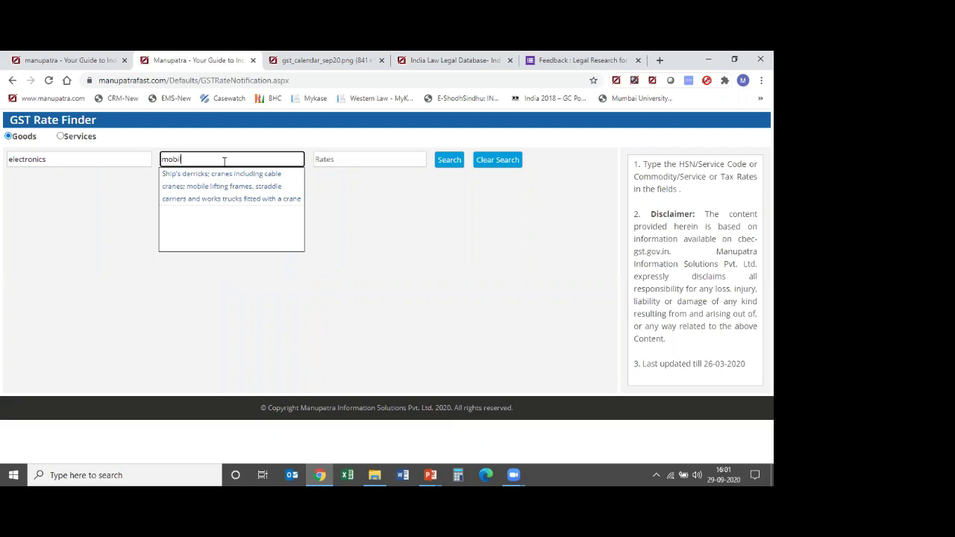
{"action": "left_click", "coordinate": [443, 159]}
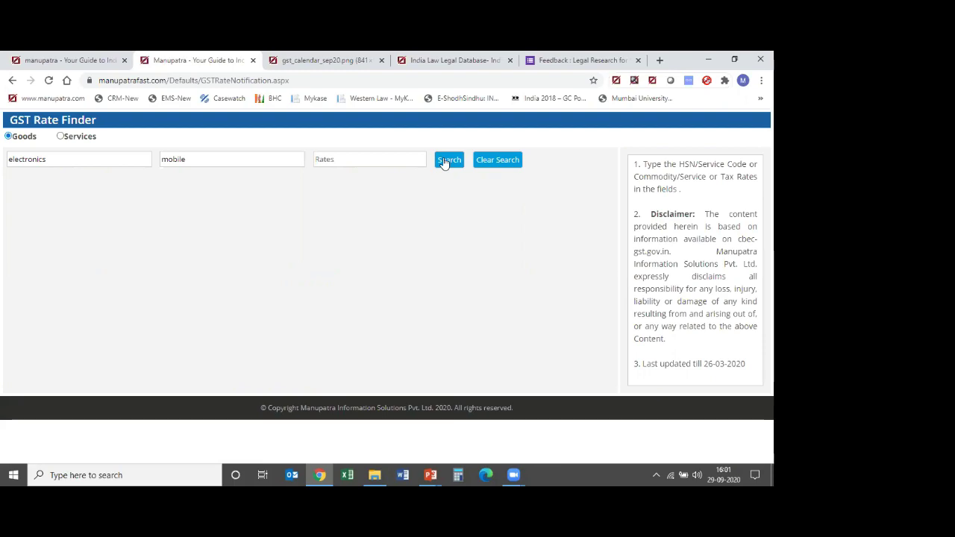
Replace the description with "television", pick the suggested closed-circuit television (CCTV) entry and search Goods for its rate
{"action": "left_click", "coordinate": [206, 160]}
{"action": "key", "text": "ctrl+a"}
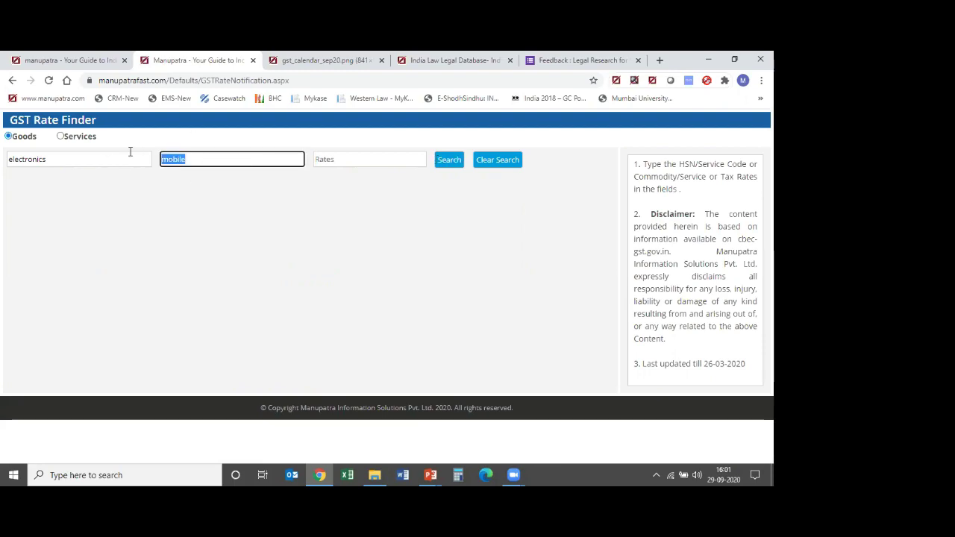
{"action": "key", "text": "BackSpace"}
{"action": "type", "text": "television"}
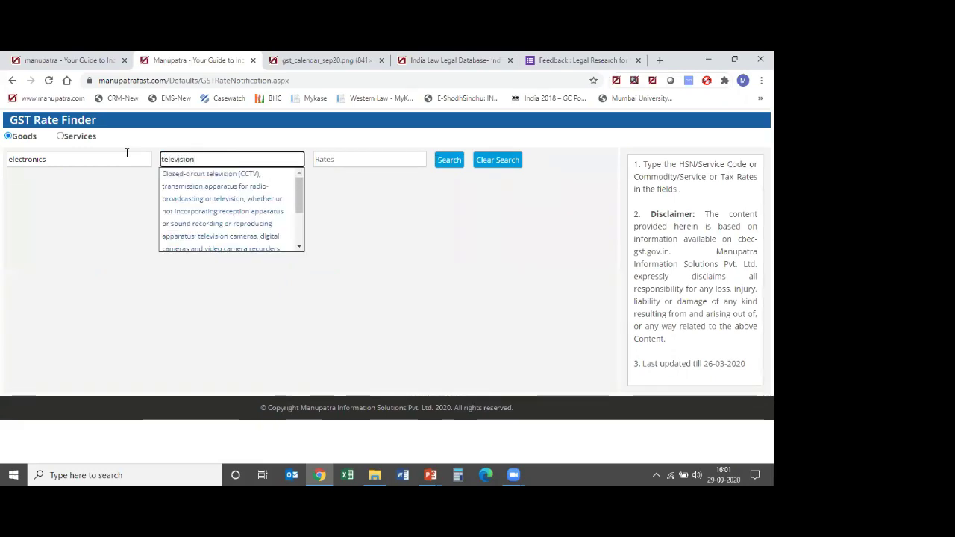
{"action": "left_click", "coordinate": [206, 175]}
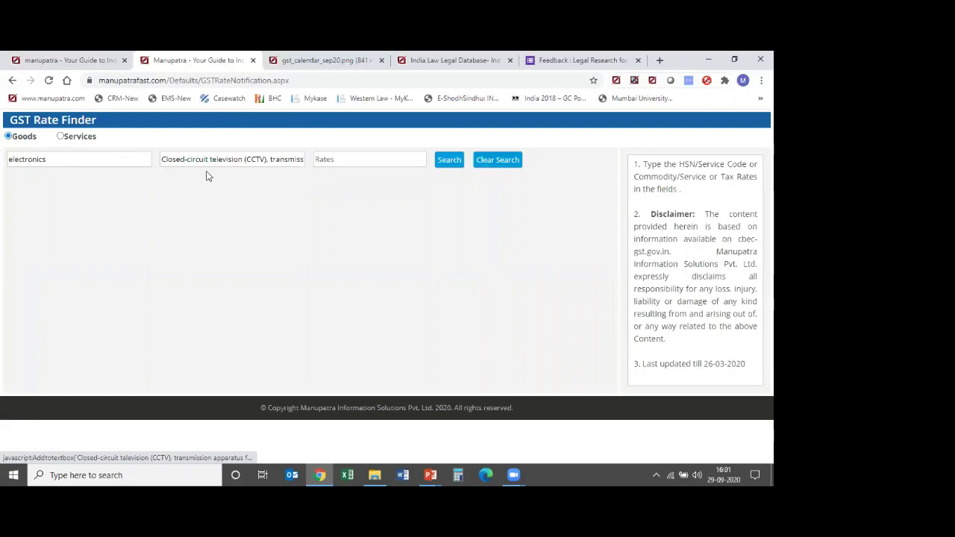
{"action": "left_click", "coordinate": [452, 162]}
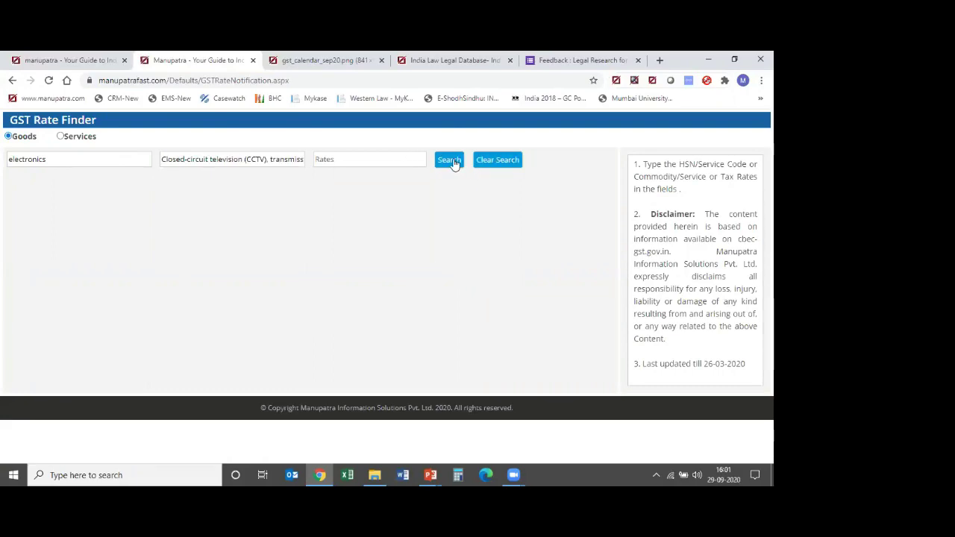
{"action": "left_click", "coordinate": [451, 160]}
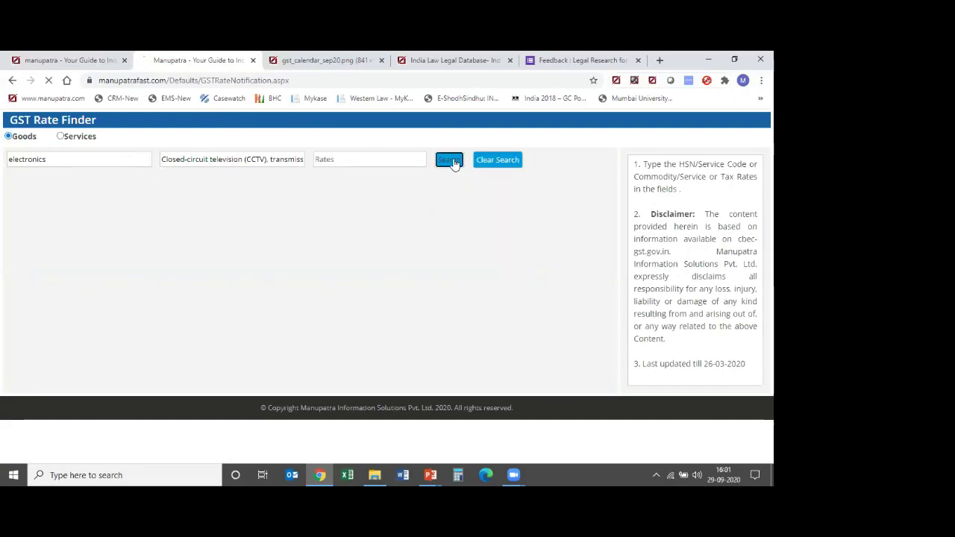
{"action": "left_click", "coordinate": [453, 163]}
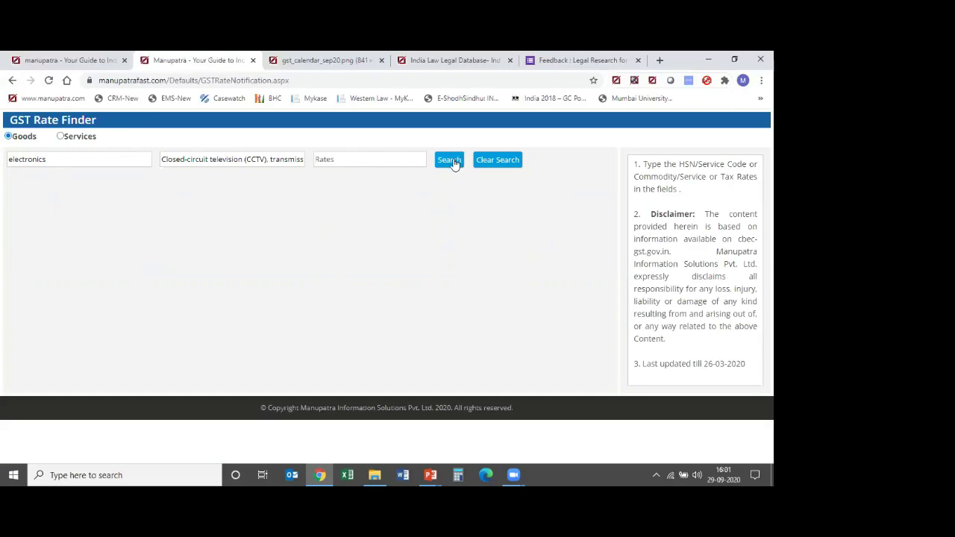
{"action": "left_click", "coordinate": [453, 163]}
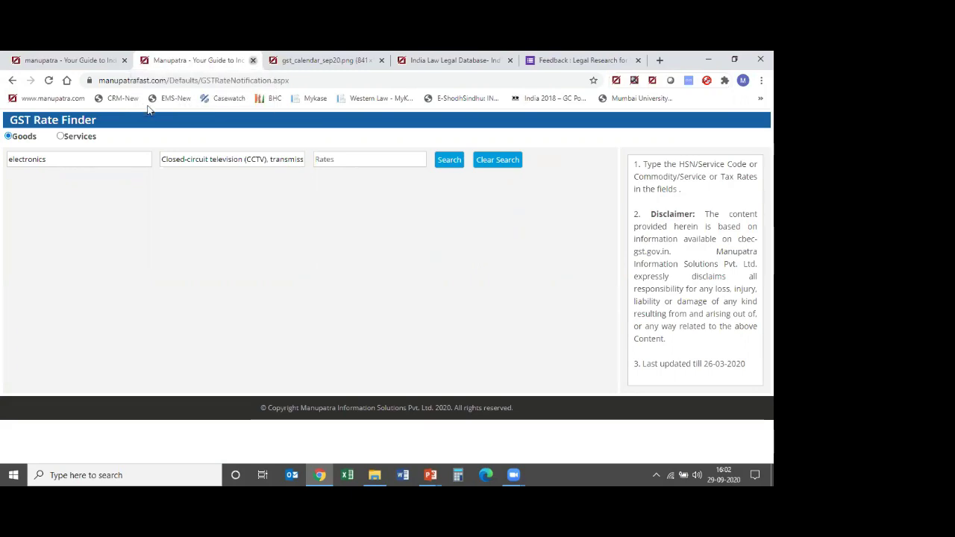
Close the GST Rate Finder and review the full list of topics on the Goods and Service Tax (GST) contents page
{"action": "key", "text": "ctrl+w"}
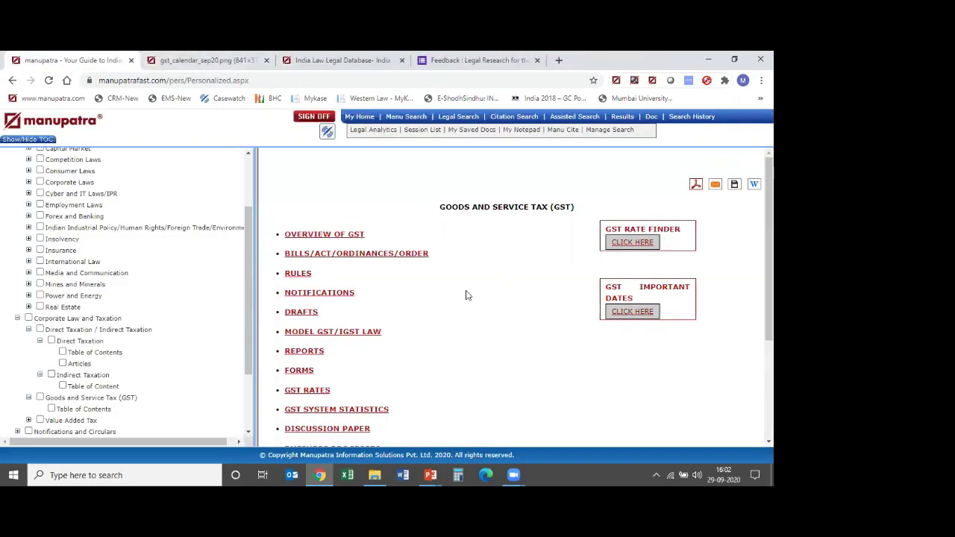
{"action": "scroll", "coordinate": [466, 295], "scroll_direction": "down", "scroll_amount": 1}
{"action": "scroll", "coordinate": [465, 295], "scroll_direction": "down", "scroll_amount": 1}
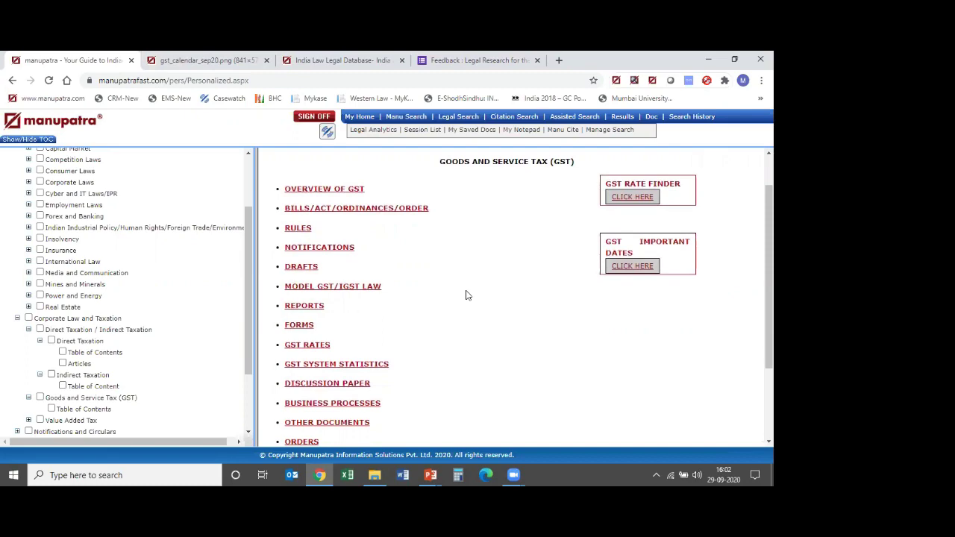
{"action": "scroll", "coordinate": [465, 295], "scroll_direction": "down", "scroll_amount": 1}
{"action": "scroll", "coordinate": [466, 296], "scroll_direction": "up", "scroll_amount": 2}
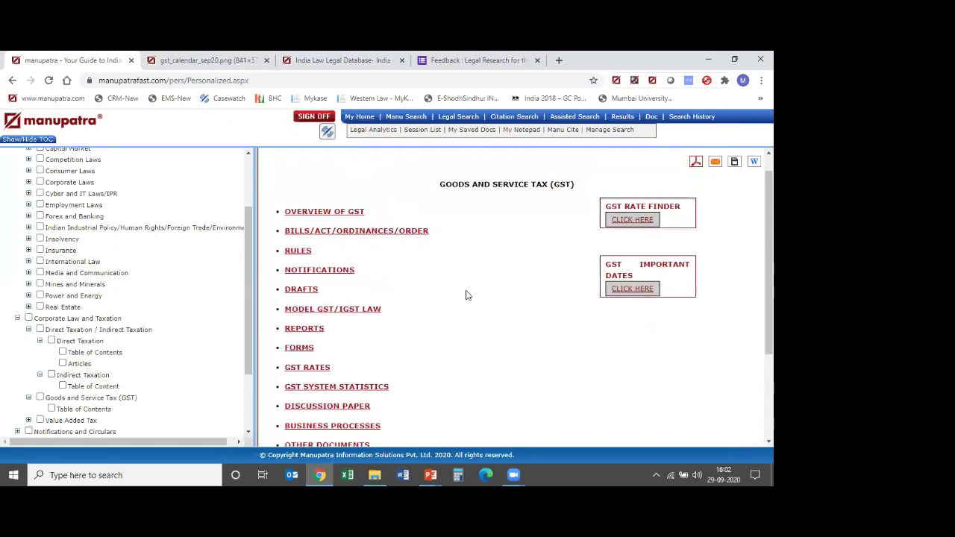
{"action": "scroll", "coordinate": [466, 295], "scroll_direction": "down", "scroll_amount": 1}
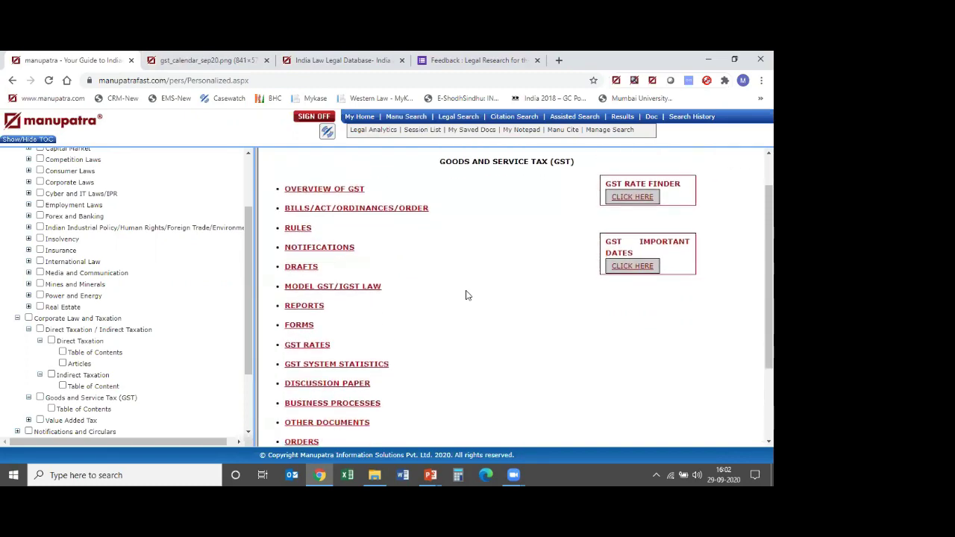
{"action": "scroll", "coordinate": [466, 295], "scroll_direction": "down", "scroll_amount": 1}
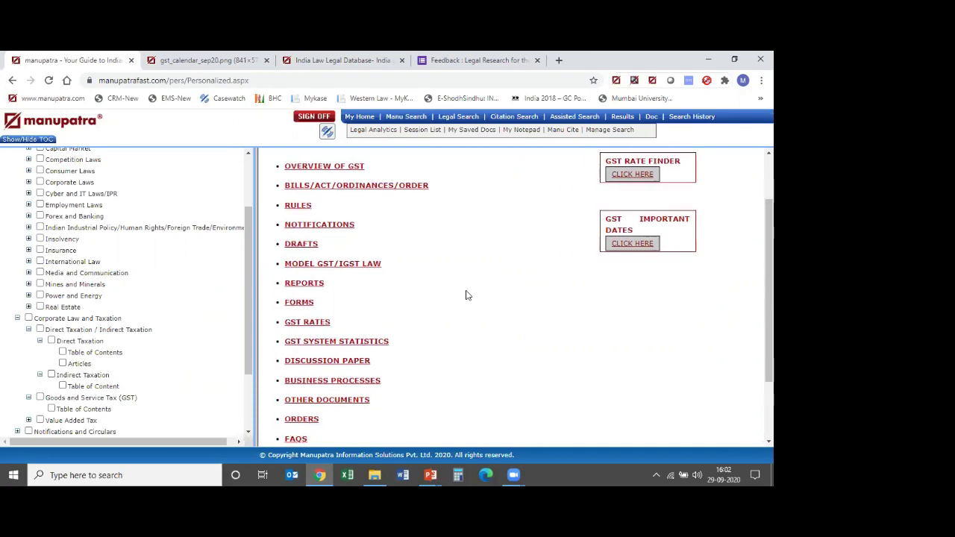
{"action": "scroll", "coordinate": [465, 295], "scroll_direction": "down", "scroll_amount": 1}
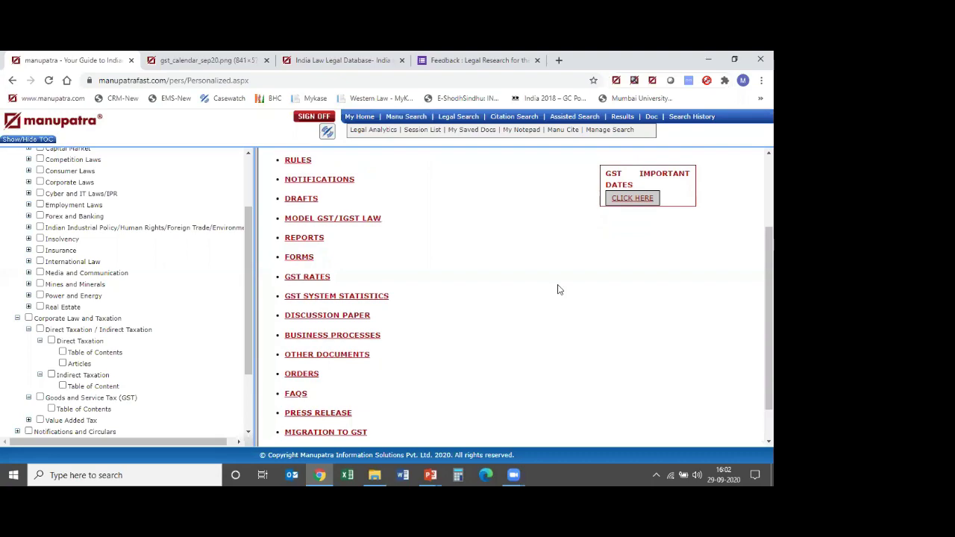
{"action": "scroll", "coordinate": [515, 299], "scroll_direction": "down", "scroll_amount": 1}
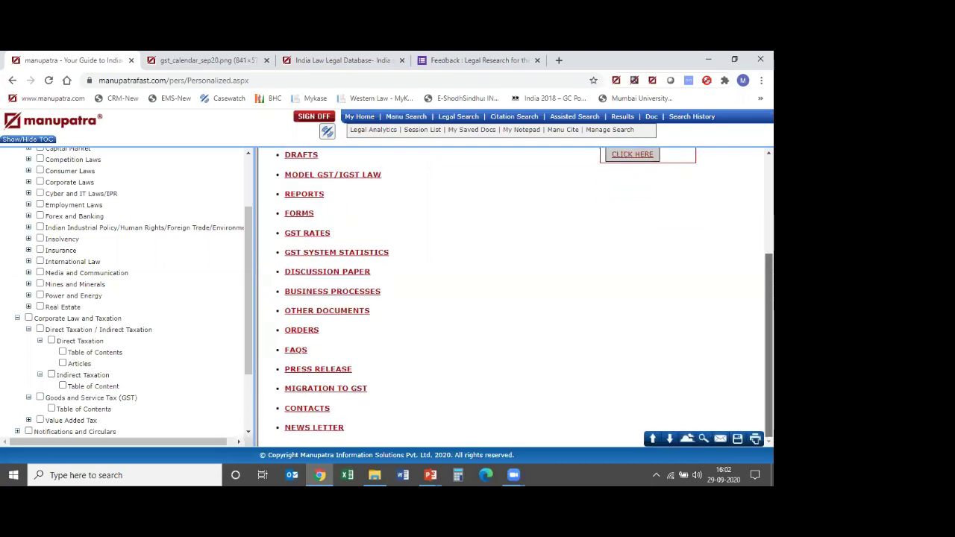
{"action": "scroll", "coordinate": [440, 366], "scroll_direction": "up", "scroll_amount": 4}
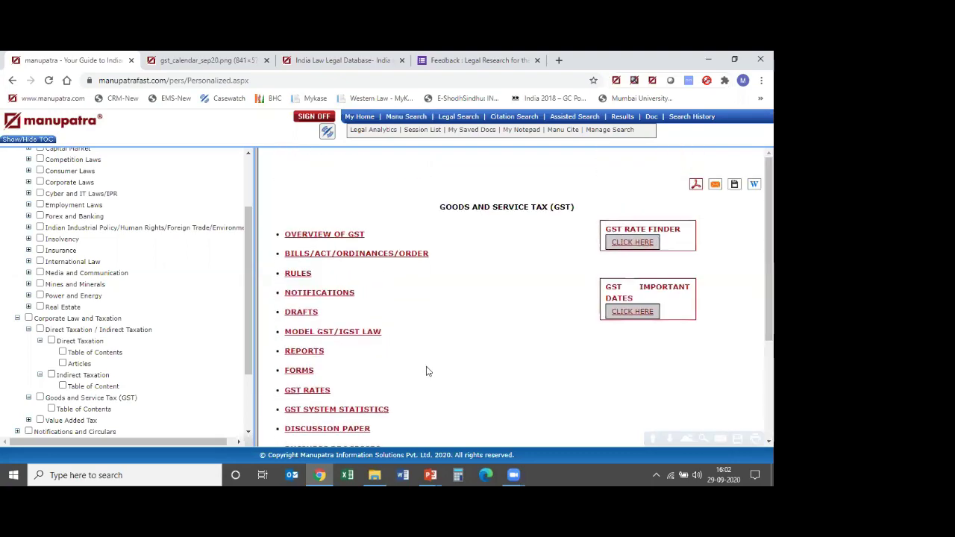
Collapse the Goods and Service Tax (GST), Corporate Law and Taxation, and Business Policy branches in the contents tree
{"action": "left_click", "coordinate": [29, 398]}
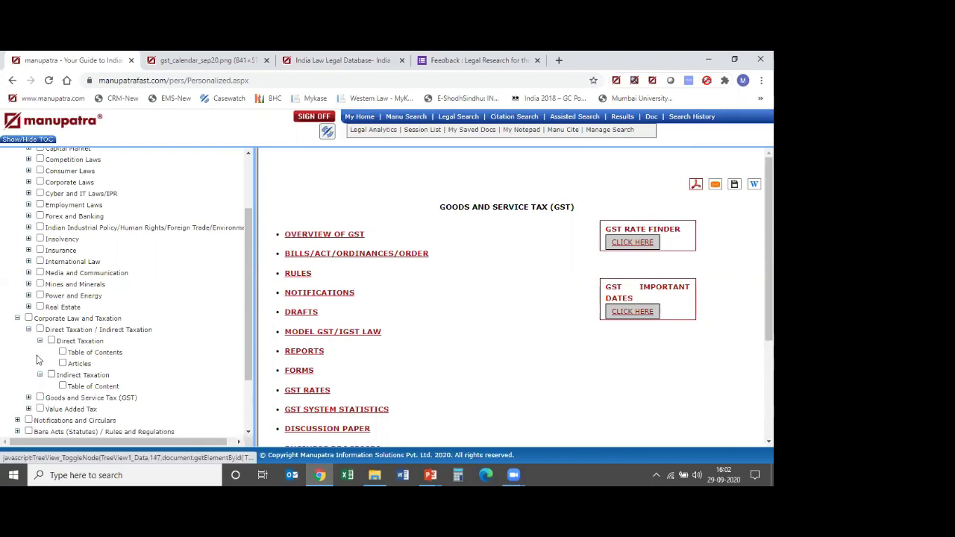
{"action": "left_click", "coordinate": [17, 318]}
{"action": "left_click_drag", "start_coordinate": [249, 311], "coordinate": [250, 253]}
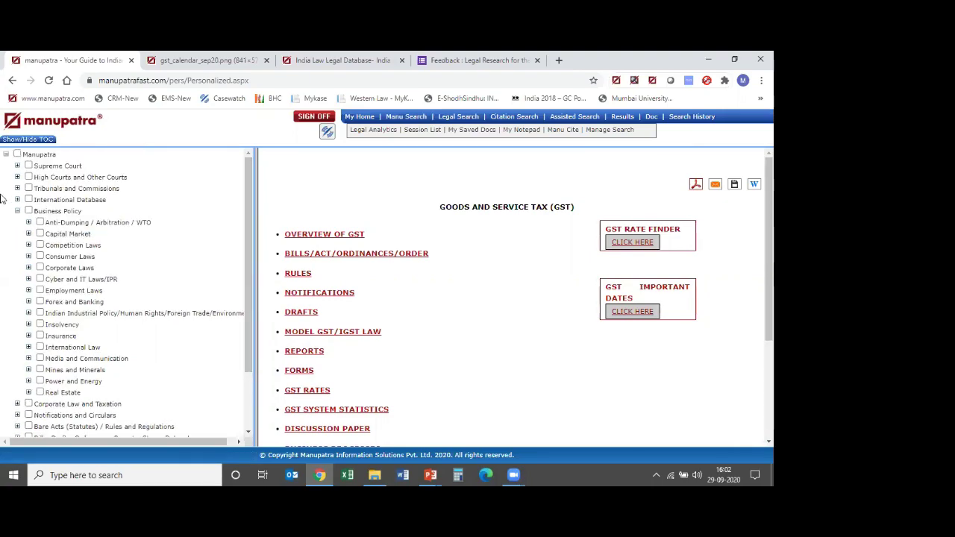
{"action": "left_click", "coordinate": [16, 212]}
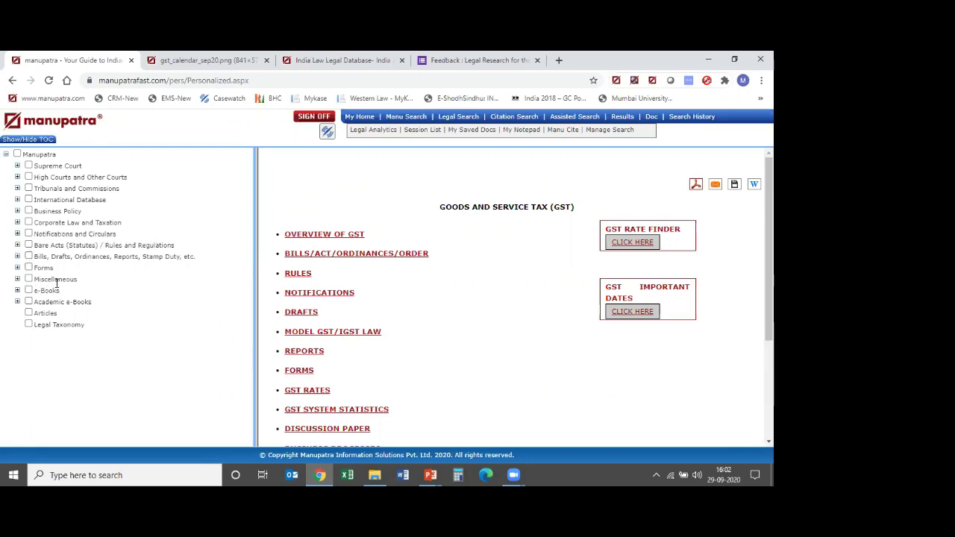
Expand Bills, Drafts, Ordinances, Reports, Stamp Duty, etc. and open the table of contents for Draft Agreements / Deeds etc
{"action": "left_click", "coordinate": [18, 257]}
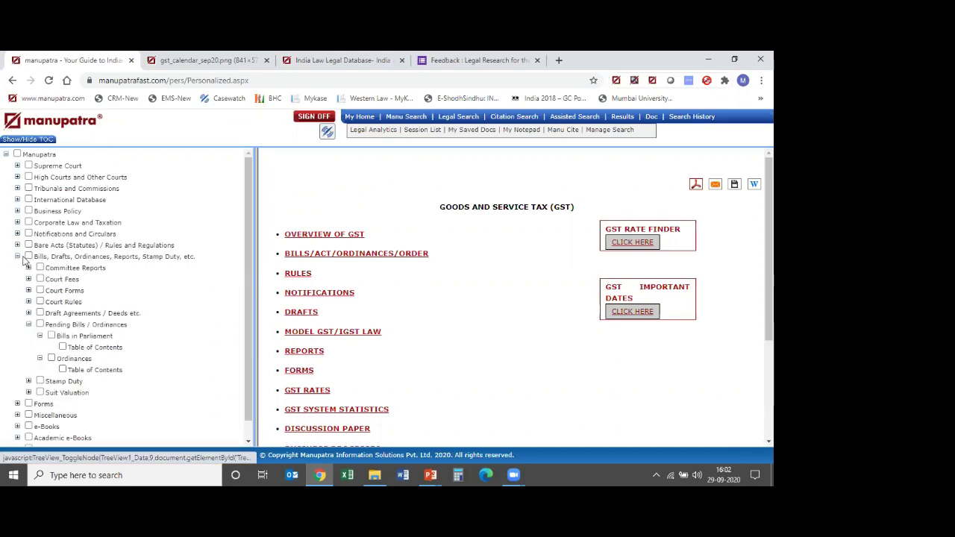
{"action": "left_click", "coordinate": [28, 326]}
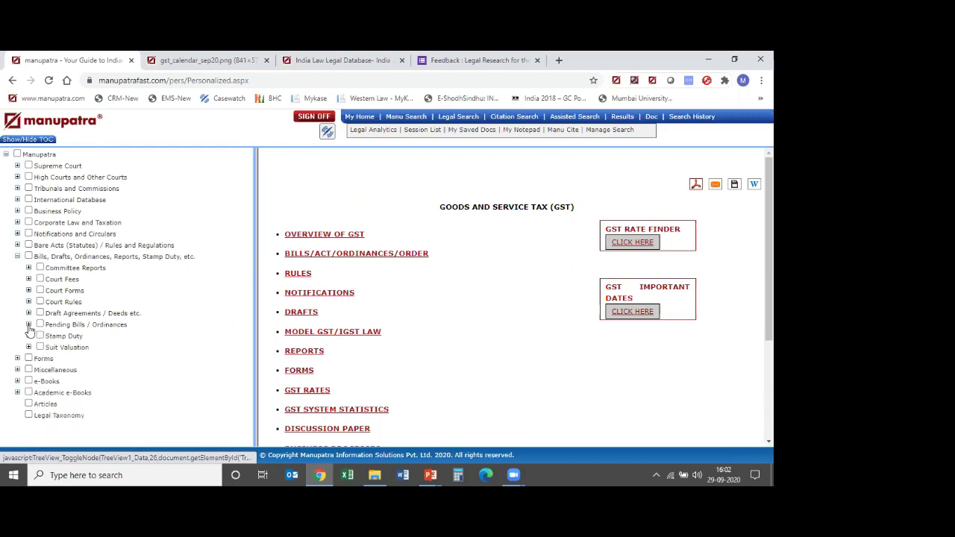
{"action": "left_click", "coordinate": [28, 314]}
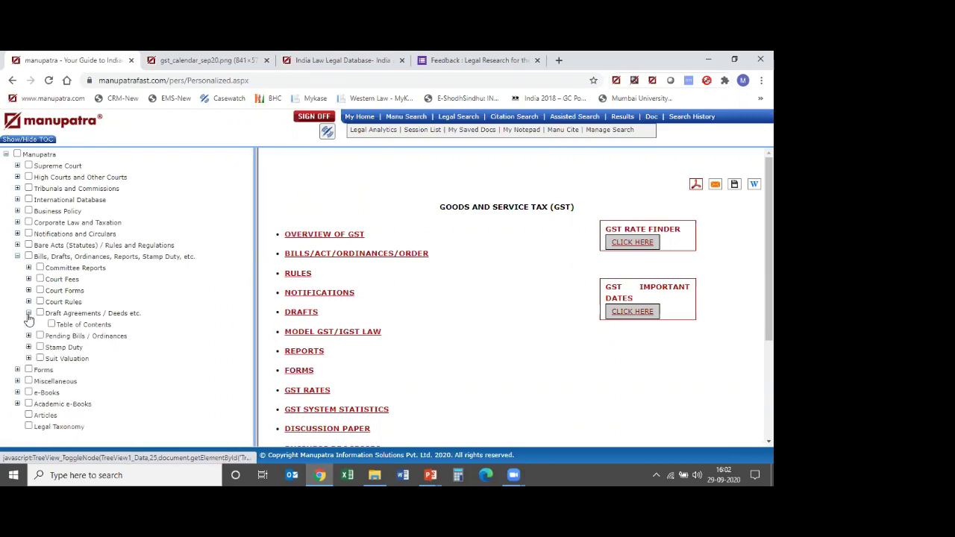
{"action": "left_click", "coordinate": [85, 328]}
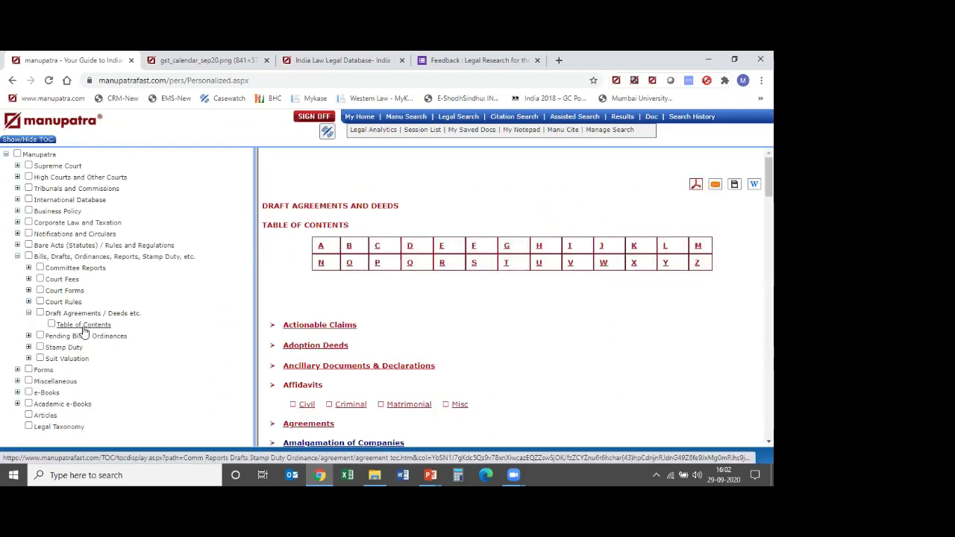
Look through the Draft Agreements and Deeds categories and open Company Laws
{"action": "scroll", "coordinate": [522, 354], "scroll_direction": "down", "scroll_amount": 2}
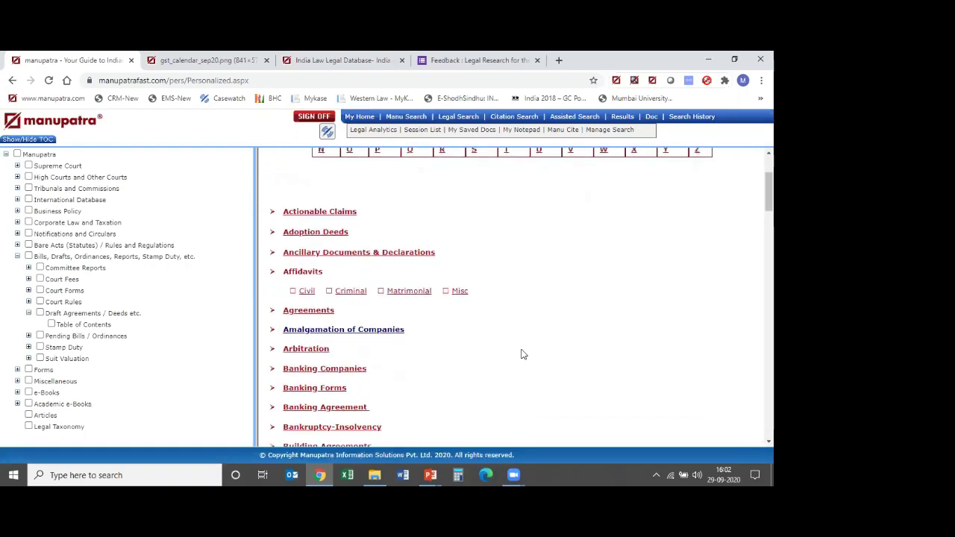
{"action": "scroll", "coordinate": [522, 355], "scroll_direction": "up", "scroll_amount": 2}
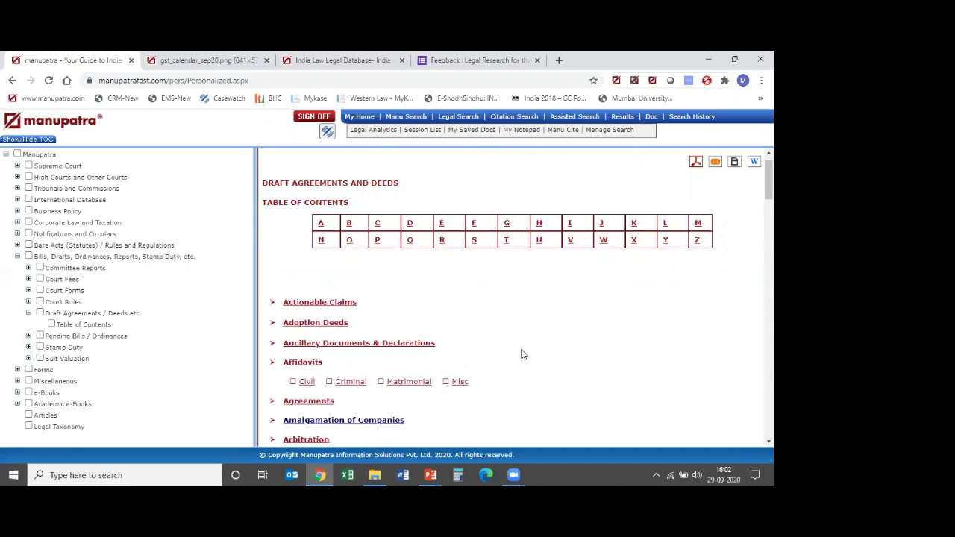
{"action": "scroll", "coordinate": [522, 354], "scroll_direction": "down", "scroll_amount": 2}
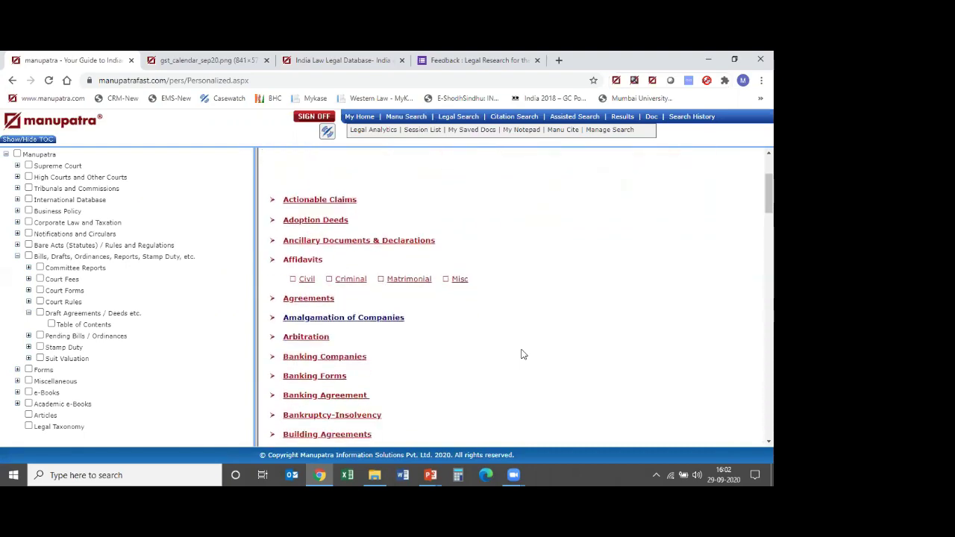
{"action": "scroll", "coordinate": [522, 355], "scroll_direction": "up", "scroll_amount": 1}
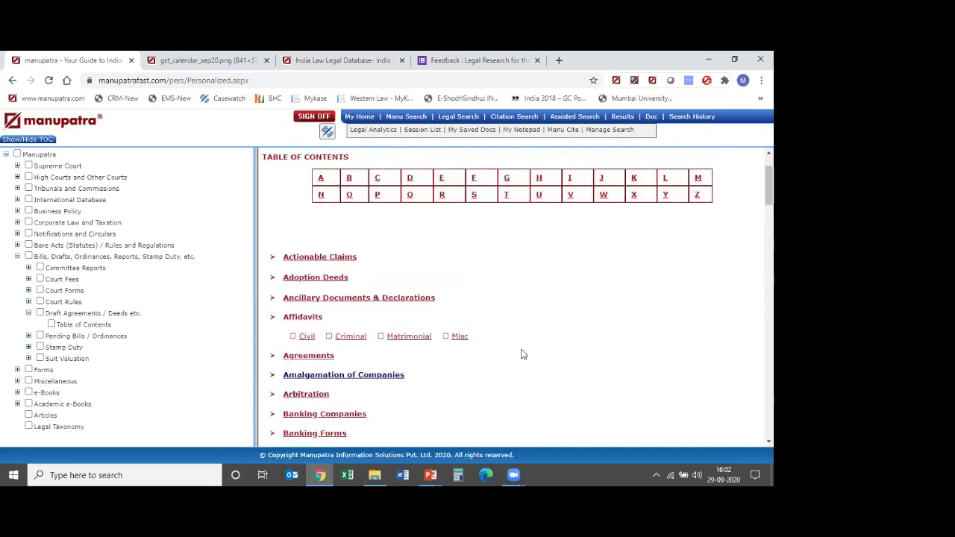
{"action": "scroll", "coordinate": [522, 354], "scroll_direction": "up", "scroll_amount": 1}
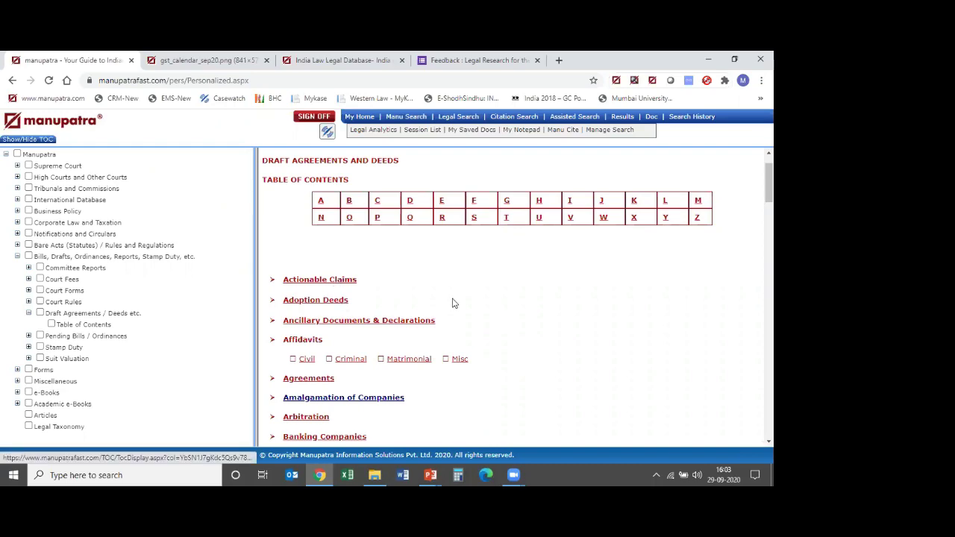
{"action": "scroll", "coordinate": [453, 302], "scroll_direction": "down", "scroll_amount": 1}
{"action": "scroll", "coordinate": [450, 302], "scroll_direction": "down", "scroll_amount": 3}
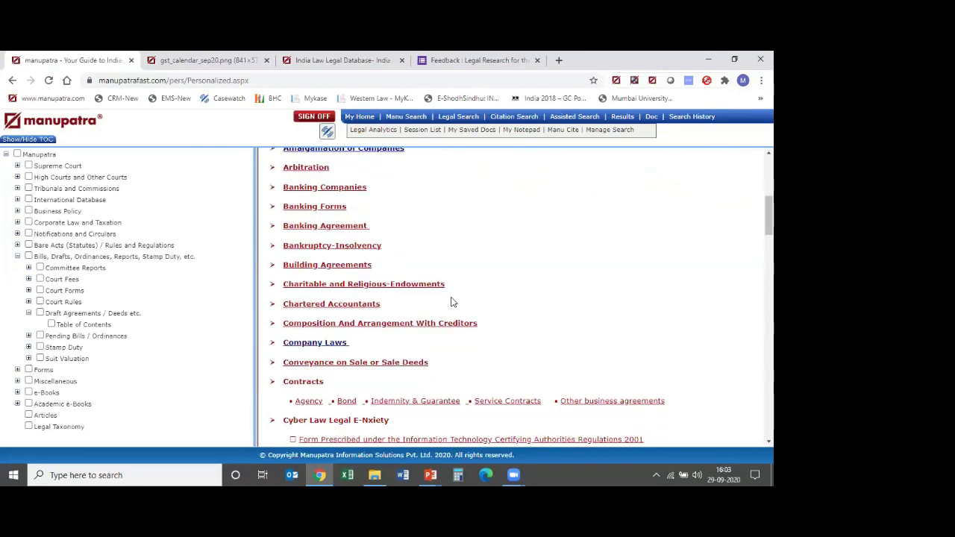
{"action": "left_click", "coordinate": [329, 344]}
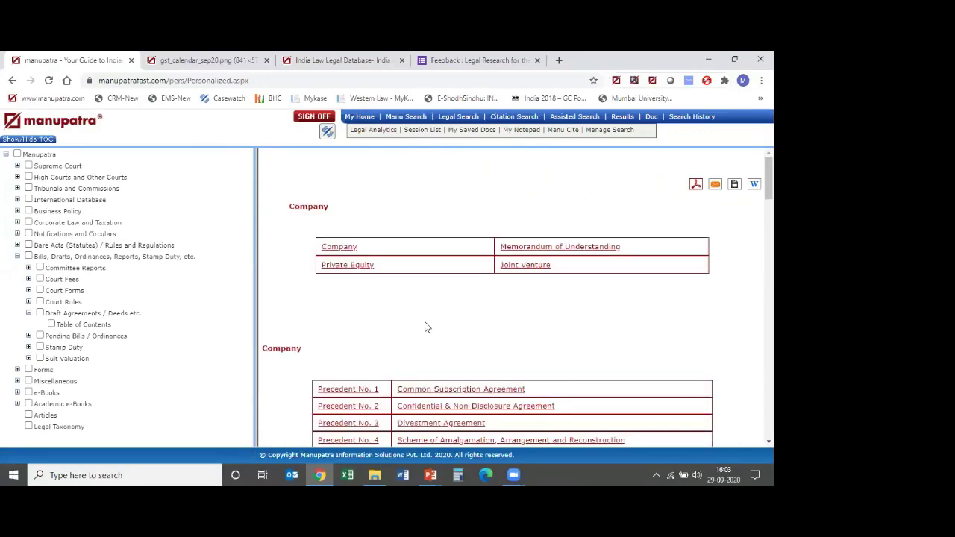
Open the Common Equity-subscription Agreement, Precedent No. 7, from the company precedents
{"action": "scroll", "coordinate": [427, 326], "scroll_direction": "down", "scroll_amount": 2}
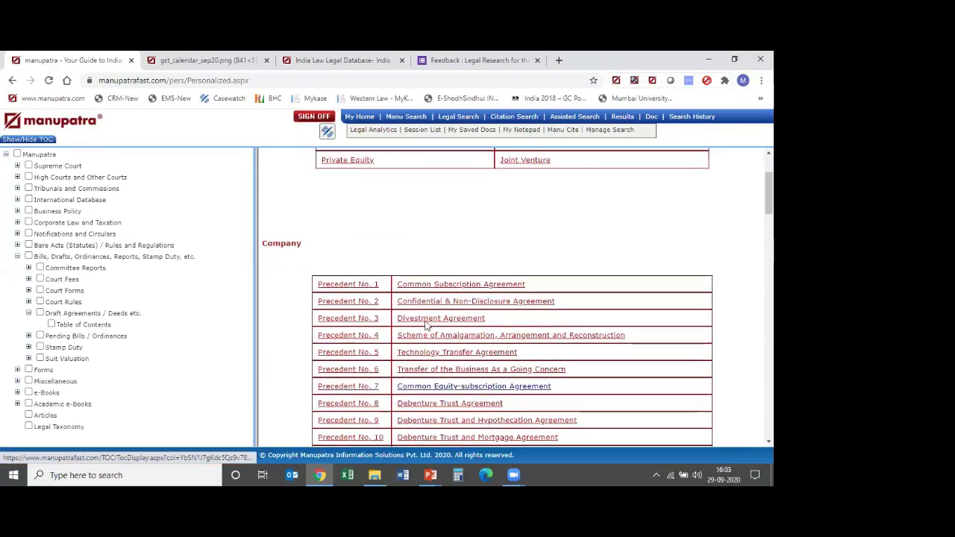
{"action": "scroll", "coordinate": [427, 326], "scroll_direction": "down", "scroll_amount": 2}
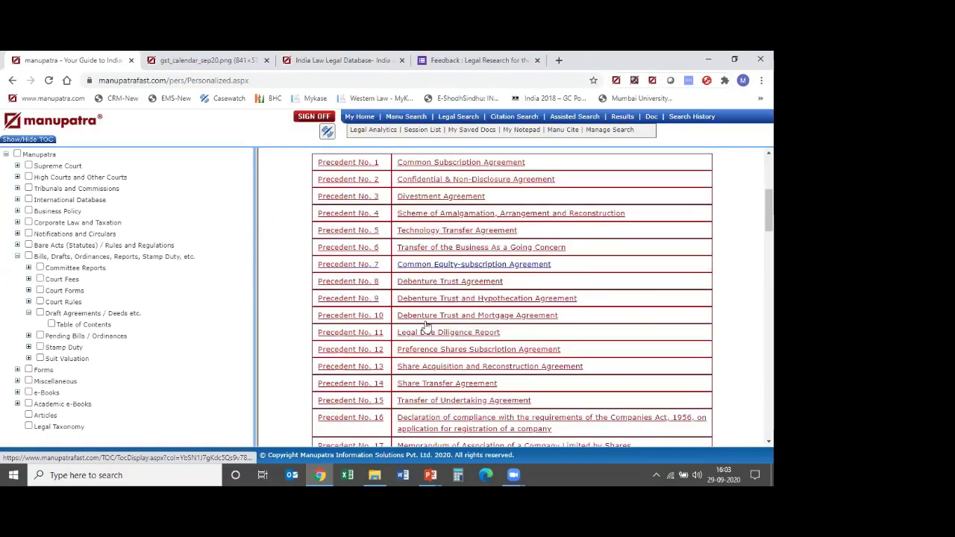
{"action": "left_click", "coordinate": [436, 265]}
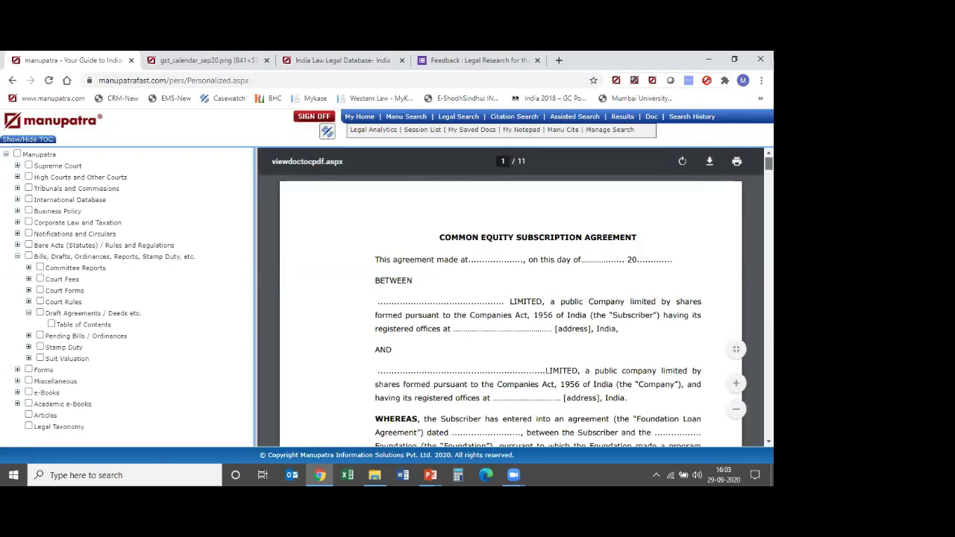
Read through the opening articles of the Common Equity Subscription Agreement, down to Section 2.2 on the operation of the Guarantee Fund
{"action": "scroll", "coordinate": [511, 314], "scroll_direction": "down", "scroll_amount": 3}
{"action": "scroll", "coordinate": [511, 312], "scroll_direction": "down", "scroll_amount": 4}
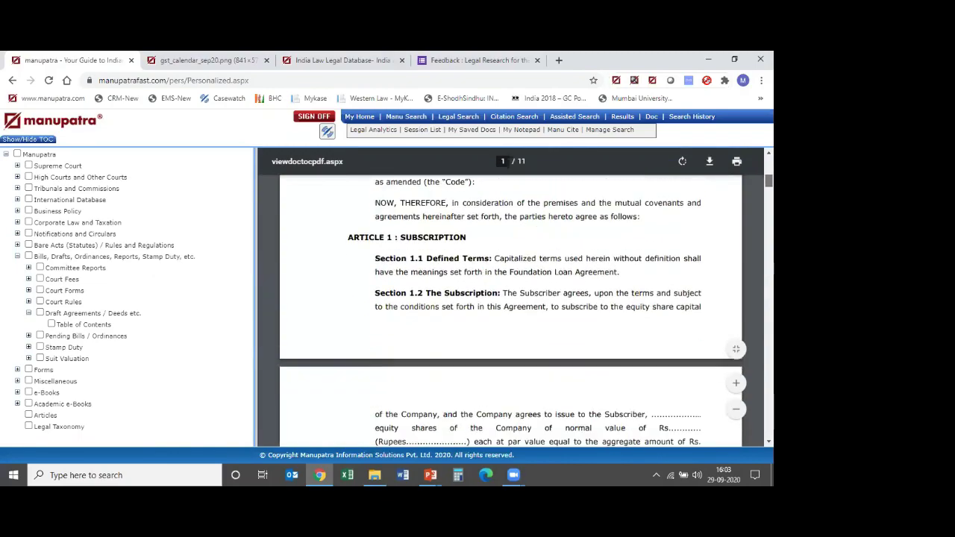
{"action": "scroll", "coordinate": [511, 311], "scroll_direction": "down", "scroll_amount": 1}
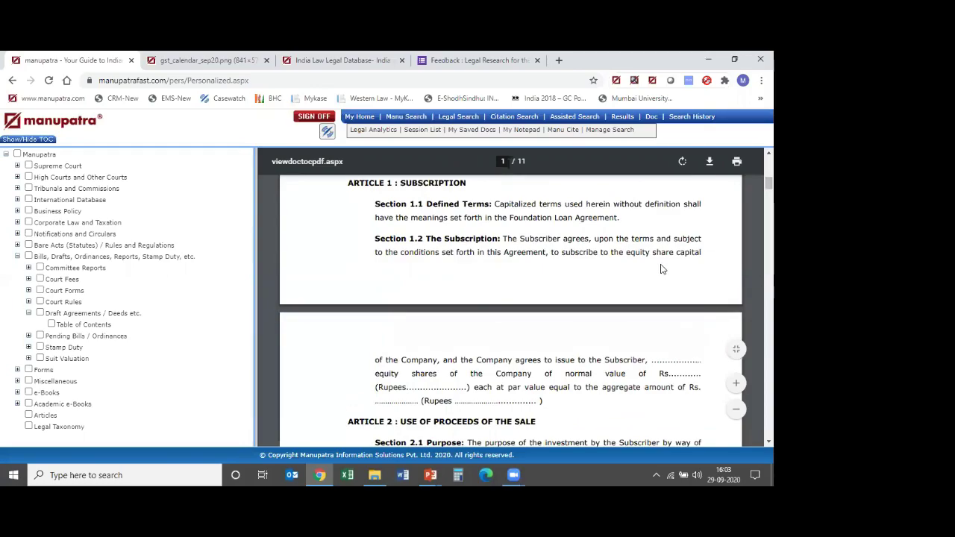
{"action": "scroll", "coordinate": [660, 268], "scroll_direction": "down", "scroll_amount": 3}
{"action": "scroll", "coordinate": [661, 268], "scroll_direction": "down", "scroll_amount": 2}
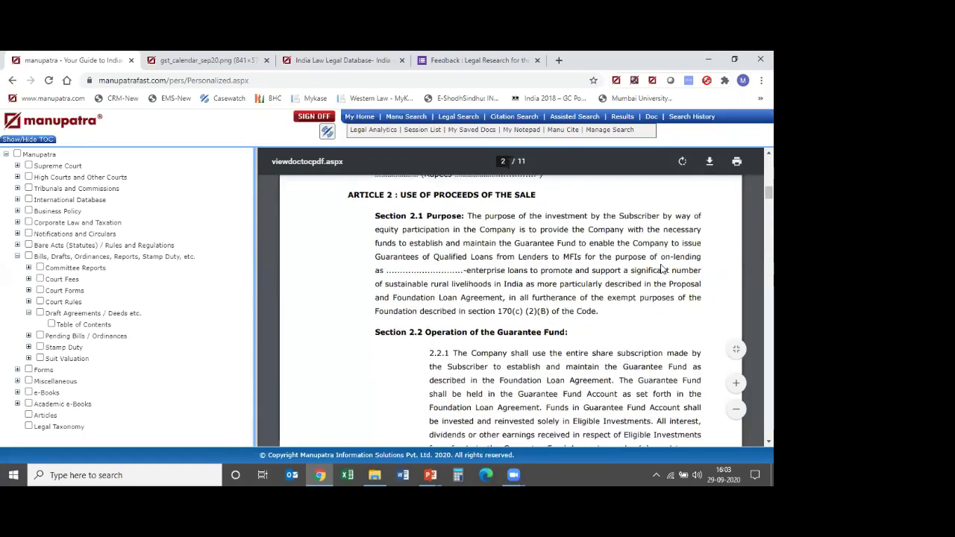
{"action": "scroll", "coordinate": [661, 268], "scroll_direction": "down", "scroll_amount": 2}
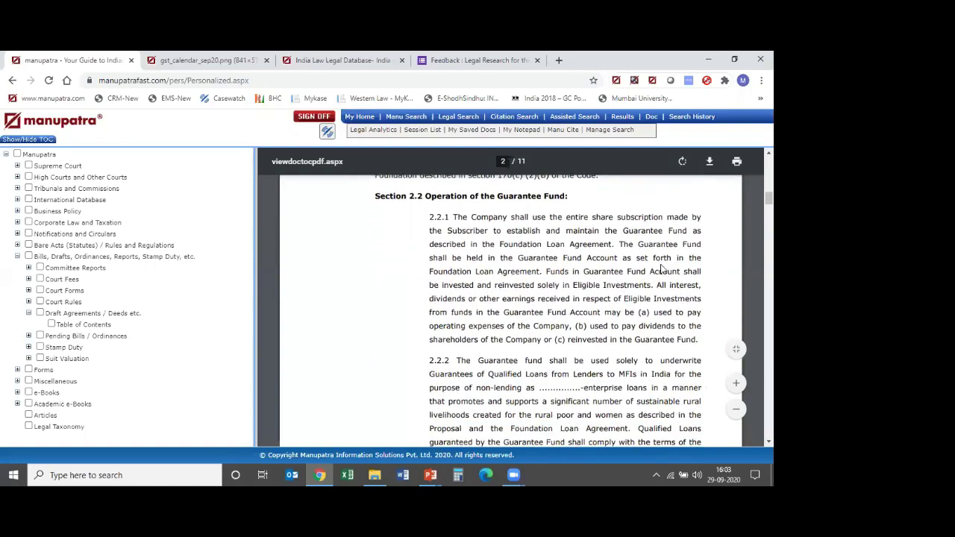
{"action": "scroll", "coordinate": [661, 268], "scroll_direction": "down", "scroll_amount": 1}
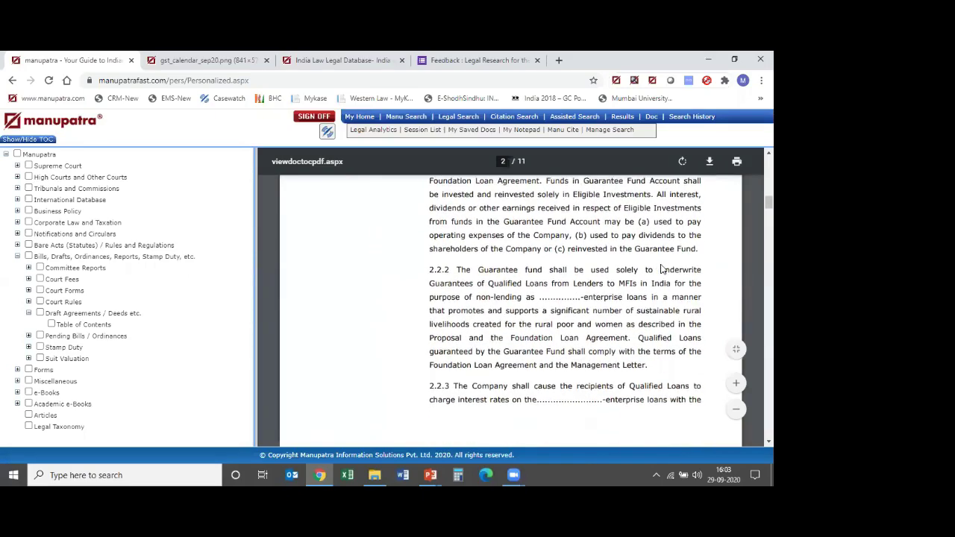
Return to the Draft Agreements and Deeds category list and look through the categories from Company Laws down to Labour Forms & Notices
{"action": "left_click", "coordinate": [14, 82]}
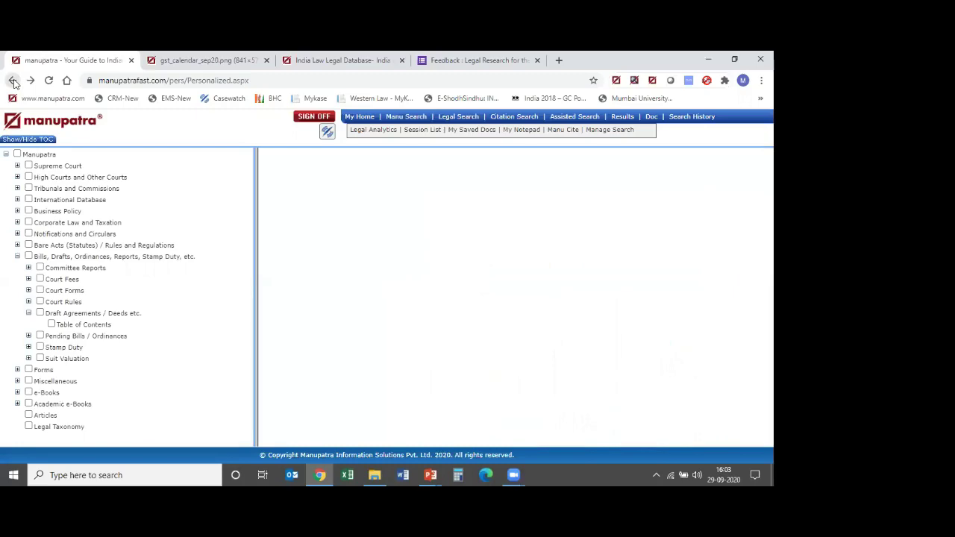
{"action": "left_click", "coordinate": [14, 82]}
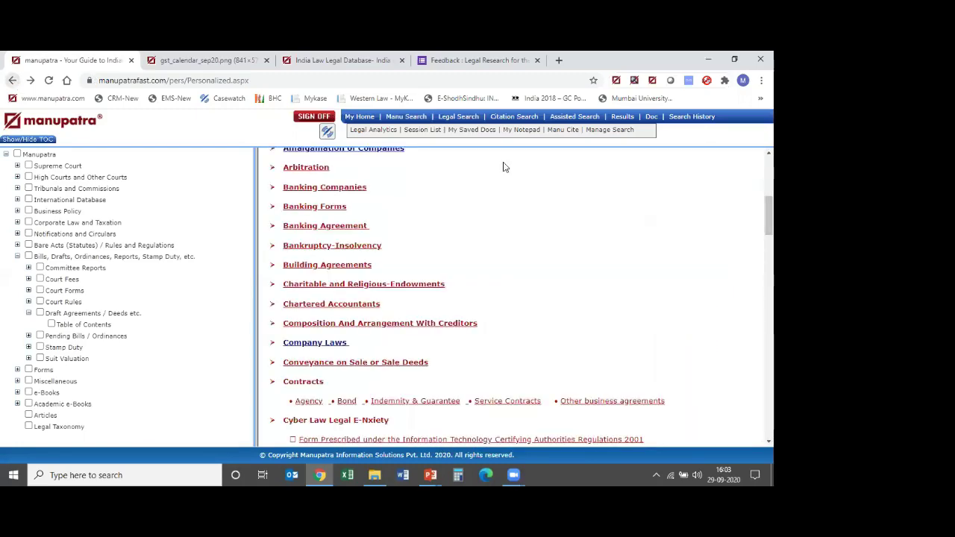
{"action": "scroll", "coordinate": [517, 218], "scroll_direction": "down", "scroll_amount": 3}
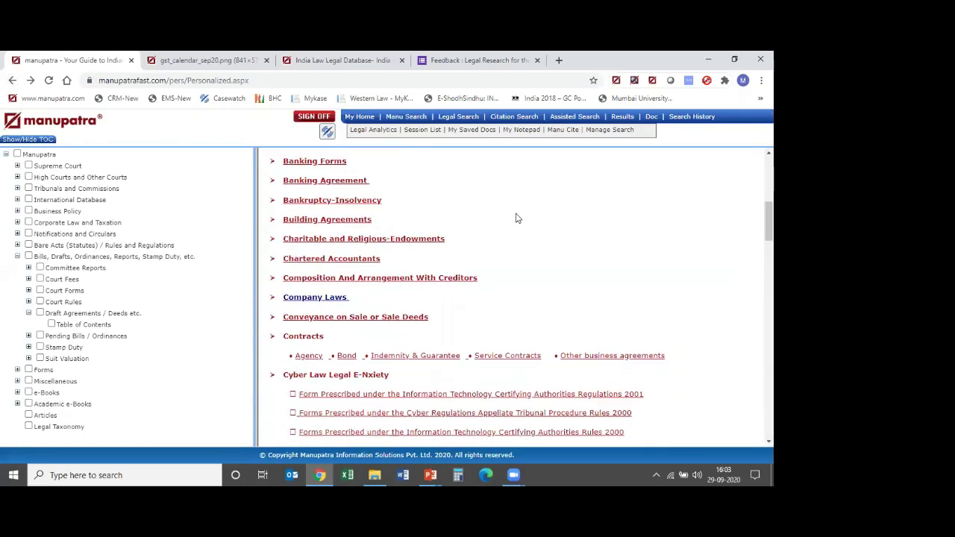
{"action": "scroll", "coordinate": [517, 218], "scroll_direction": "down", "scroll_amount": 2}
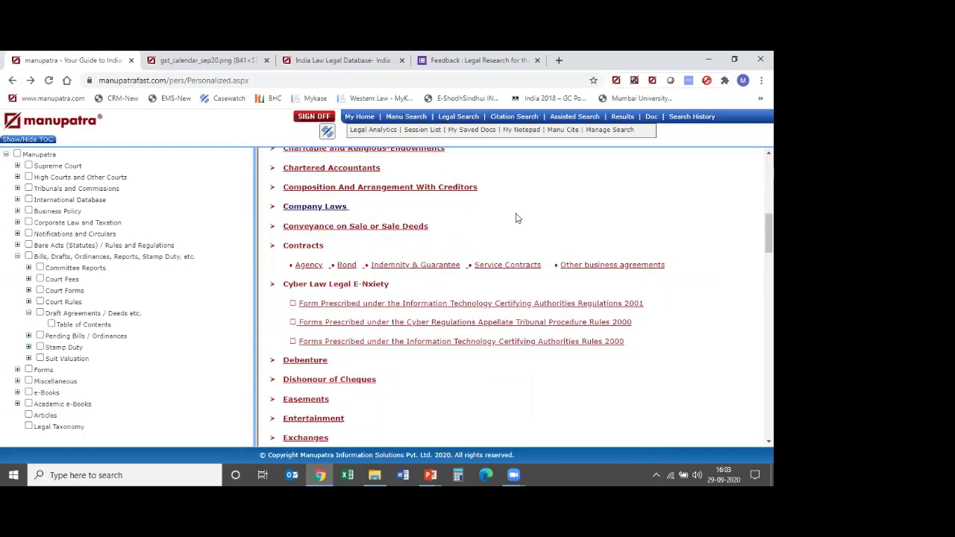
{"action": "scroll", "coordinate": [517, 218], "scroll_direction": "down", "scroll_amount": 1}
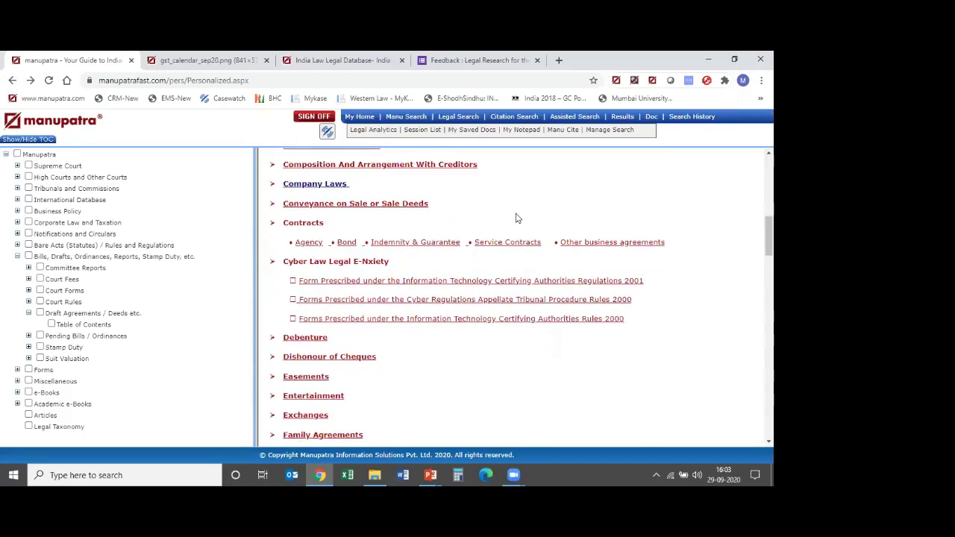
{"action": "scroll", "coordinate": [517, 217], "scroll_direction": "down", "scroll_amount": 1}
{"action": "scroll", "coordinate": [517, 218], "scroll_direction": "down", "scroll_amount": 3}
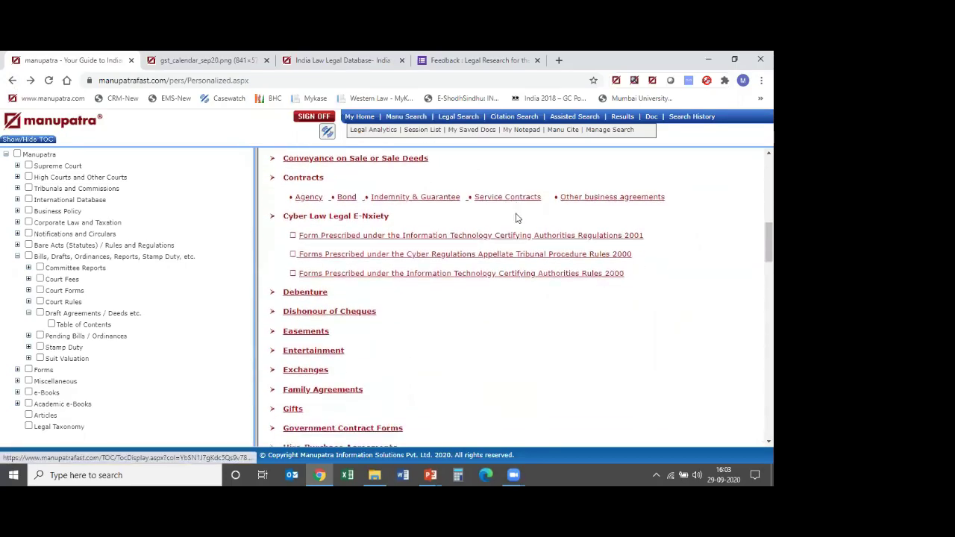
{"action": "scroll", "coordinate": [517, 218], "scroll_direction": "down", "scroll_amount": 2}
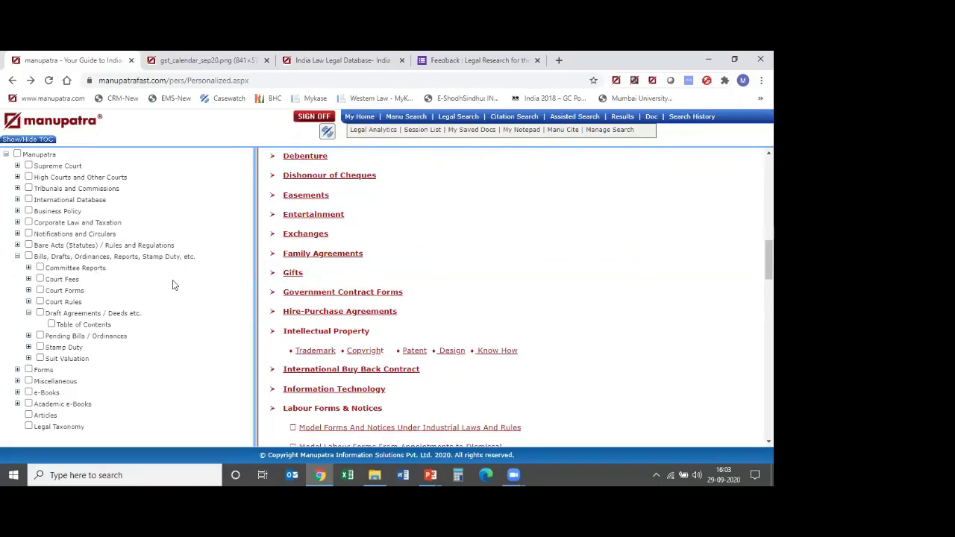
Return to My Home, narrow the contents pane, and open the GST Rate Finder from the Value Adds section
{"action": "left_click", "coordinate": [356, 119]}
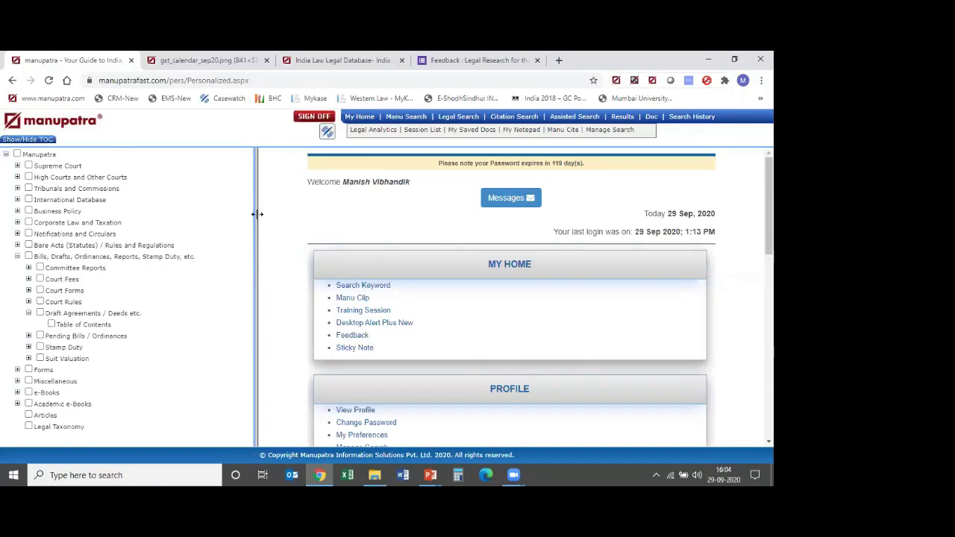
{"action": "left_click_drag", "start_coordinate": [257, 214], "coordinate": [149, 203]}
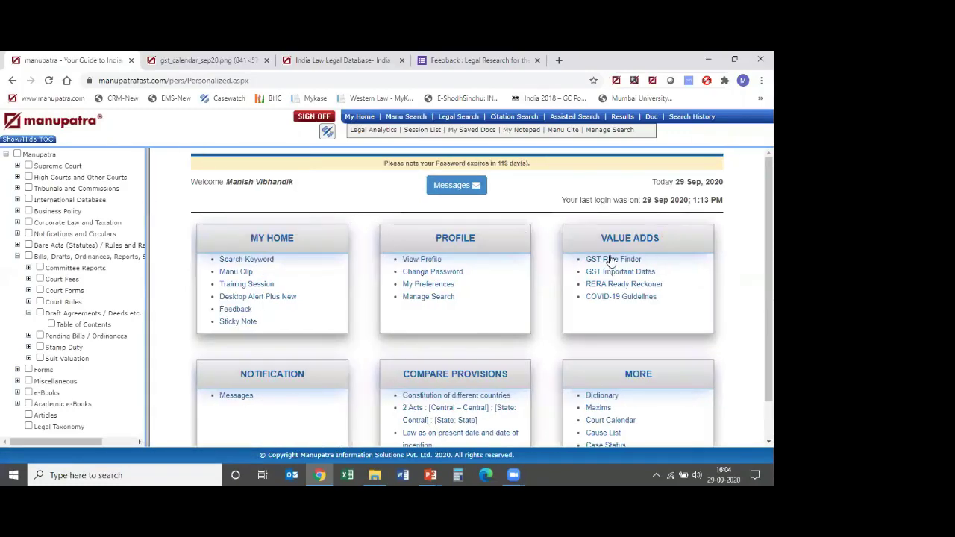
{"action": "left_click", "coordinate": [611, 260]}
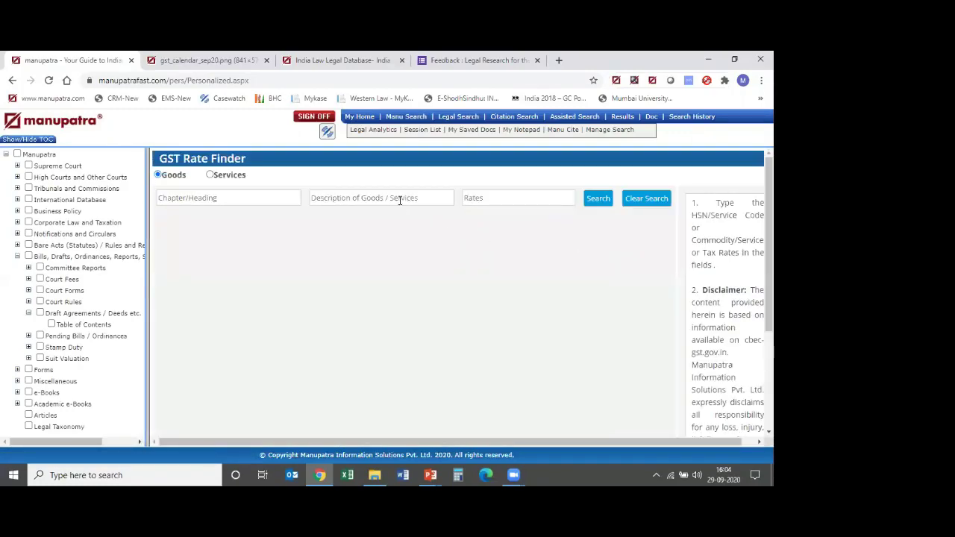
Search the GST rates for goods using the description "electronics"
{"action": "left_click", "coordinate": [399, 198]}
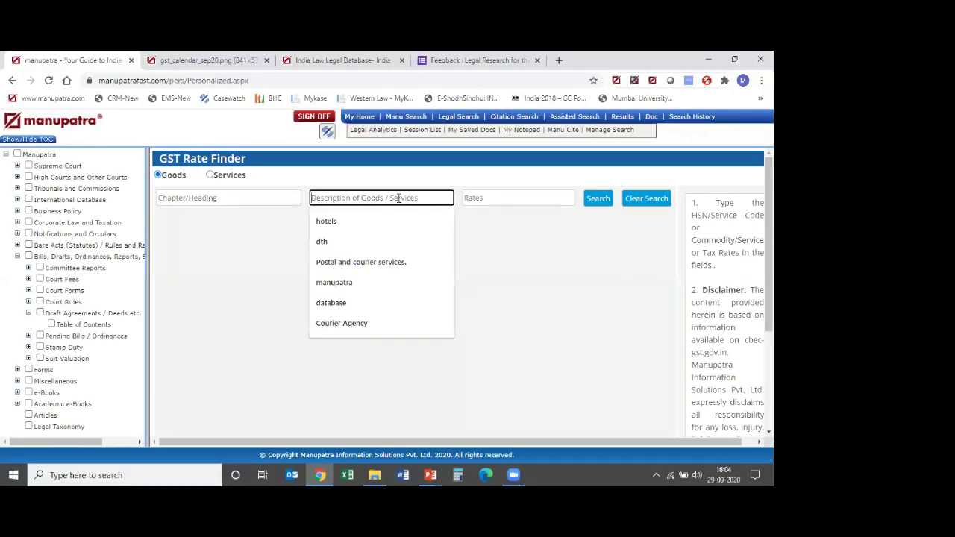
{"action": "type", "text": "ele"}
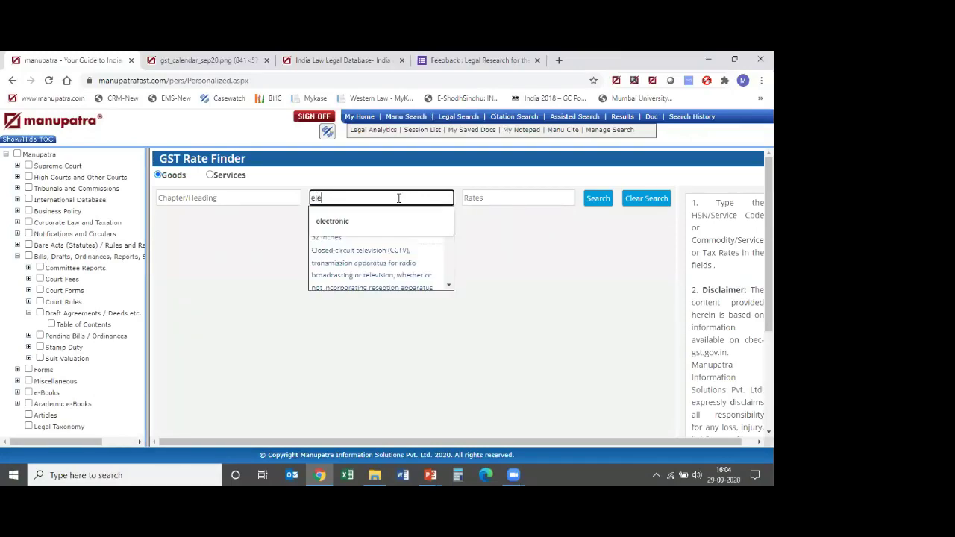
{"action": "type", "text": "ctrono"}
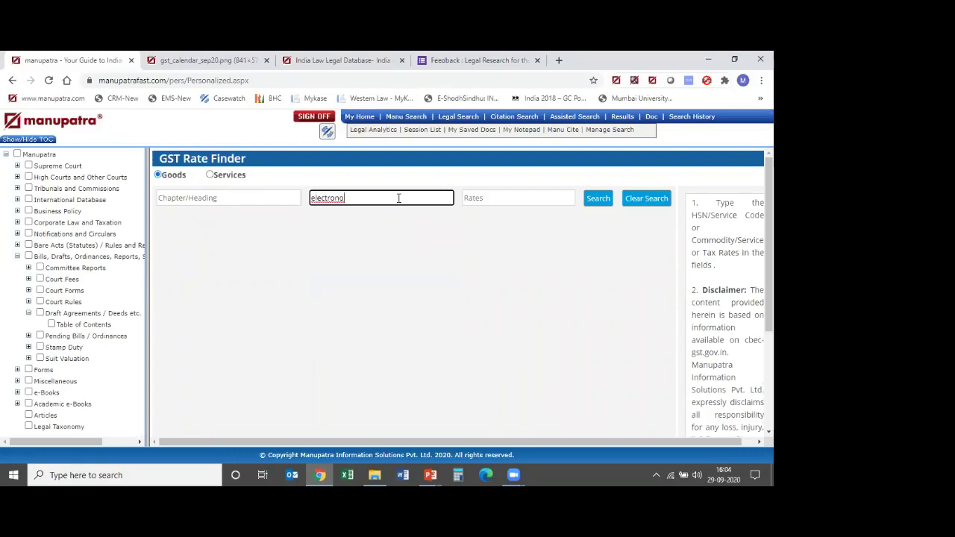
{"action": "key", "text": "BackSpace"}
{"action": "type", "text": "i"}
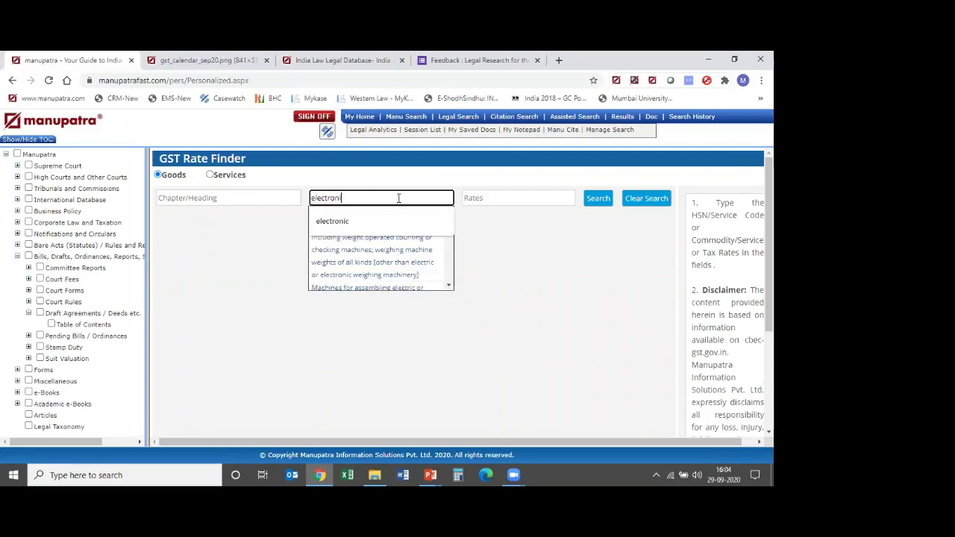
{"action": "type", "text": "cs"}
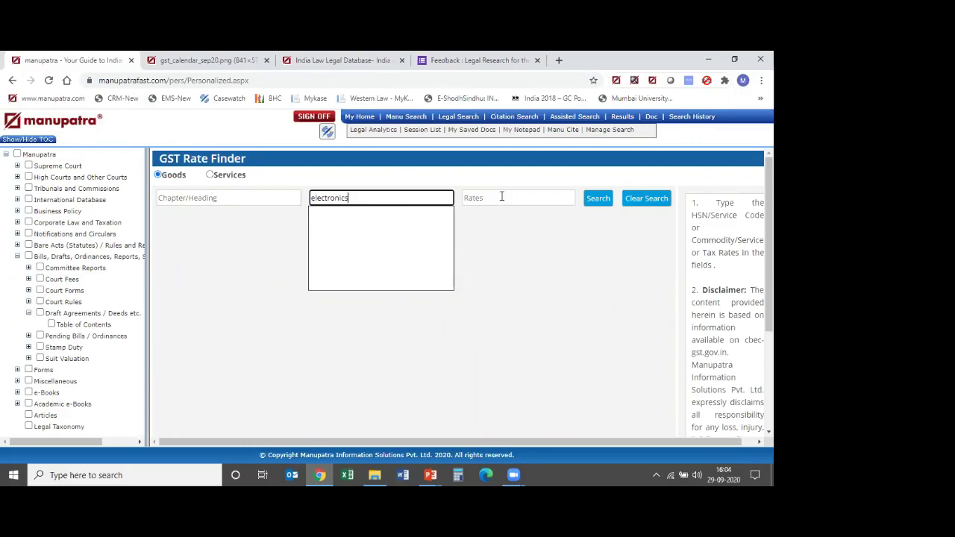
{"action": "left_click", "coordinate": [594, 200]}
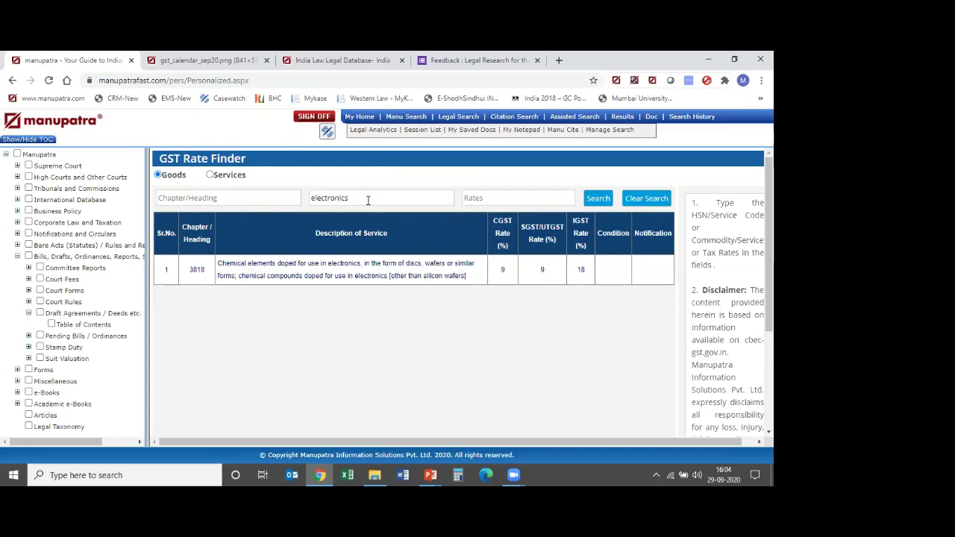
Collapse the Draft Agreements and Bills, Drafts, Ordinances branches, and expand Supreme Court down to Supreme Court Judgment
{"action": "left_click", "coordinate": [28, 313]}
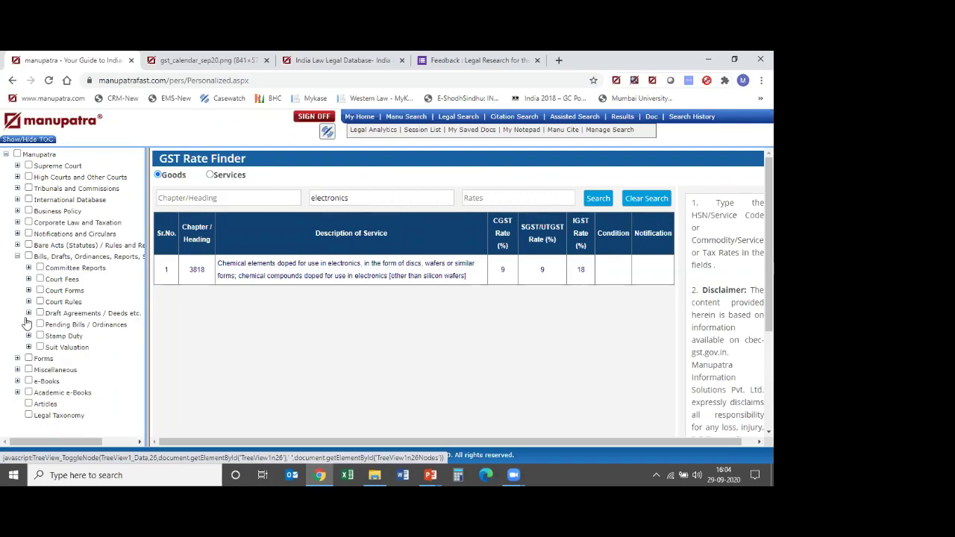
{"action": "left_click", "coordinate": [17, 257]}
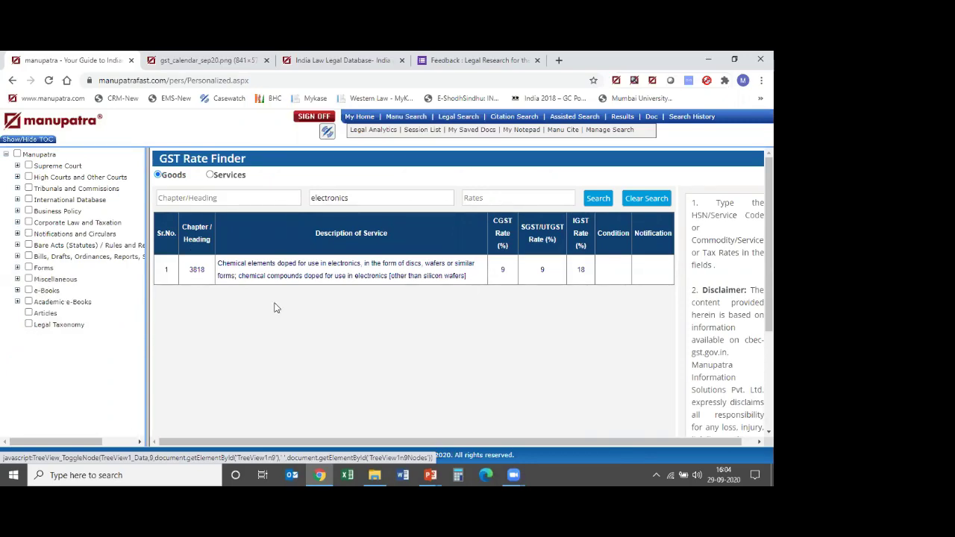
{"action": "left_click", "coordinate": [18, 167]}
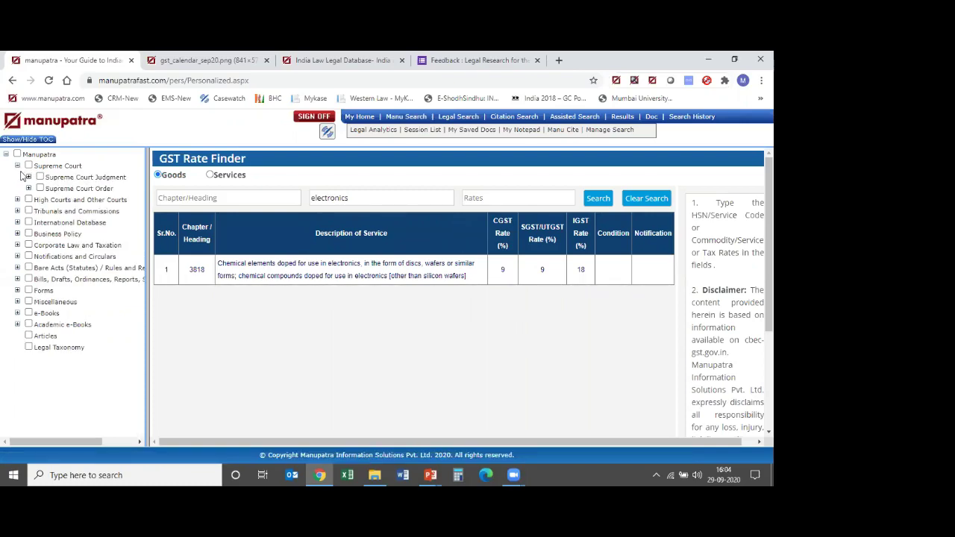
{"action": "left_click", "coordinate": [29, 177]}
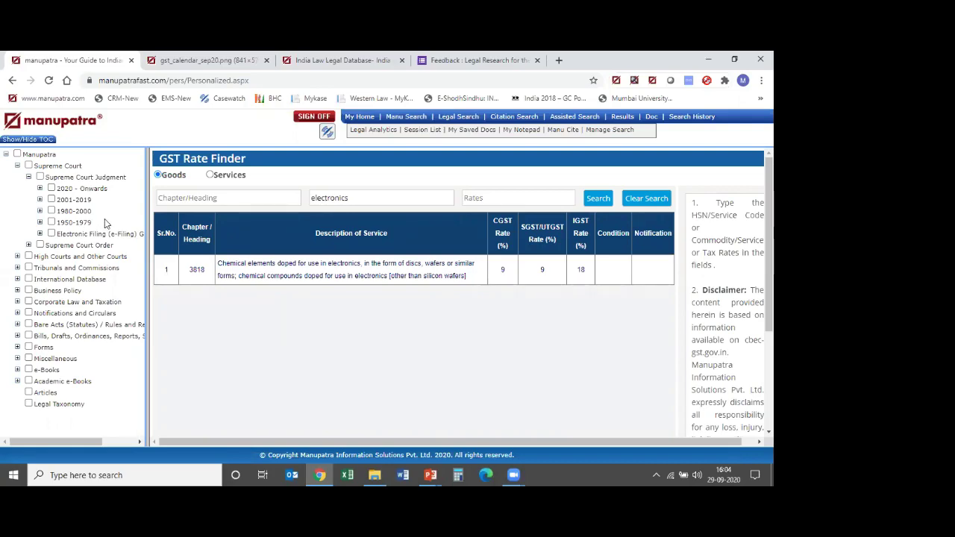
Widen the contents pane and view the periods under 2020 - Onwards judgments and Supreme Court Order, collapsing the latter again
{"action": "left_click_drag", "start_coordinate": [147, 202], "coordinate": [183, 203]}
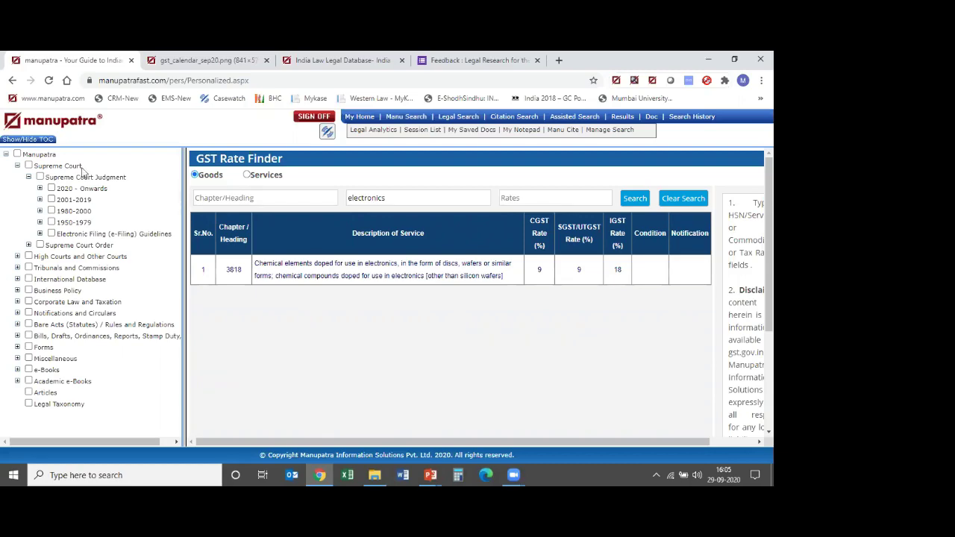
{"action": "left_click", "coordinate": [40, 188]}
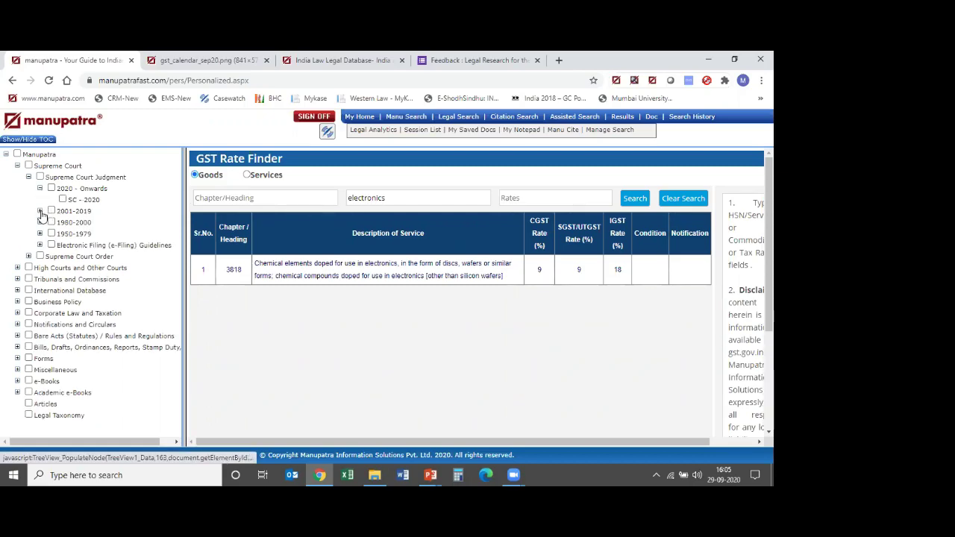
{"action": "left_click", "coordinate": [29, 256]}
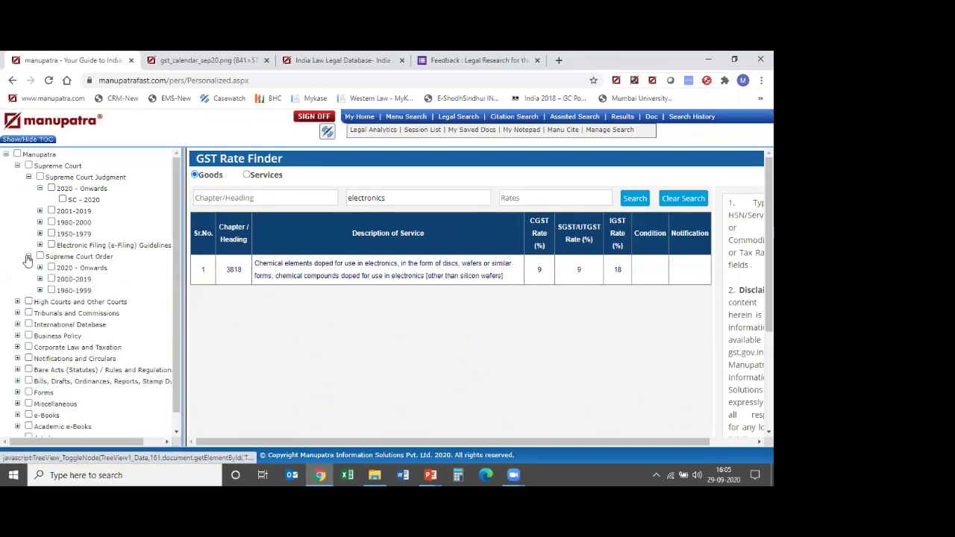
{"action": "left_click", "coordinate": [28, 257]}
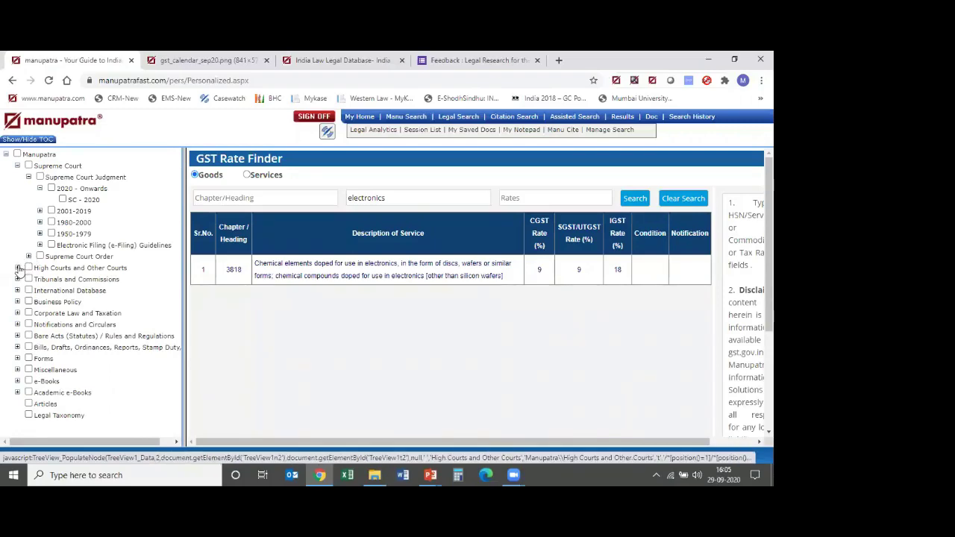
Expand High Courts and Other Courts, look through the listed courts, and widen the contents pane further
{"action": "left_click", "coordinate": [18, 268]}
{"action": "scroll", "coordinate": [177, 258], "scroll_direction": "down", "scroll_amount": 1}
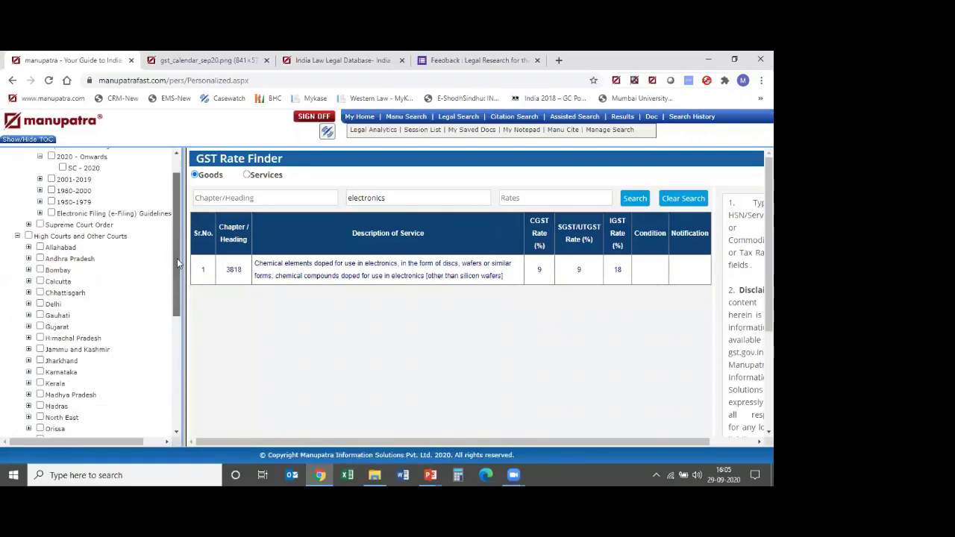
{"action": "scroll", "coordinate": [177, 258], "scroll_direction": "down", "scroll_amount": 1}
{"action": "scroll", "coordinate": [177, 260], "scroll_direction": "down", "scroll_amount": 1}
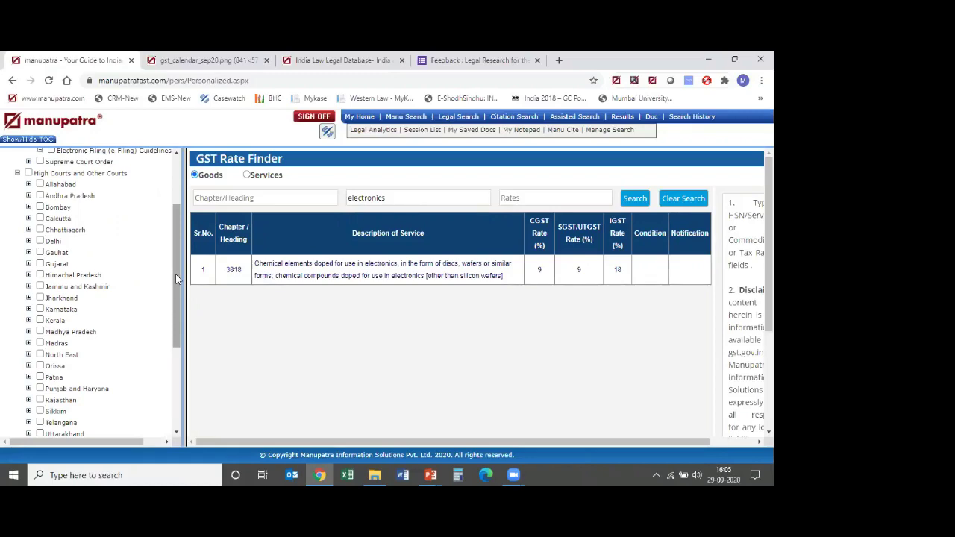
{"action": "left_click_drag", "start_coordinate": [182, 280], "coordinate": [231, 278]}
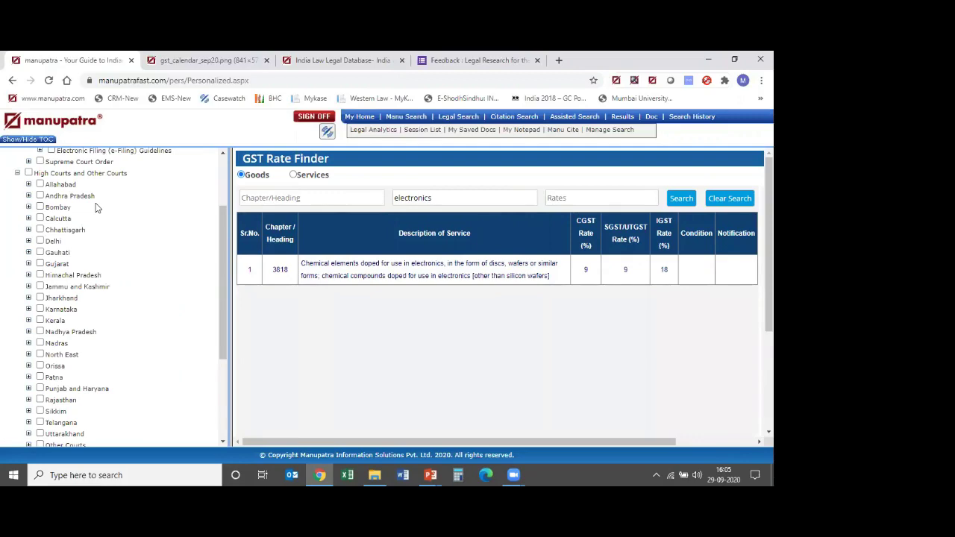
Check the Bombay High Court's Pre 1950 decade ranges, collapse Bombay, and look through the remaining courts
{"action": "left_click", "coordinate": [29, 206]}
{"action": "left_click", "coordinate": [40, 253]}
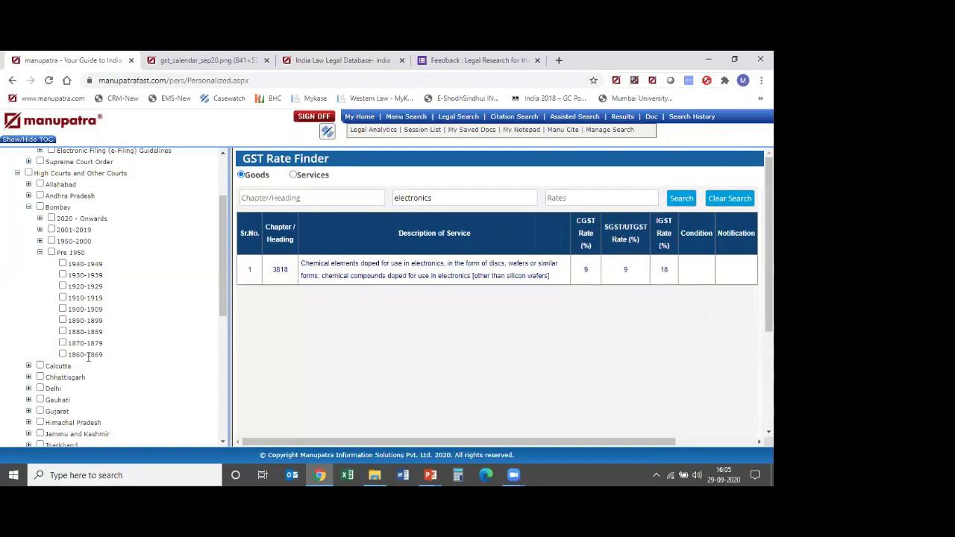
{"action": "left_click", "coordinate": [29, 209]}
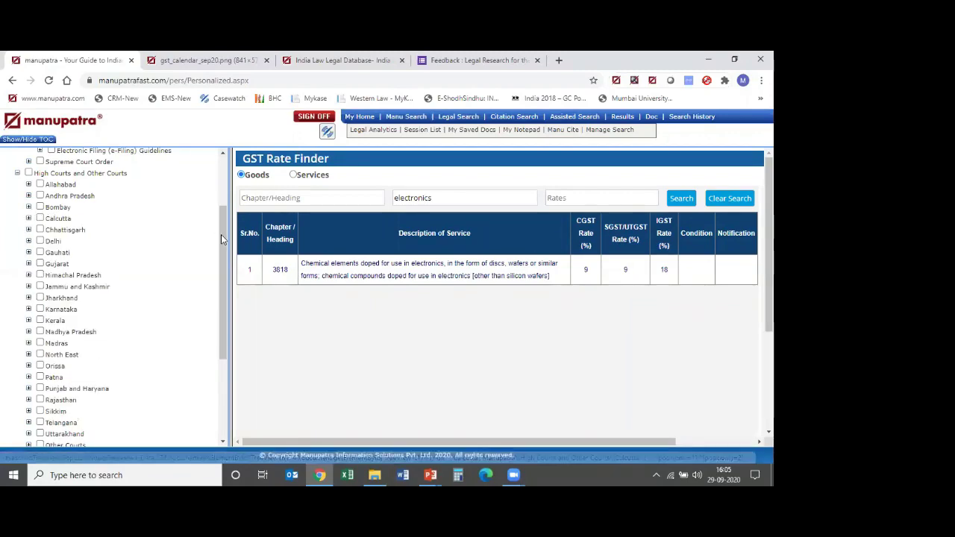
{"action": "left_click_drag", "start_coordinate": [221, 231], "coordinate": [223, 289]}
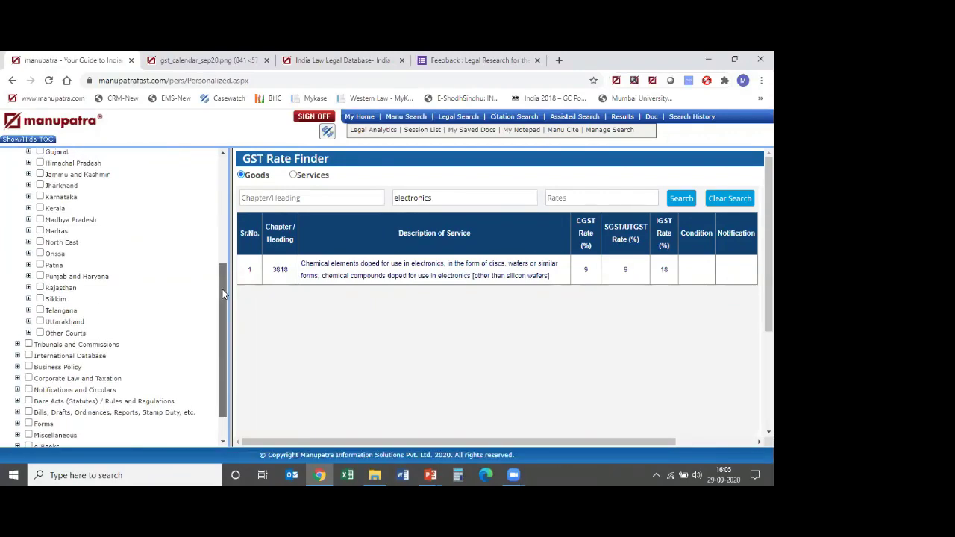
Expand Other Courts under the High Courts branch, look through its courts, and check the Privy Council's period coverage
{"action": "left_click", "coordinate": [28, 332]}
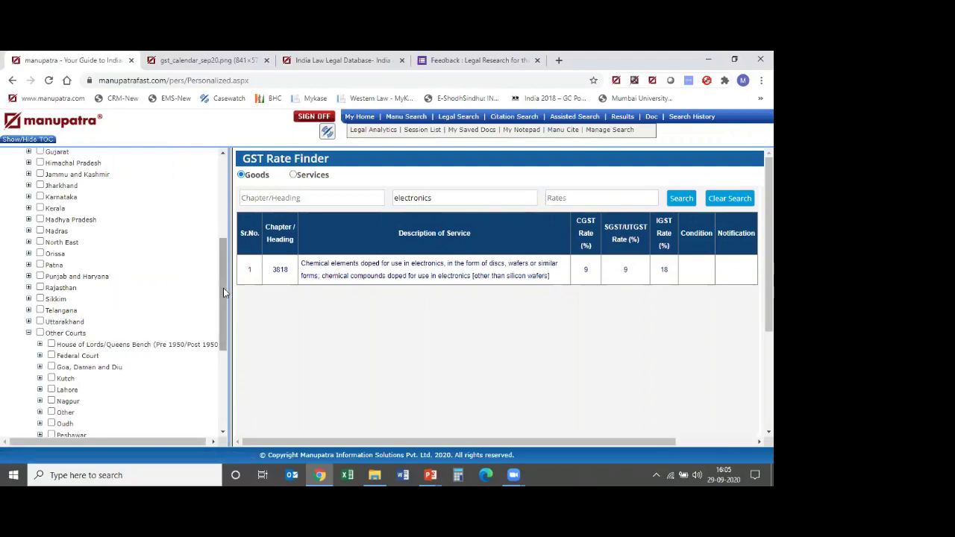
{"action": "left_click_drag", "start_coordinate": [223, 286], "coordinate": [217, 357]}
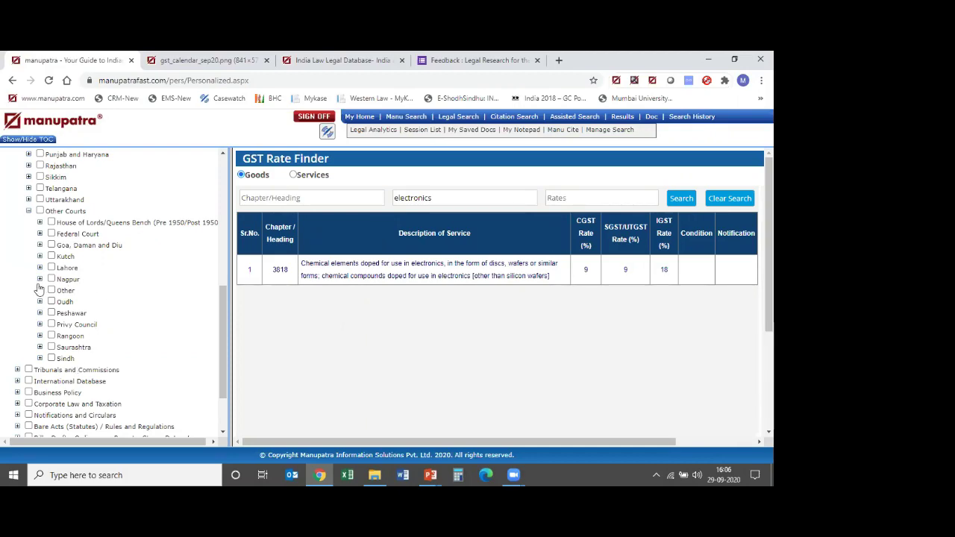
{"action": "left_click", "coordinate": [41, 325]}
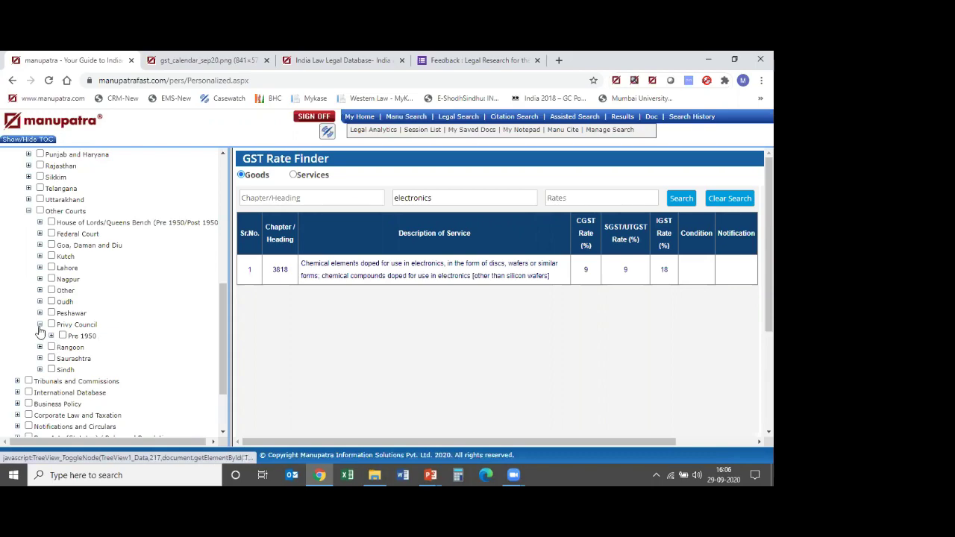
{"action": "left_click", "coordinate": [39, 326]}
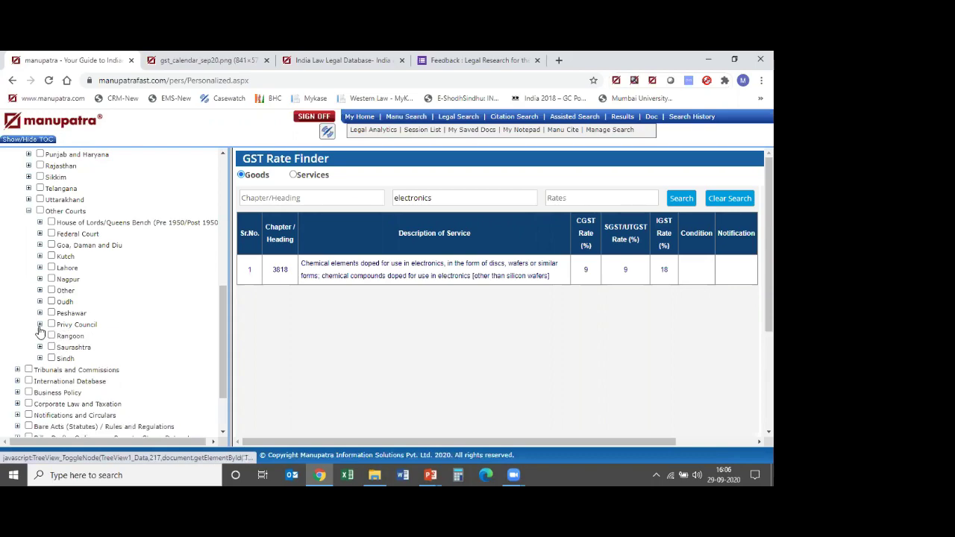
Collapse Other Courts and the whole High Courts and Other Courts branch in the contents tree
{"action": "left_click", "coordinate": [29, 212]}
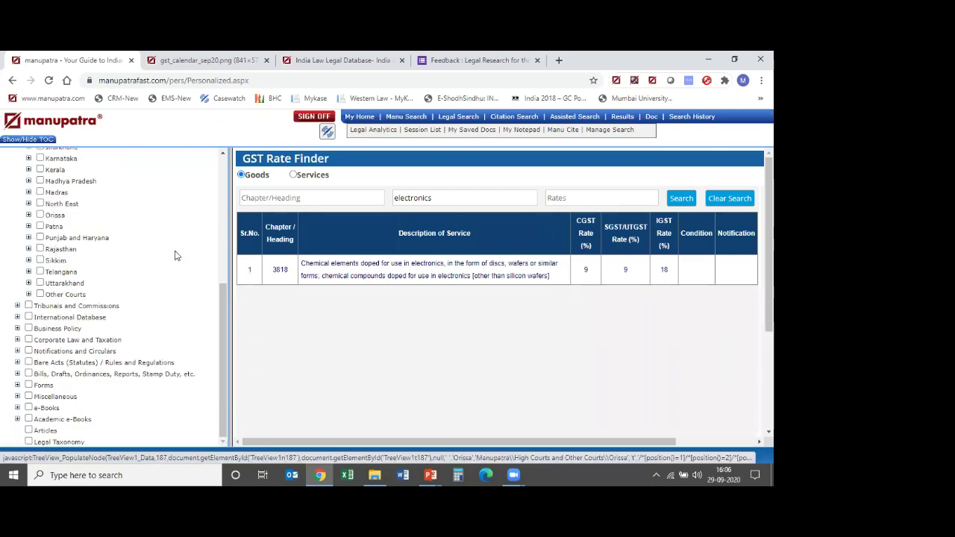
{"action": "left_click_drag", "start_coordinate": [223, 346], "coordinate": [242, 233]}
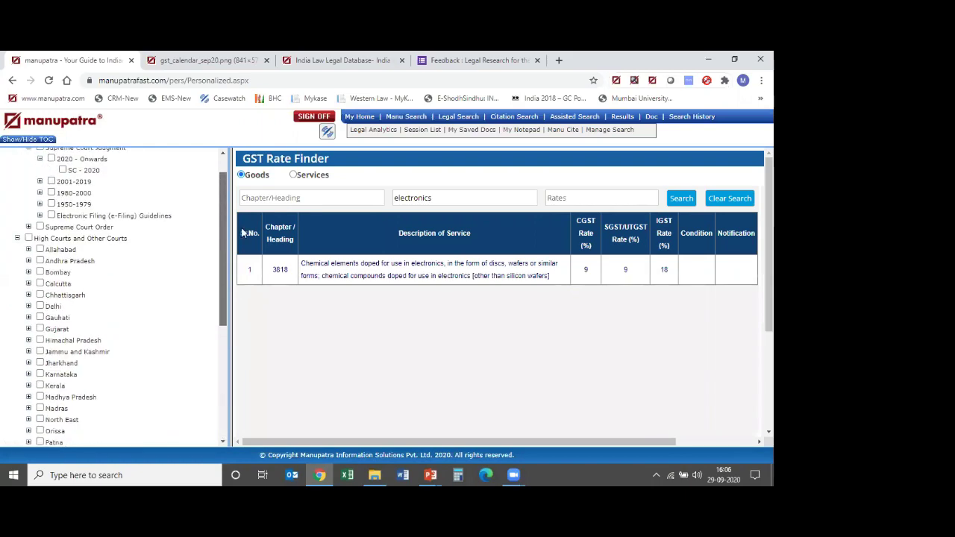
{"action": "left_click", "coordinate": [17, 239]}
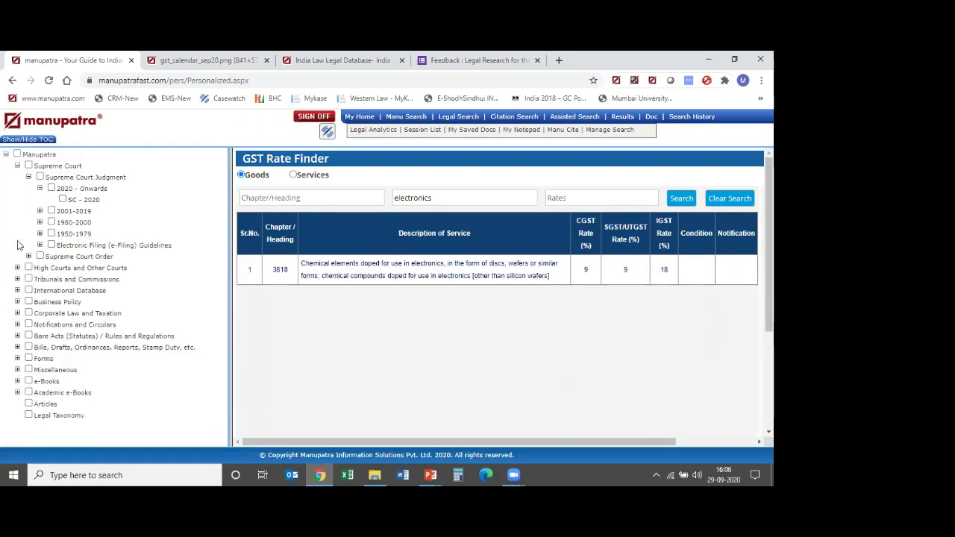
Switch to the PowerPoint slide show and advance to the slide on searching for case laws on Manupatra
{"action": "key", "text": "alt+Tab"}
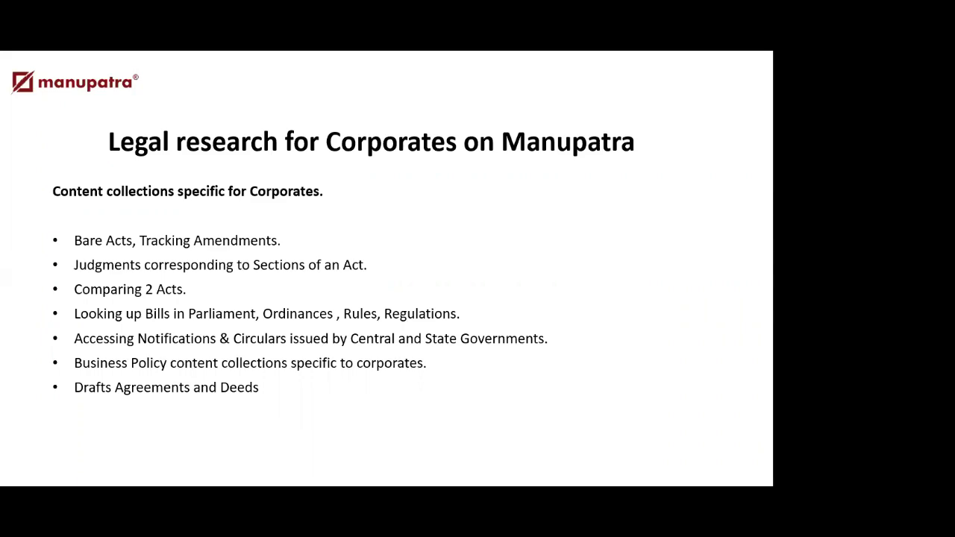
{"action": "key", "text": "Right"}
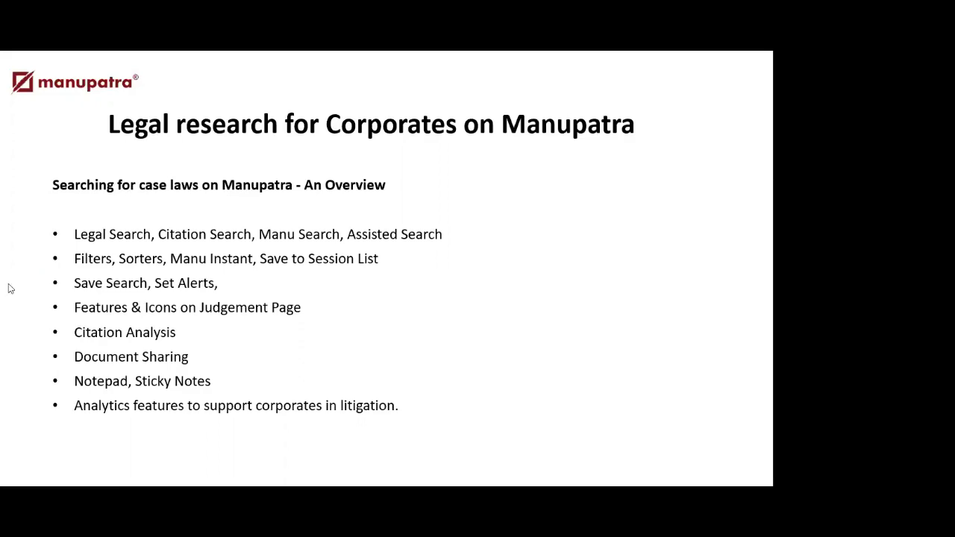
{"action": "key", "text": "alt+Tab"}
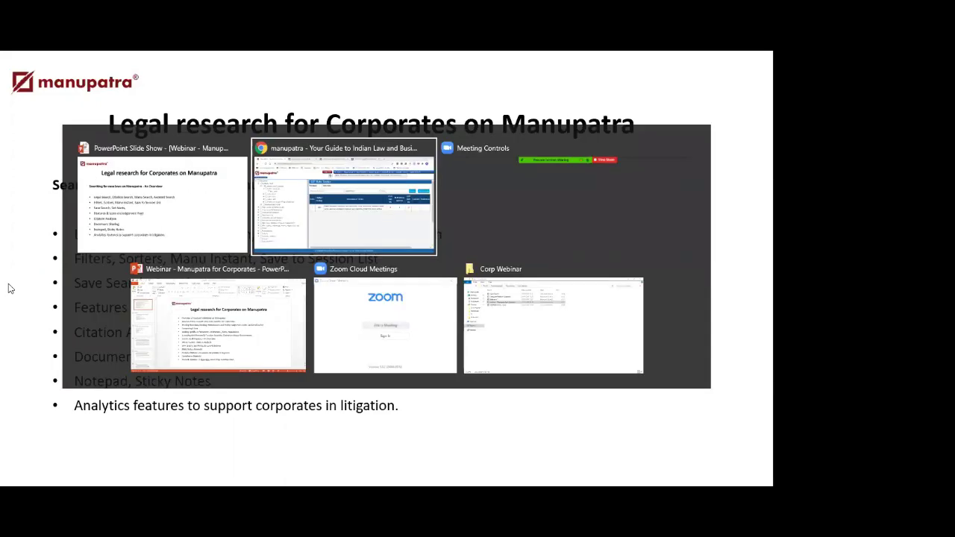
{"action": "key", "text": "Escape"}
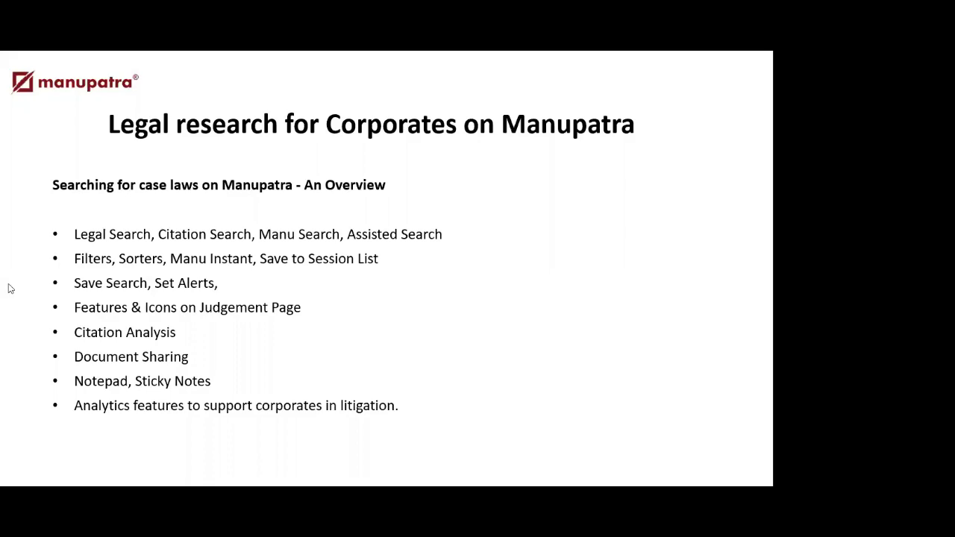
{"action": "key", "text": "alt+Tab"}
{"action": "key", "text": "Tab"}
{"action": "key", "text": "Tab"}
{"action": "key", "text": "Tab"}
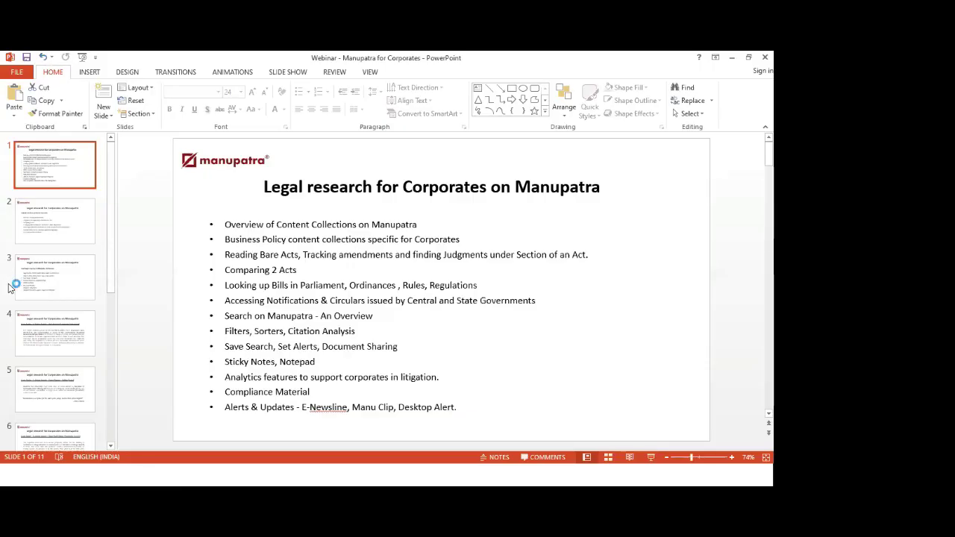
{"action": "key", "text": "alt+Tab"}
{"action": "key", "text": "Tab"}
{"action": "key", "text": "Tab"}
{"action": "key", "text": "Tab"}
{"action": "key", "text": "Tab"}
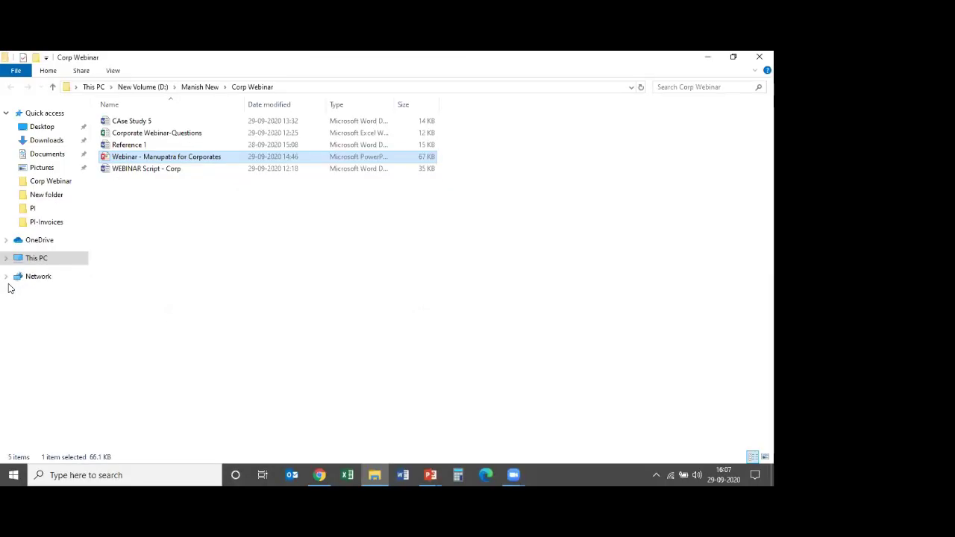
{"action": "key", "text": "super"}
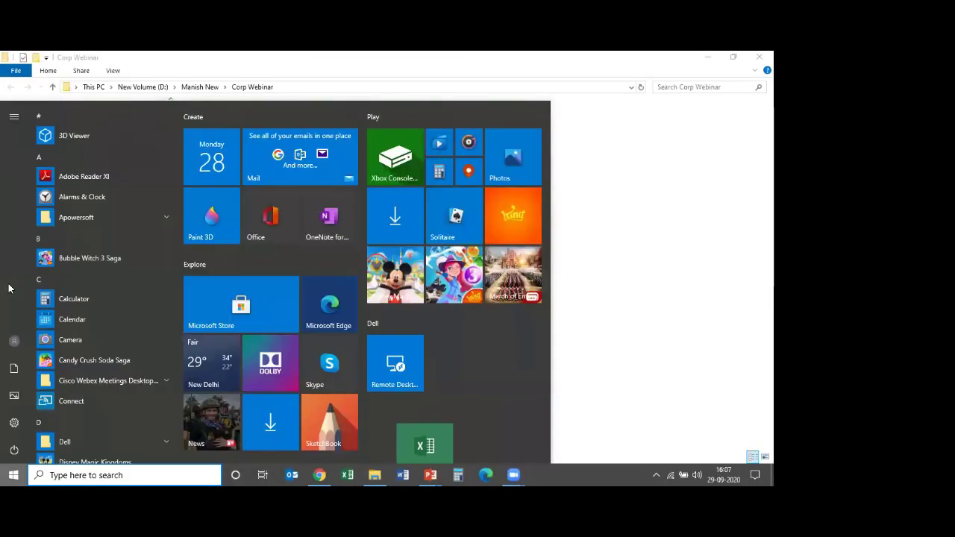
{"action": "key", "text": "super"}
Switch back to Manupatra in Chrome and collapse the Supreme Court Judgment branch in the contents tree
{"action": "key", "text": "alt+Tab"}
{"action": "key", "text": "Tab"}
{"action": "key", "text": "Tab"}
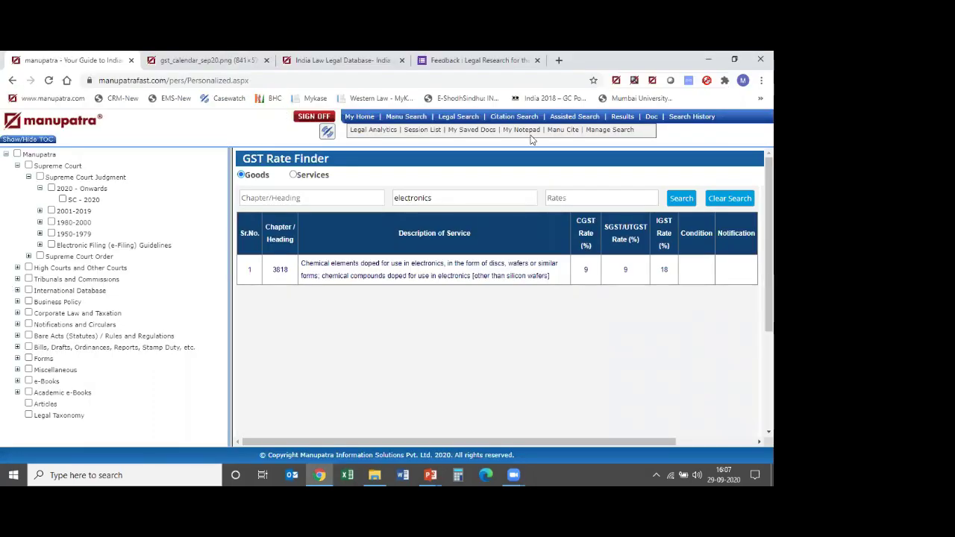
{"action": "left_click", "coordinate": [28, 178]}
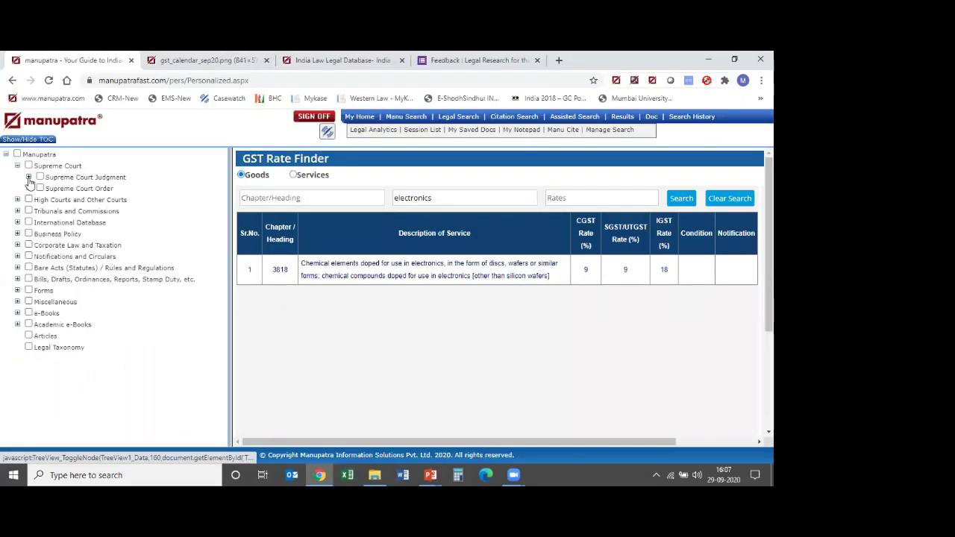
Run a Legal Search with the subject Company and sub subject amalgamation, narrowing the contents pane to give the form more room
{"action": "left_click", "coordinate": [459, 119]}
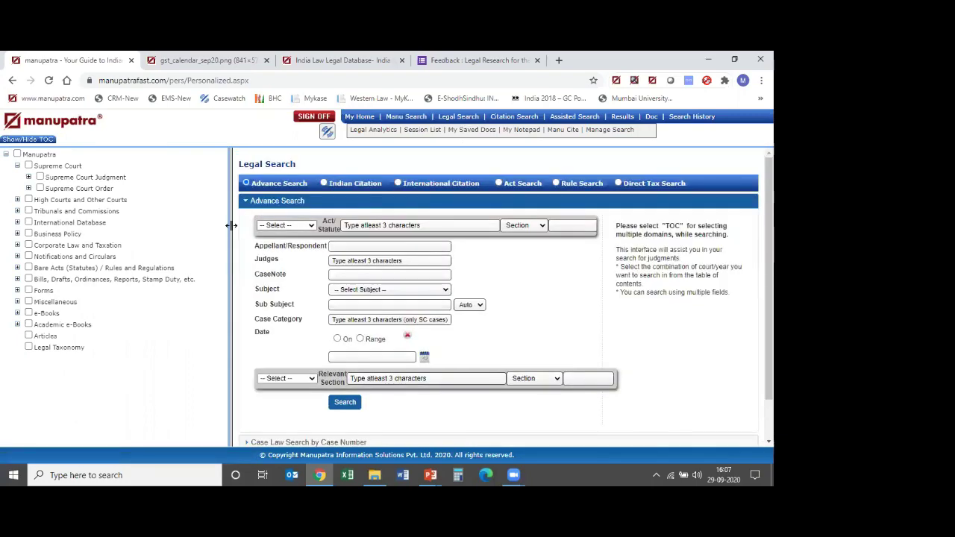
{"action": "left_click_drag", "start_coordinate": [231, 224], "coordinate": [168, 234]}
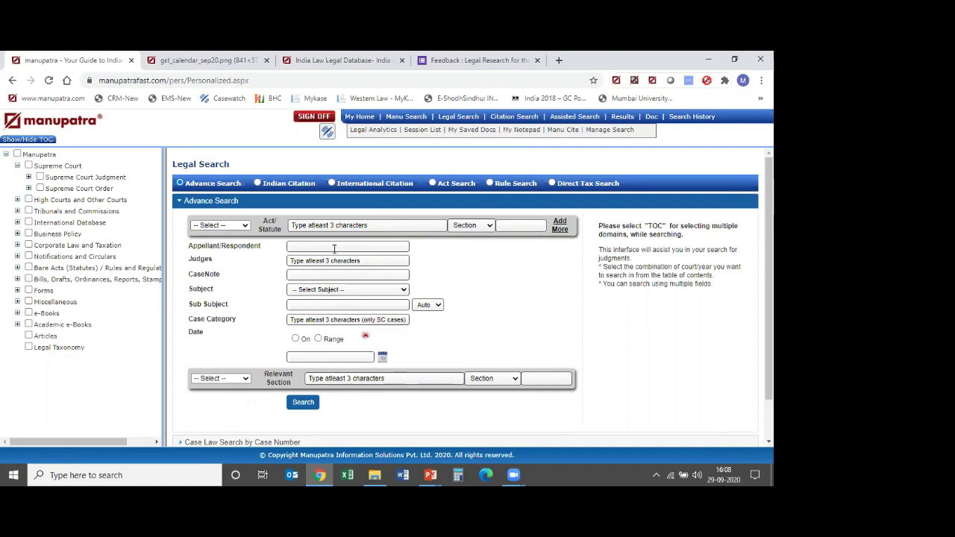
{"action": "left_click", "coordinate": [359, 293]}
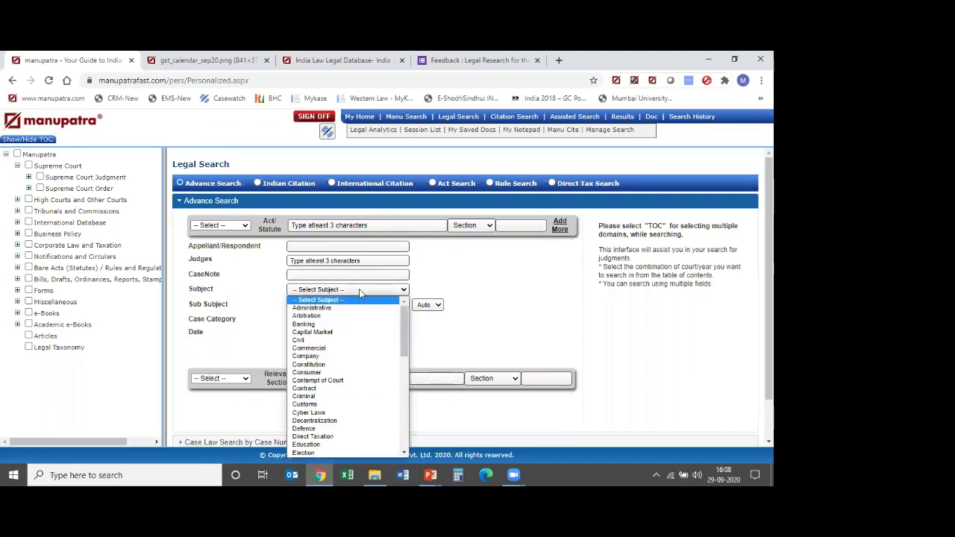
{"action": "left_click", "coordinate": [321, 357]}
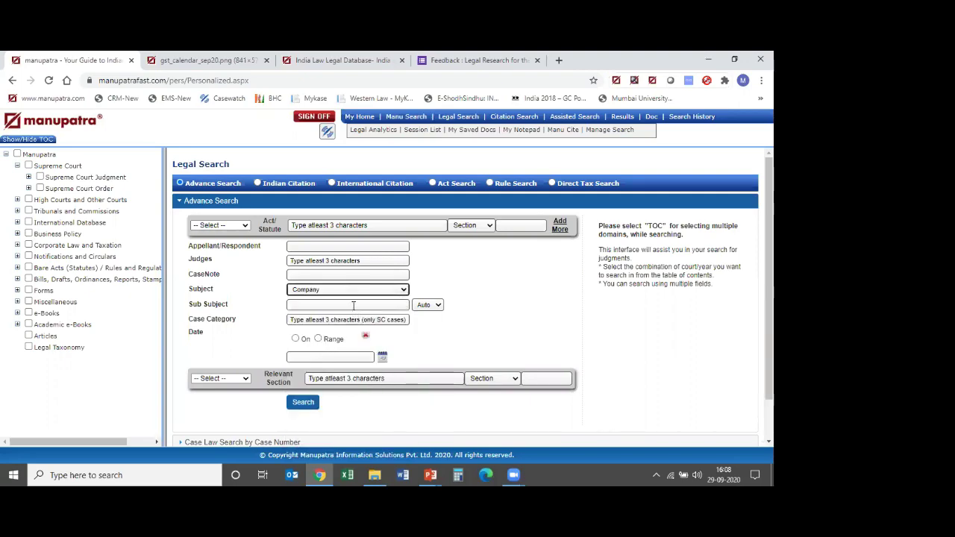
{"action": "left_click", "coordinate": [354, 305]}
{"action": "left_click", "coordinate": [321, 347]}
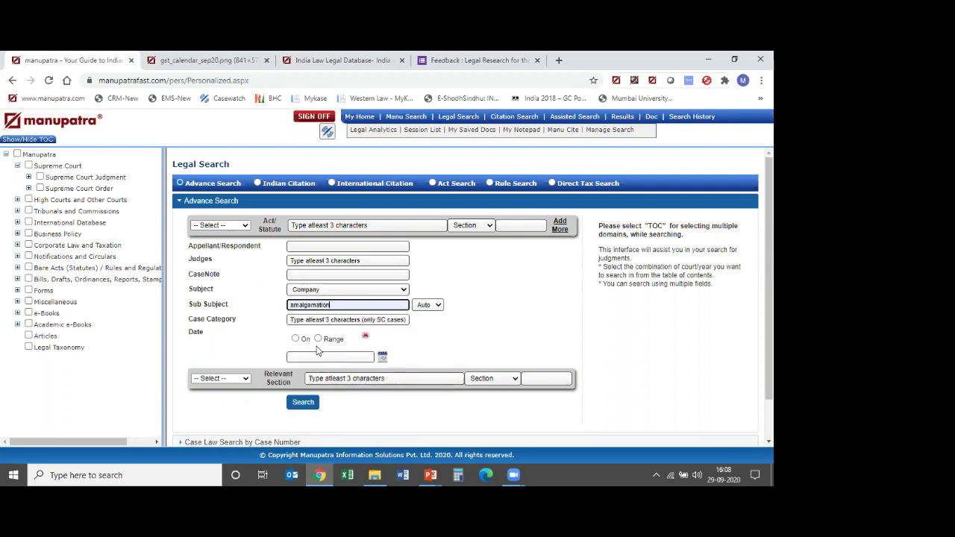
{"action": "left_click", "coordinate": [306, 403]}
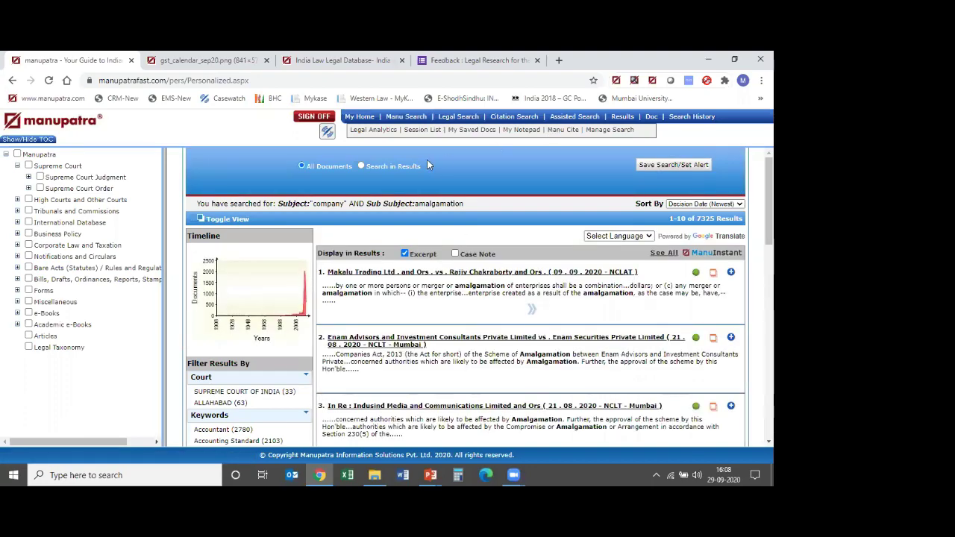
Start a new Legal Search and enter tata motors as the Appellant/Respondent
{"action": "left_click", "coordinate": [450, 119]}
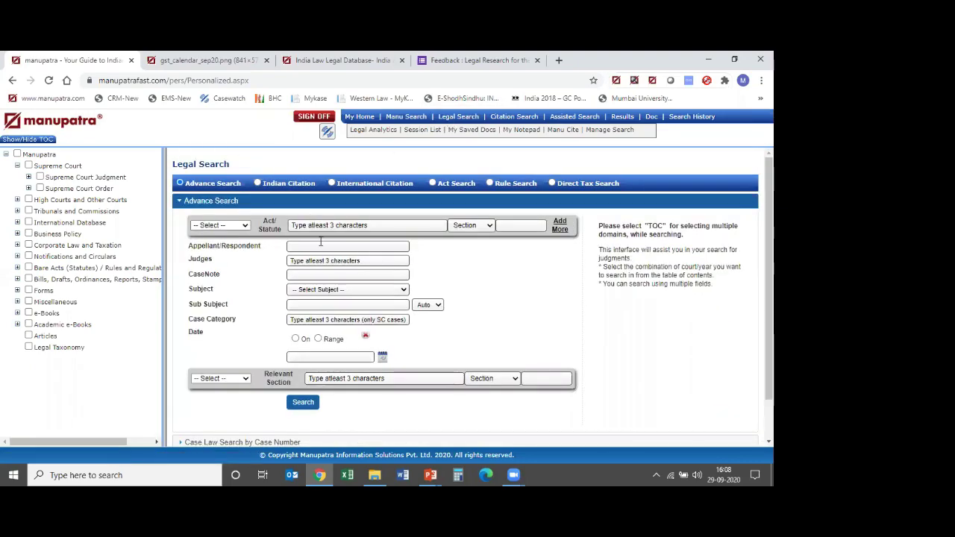
{"action": "left_click", "coordinate": [316, 247]}
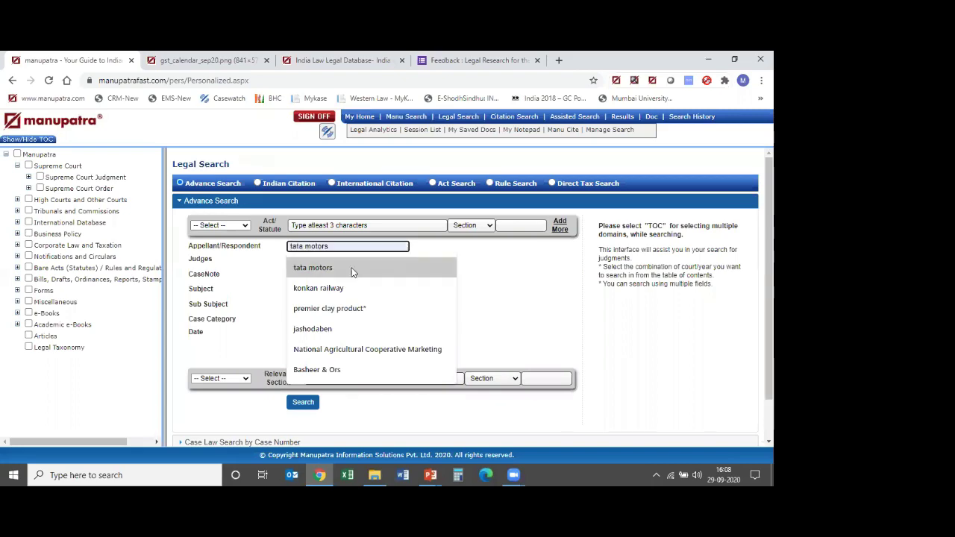
{"action": "left_click", "coordinate": [318, 268]}
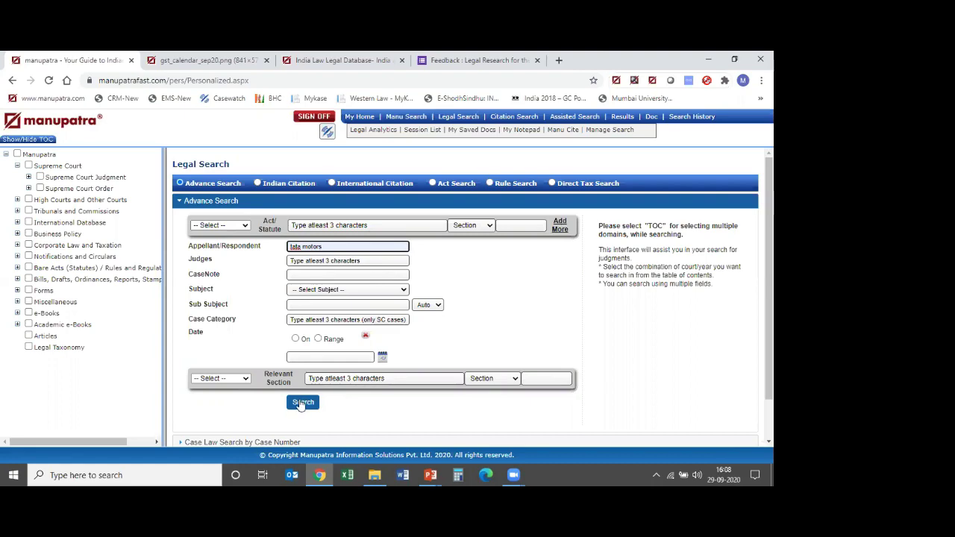
Try limiting the search to Supreme Court and the Bombay High Court, and clear both selections
{"action": "left_click", "coordinate": [28, 168]}
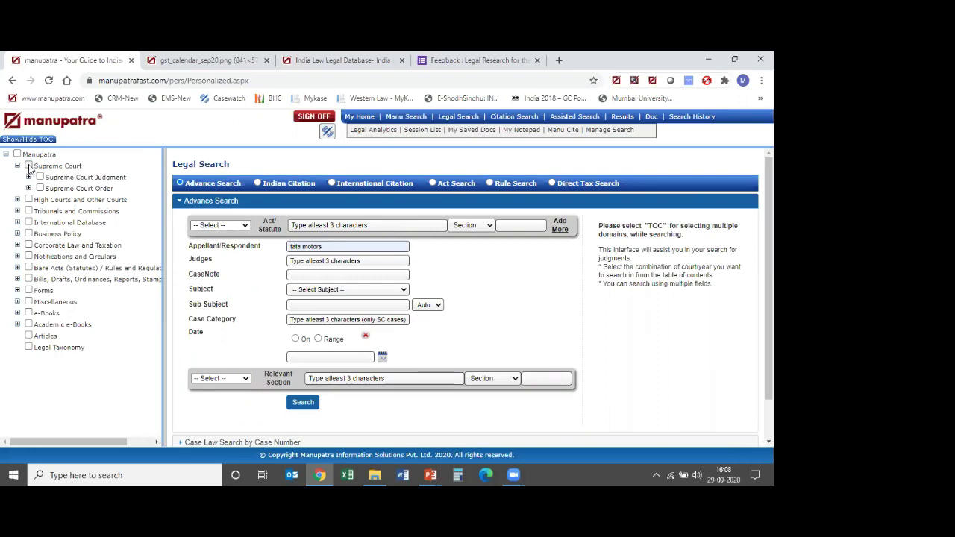
{"action": "left_click", "coordinate": [28, 169]}
{"action": "left_click", "coordinate": [17, 200]}
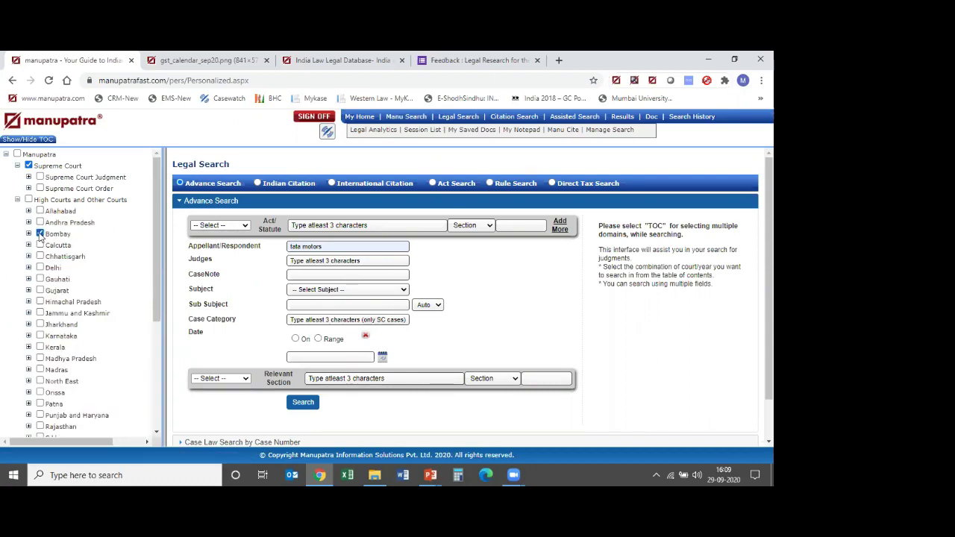
{"action": "left_click", "coordinate": [40, 234]}
{"action": "left_click", "coordinate": [29, 165]}
{"action": "left_click", "coordinate": [17, 200]}
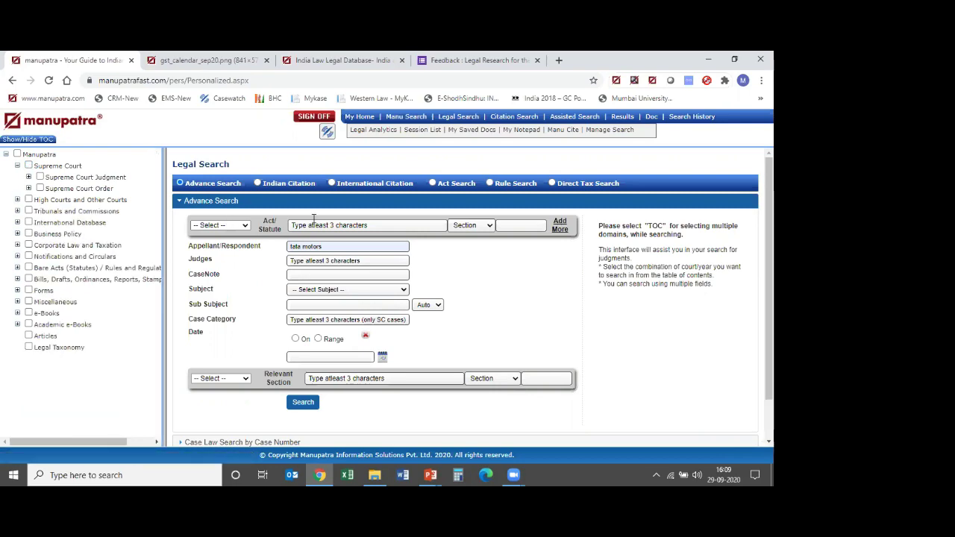
Run the tata motors party search across all courts and look through the listed judgments
{"action": "left_click", "coordinate": [303, 403]}
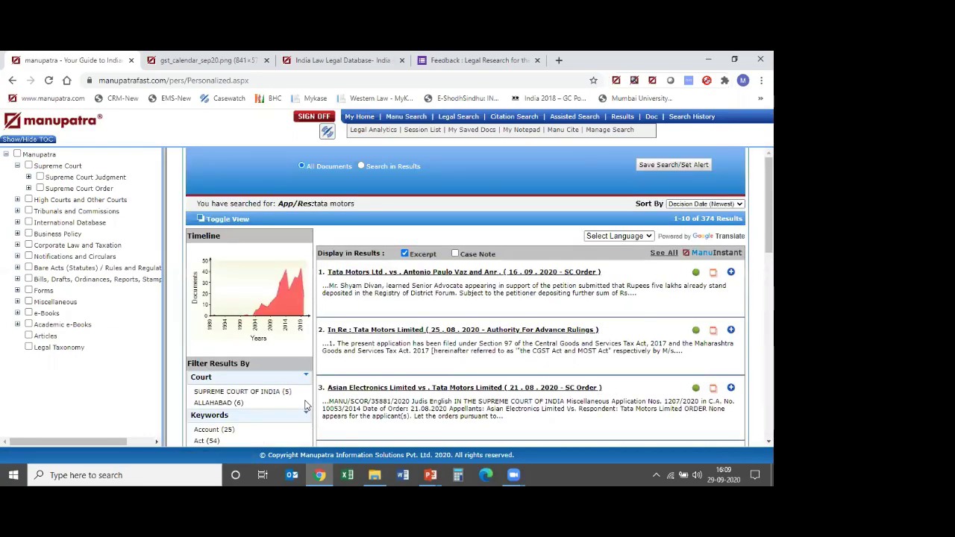
{"action": "scroll", "coordinate": [532, 301], "scroll_direction": "down", "scroll_amount": 1}
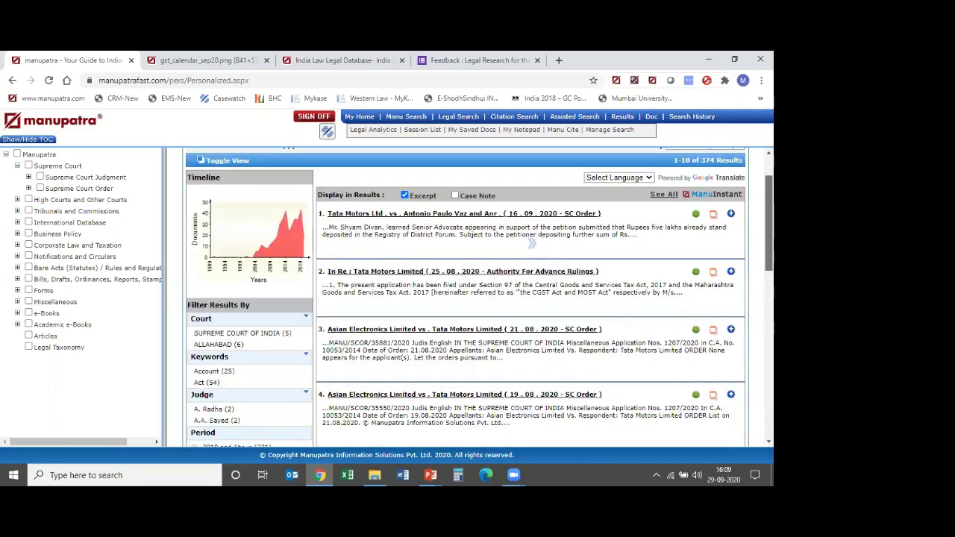
{"action": "scroll", "coordinate": [531, 243], "scroll_direction": "down", "scroll_amount": 1}
{"action": "scroll", "coordinate": [531, 244], "scroll_direction": "up", "scroll_amount": 1}
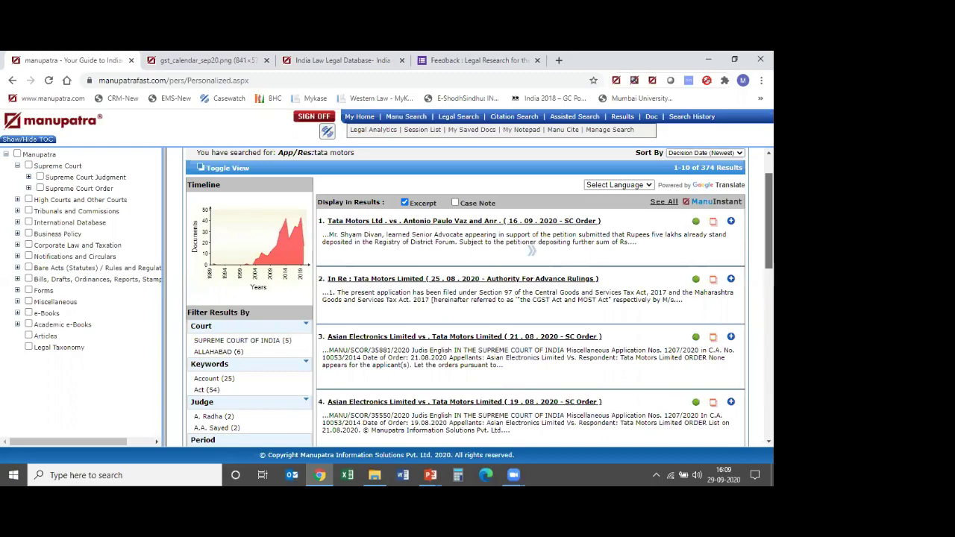
Sort the tata motors results by Relevance and look through the reordered list
{"action": "left_click", "coordinate": [730, 153]}
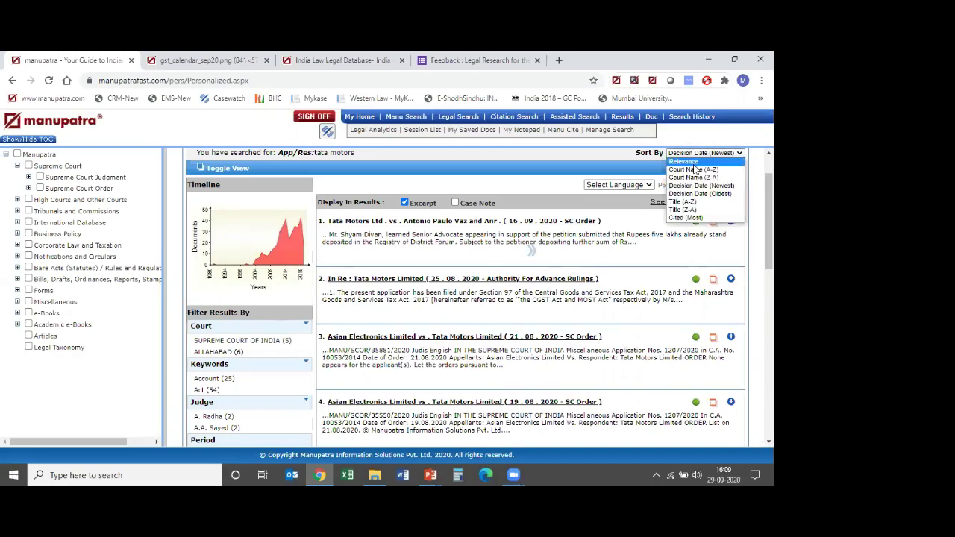
{"action": "left_click", "coordinate": [694, 162]}
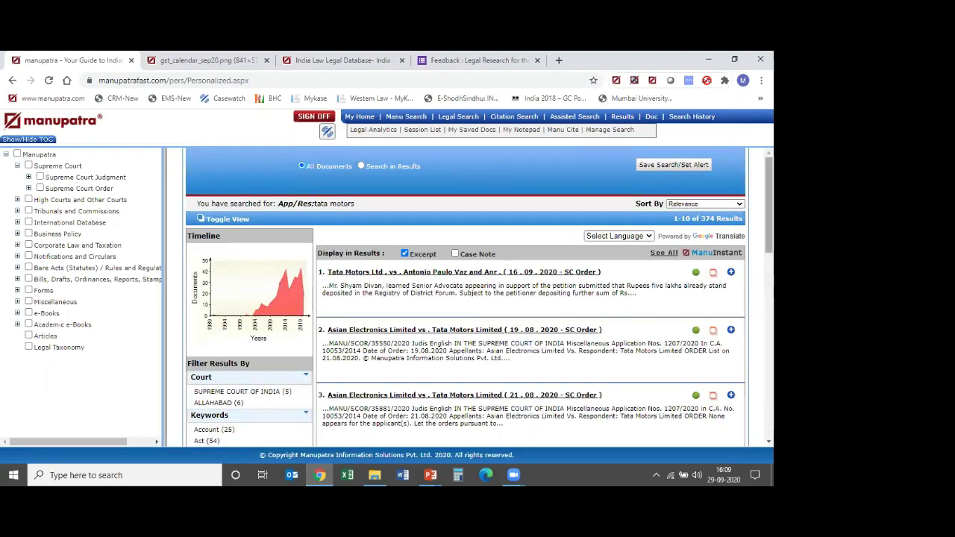
{"action": "scroll", "coordinate": [768, 216], "scroll_direction": "down", "scroll_amount": 1}
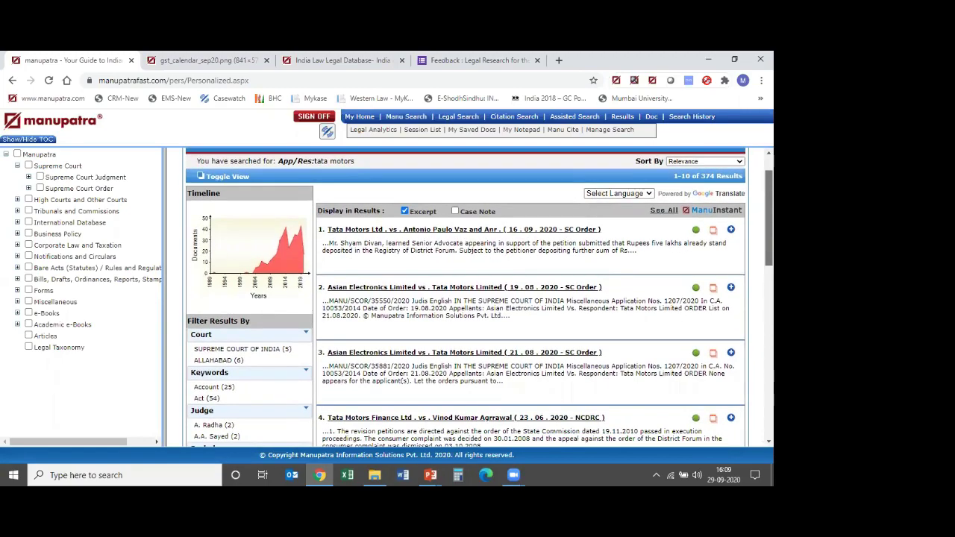
{"action": "scroll", "coordinate": [769, 216], "scroll_direction": "down", "scroll_amount": 2}
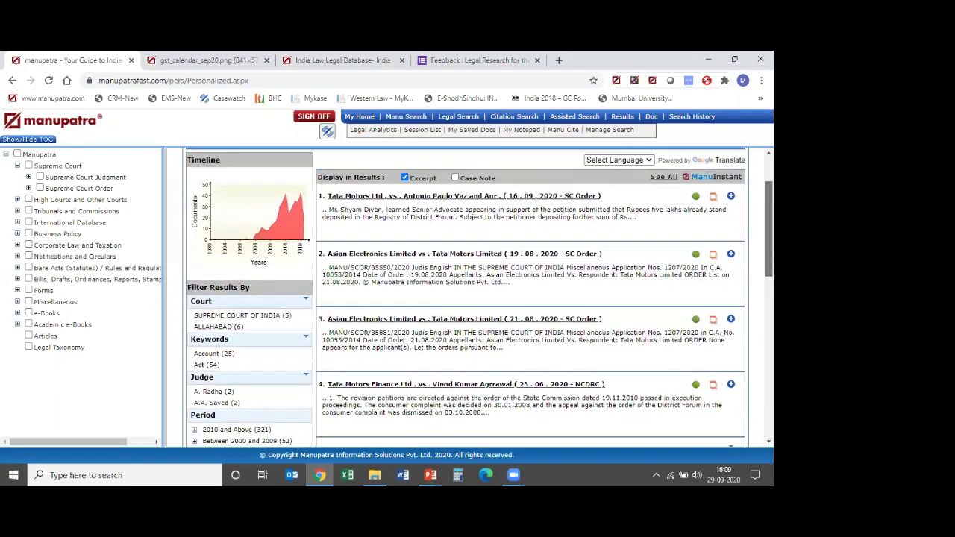
Look through the court filter, try narrowing the tata motors results to a single judge, and restore all judges
{"action": "left_click", "coordinate": [306, 302]}
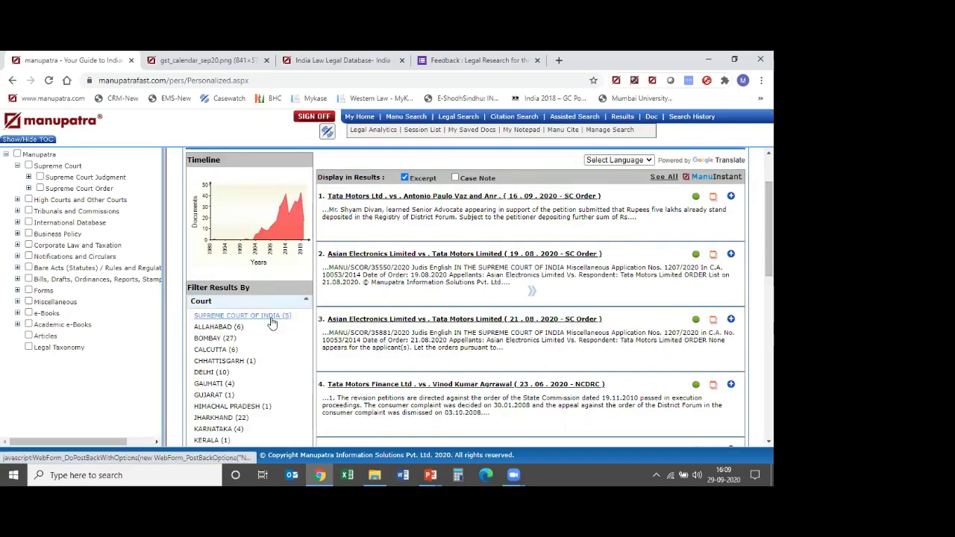
{"action": "left_click", "coordinate": [307, 302]}
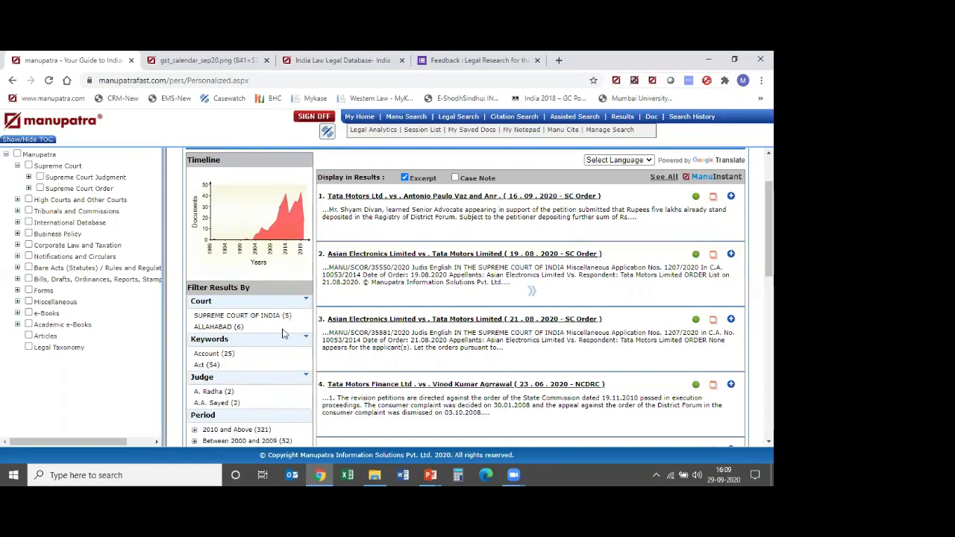
{"action": "left_click", "coordinate": [306, 376]}
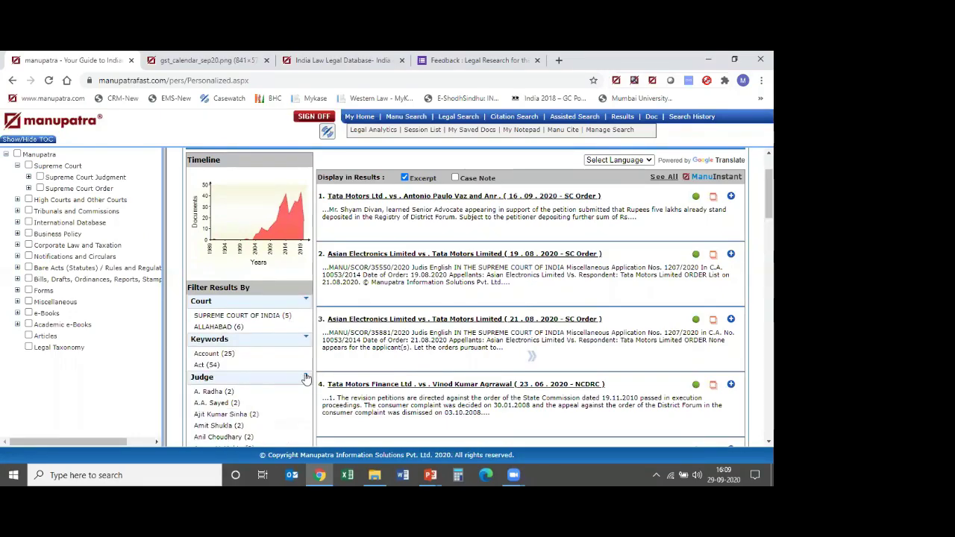
{"action": "scroll", "coordinate": [531, 298], "scroll_direction": "down", "scroll_amount": 5}
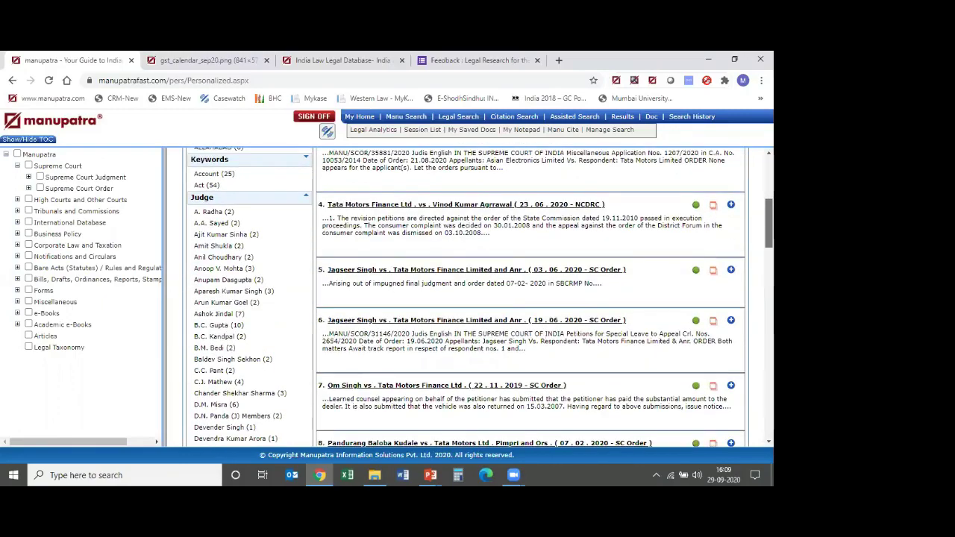
{"action": "left_click", "coordinate": [224, 268]}
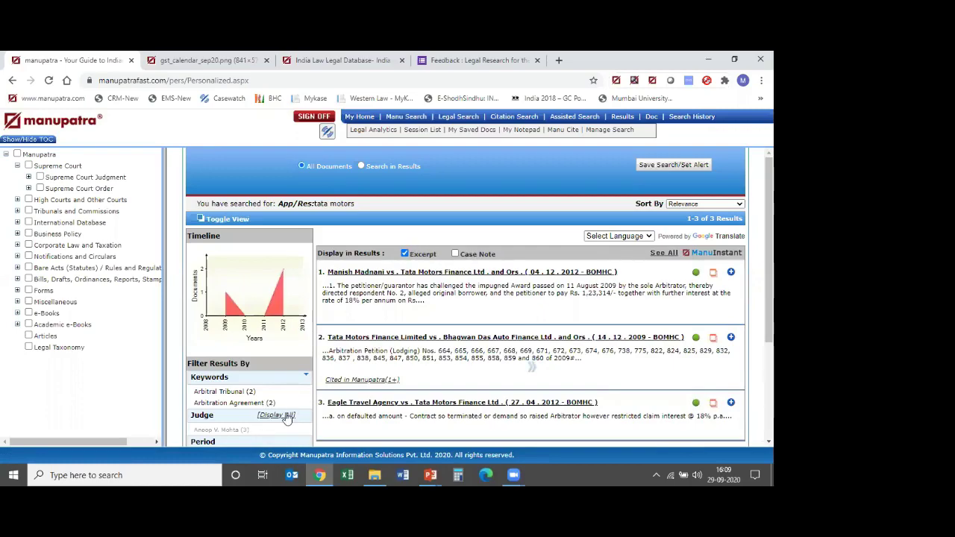
{"action": "left_click", "coordinate": [286, 417]}
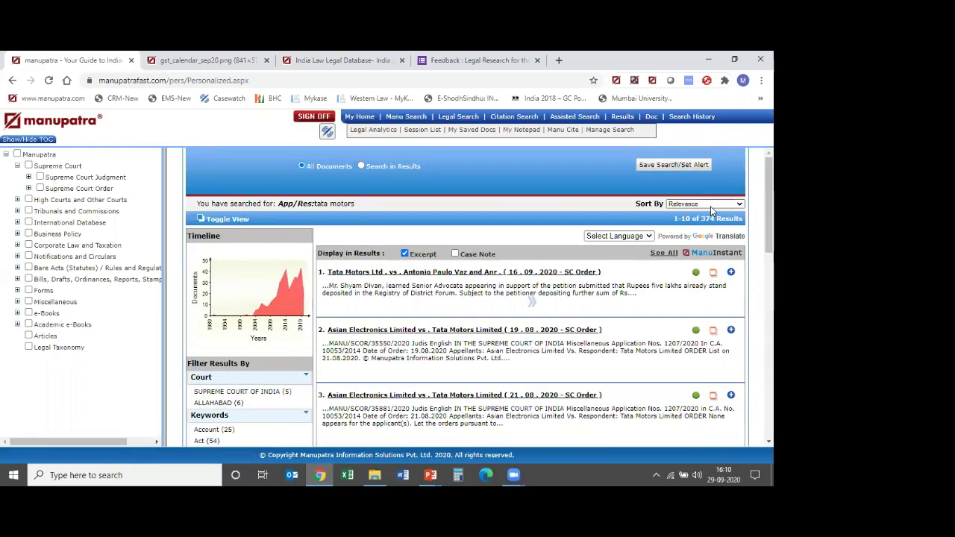
Look through the remaining result filters, including Period, Document Type, Industry, Publisher and Judge Bench
{"action": "scroll", "coordinate": [480, 297], "scroll_direction": "down", "scroll_amount": 3}
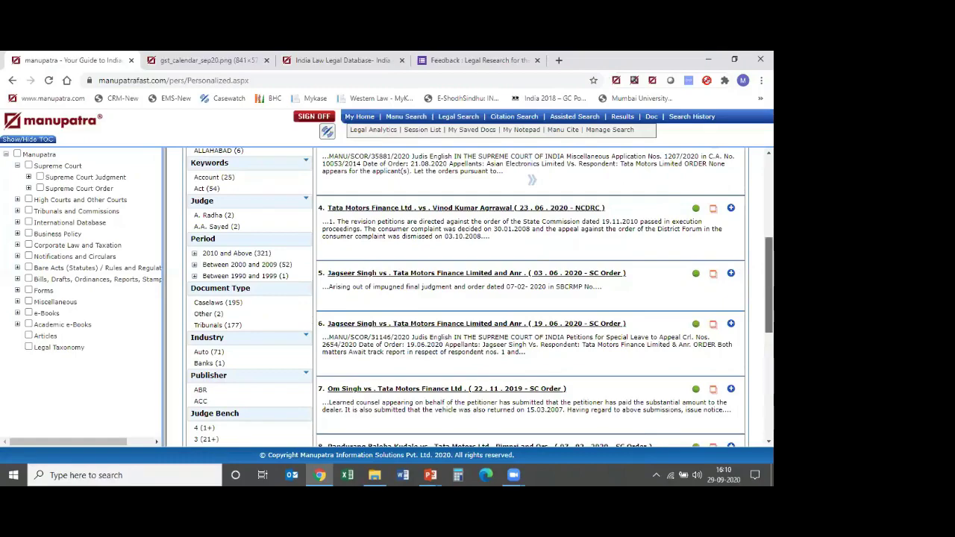
{"action": "scroll", "coordinate": [265, 283], "scroll_direction": "down", "scroll_amount": 3}
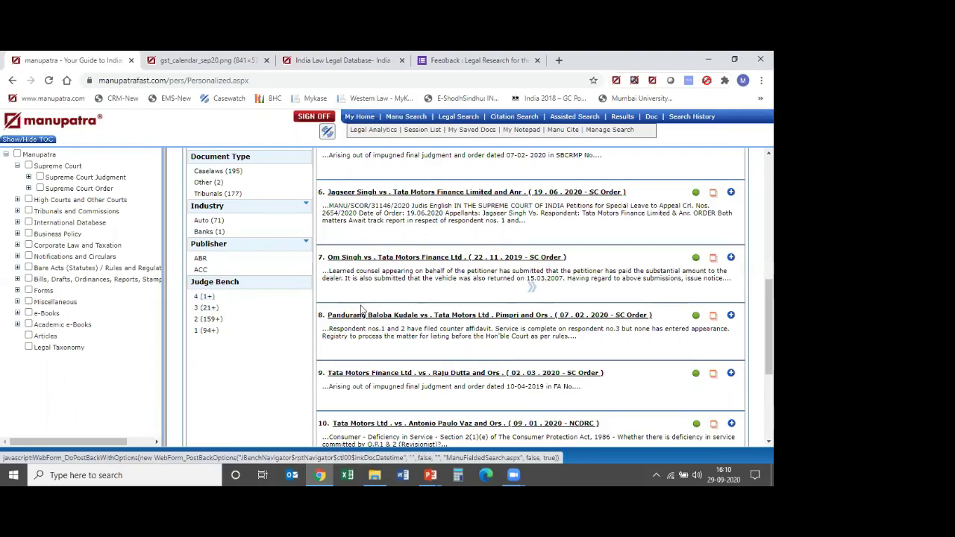
{"action": "left_click", "coordinate": [531, 287]}
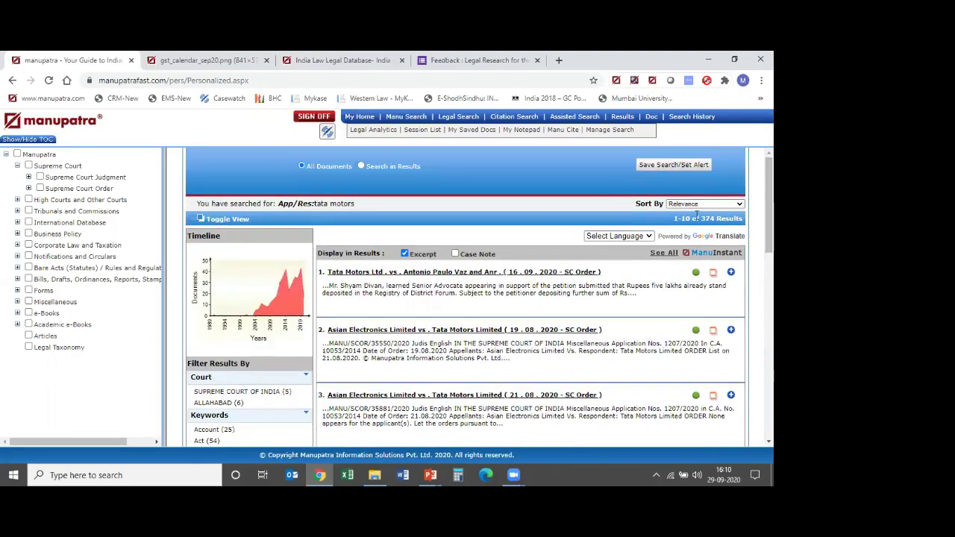
Sort the tata motors results by Decision Date (Newest), and re-sort them by Cited (Most)
{"action": "left_click", "coordinate": [404, 253]}
{"action": "left_click", "coordinate": [710, 204]}
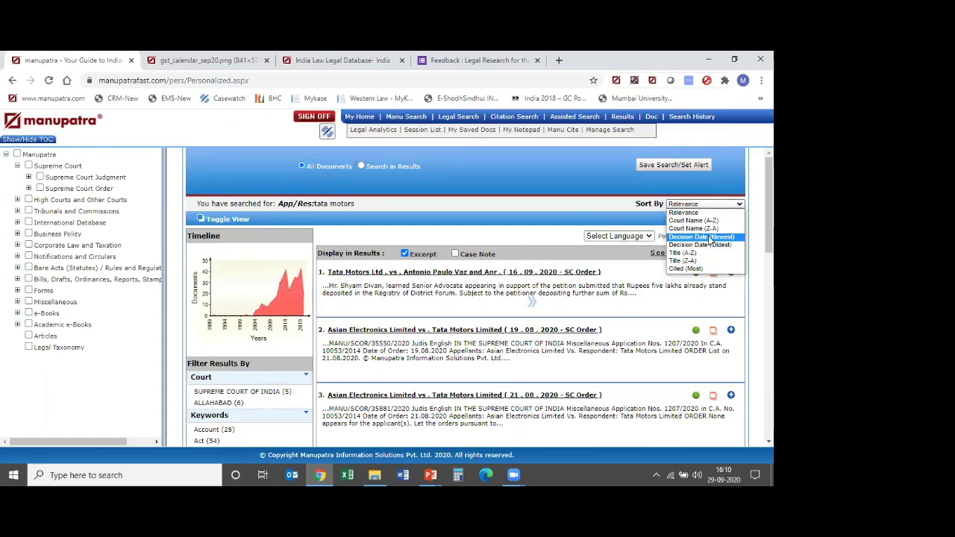
{"action": "left_click", "coordinate": [711, 237]}
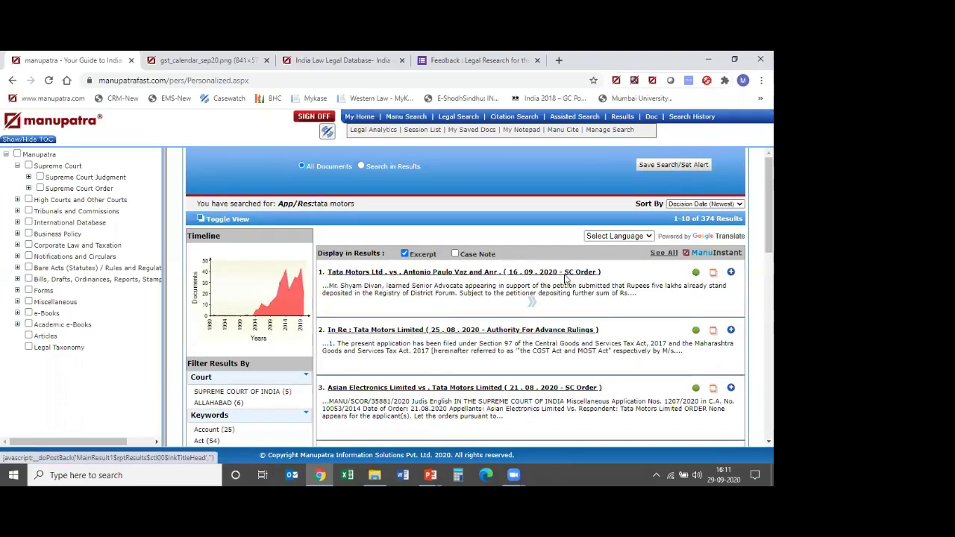
{"action": "left_click", "coordinate": [740, 204]}
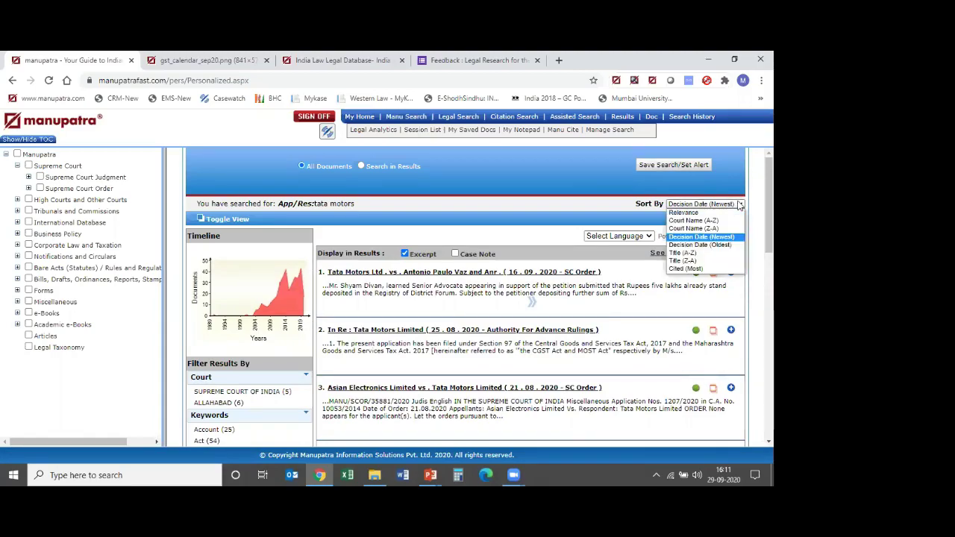
{"action": "left_click", "coordinate": [695, 269]}
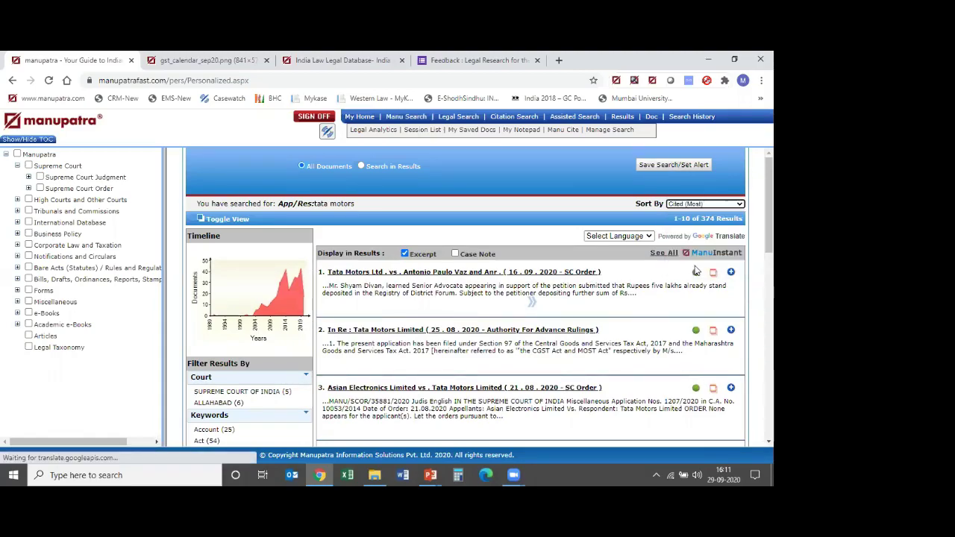
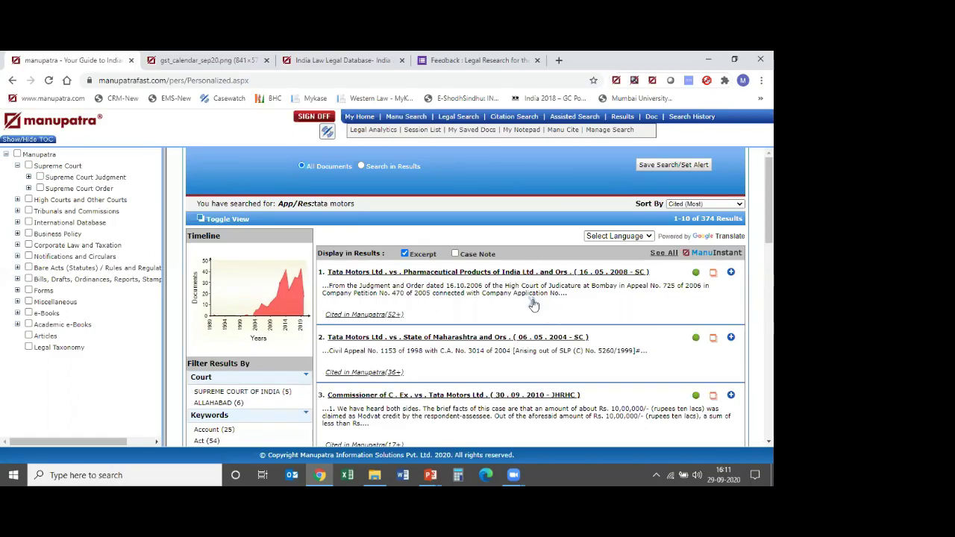
Read the ManuInstant summary of Tata Motors Ltd. vs. Pharmaceutical Products of India Ltd. through to its disposition and close it
{"action": "left_click", "coordinate": [533, 302]}
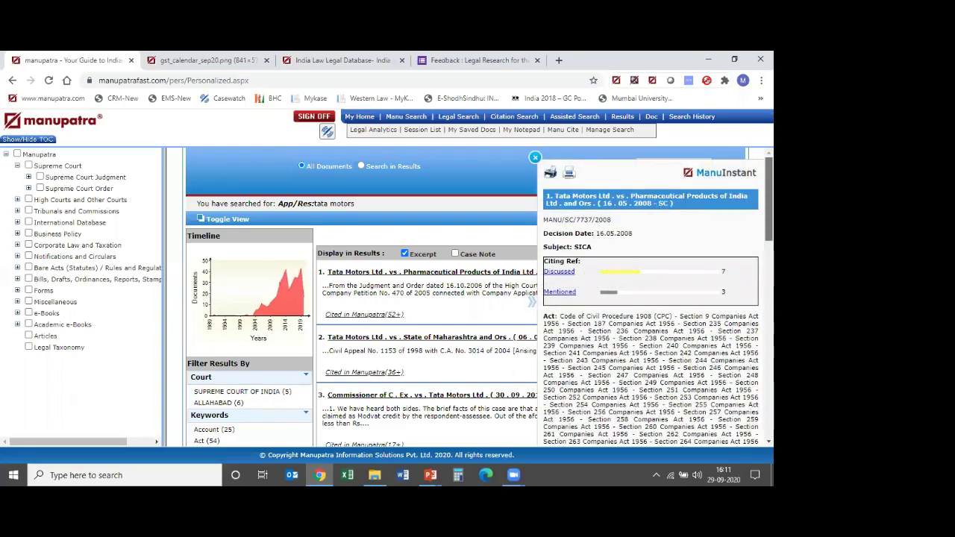
{"action": "scroll", "coordinate": [479, 299], "scroll_direction": "down", "scroll_amount": 1}
{"action": "scroll", "coordinate": [479, 298], "scroll_direction": "down", "scroll_amount": 3}
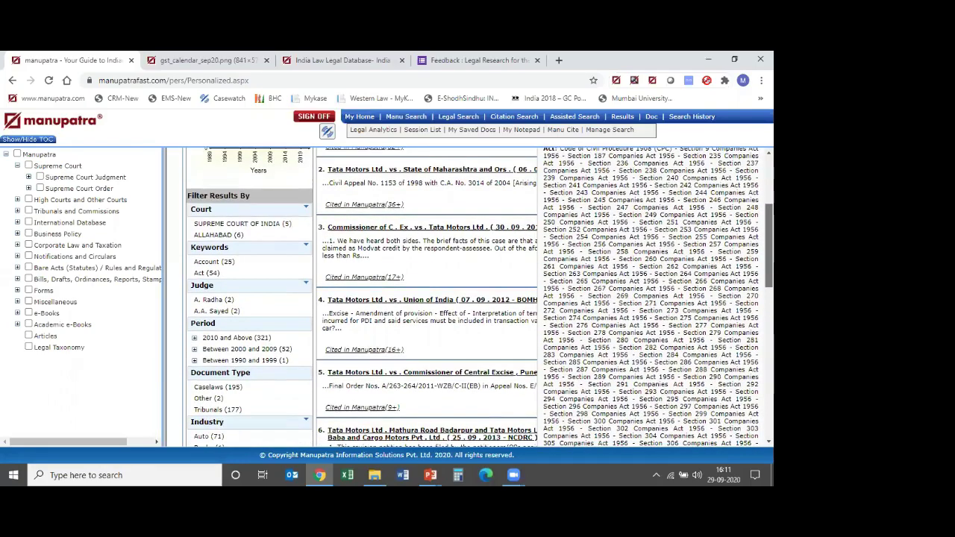
{"action": "scroll", "coordinate": [479, 299], "scroll_direction": "down", "scroll_amount": 8}
{"action": "scroll", "coordinate": [479, 299], "scroll_direction": "down", "scroll_amount": 3}
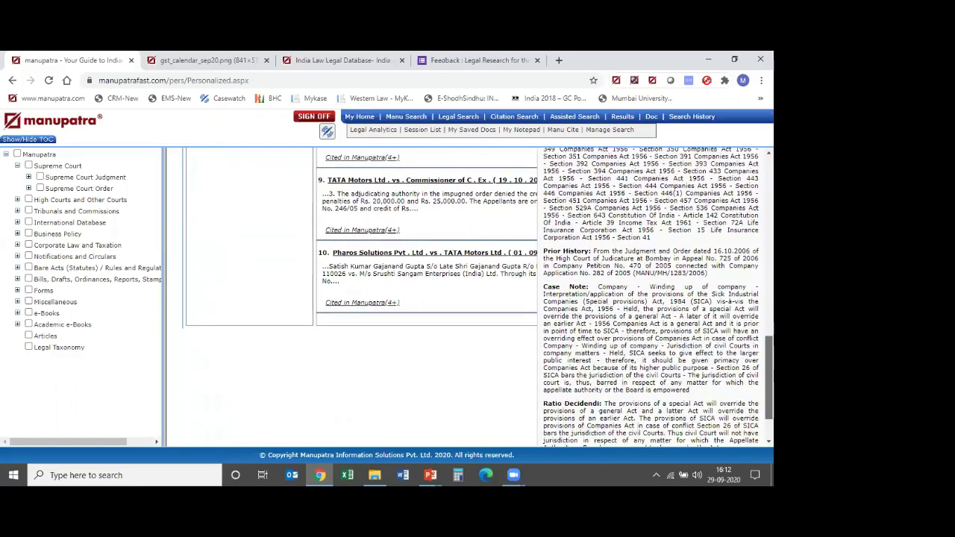
{"action": "scroll", "coordinate": [479, 299], "scroll_direction": "down", "scroll_amount": 2}
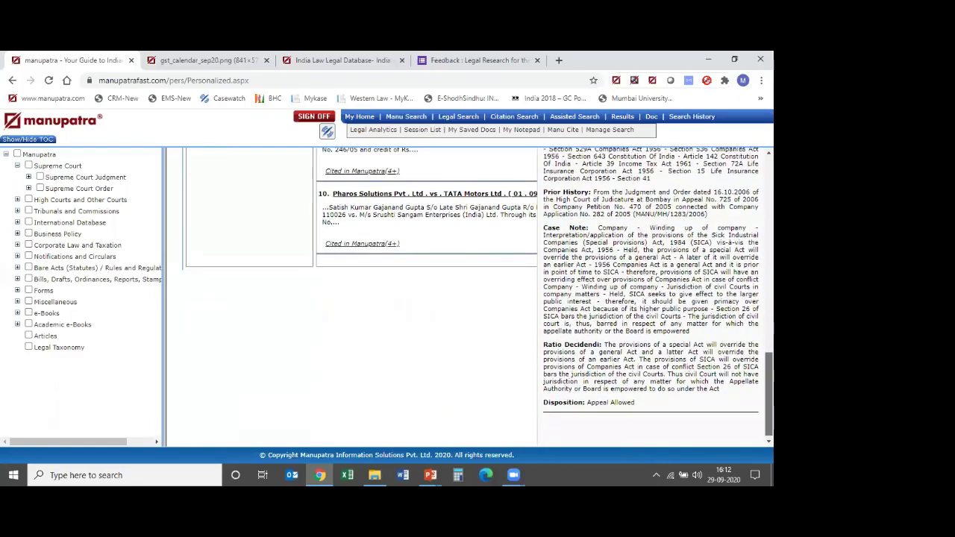
{"action": "scroll", "coordinate": [479, 298], "scroll_direction": "up", "scroll_amount": 12}
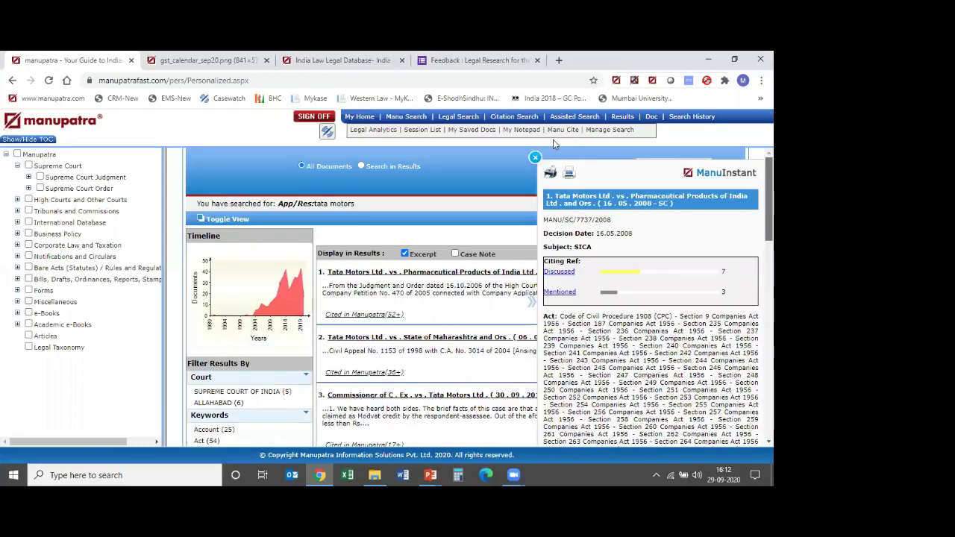
{"action": "left_click", "coordinate": [535, 157]}
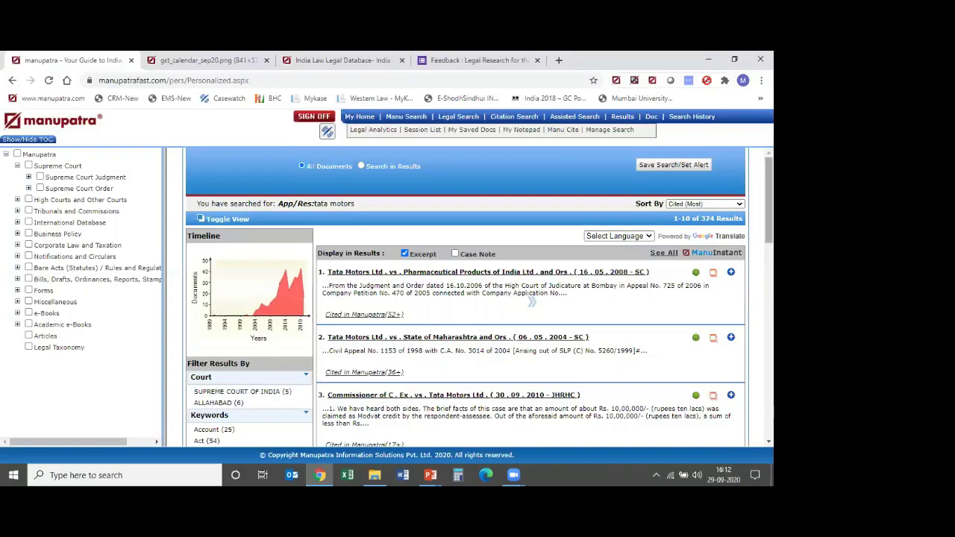
Add the Pharmaceutical Products of India judgment and the Commissioner of C. Ex. vs. Tata Motors Ltd. judgment to the session list
{"action": "scroll", "coordinate": [479, 297], "scroll_direction": "down", "scroll_amount": 1}
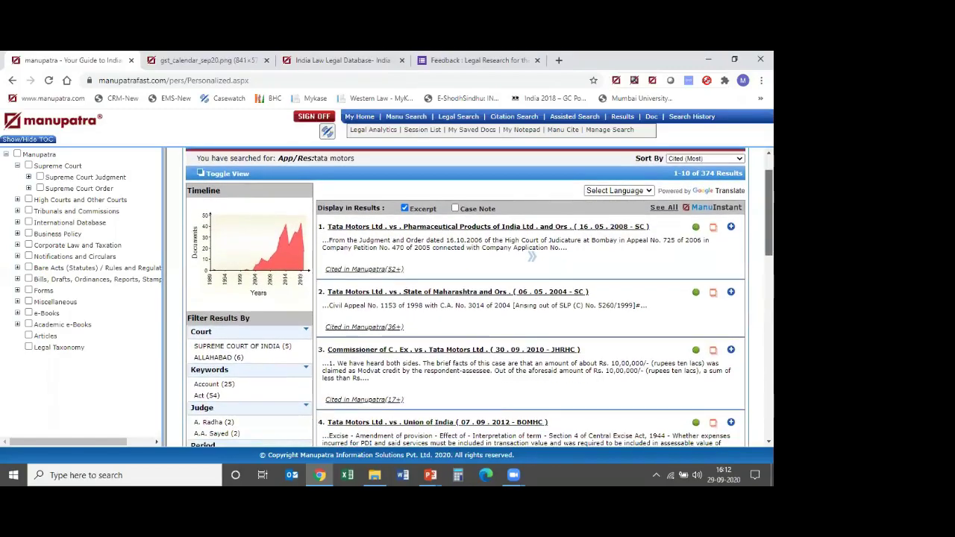
{"action": "scroll", "coordinate": [531, 256], "scroll_direction": "down", "scroll_amount": 1}
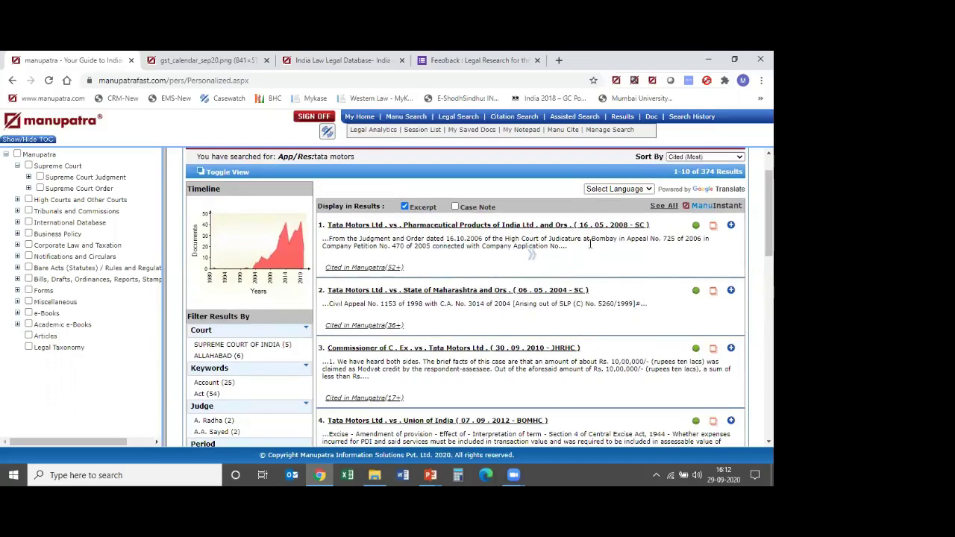
{"action": "left_click", "coordinate": [731, 227]}
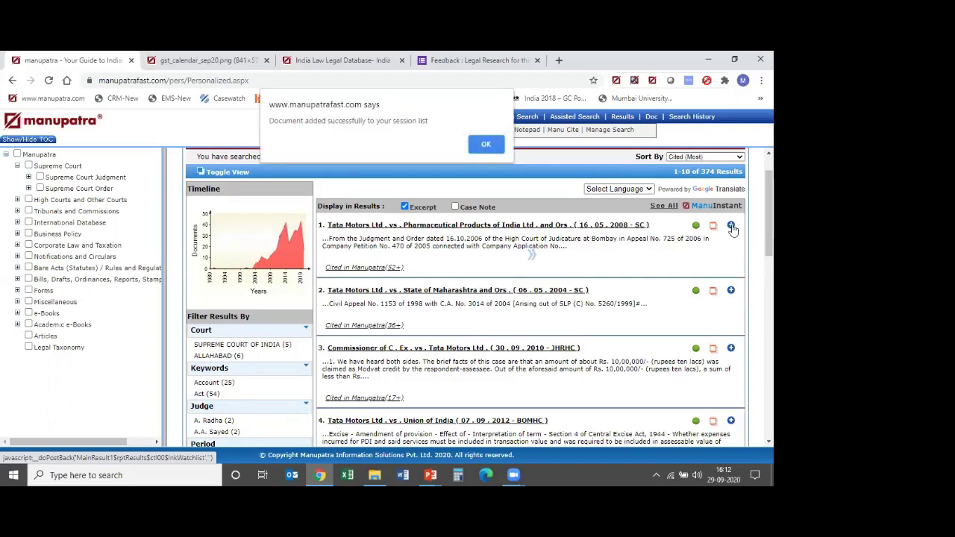
{"action": "left_click", "coordinate": [485, 144]}
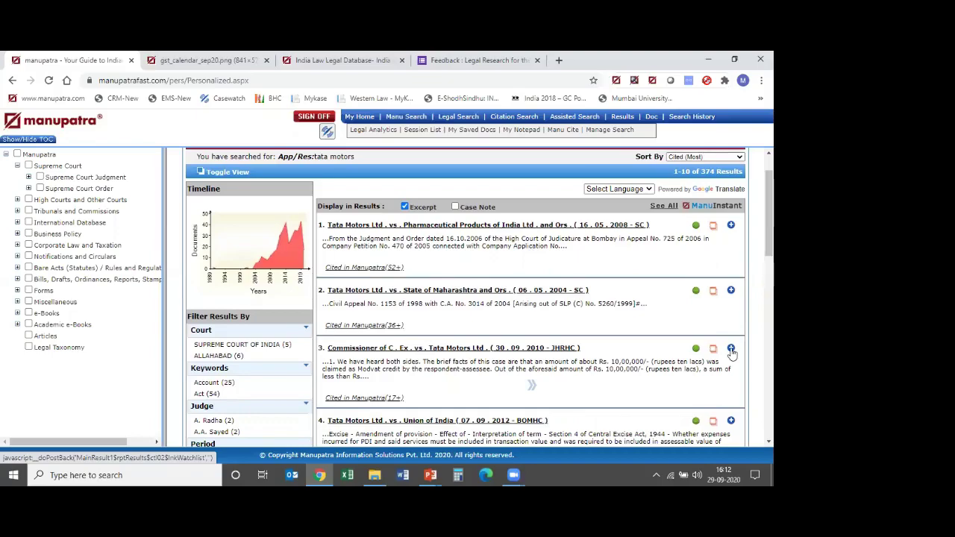
{"action": "left_click", "coordinate": [731, 349]}
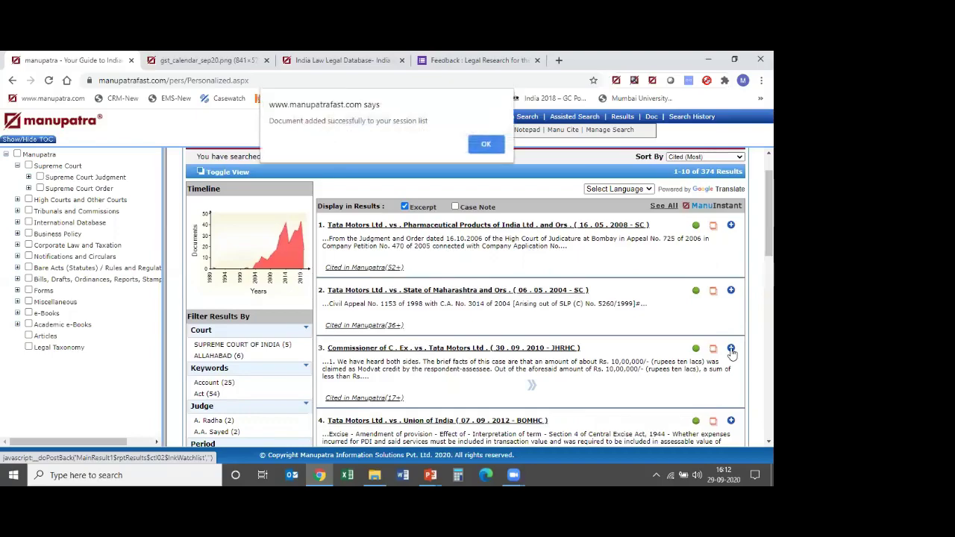
{"action": "left_click", "coordinate": [483, 145]}
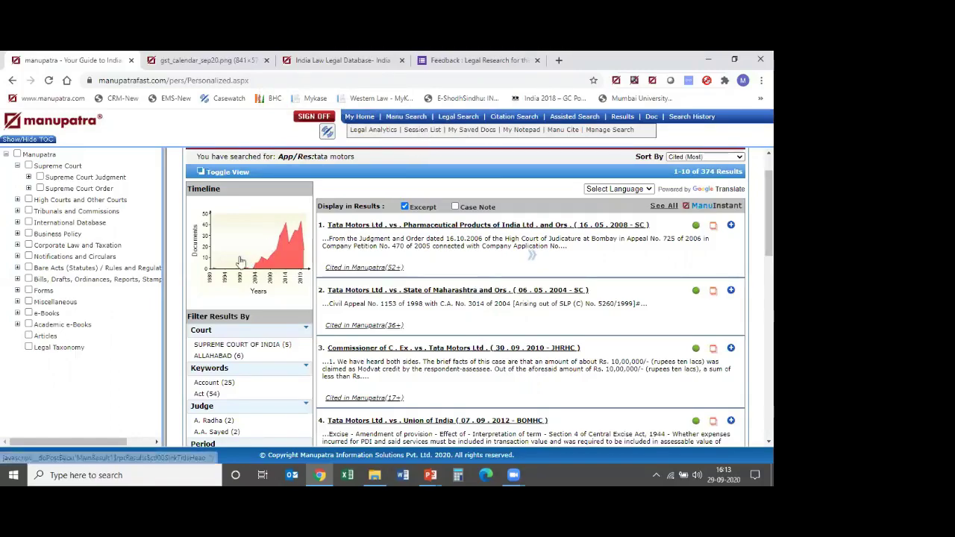
View the saved judgments in the Session List and return to the tata motors results
{"action": "left_click", "coordinate": [417, 131]}
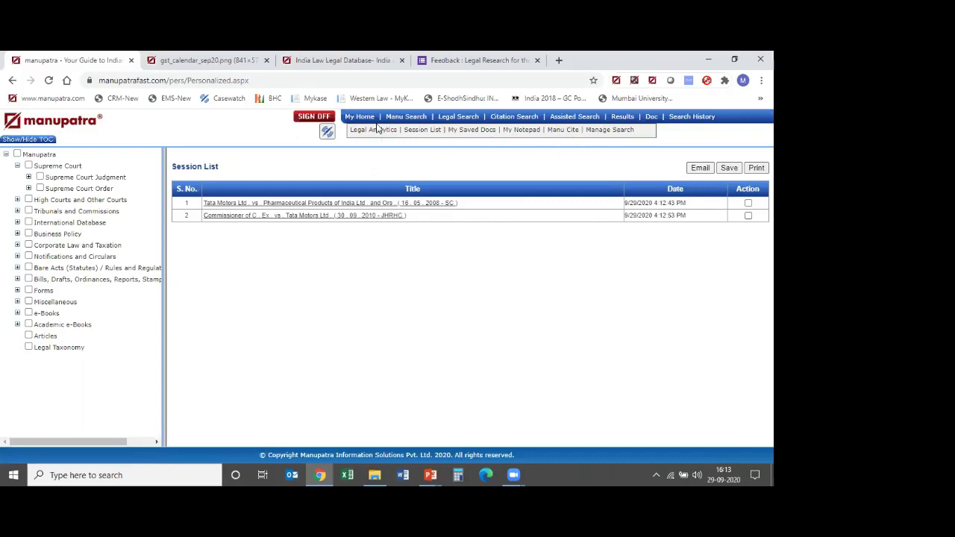
{"action": "left_click", "coordinate": [623, 121]}
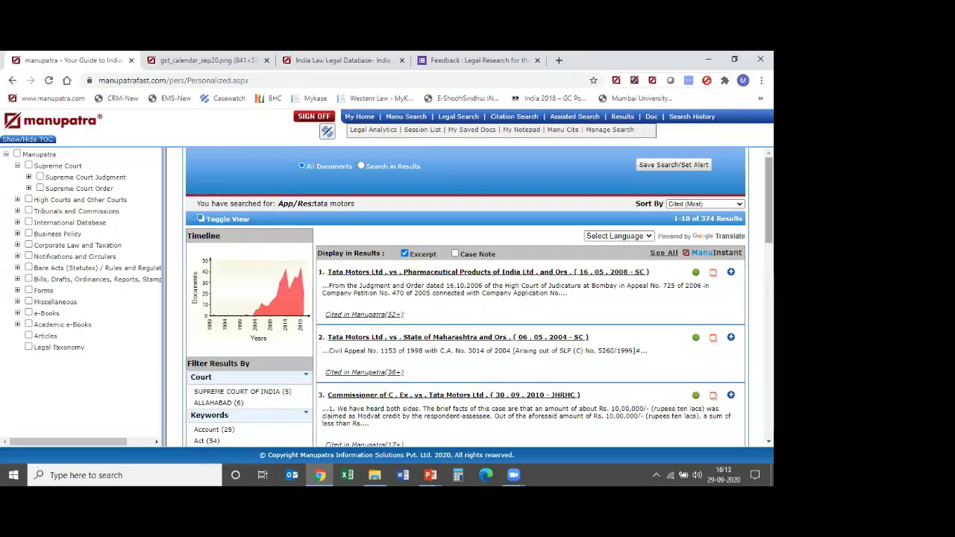
{"action": "scroll", "coordinate": [477, 299], "scroll_direction": "down", "scroll_amount": 2}
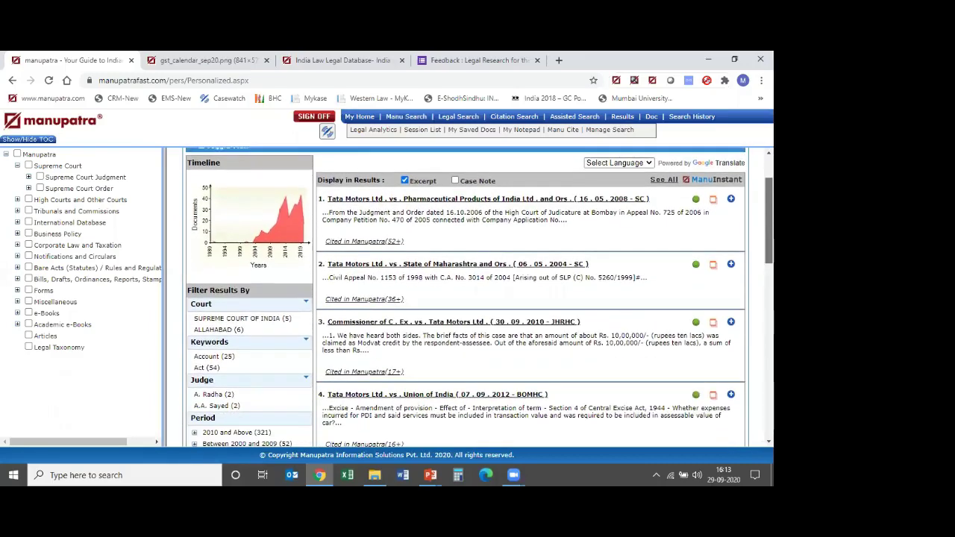
{"action": "scroll", "coordinate": [477, 298], "scroll_direction": "down", "scroll_amount": 2}
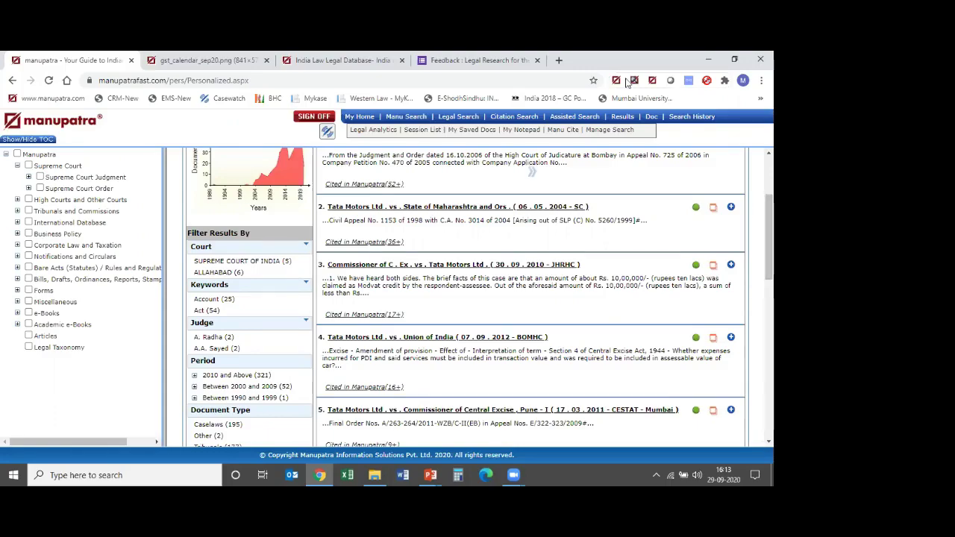
Start a new Legal Search and choose NEGOTIABLE INSTRUMENTS ACT 1881 as the act
{"action": "left_click", "coordinate": [454, 118]}
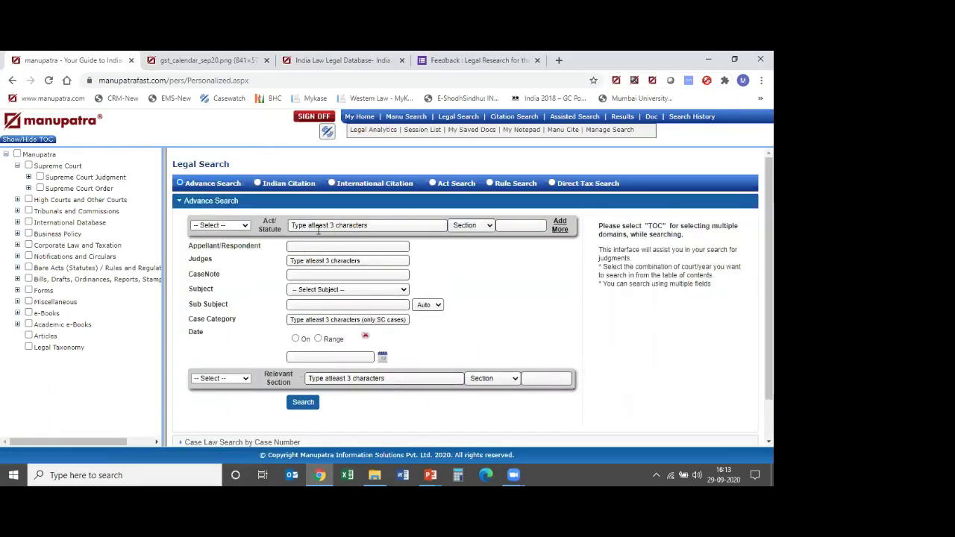
{"action": "left_click", "coordinate": [319, 226]}
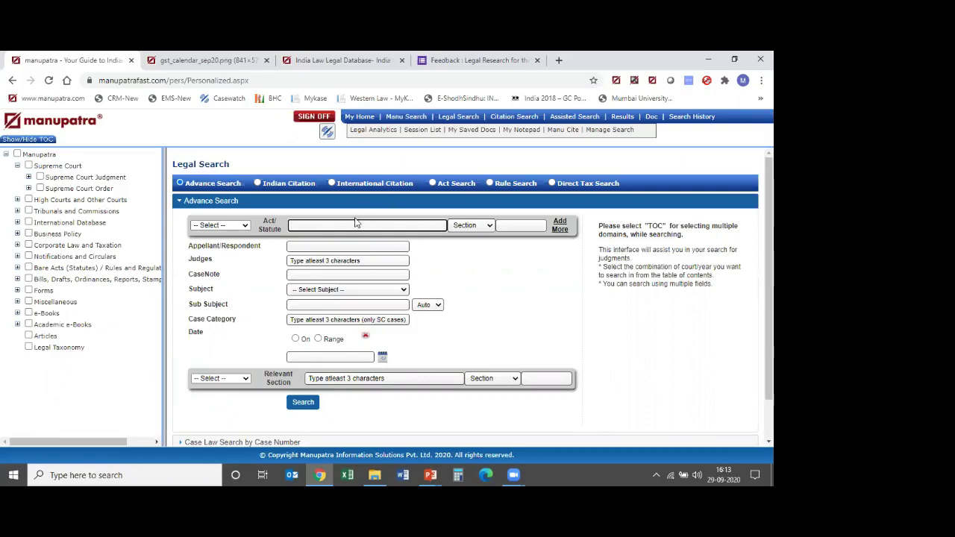
{"action": "type", "text": "n"}
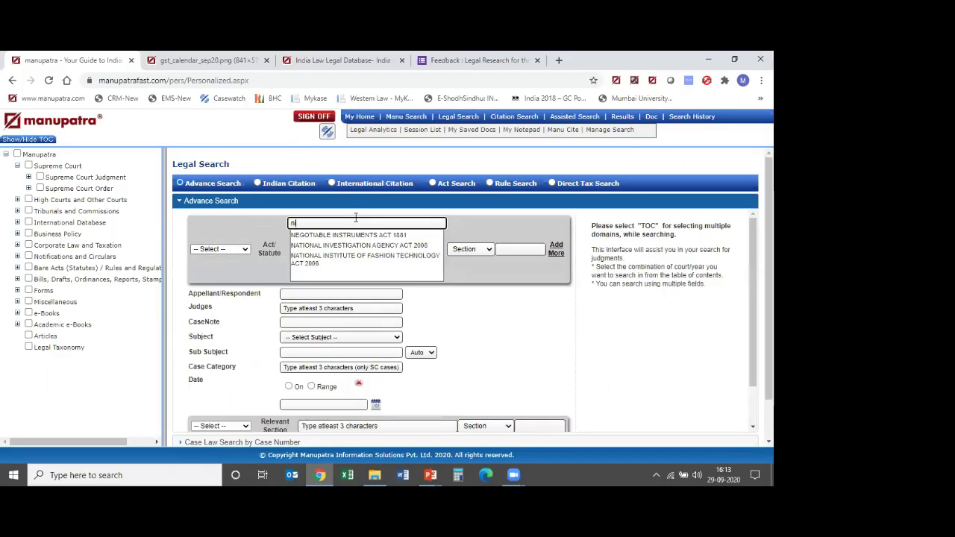
{"action": "type", "text": "i"}
{"action": "left_click", "coordinate": [348, 235]}
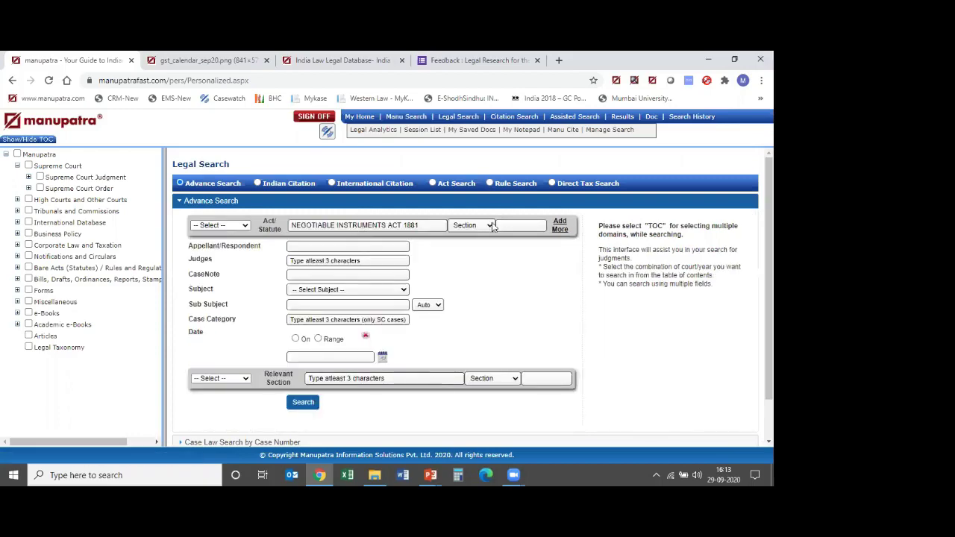
Restrict the act search to Section 138, run it and look through the resulting judgments
{"action": "left_click", "coordinate": [505, 223]}
{"action": "type", "text": "13"}
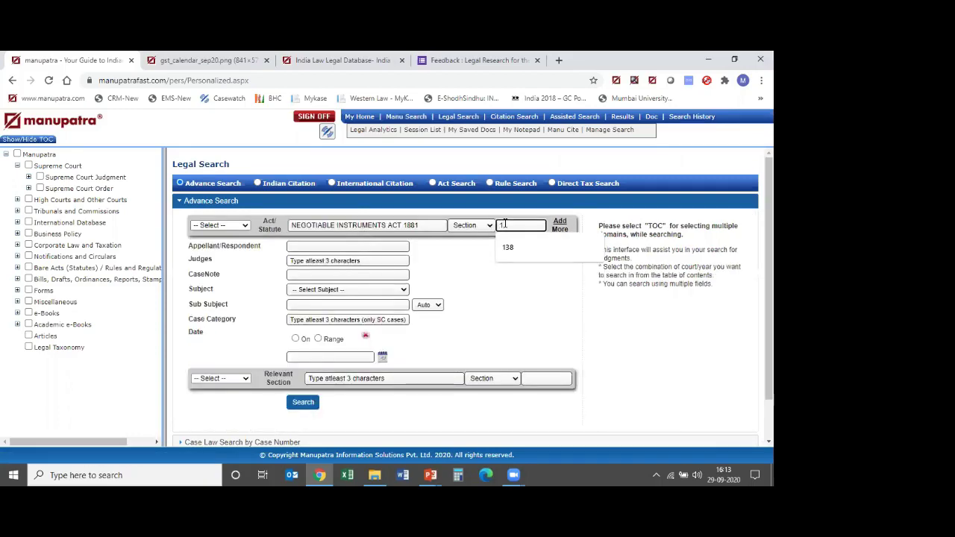
{"action": "type", "text": "8"}
{"action": "left_click", "coordinate": [302, 402]}
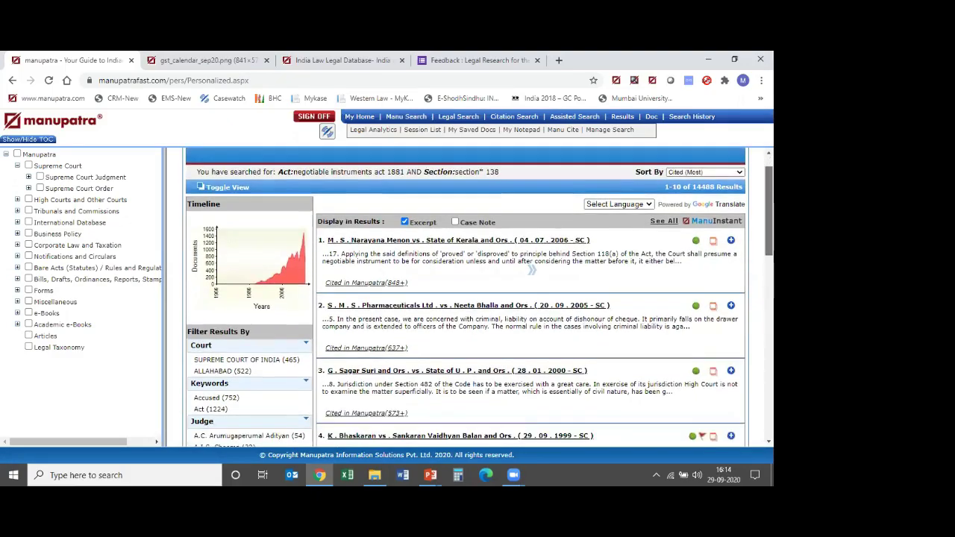
{"action": "left_click_drag", "start_coordinate": [768, 209], "coordinate": [769, 242]}
{"action": "scroll", "coordinate": [478, 298], "scroll_direction": "down", "scroll_amount": 2}
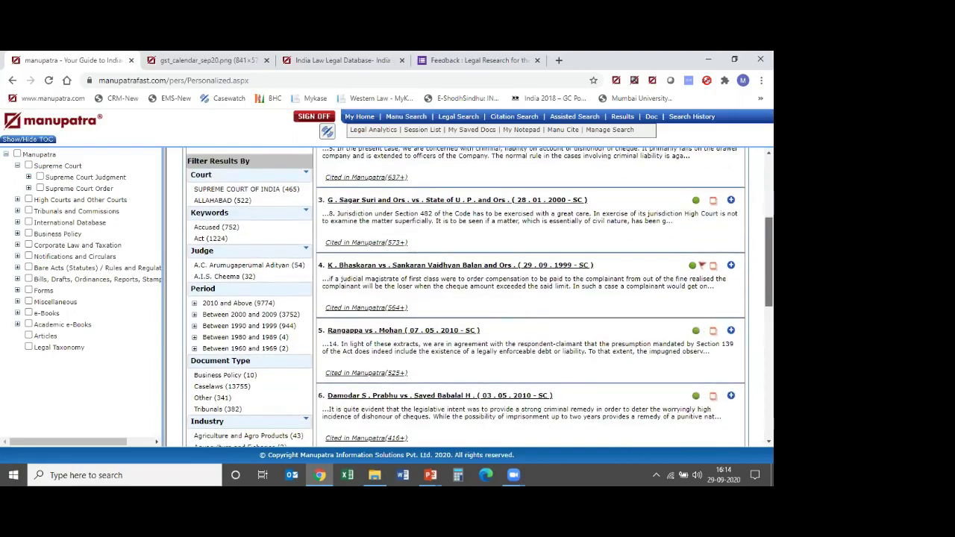
{"action": "scroll", "coordinate": [477, 299], "scroll_direction": "down", "scroll_amount": 2}
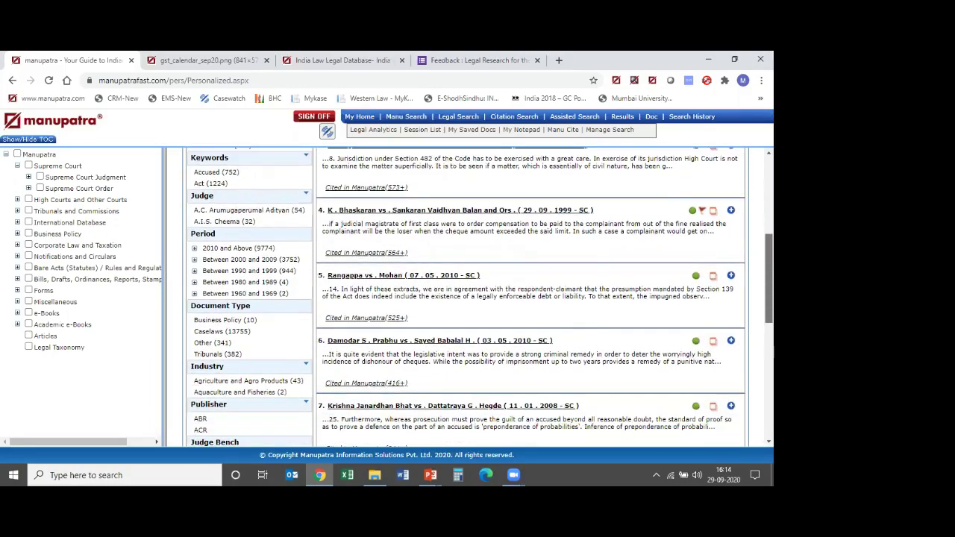
{"action": "scroll", "coordinate": [531, 284], "scroll_direction": "up", "scroll_amount": 6}
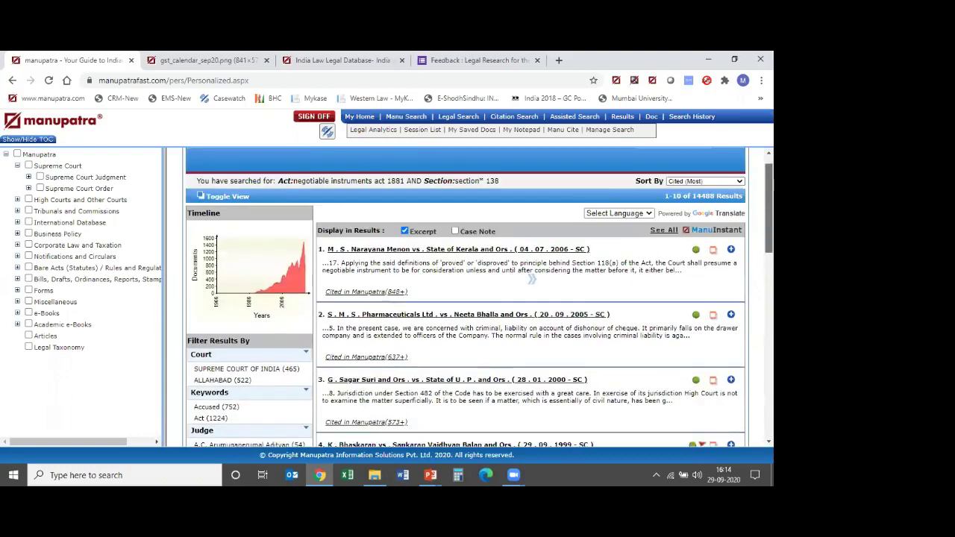
{"action": "scroll", "coordinate": [531, 284], "scroll_direction": "up", "scroll_amount": 1}
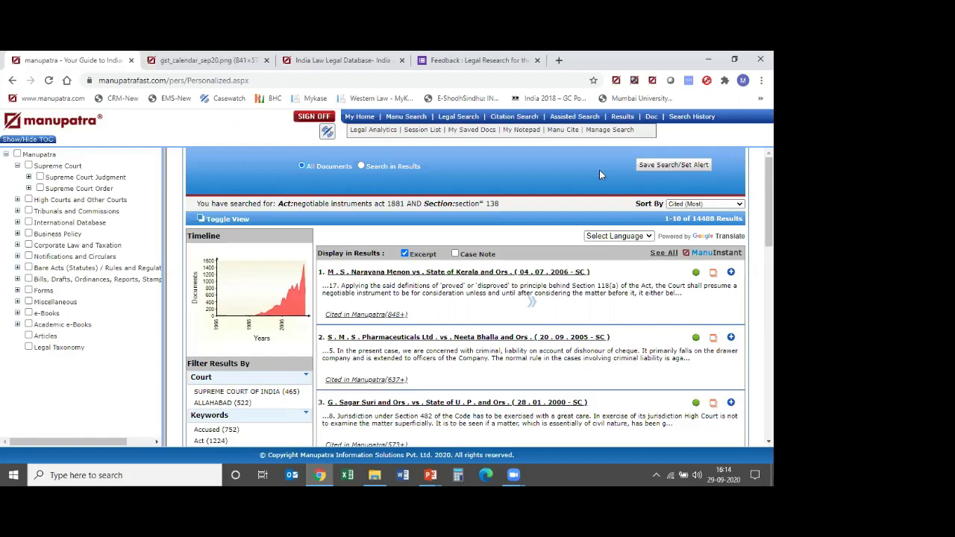
Run a new Legal Search for judgments with the subject Company
{"action": "left_click", "coordinate": [448, 120]}
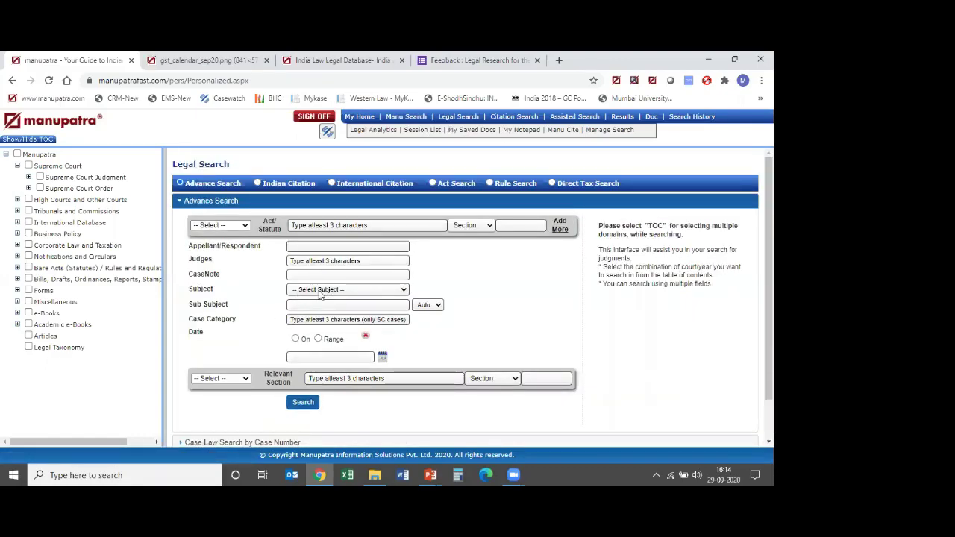
{"action": "left_click", "coordinate": [359, 290]}
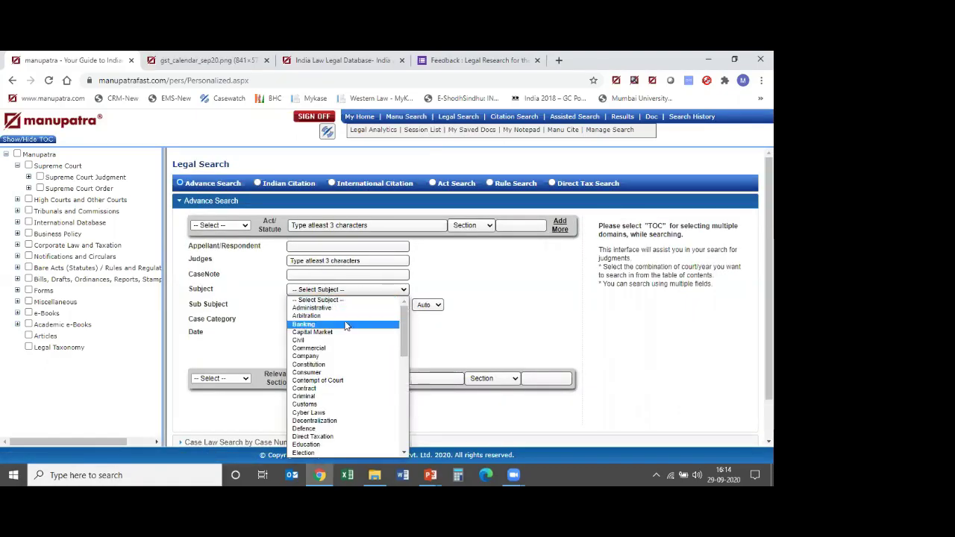
{"action": "left_click", "coordinate": [314, 356]}
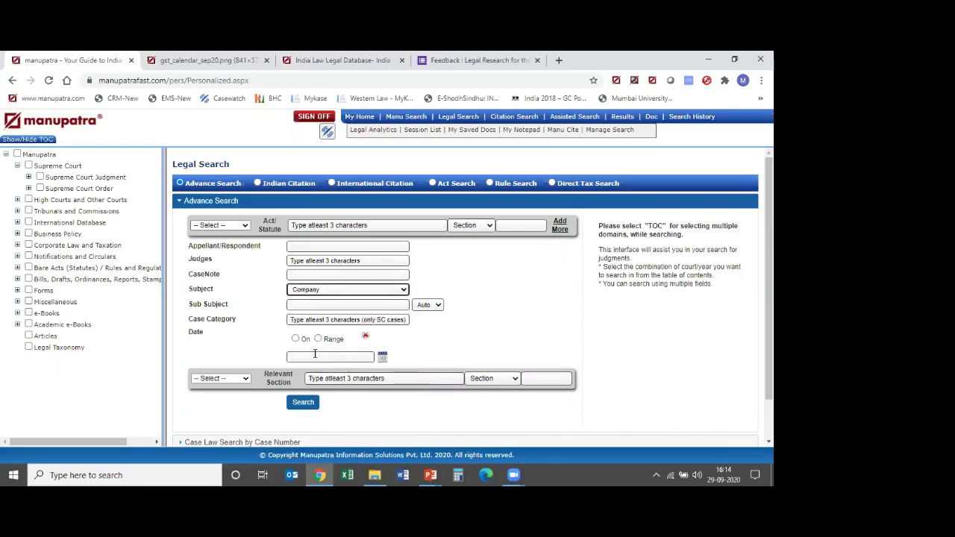
{"action": "left_click", "coordinate": [304, 403]}
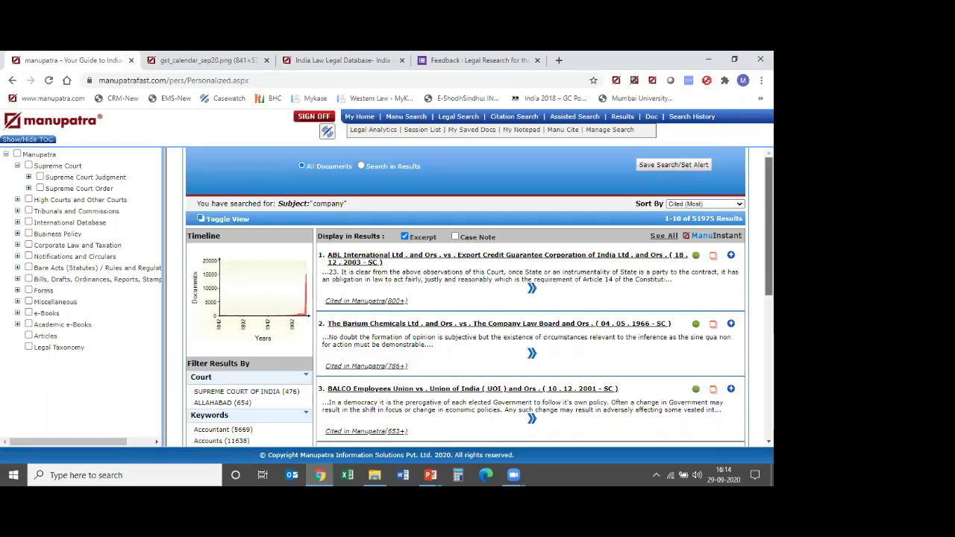
Filter the Company results to the year 2017 within the 2010 and Above period and look through the filtered list
{"action": "scroll", "coordinate": [457, 263], "scroll_direction": "down", "scroll_amount": 3}
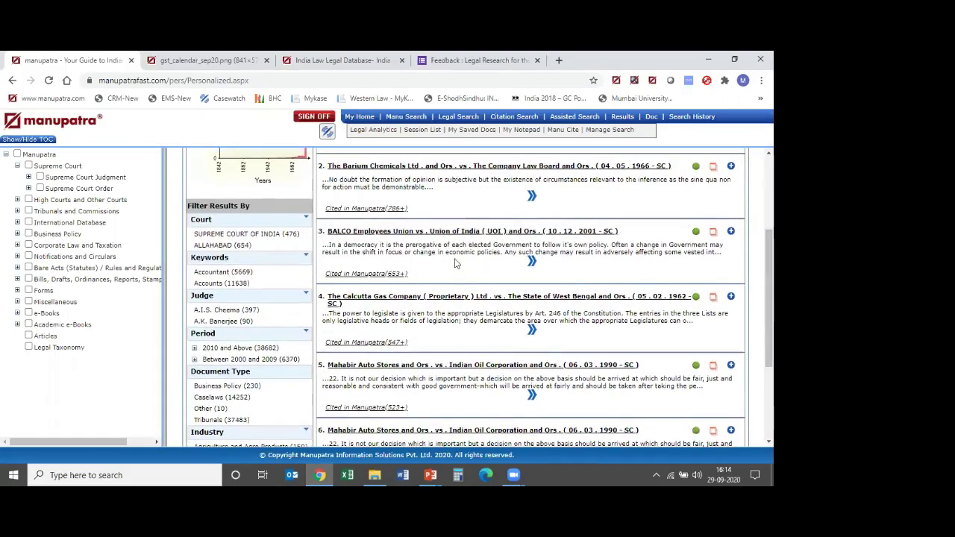
{"action": "scroll", "coordinate": [224, 329], "scroll_direction": "up", "scroll_amount": 1}
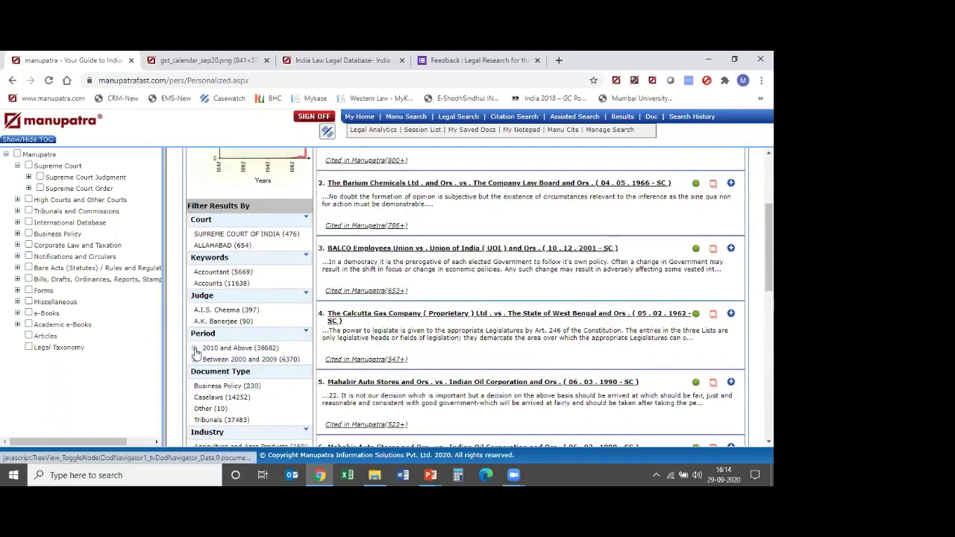
{"action": "left_click", "coordinate": [306, 332]}
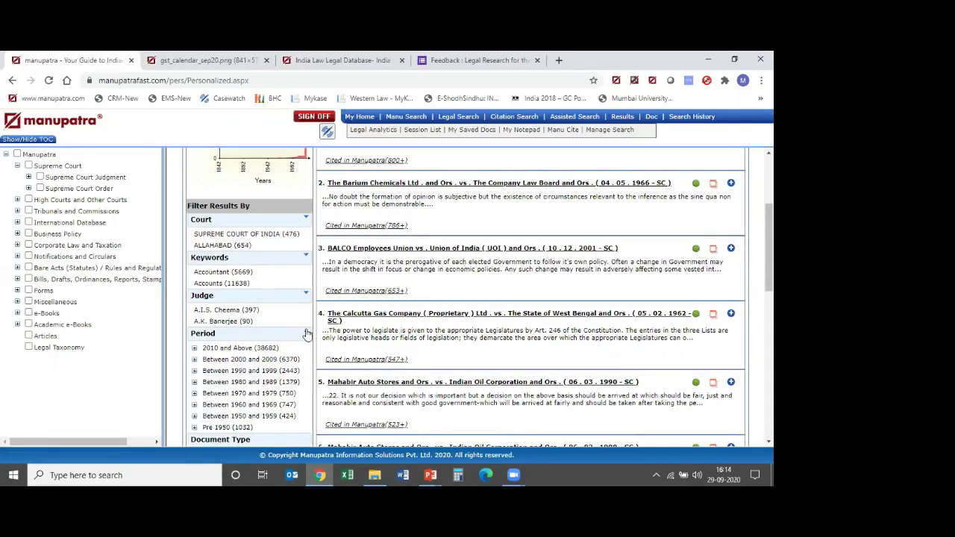
{"action": "left_click", "coordinate": [195, 350]}
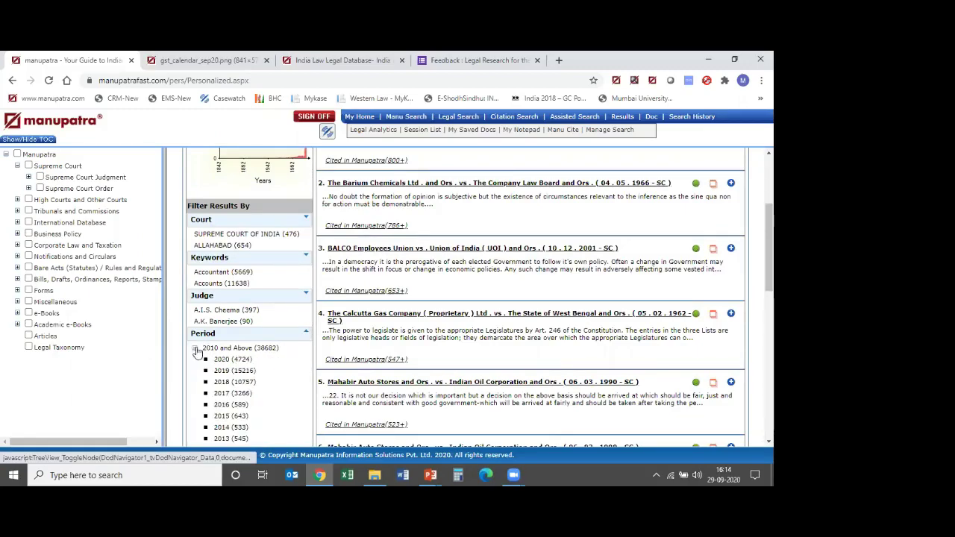
{"action": "left_click", "coordinate": [236, 396]}
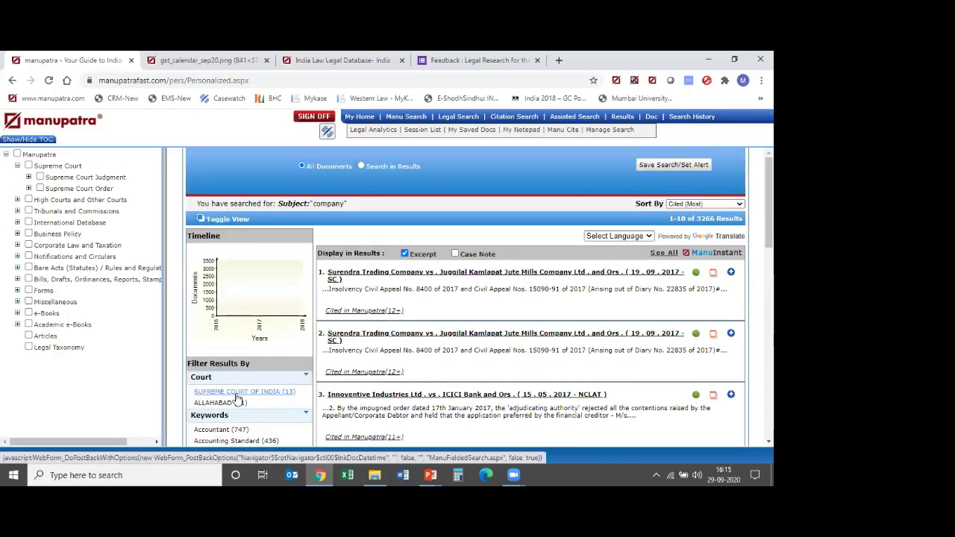
{"action": "scroll", "coordinate": [236, 397], "scroll_direction": "down", "scroll_amount": 2}
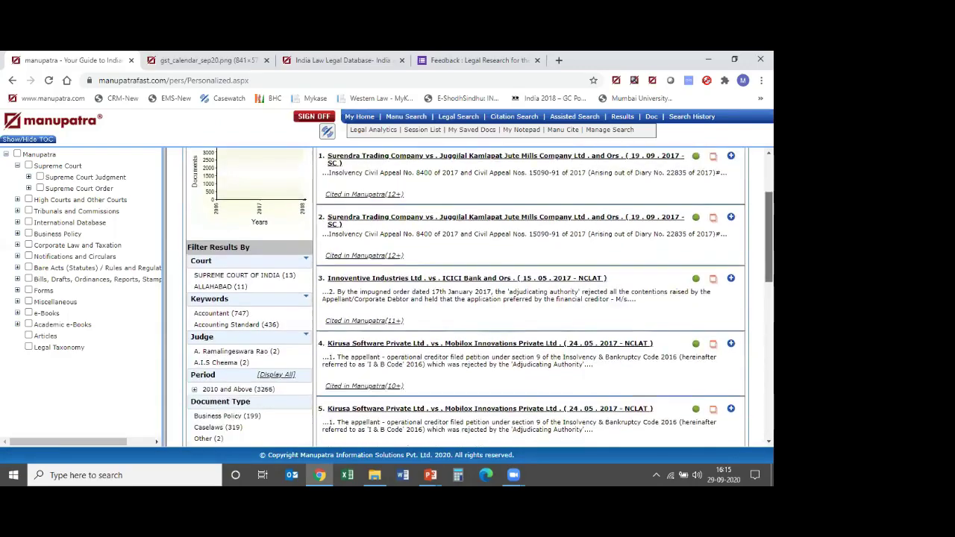
{"action": "scroll", "coordinate": [481, 297], "scroll_direction": "down", "scroll_amount": 2}
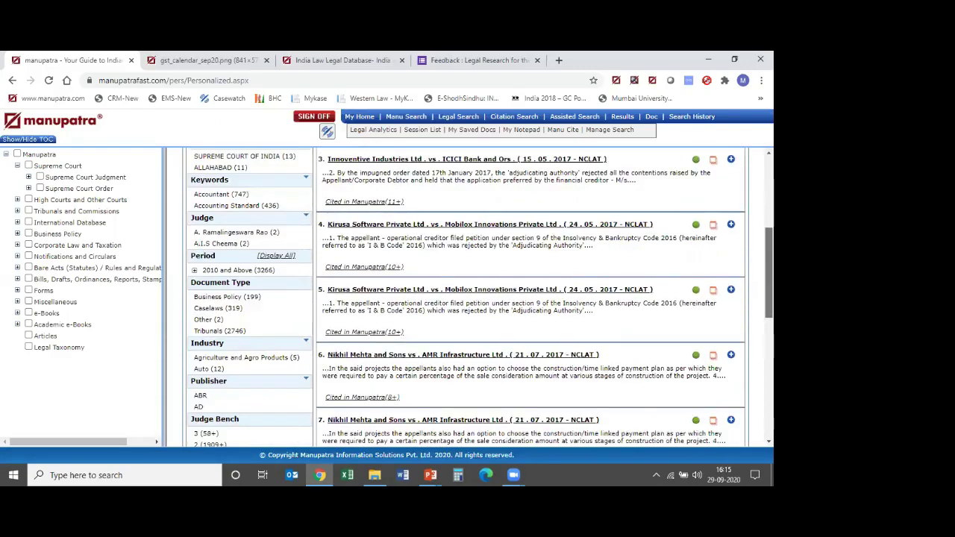
Sort the 2017 Company results by Relevance
{"action": "scroll", "coordinate": [466, 297], "scroll_direction": "up", "scroll_amount": 4}
{"action": "left_click", "coordinate": [728, 204]}
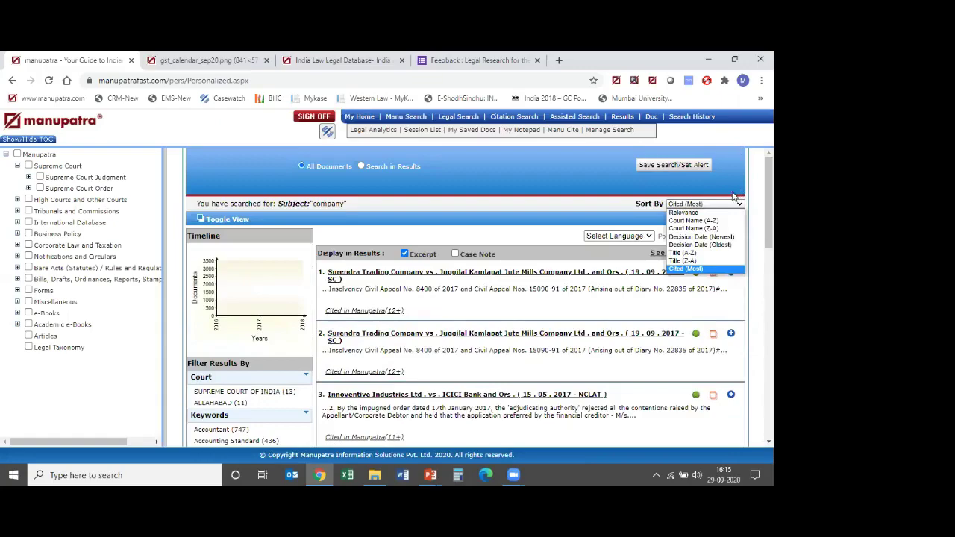
{"action": "left_click", "coordinate": [688, 218]}
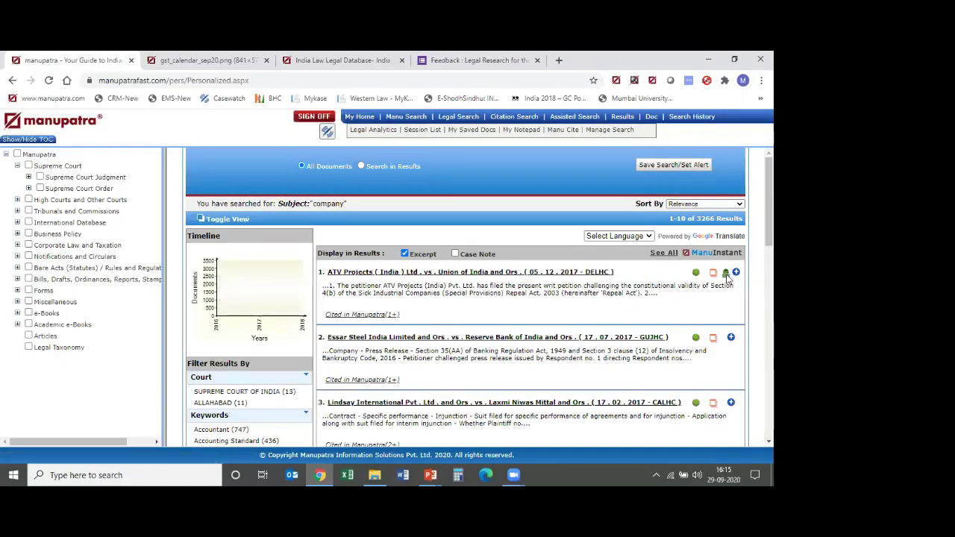
Check the SLP marker on ATV Projects (India) Ltd. vs. Union of India and open that judgment at its beginning
{"action": "mouse_move", "coordinate": [726, 278]}
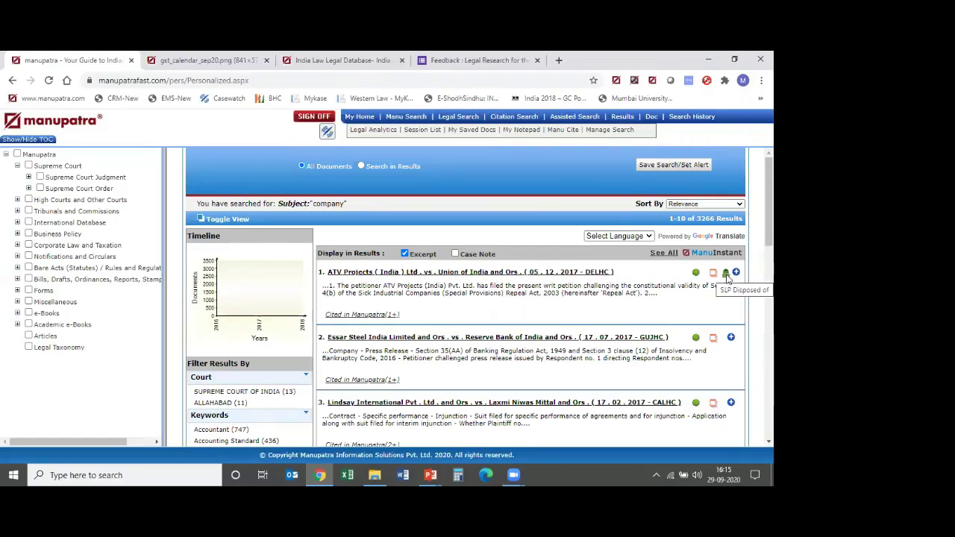
{"action": "left_click", "coordinate": [589, 273]}
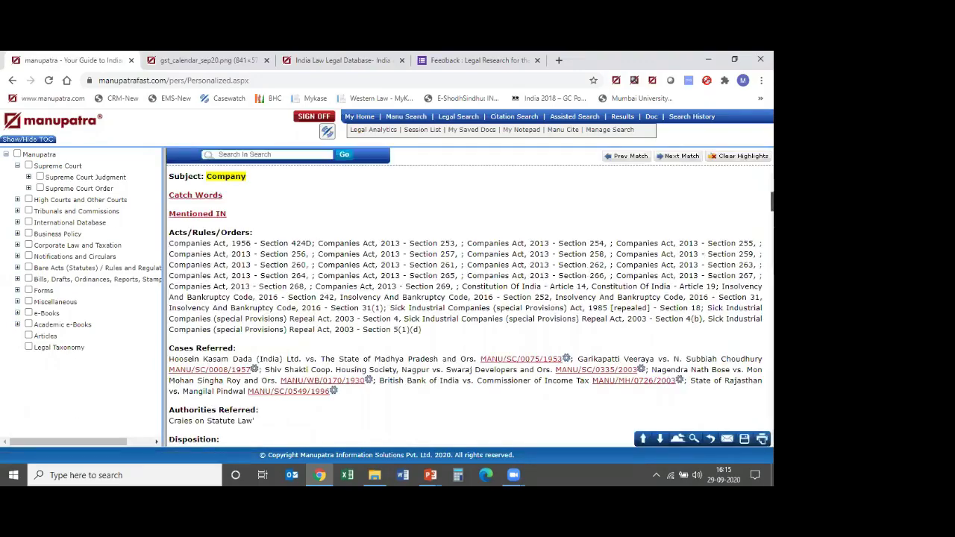
{"action": "scroll", "coordinate": [209, 262], "scroll_direction": "up", "scroll_amount": 4}
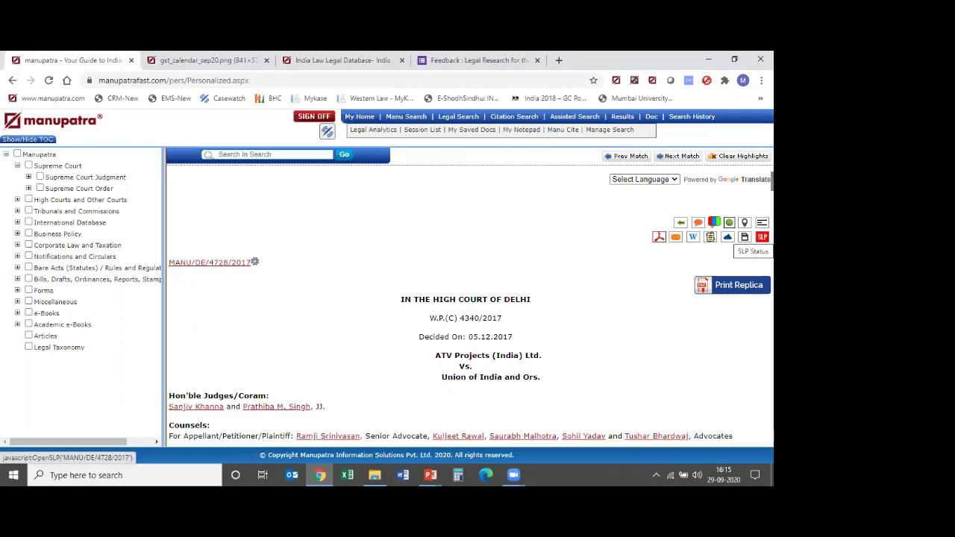
Request the SLP status of the ATV Projects judgment and submit the captcha answer
{"action": "left_click", "coordinate": [761, 236]}
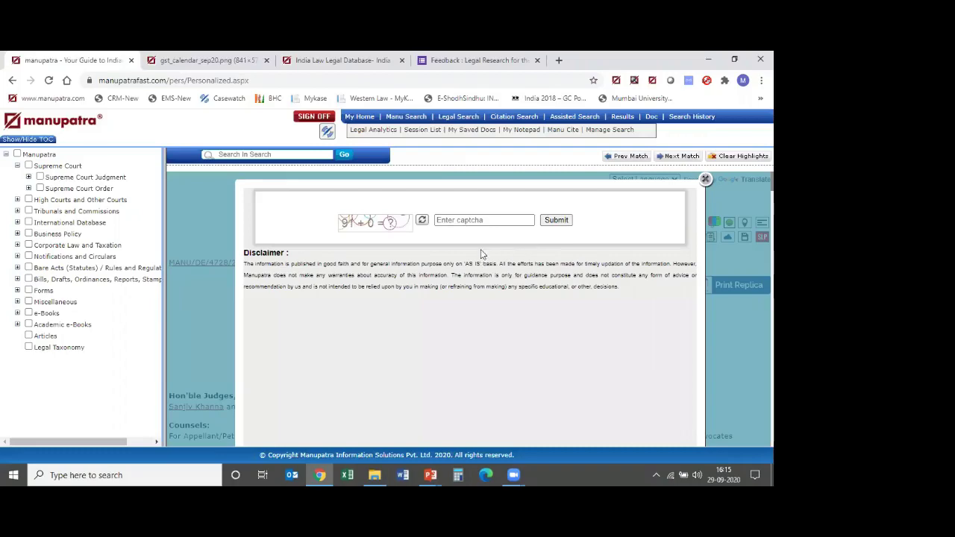
{"action": "left_click", "coordinate": [466, 220]}
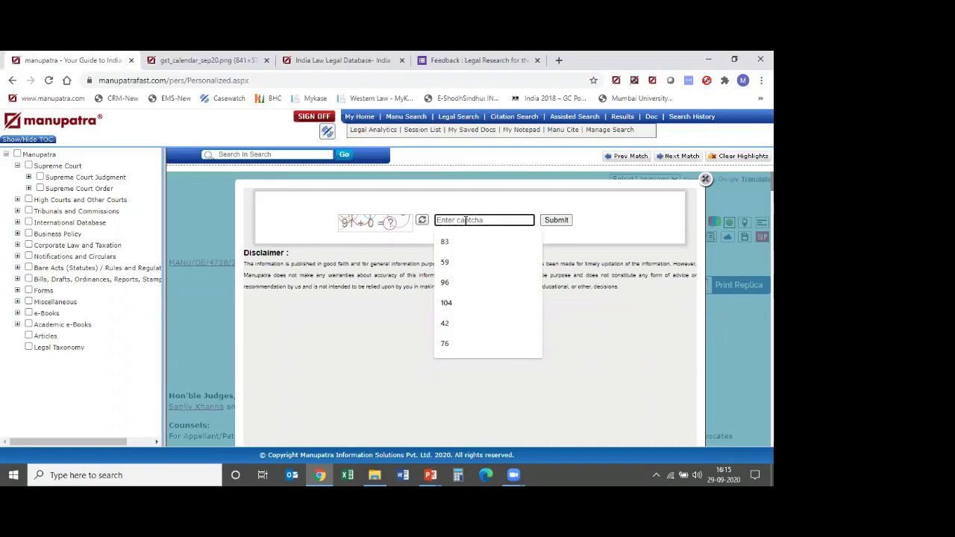
{"action": "type", "text": "91"}
{"action": "left_click", "coordinate": [556, 220]}
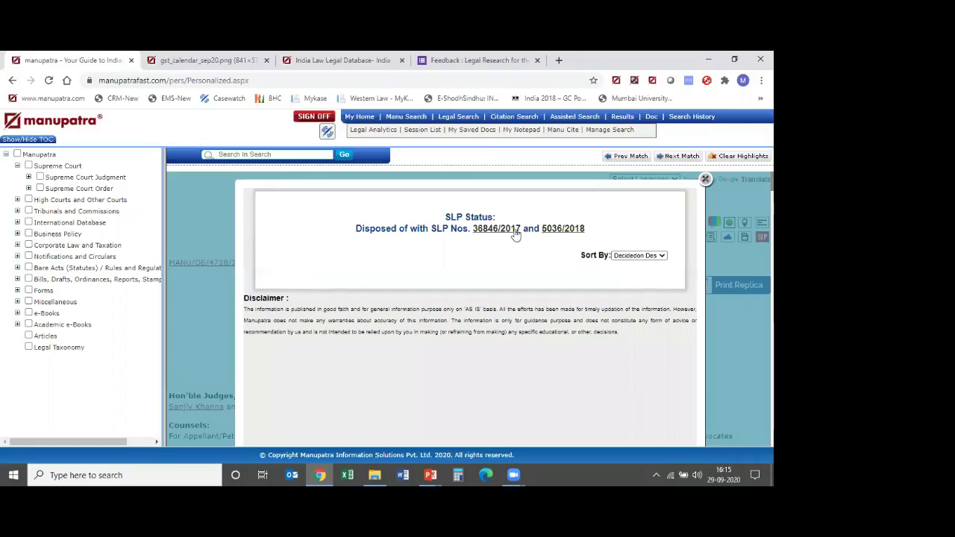
Look up the details of SLP No. 36846/2017 from the SLP status, submitting the captcha answer
{"action": "left_click", "coordinate": [507, 229]}
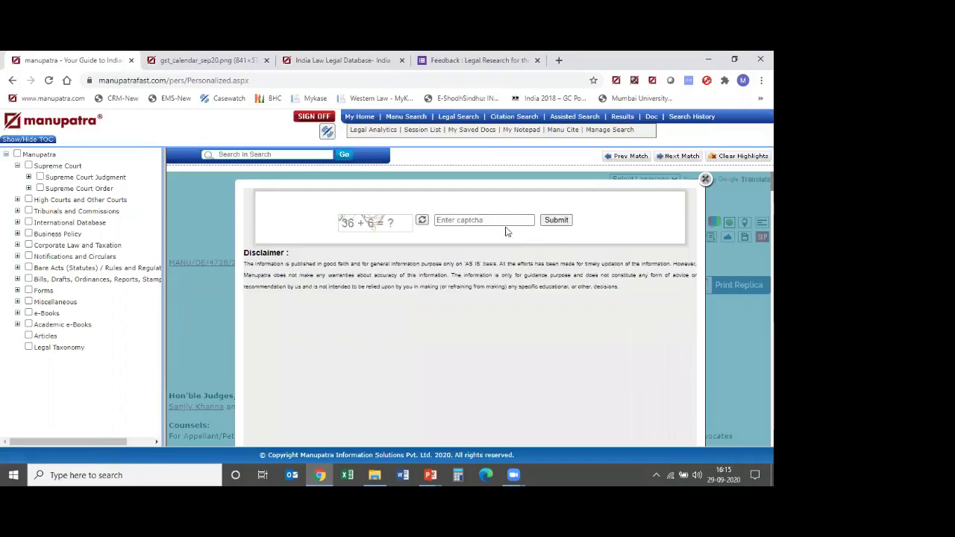
{"action": "left_click", "coordinate": [472, 219]}
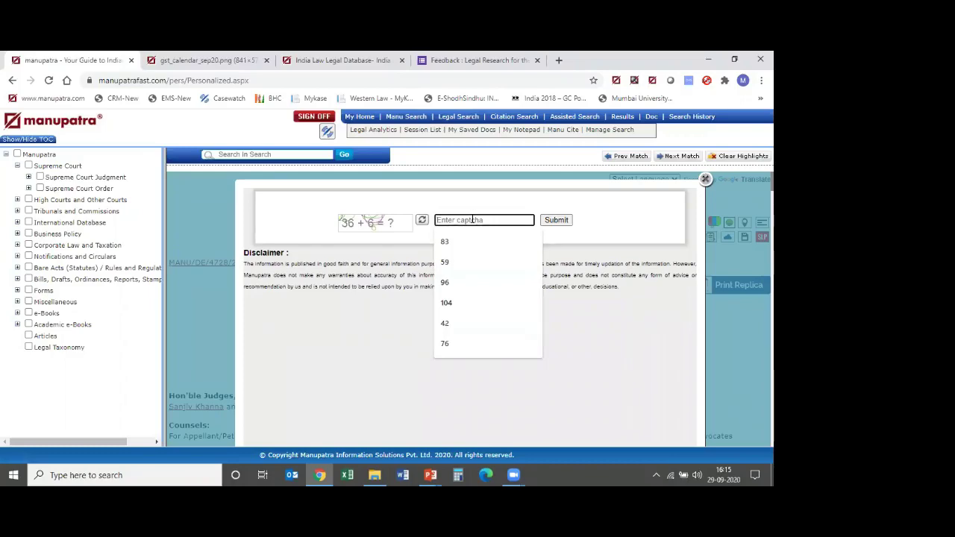
{"action": "type", "text": "42"}
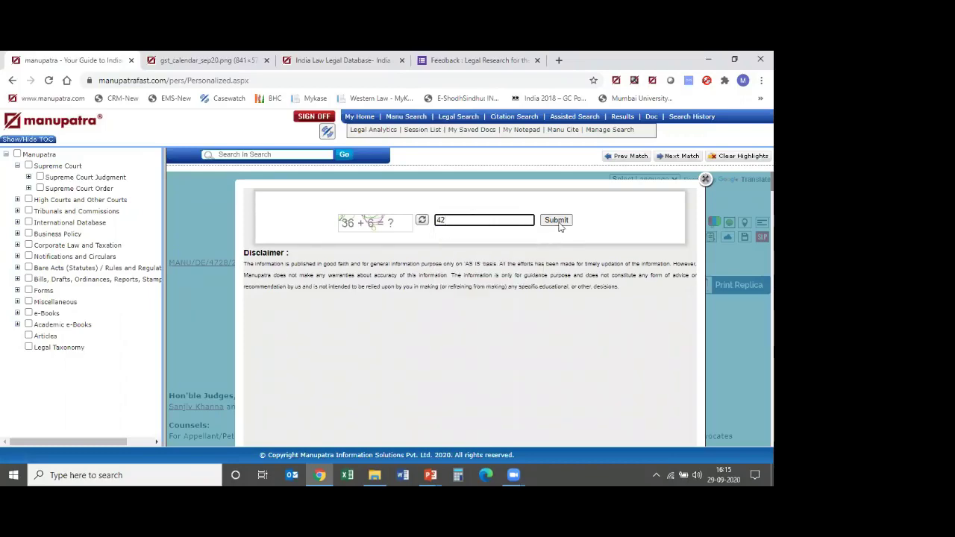
{"action": "left_click", "coordinate": [556, 221]}
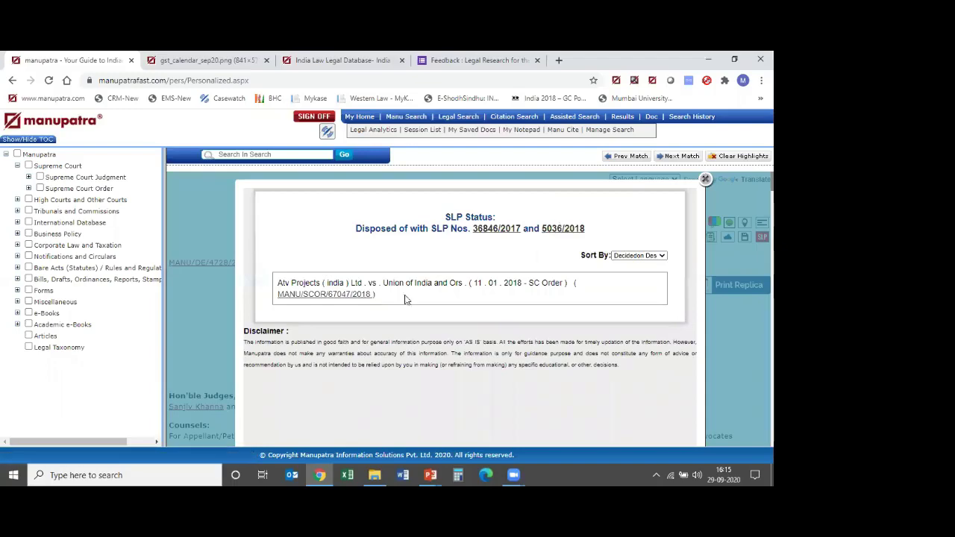
Open the linked Supreme Court order MANU/SCOR/67047/2018 and read it
{"action": "left_click", "coordinate": [341, 297]}
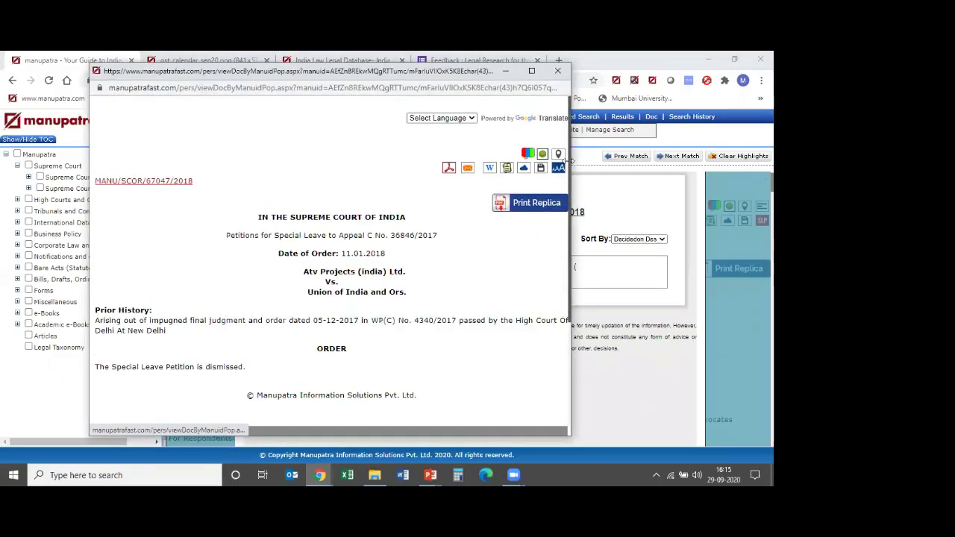
{"action": "scroll", "coordinate": [567, 164], "scroll_direction": "down", "scroll_amount": 1}
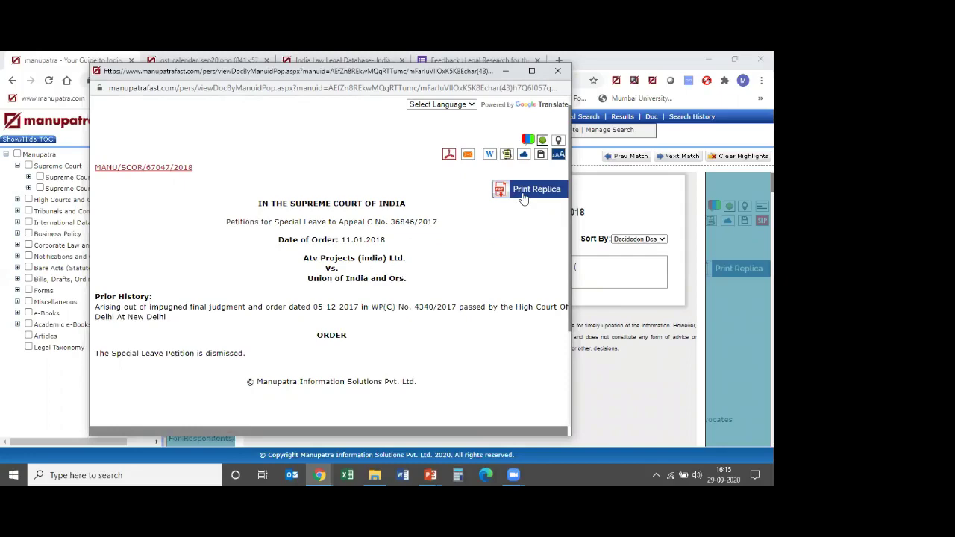
Review the Supreme Court order MANU/SCOR/67047/2018 from the prior history to the order text and close its window
{"action": "scroll", "coordinate": [351, 235], "scroll_direction": "down", "scroll_amount": 1}
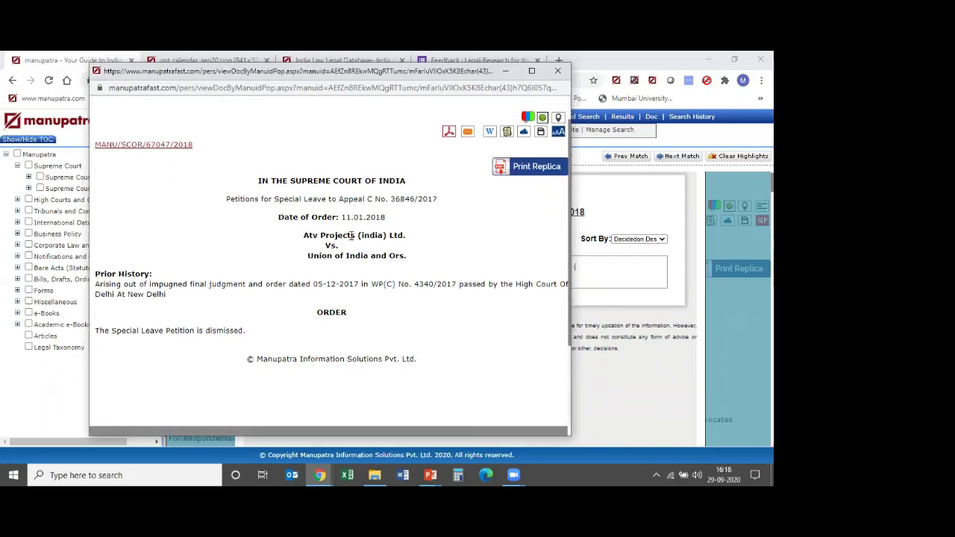
{"action": "scroll", "coordinate": [351, 238], "scroll_direction": "up", "scroll_amount": 1}
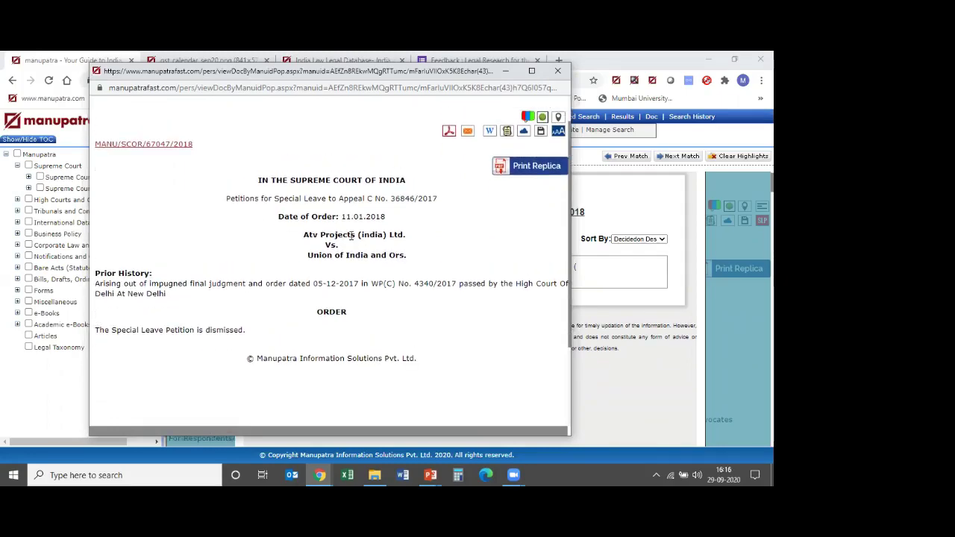
{"action": "scroll", "coordinate": [350, 236], "scroll_direction": "up", "scroll_amount": 1}
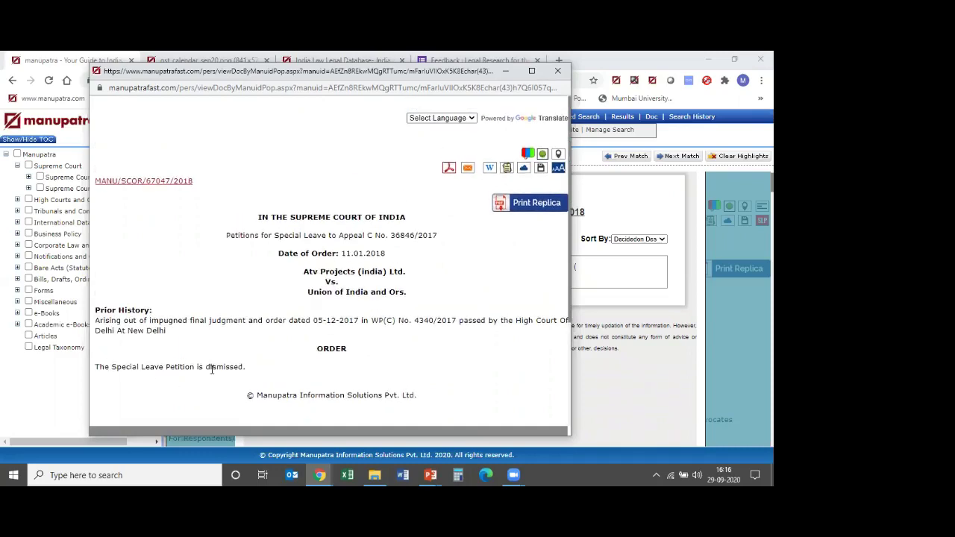
{"action": "left_click", "coordinate": [557, 72]}
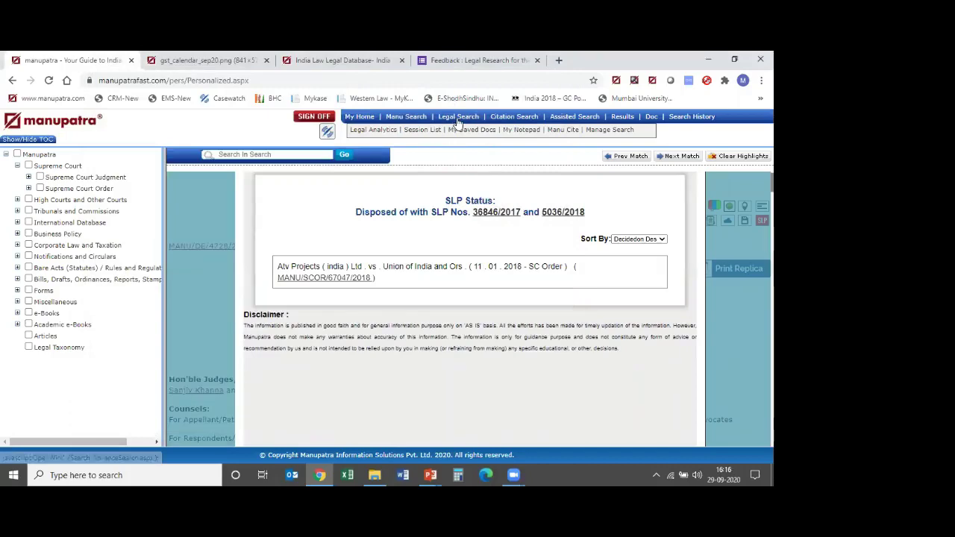
Open Citation Search for Indian citations and choose AIR (All India Reporter) as the publisher
{"action": "left_click", "coordinate": [508, 119]}
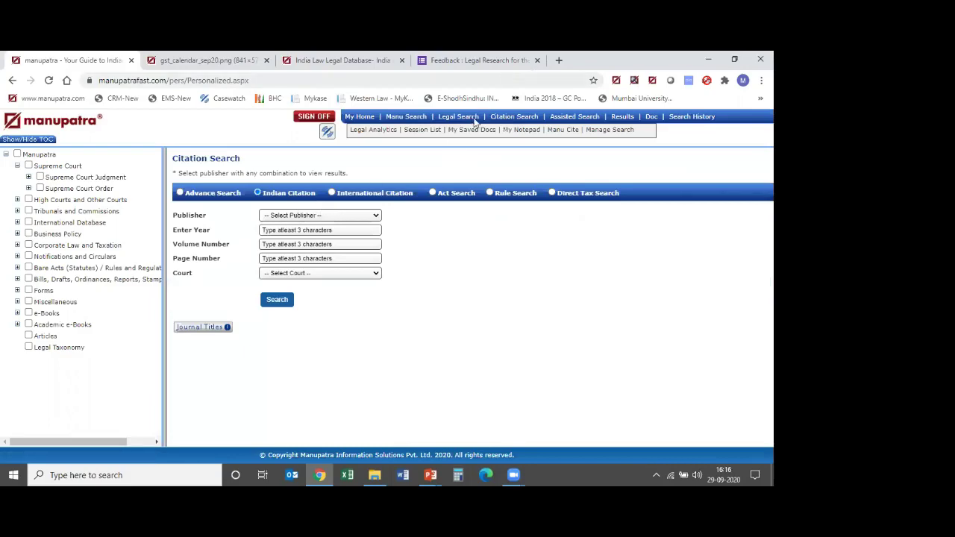
{"action": "left_click", "coordinate": [321, 215]}
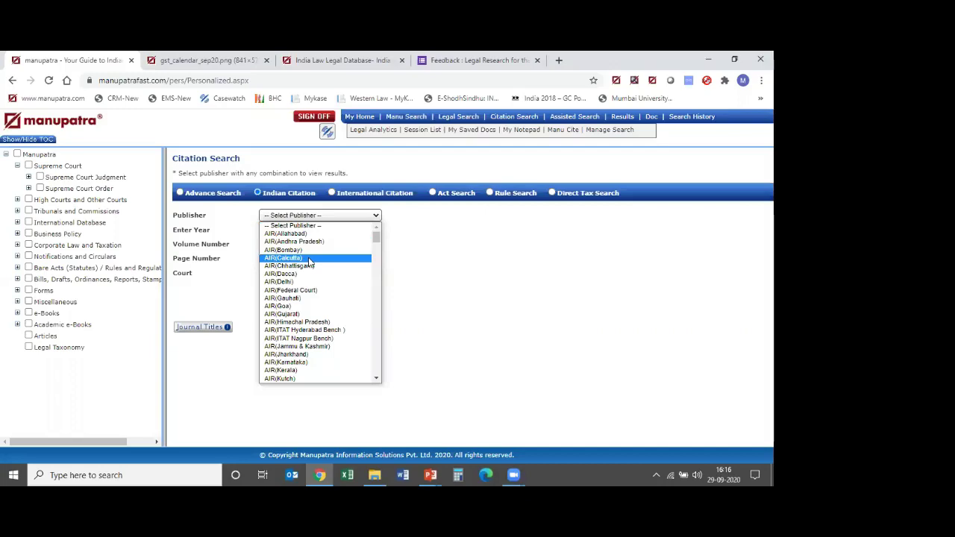
{"action": "key", "text": "Down"}
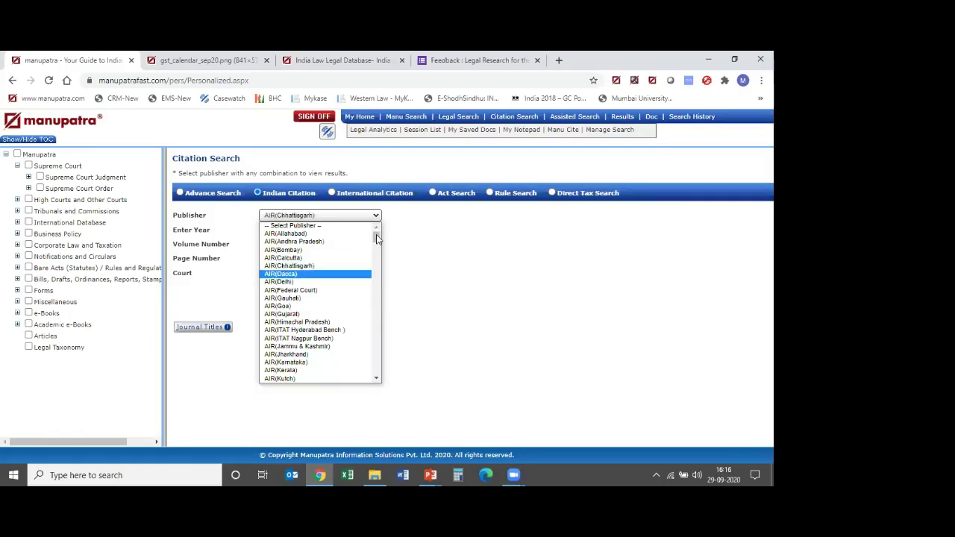
{"action": "left_click_drag", "start_coordinate": [376, 239], "coordinate": [382, 257]}
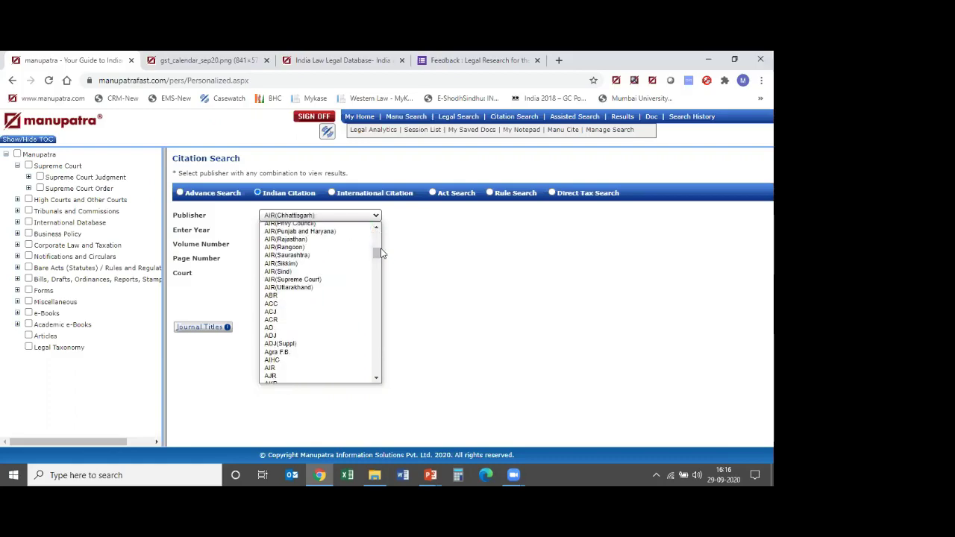
{"action": "left_click", "coordinate": [270, 367]}
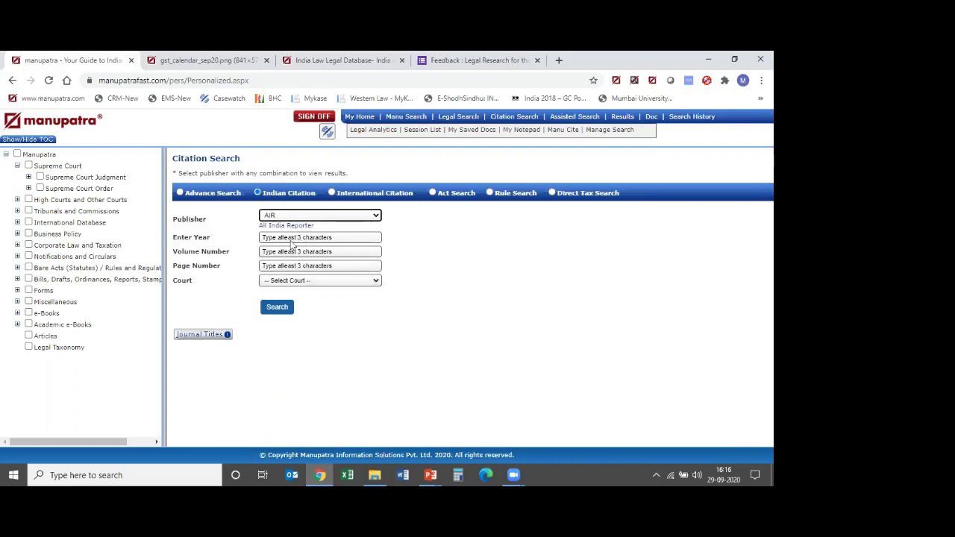
Set the citation's year to 2001 and its page number to 1, leaving the volume number blank
{"action": "left_click", "coordinate": [288, 237]}
{"action": "type", "text": "2"}
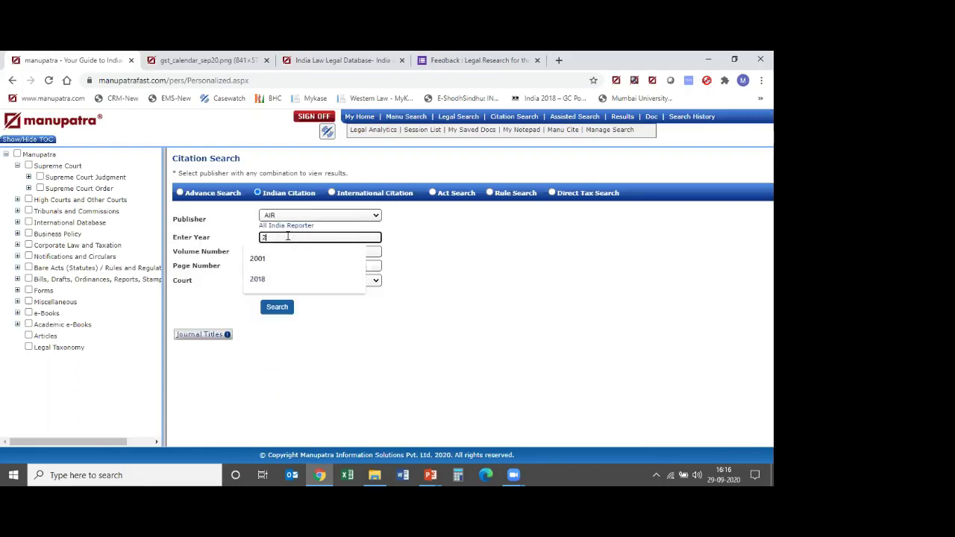
{"action": "type", "text": "001"}
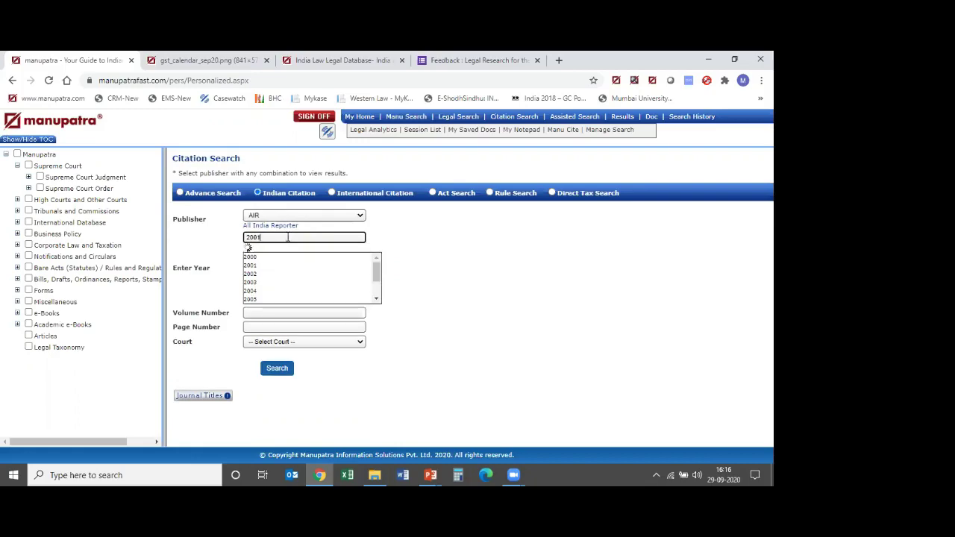
{"action": "left_click", "coordinate": [261, 248]}
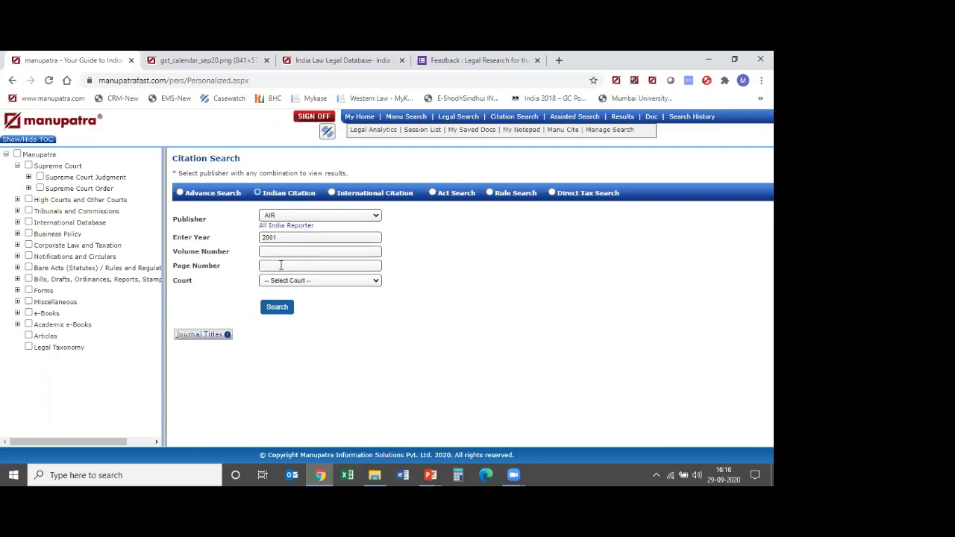
{"action": "left_click", "coordinate": [276, 264]}
{"action": "type", "text": "1"}
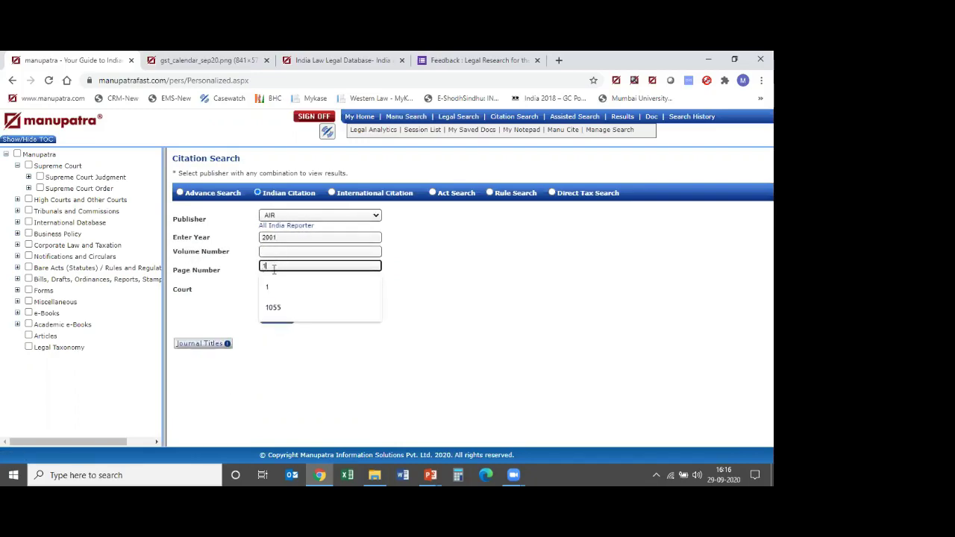
{"action": "left_click", "coordinate": [268, 290]}
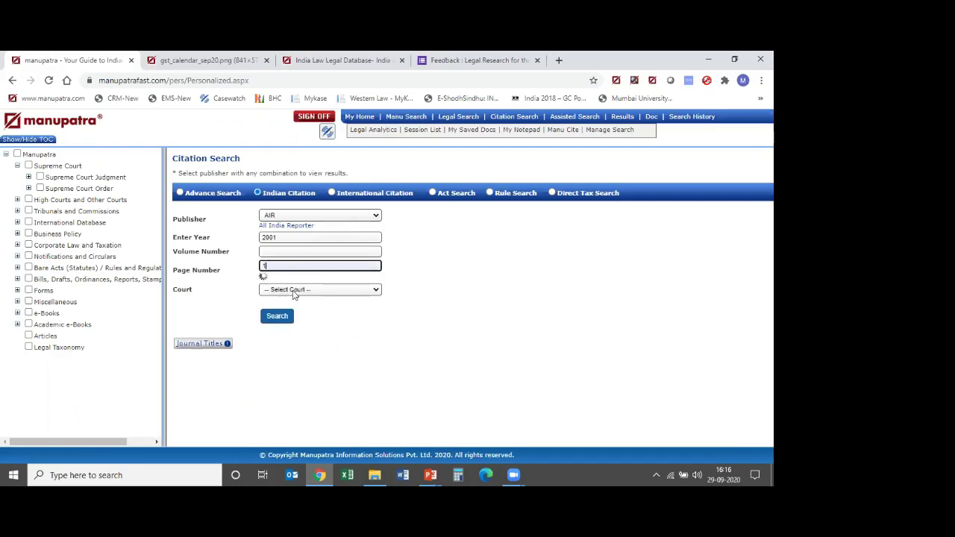
Choose Supreme Court (SC) as the court and run the citation search
{"action": "left_click", "coordinate": [289, 290]}
{"action": "key", "text": "Page_Down"}
{"action": "key", "text": "Page_Down"}
{"action": "key", "text": "Page_Down"}
{"action": "key", "text": "Page_Down"}
{"action": "key", "text": "Page_Down"}
{"action": "key", "text": "Page_Down"}
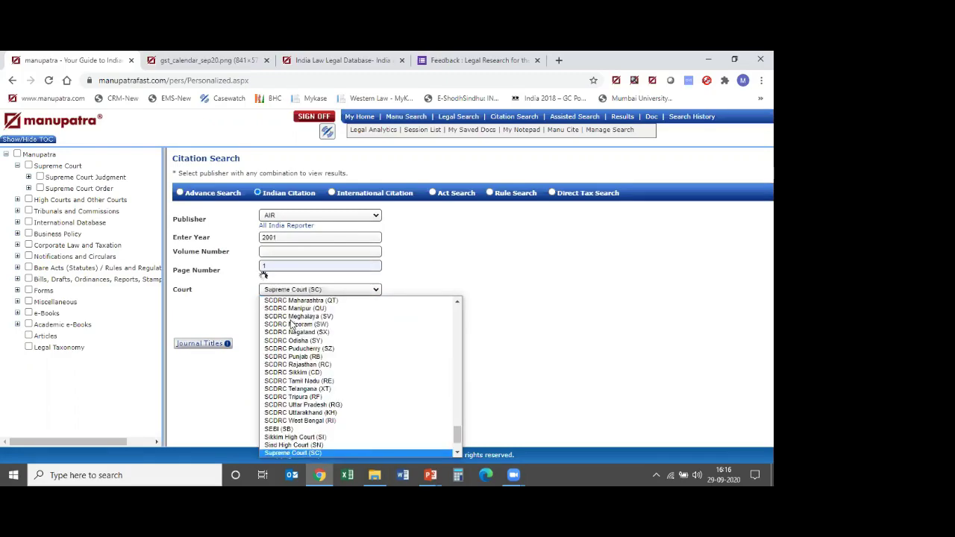
{"action": "key", "text": "Down"}
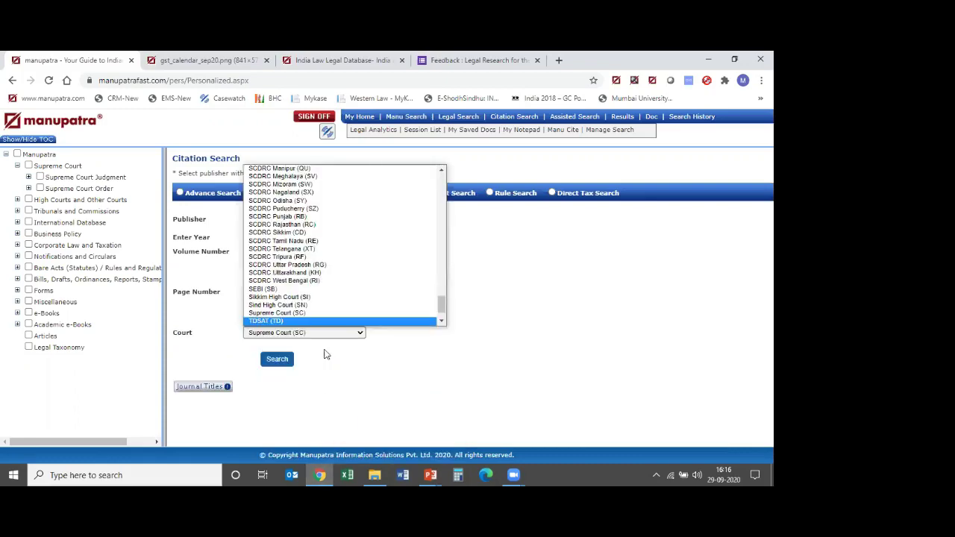
{"action": "scroll", "coordinate": [295, 314], "scroll_direction": "down", "scroll_amount": 1}
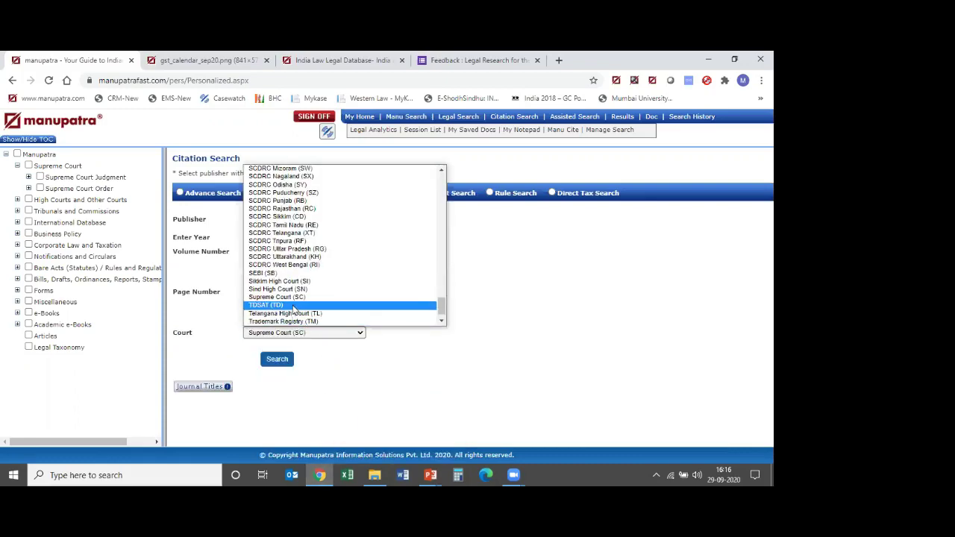
{"action": "left_click", "coordinate": [284, 297]}
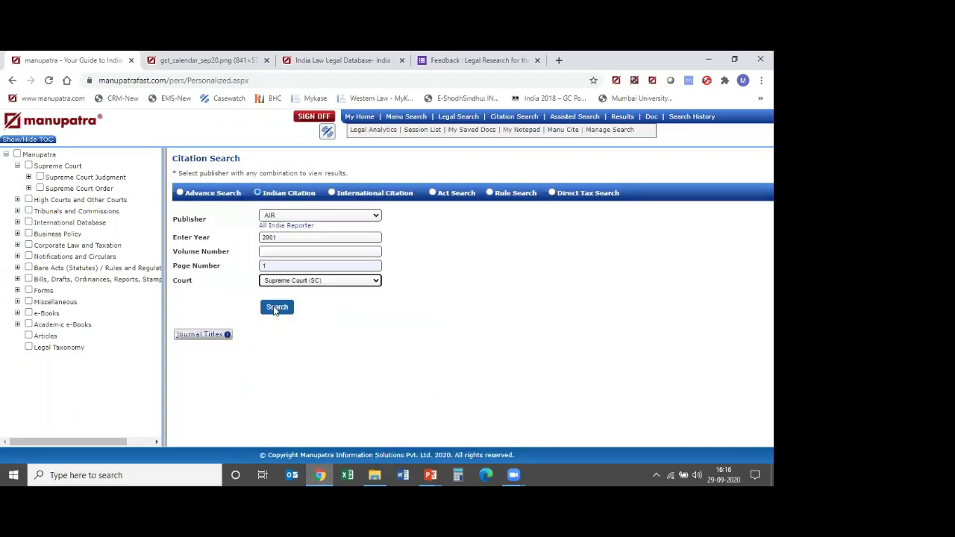
{"action": "left_click", "coordinate": [276, 309]}
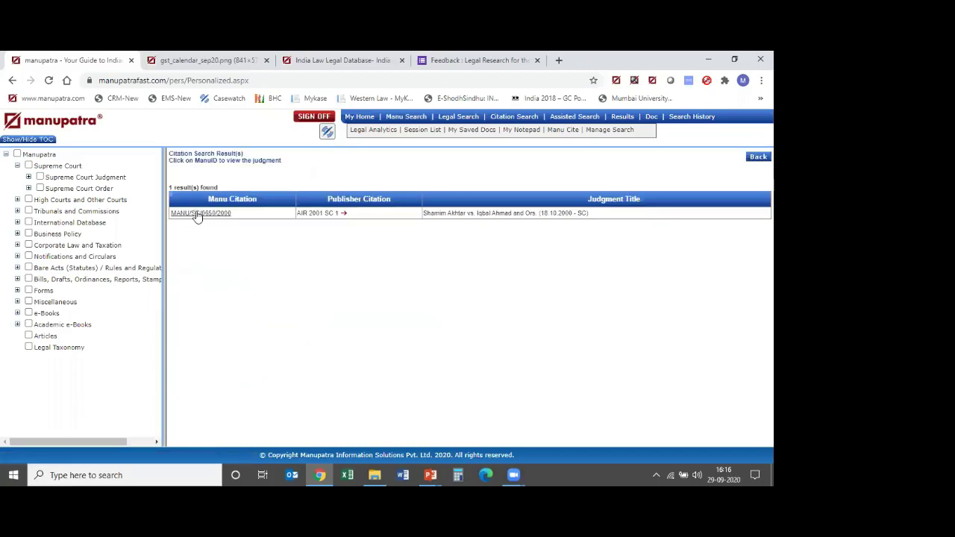
Open the judgment MANU/SC/0650/2000 and look through its header details, case note and order
{"action": "left_click", "coordinate": [198, 214]}
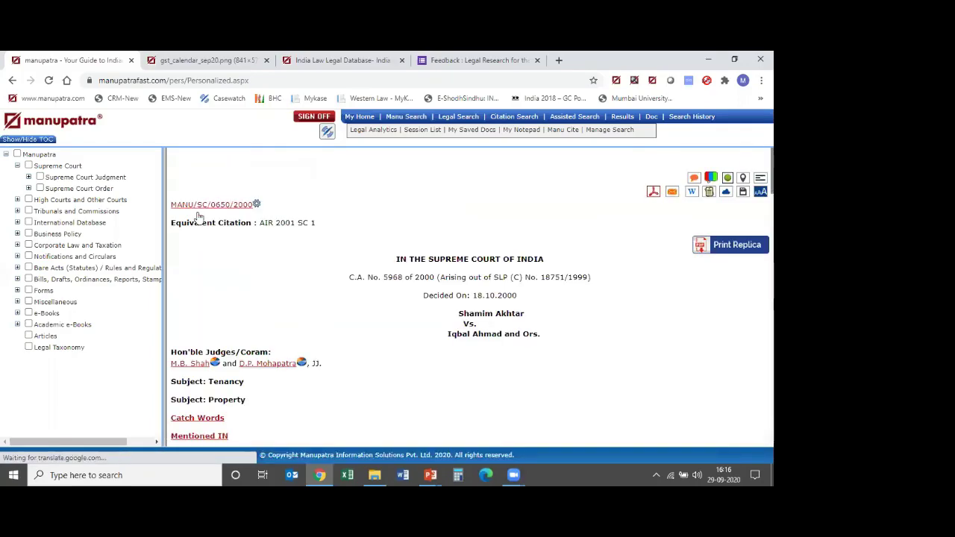
{"action": "scroll", "coordinate": [544, 215], "scroll_direction": "down", "scroll_amount": 2}
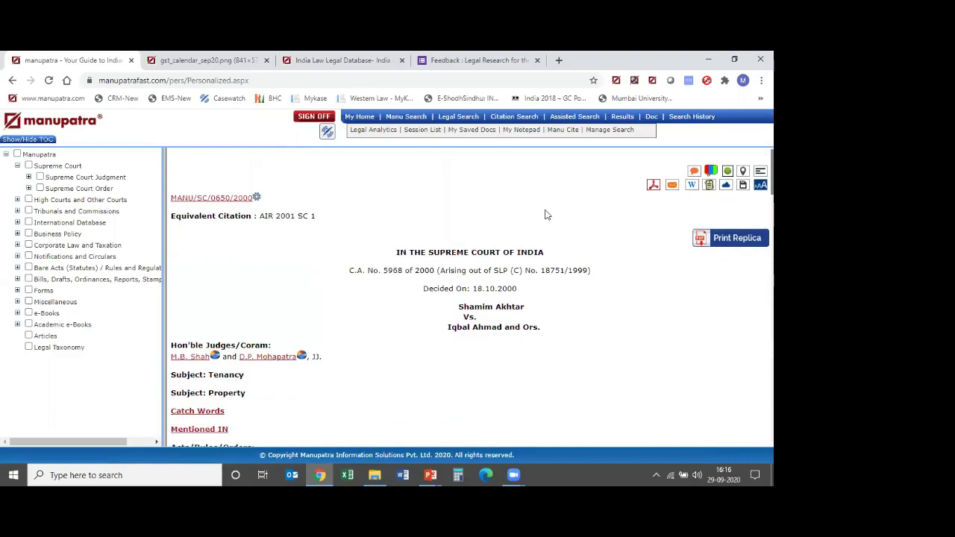
{"action": "scroll", "coordinate": [545, 215], "scroll_direction": "down", "scroll_amount": 5}
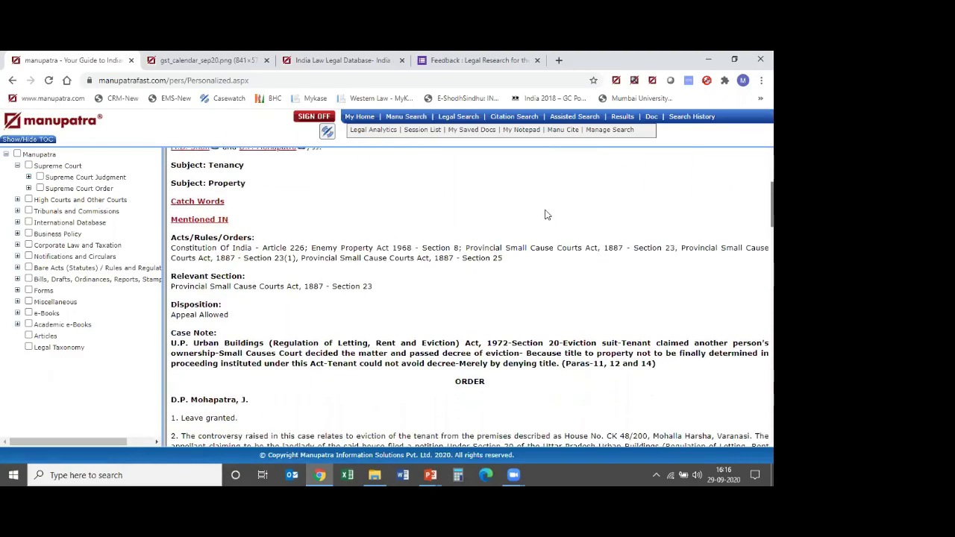
{"action": "scroll", "coordinate": [547, 210], "scroll_direction": "down", "scroll_amount": 3}
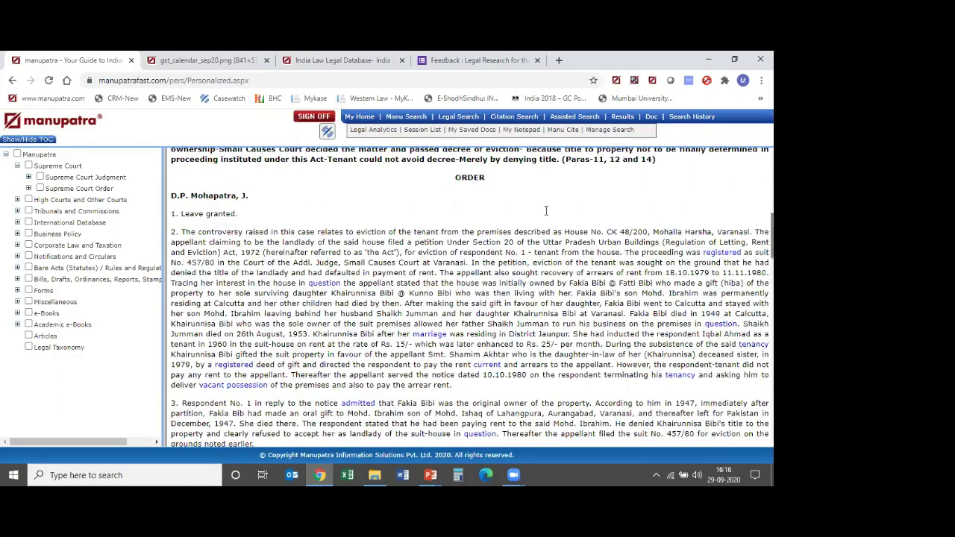
{"action": "scroll", "coordinate": [545, 215], "scroll_direction": "up", "scroll_amount": 6}
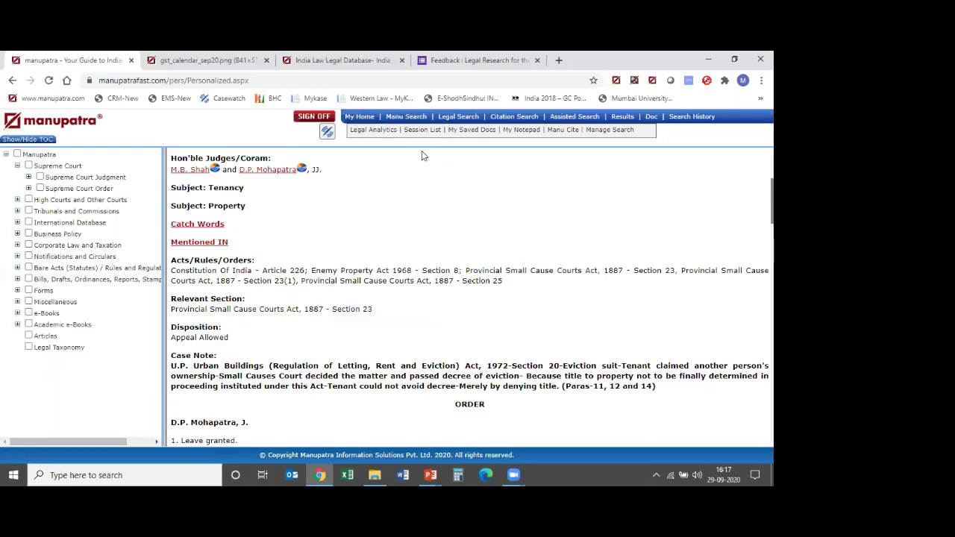
Switch to the PowerPoint presentation "Webinar - Manupatra for Corporates" and go to slide 2 on content collections for corporates
{"action": "key", "text": "alt+Tab"}
{"action": "key", "text": "alt+Tab"}
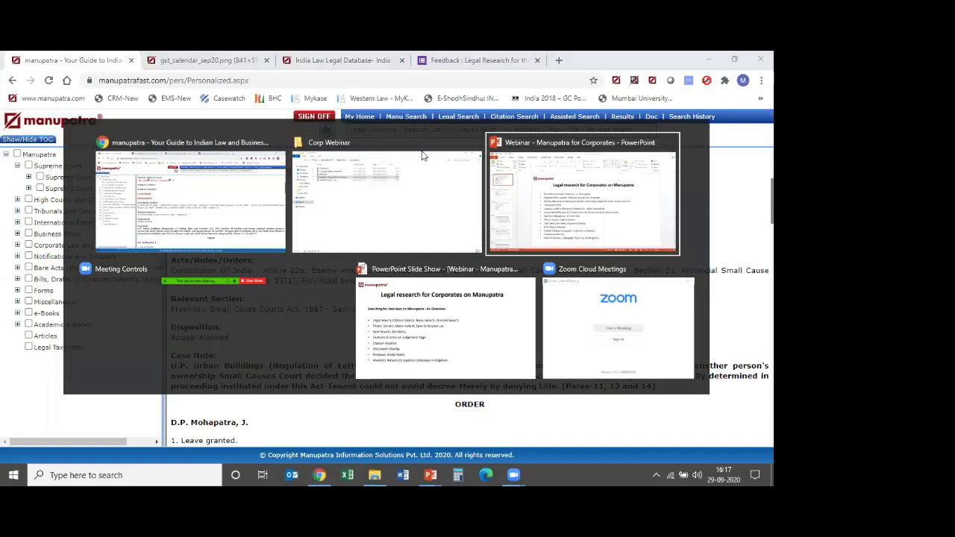
{"action": "key", "text": "Page_Down"}
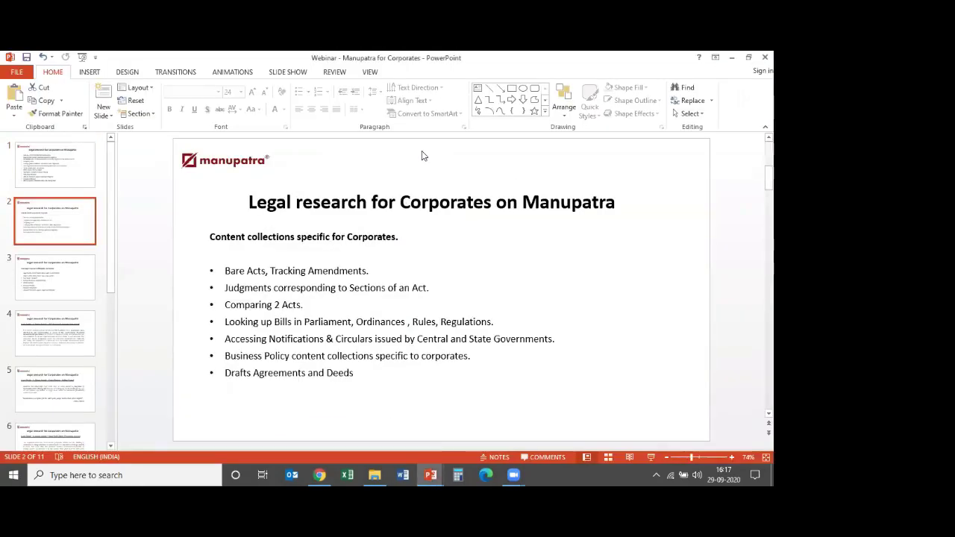
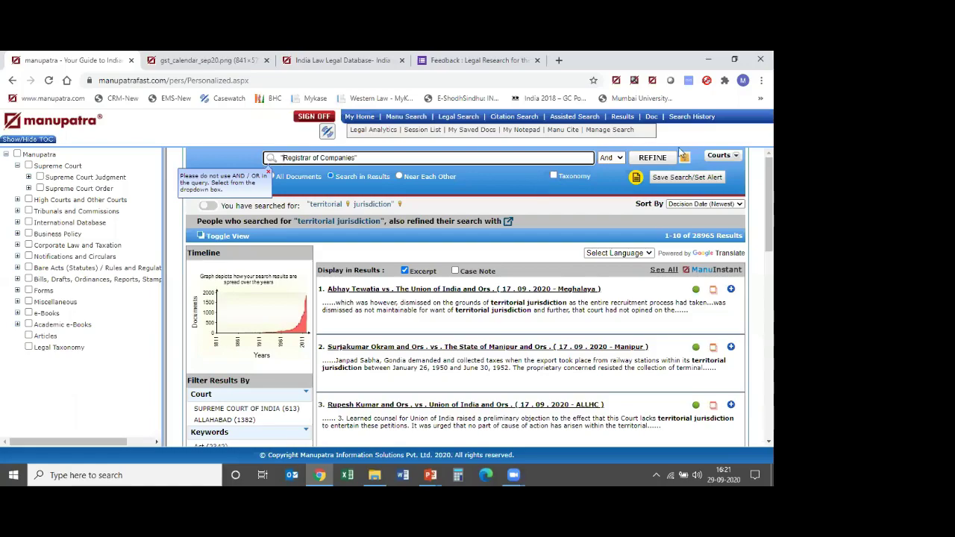
Refine the "territorial jurisdiction" results with "Registrar of Companies" using And, and view the sorting options without changing them
{"action": "left_click", "coordinate": [653, 158]}
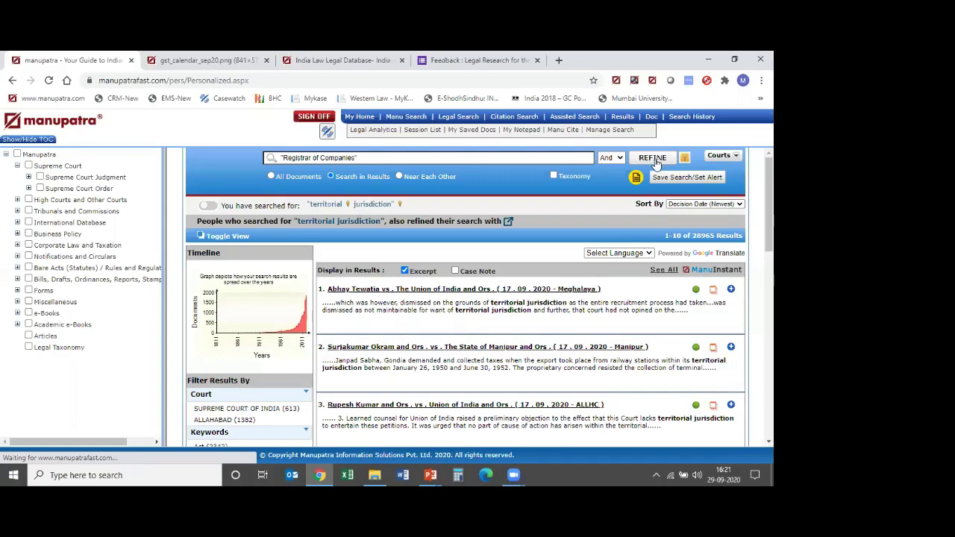
{"action": "left_click", "coordinate": [709, 204]}
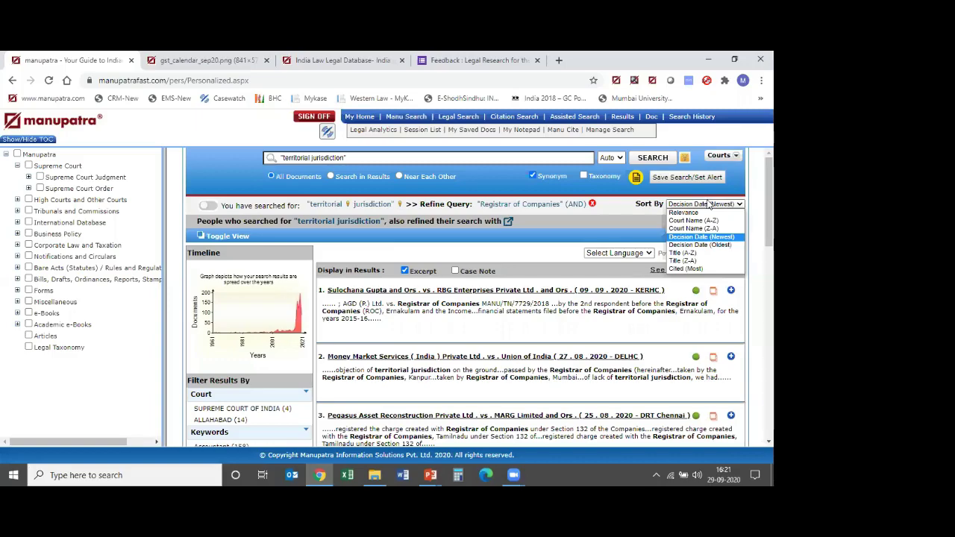
{"action": "left_click", "coordinate": [610, 208]}
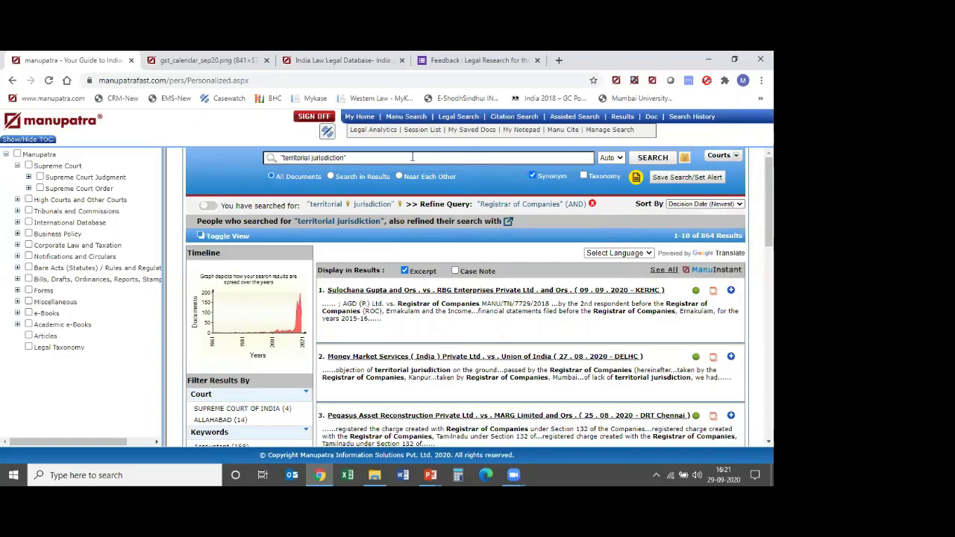
Search within the refined results for "striking off" using the And operator
{"action": "left_click", "coordinate": [371, 175]}
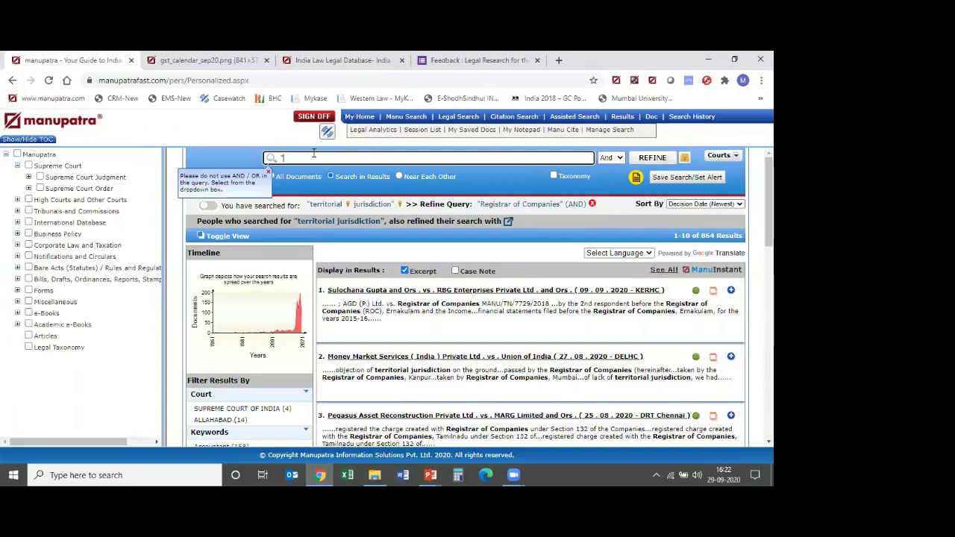
{"action": "type", "text": "\"striking off\""}
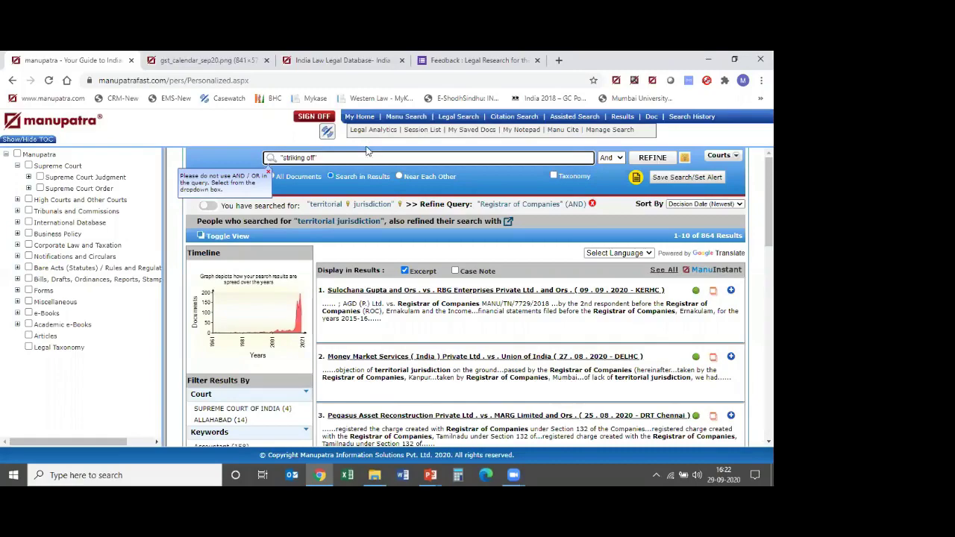
{"action": "left_click", "coordinate": [652, 158]}
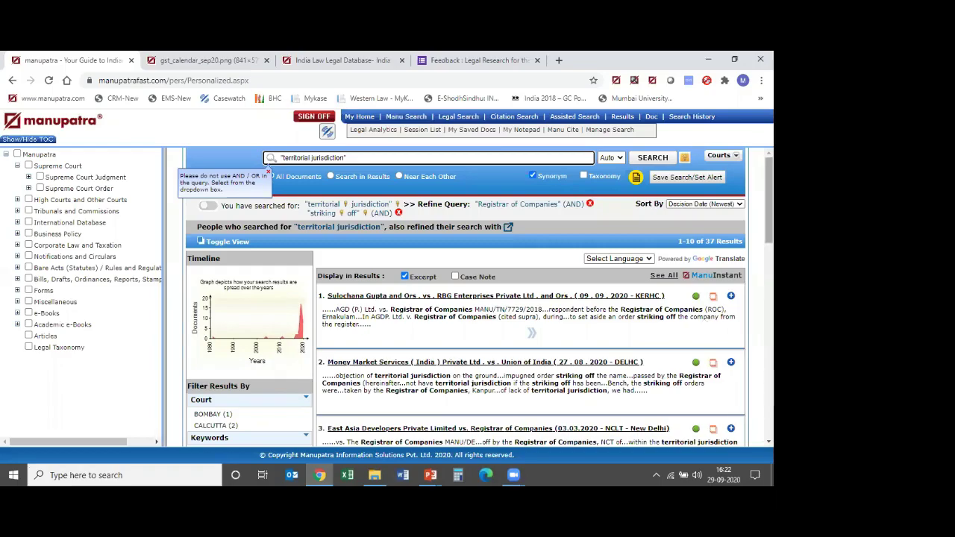
Open the Money Market Services (India) Private Ltd. vs. Union of India judgment in a new window
{"action": "scroll", "coordinate": [768, 201], "scroll_direction": "down", "scroll_amount": 1}
{"action": "scroll", "coordinate": [769, 202], "scroll_direction": "down", "scroll_amount": 2}
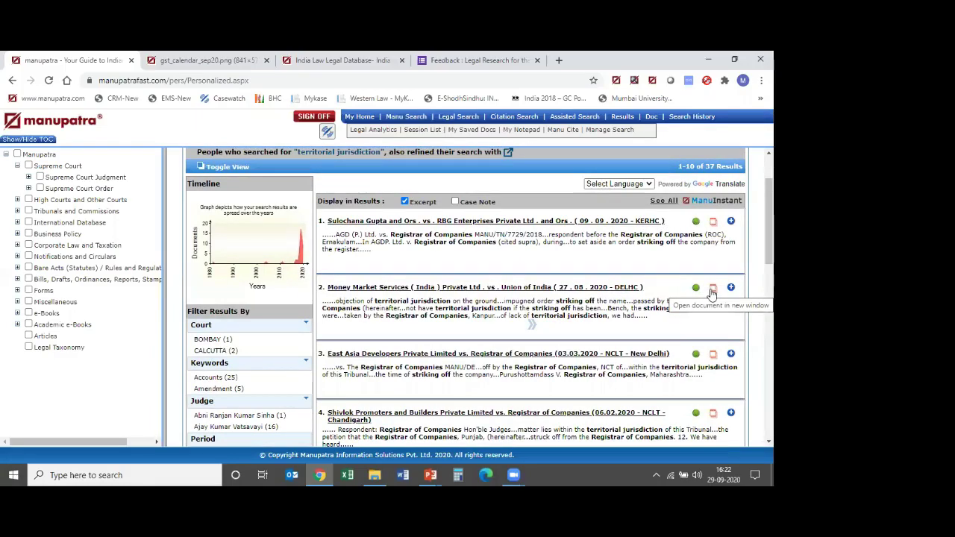
{"action": "left_click", "coordinate": [713, 290]}
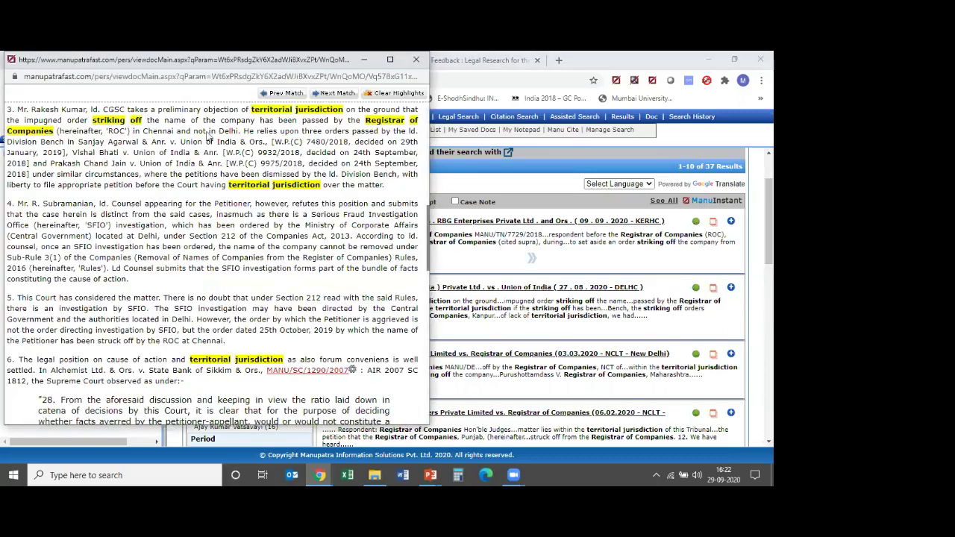
View the Money Market Services (India) Private Ltd. judgment at full window size from its beginning and close it
{"action": "left_click", "coordinate": [387, 132]}
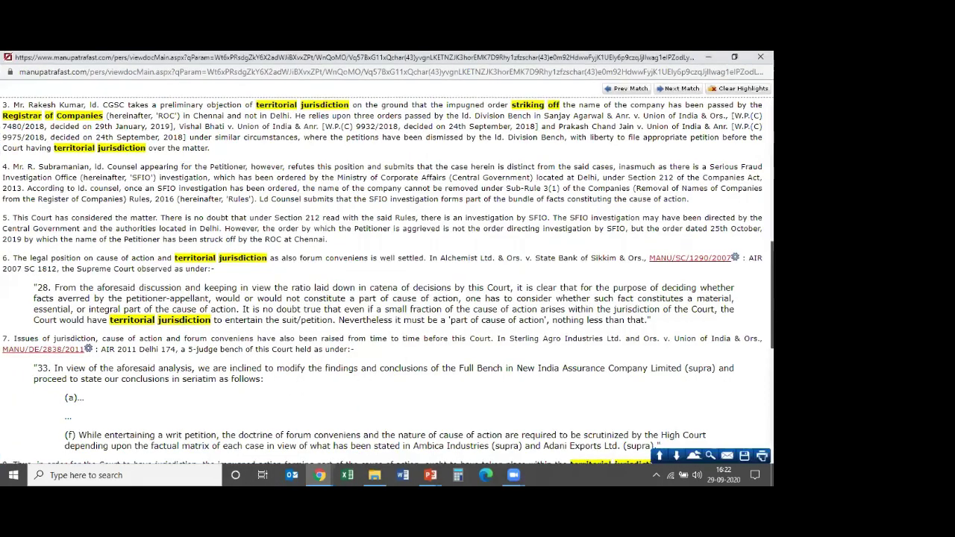
{"action": "scroll", "coordinate": [566, 226], "scroll_direction": "up", "scroll_amount": 15}
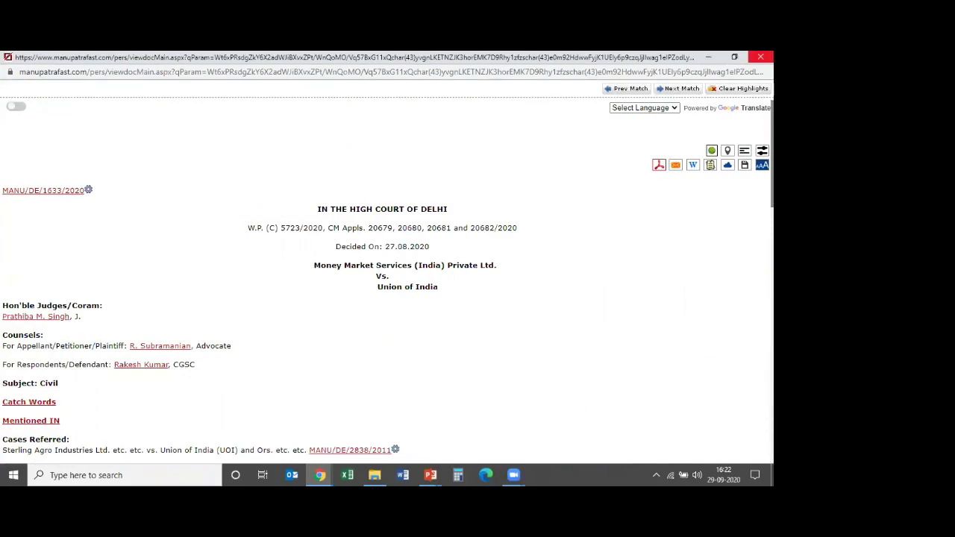
{"action": "left_click", "coordinate": [760, 57]}
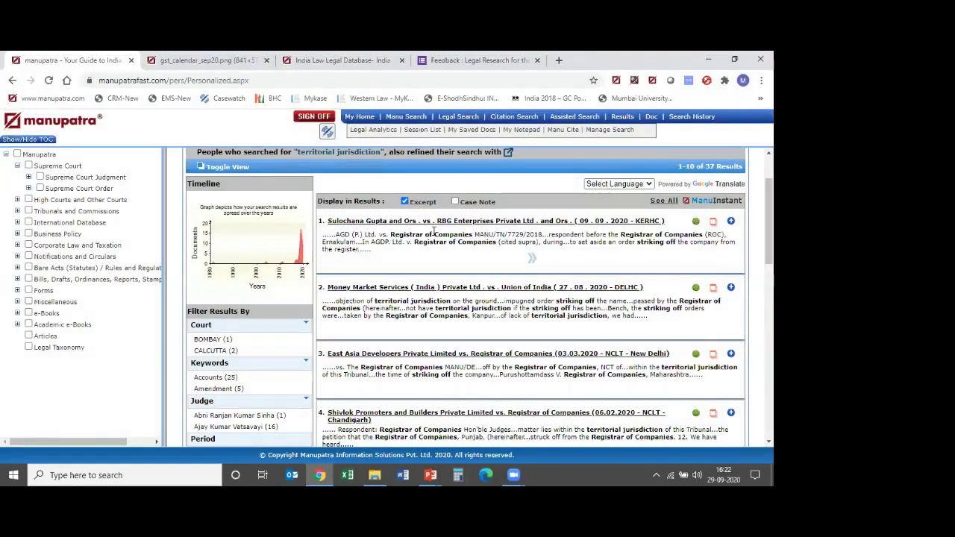
Switch to the PowerPoint presentation and copy "limitation for filing petitions for enforcement and execution of foreign awards" from slide 6
{"action": "key", "text": "alt+Tab"}
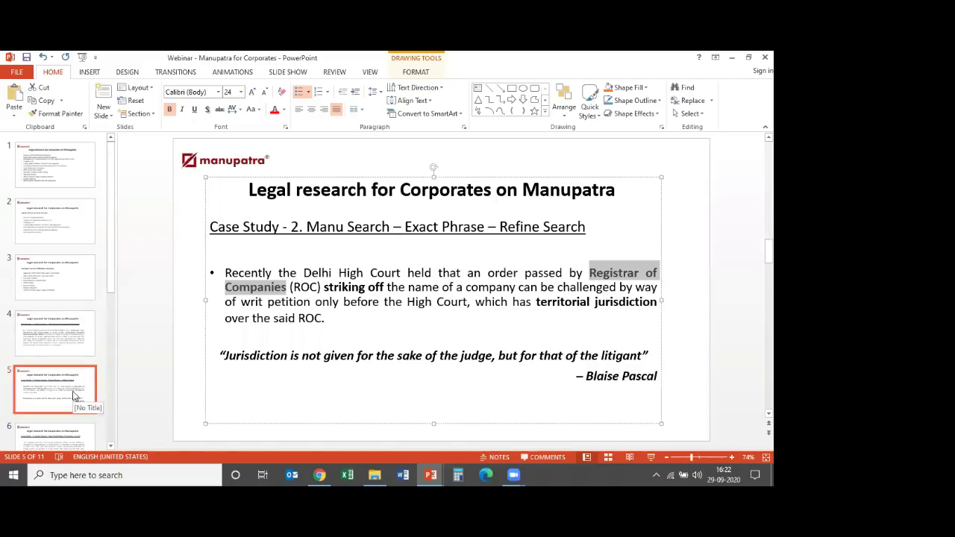
{"action": "left_click", "coordinate": [79, 440]}
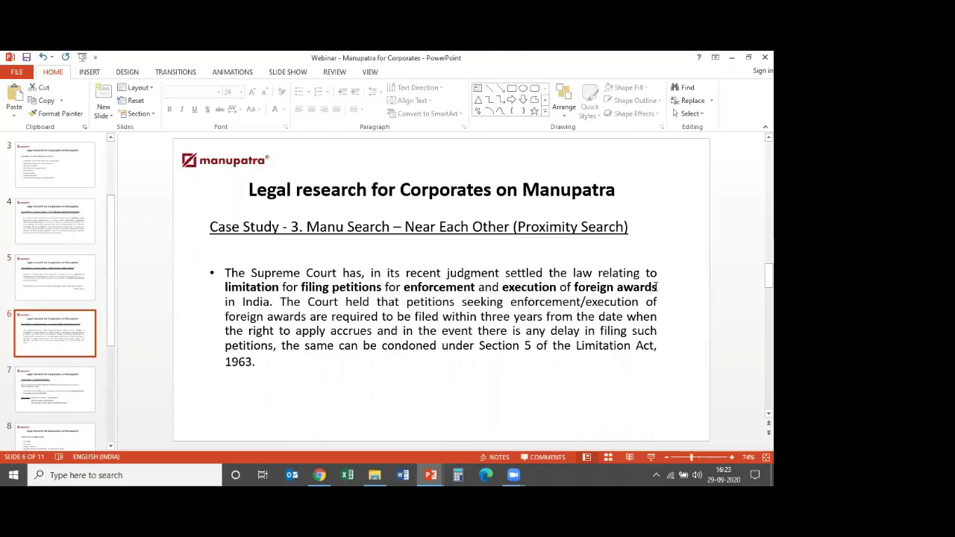
{"action": "left_click_drag", "start_coordinate": [657, 286], "coordinate": [231, 285]}
{"action": "key", "text": "ctrl+c"}
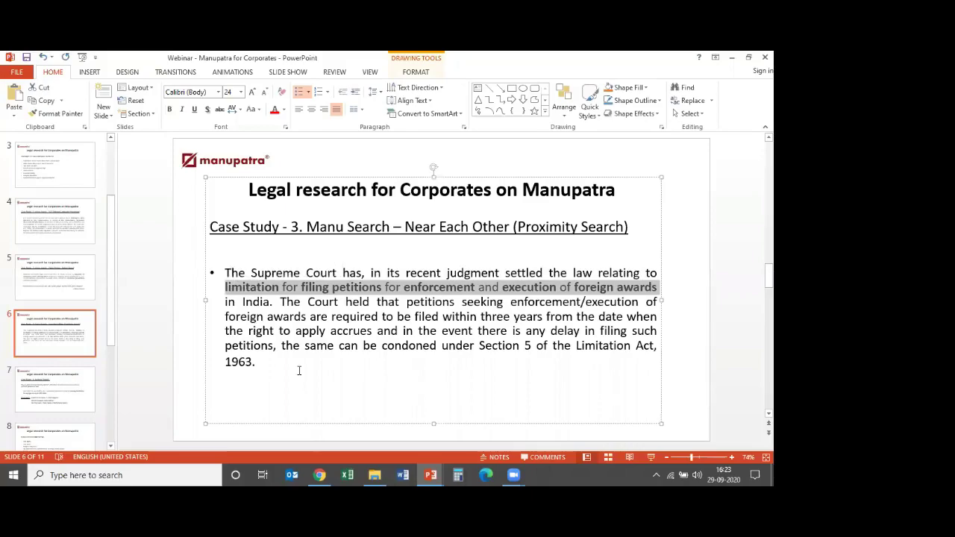
Switch back to Manupatra in Chrome and paste the copied phrase into a new Manu Search set to Near Each Other
{"action": "left_click", "coordinate": [319, 475]}
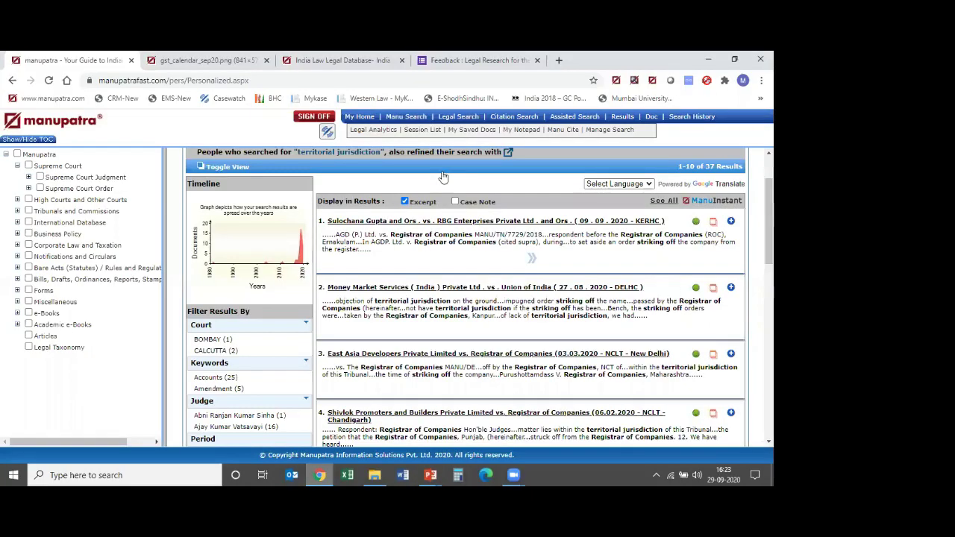
{"action": "left_click", "coordinate": [418, 117]}
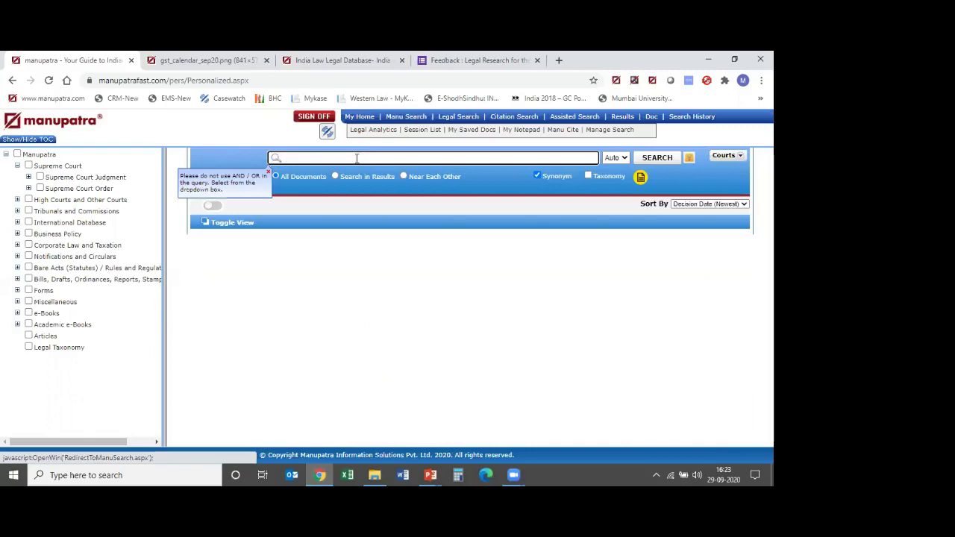
{"action": "left_click", "coordinate": [356, 158]}
{"action": "key", "text": "ctrl+v"}
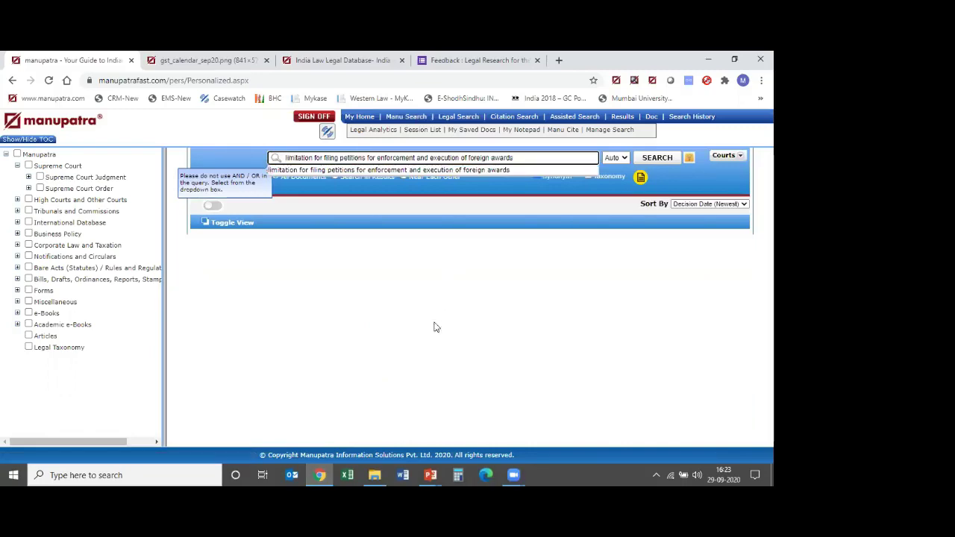
{"action": "left_click", "coordinate": [426, 324]}
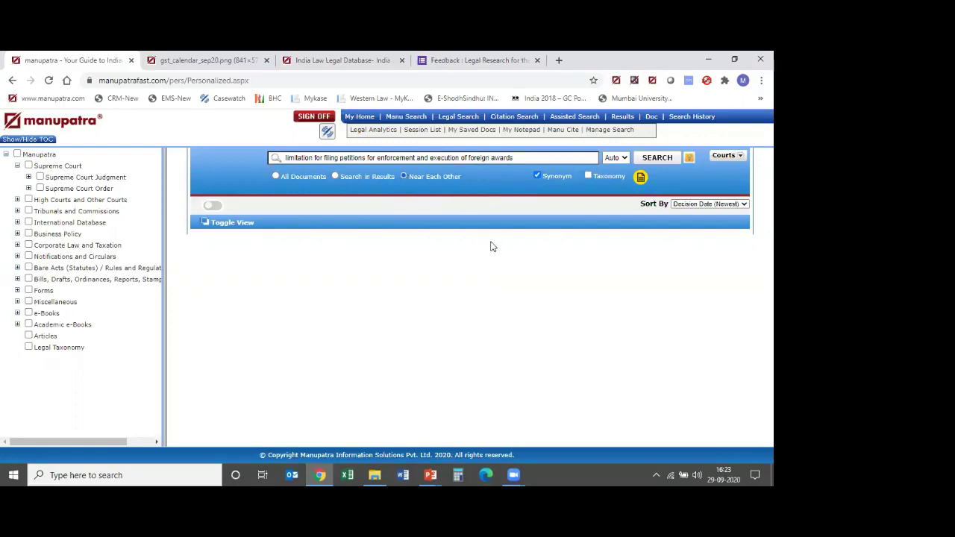
Remove both occurrences of "for" from the search phrase, before "filing" and before "enforcement"
{"action": "left_click", "coordinate": [323, 158]}
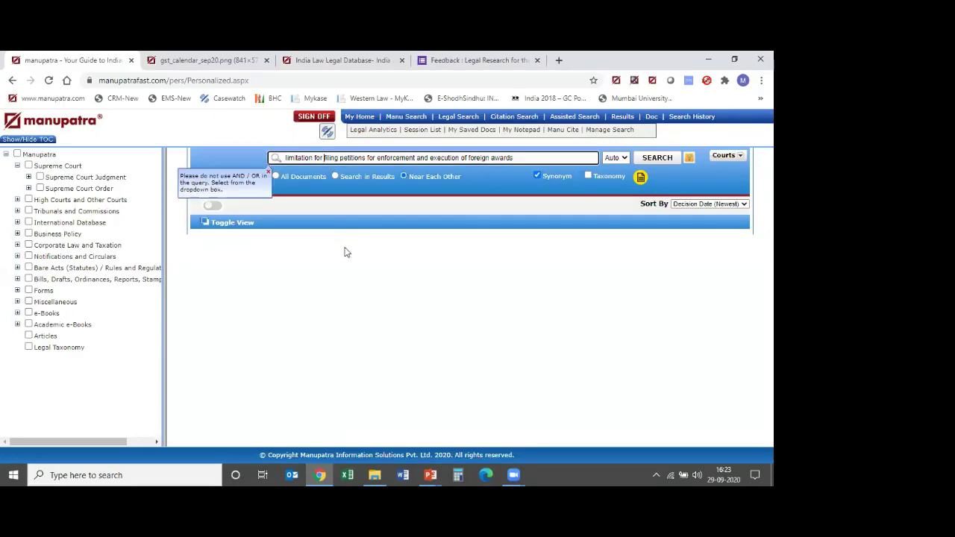
{"action": "key", "text": "BackSpace"}
{"action": "key", "text": "BackSpace"}
{"action": "key", "text": "BackSpace"}
{"action": "key", "text": "BackSpace"}
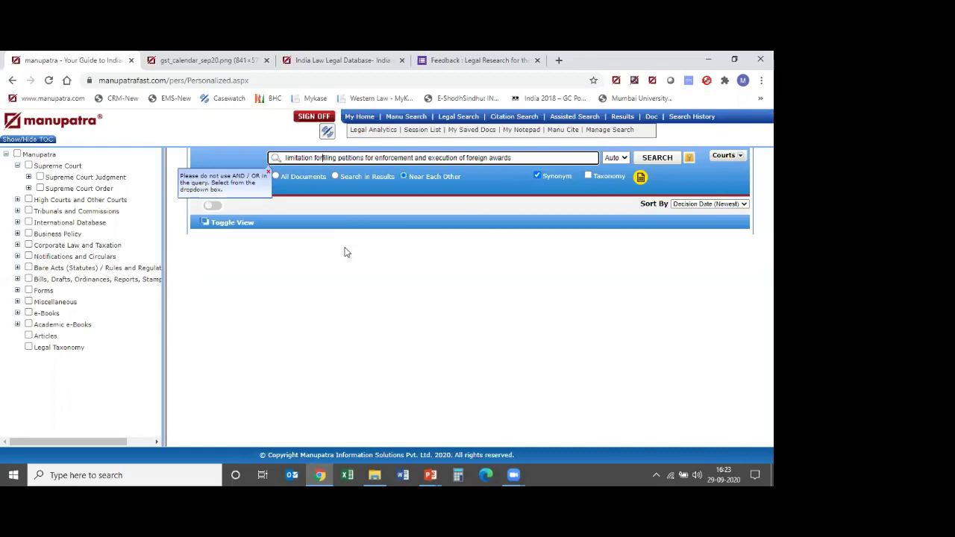
{"action": "left_click", "coordinate": [367, 158]}
{"action": "key", "text": "BackSpace"}
{"action": "key", "text": "BackSpace"}
{"action": "key", "text": "BackSpace"}
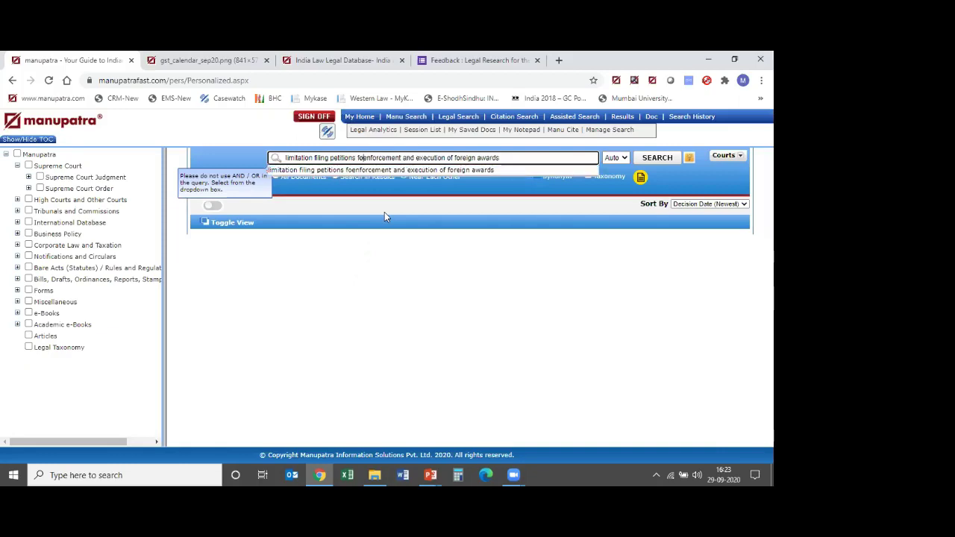
{"action": "key", "text": "BackSpace"}
Remove "and" and "of" from the search phrase and run the proximity search with a distance of 20
{"action": "left_click", "coordinate": [410, 157]}
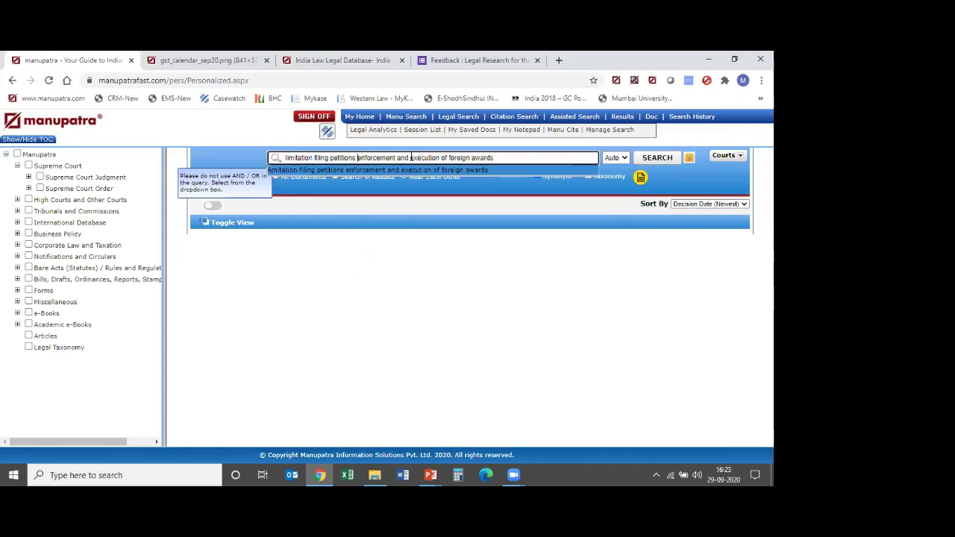
{"action": "key", "text": "BackSpace"}
{"action": "key", "text": "BackSpace"}
{"action": "key", "text": "BackSpace"}
{"action": "key", "text": "BackSpace"}
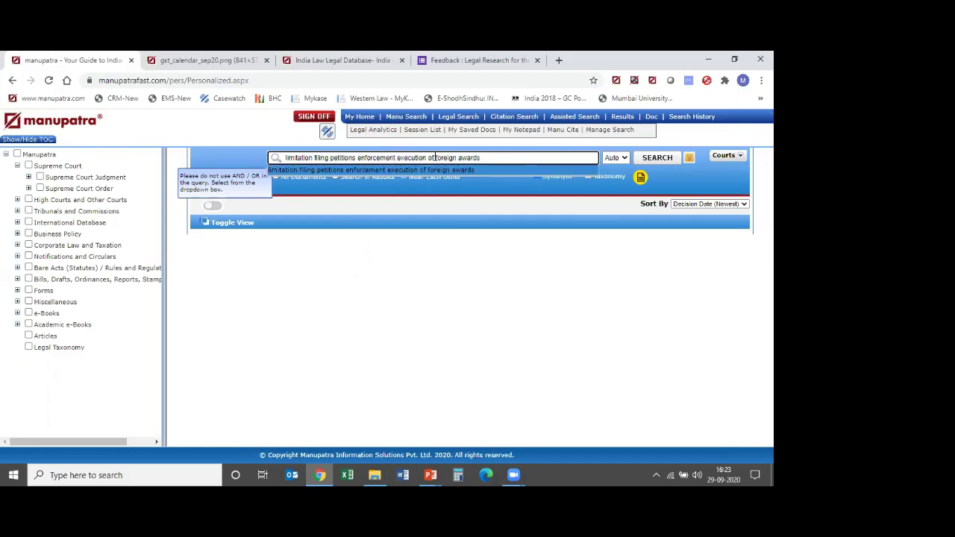
{"action": "left_click", "coordinate": [435, 158]}
{"action": "key", "text": "BackSpace"}
{"action": "key", "text": "BackSpace"}
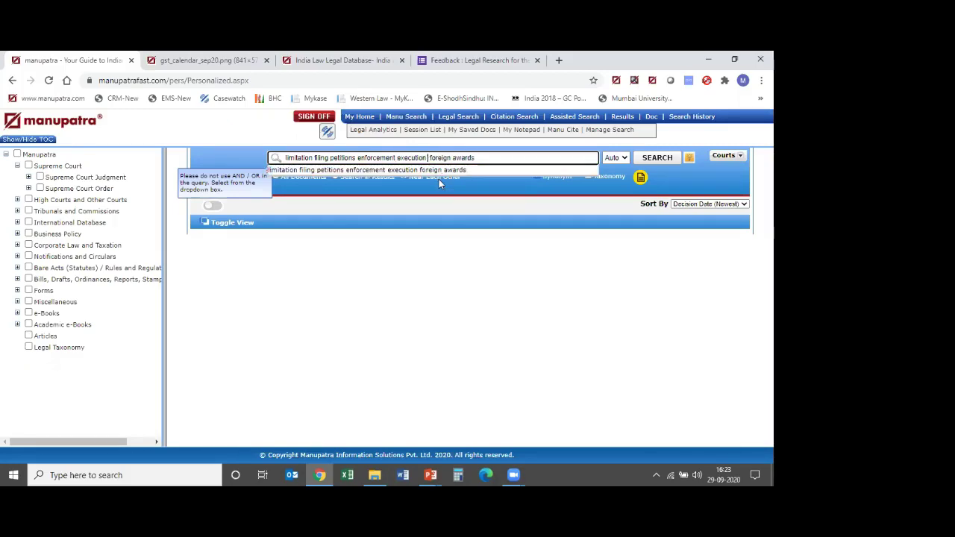
{"action": "key", "text": "BackSpace"}
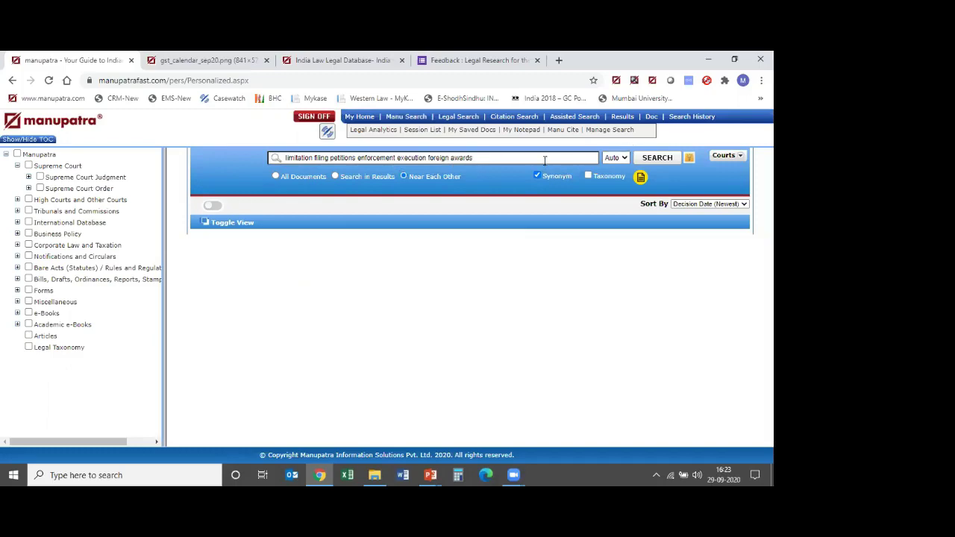
{"action": "left_click", "coordinate": [655, 160]}
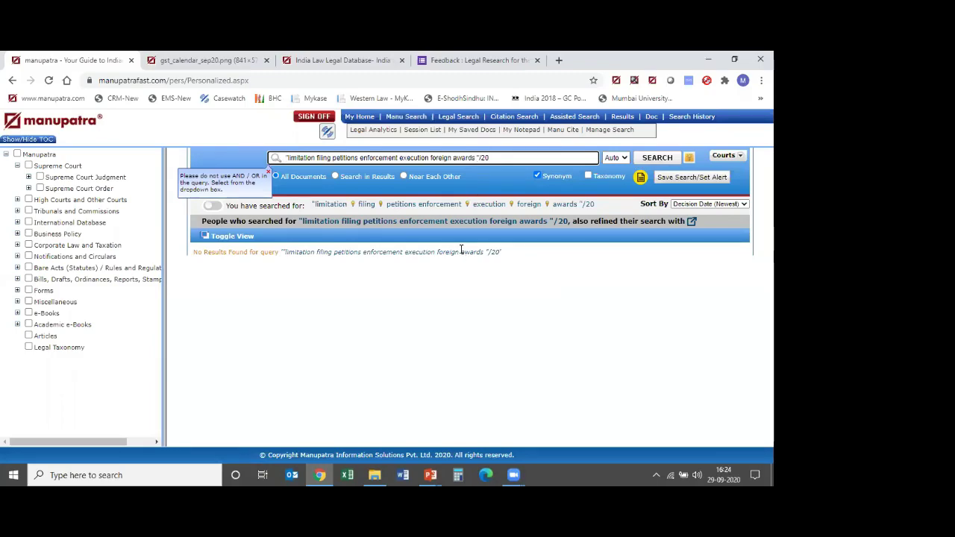
Replace "awards" with the wildcard "award*" and "execution" with "execu*" in the proximity query
{"action": "key", "text": "BackSpace"}
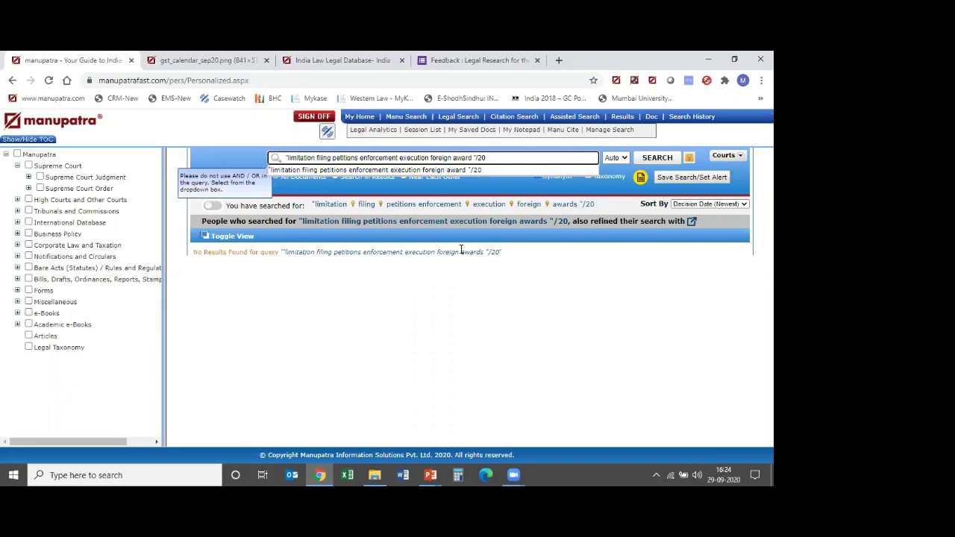
{"action": "type", "text": "*"}
{"action": "left_click", "coordinate": [429, 157]}
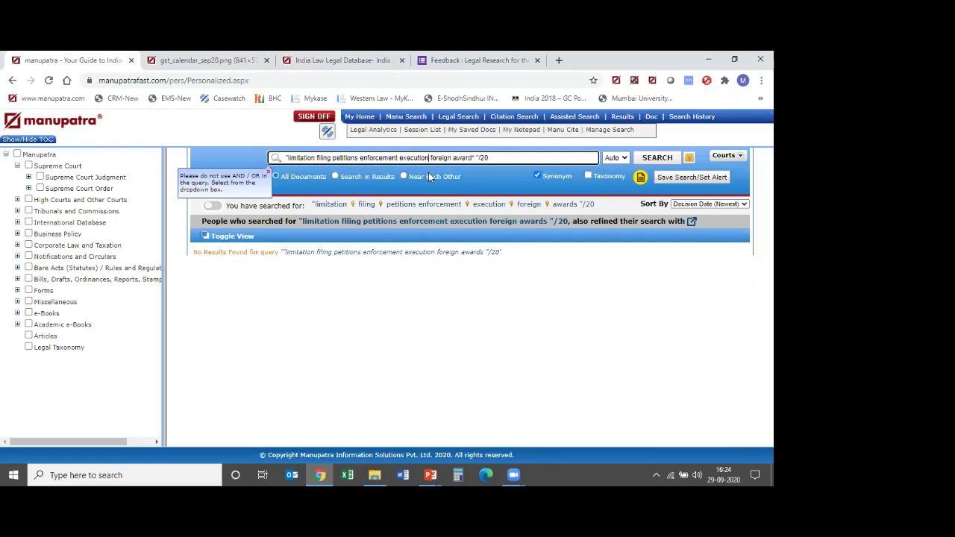
{"action": "key", "text": "BackSpace"}
{"action": "key", "text": "BackSpace"}
{"action": "key", "text": "BackSpace"}
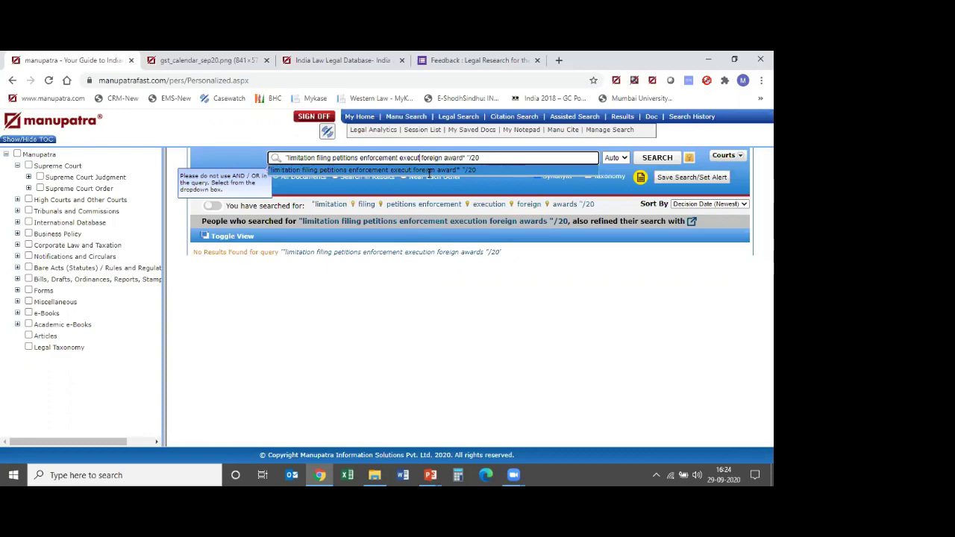
{"action": "key", "text": "BackSpace"}
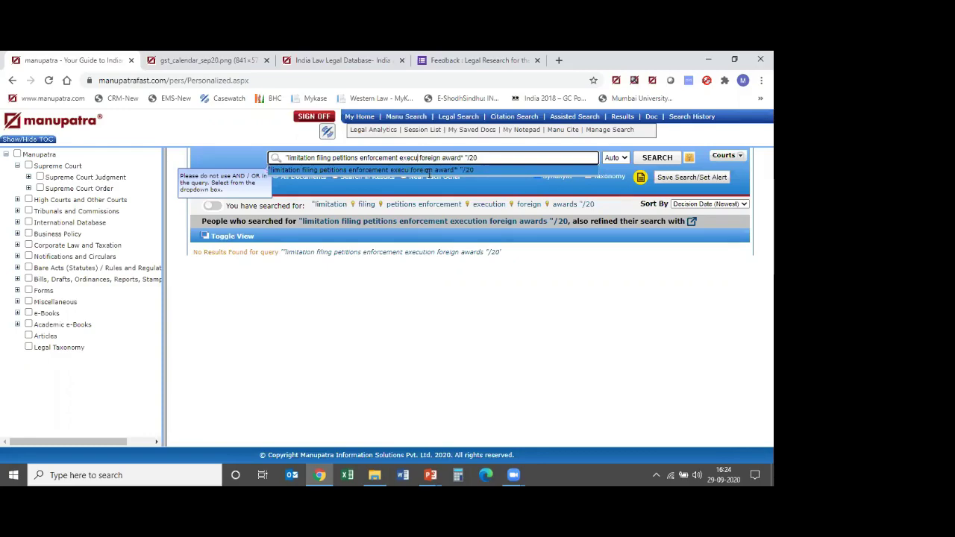
{"action": "type", "text": "*"}
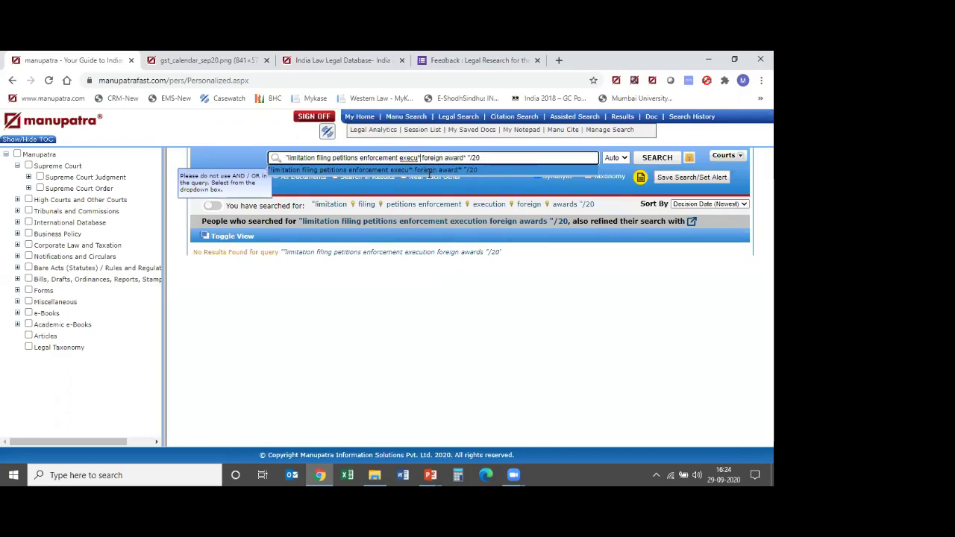
Change "petitions" to "petition*" in the query and rerun the proximity search
{"action": "left_click", "coordinate": [399, 158]}
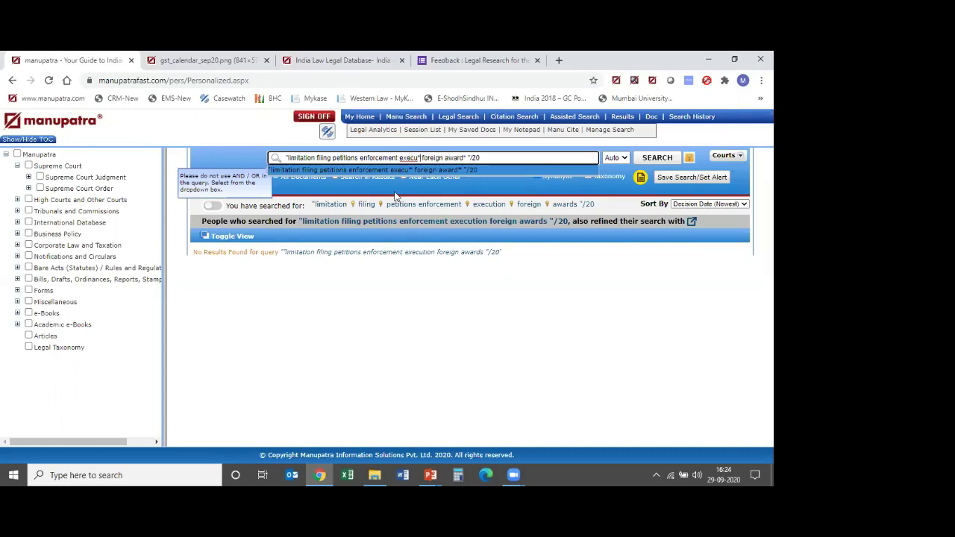
{"action": "left_click", "coordinate": [357, 157]}
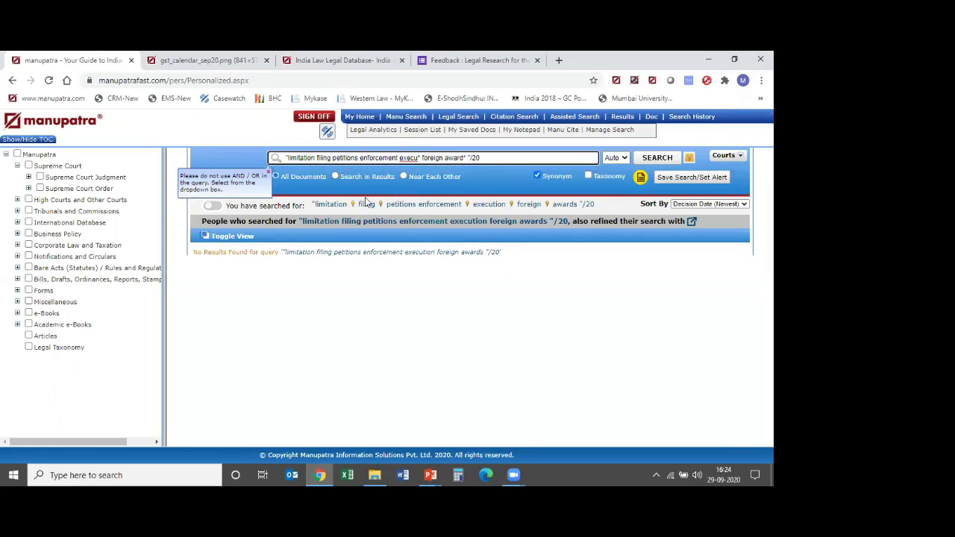
{"action": "key", "text": "BackSpace"}
{"action": "type", "text": "*"}
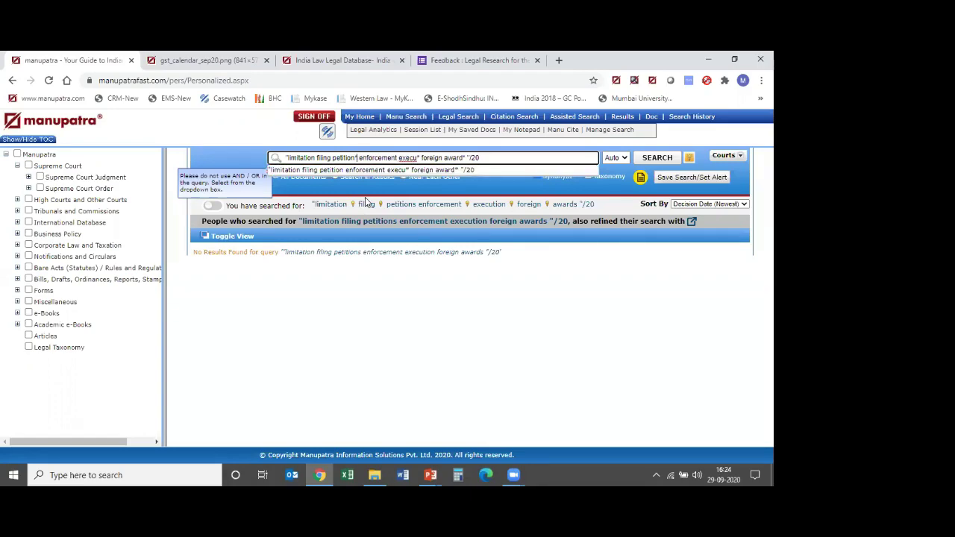
{"action": "left_click", "coordinate": [418, 314]}
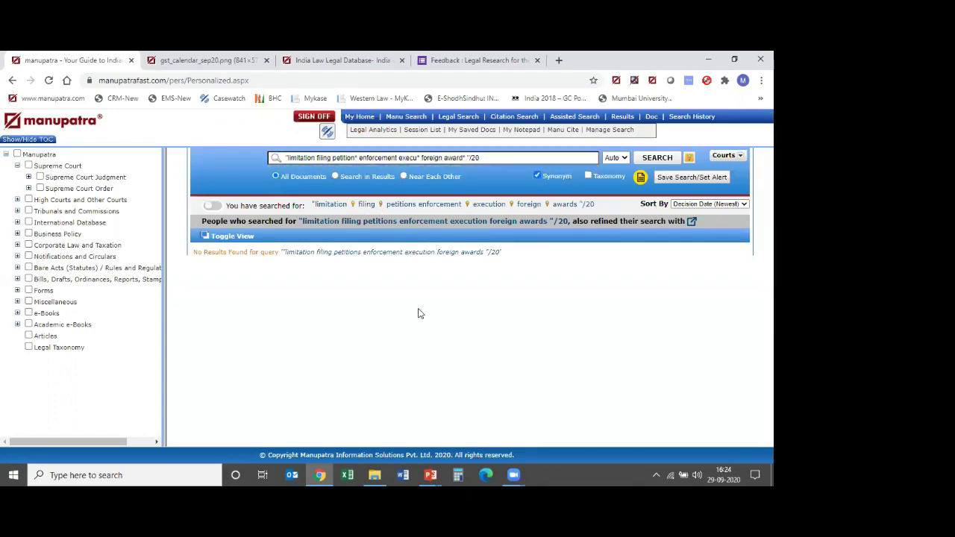
{"action": "left_click", "coordinate": [655, 159]}
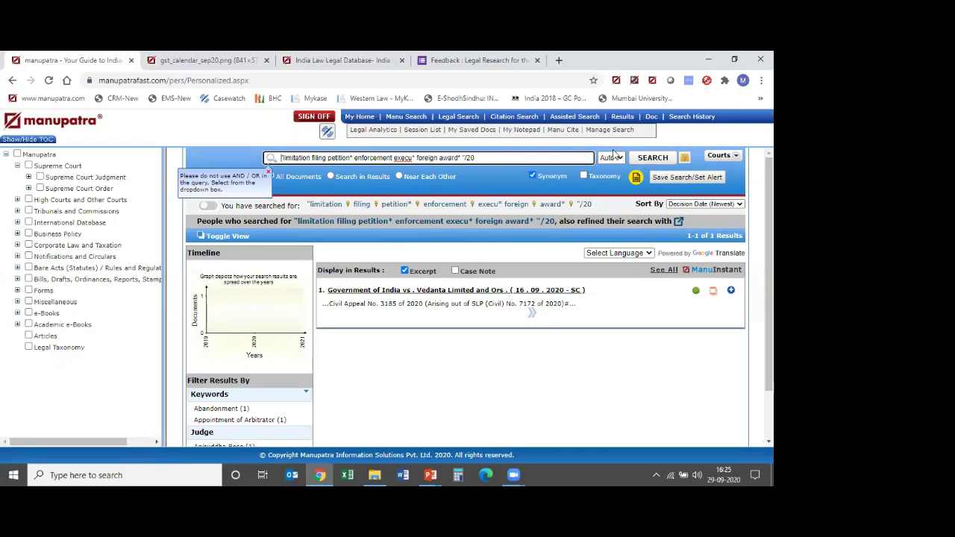
Switch to the PowerPoint presentation and show slide 7, Case Study 4 on Assisted Search
{"action": "key", "text": "alt+Tab"}
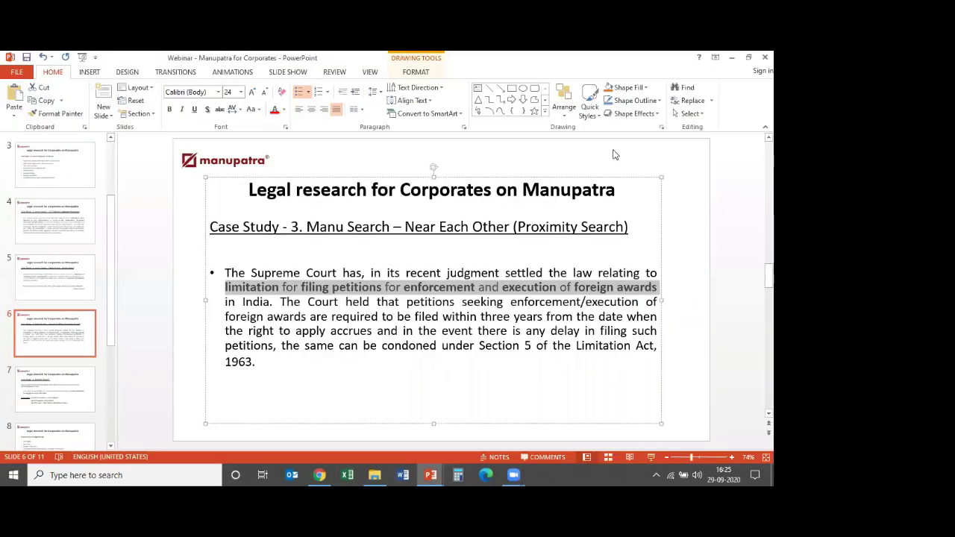
{"action": "left_click", "coordinate": [50, 410]}
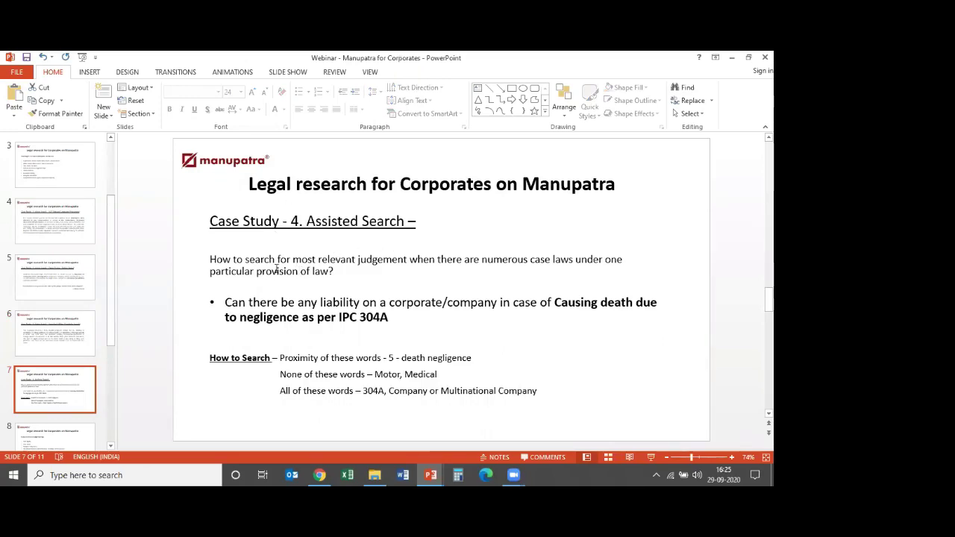
{"action": "left_click", "coordinate": [340, 270]}
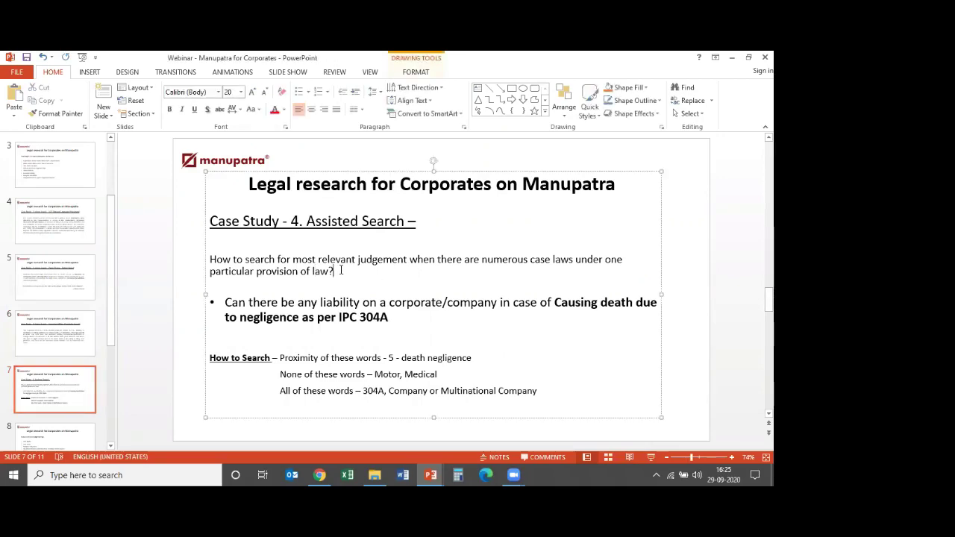